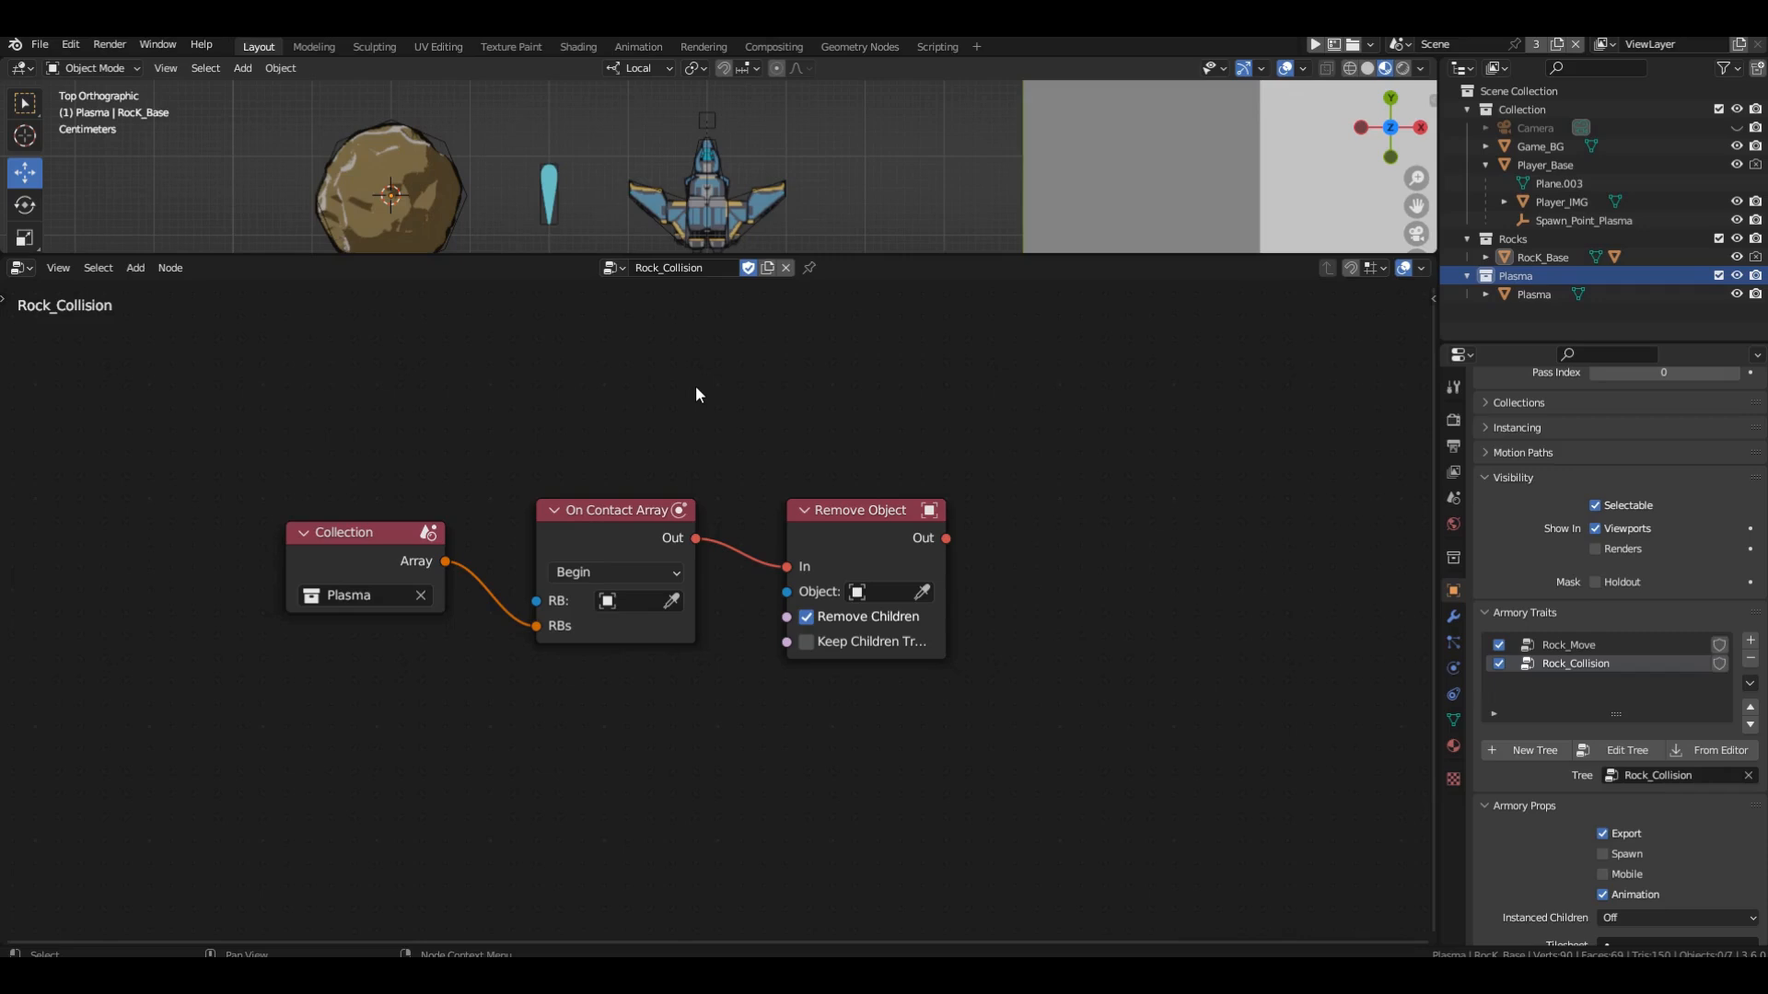
Open the Rock_Spawn logic tree and set the Translate Object node's Y vector value to -1.
{"action": "left_click", "coordinate": [615, 268]}
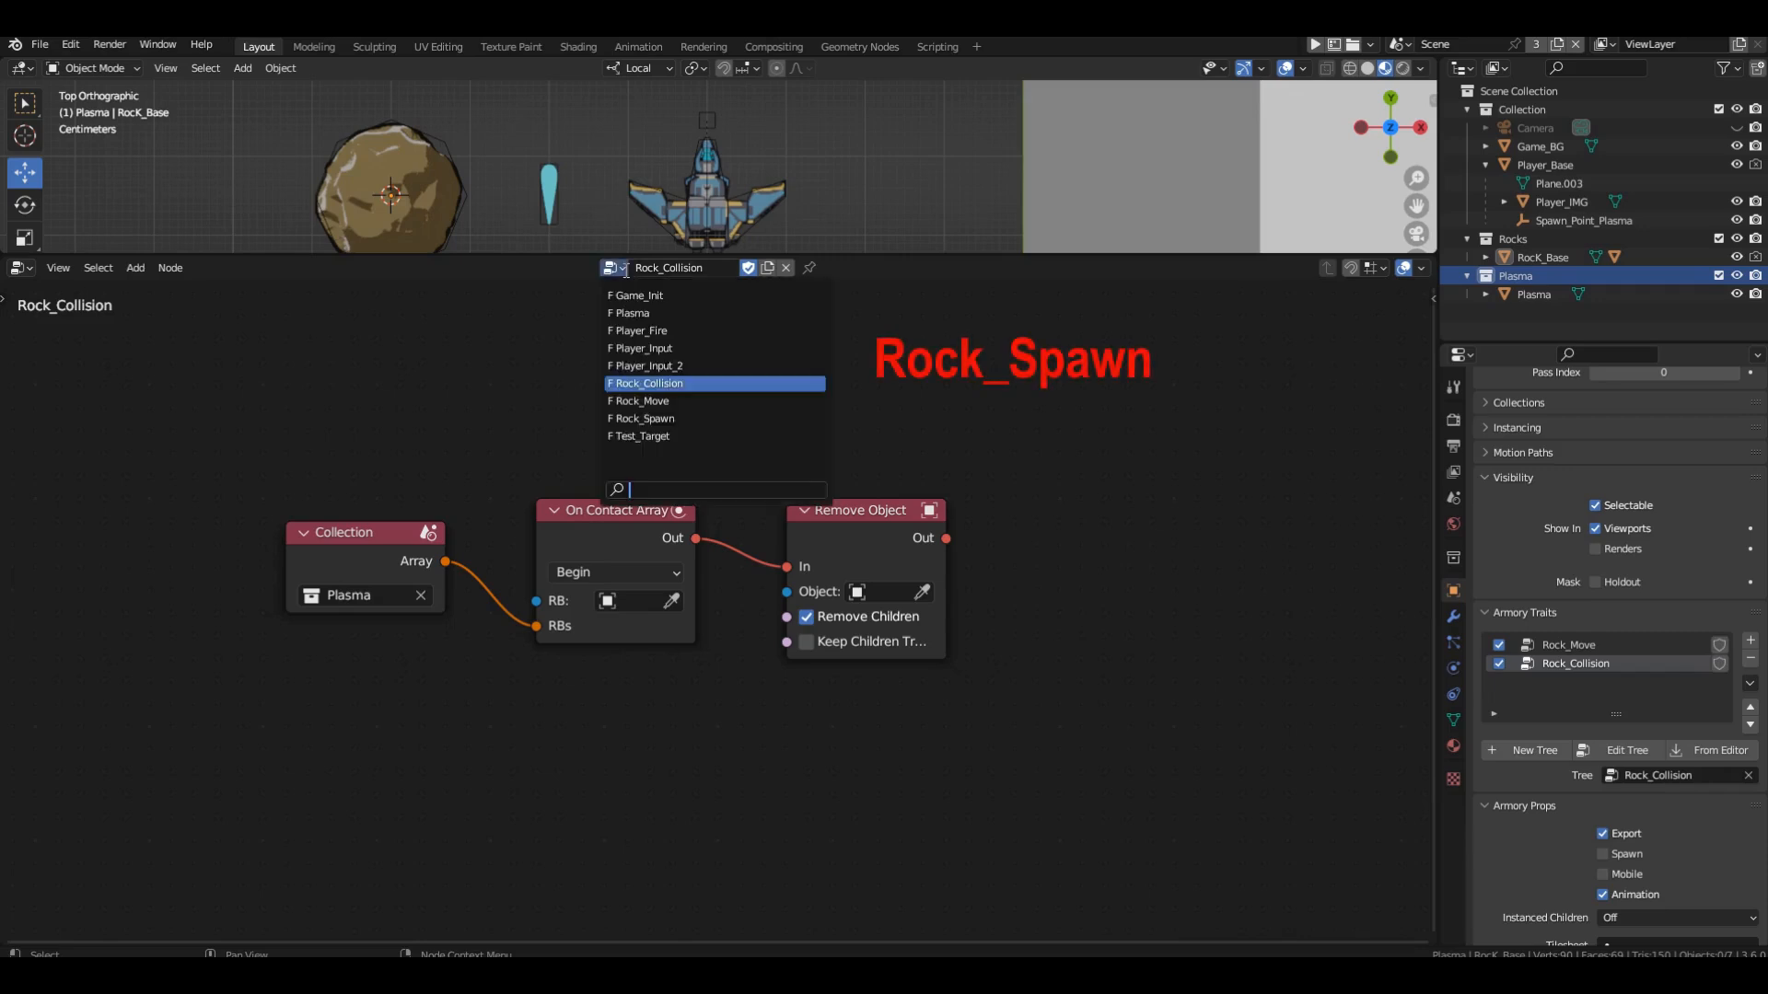
{"action": "left_click", "coordinate": [681, 418]}
{"action": "middle_click_drag", "start_coordinate": [944, 636], "coordinate": [885, 643]}
{"action": "scroll", "coordinate": [884, 630], "scroll_direction": "up", "scroll_amount": 2}
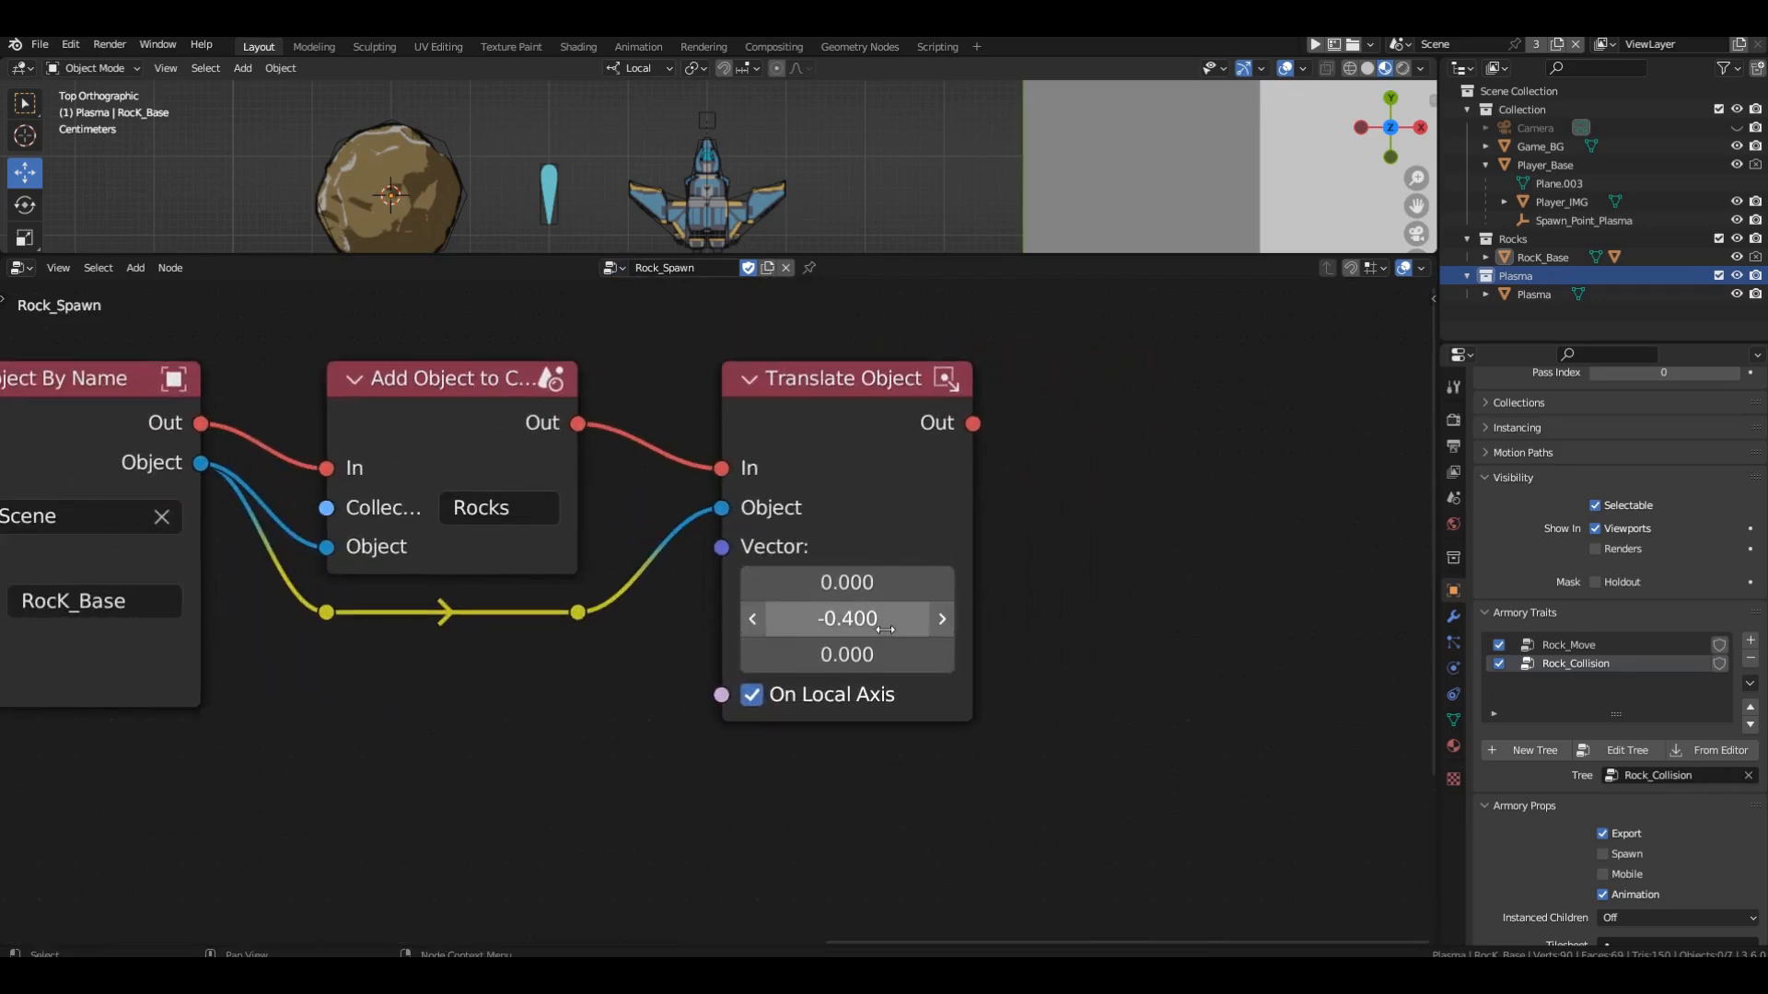
{"action": "scroll", "coordinate": [885, 630], "scroll_direction": "up", "scroll_amount": 1}
{"action": "middle_click_drag", "start_coordinate": [891, 549], "coordinate": [888, 604]}
{"action": "left_click", "coordinate": [854, 672]}
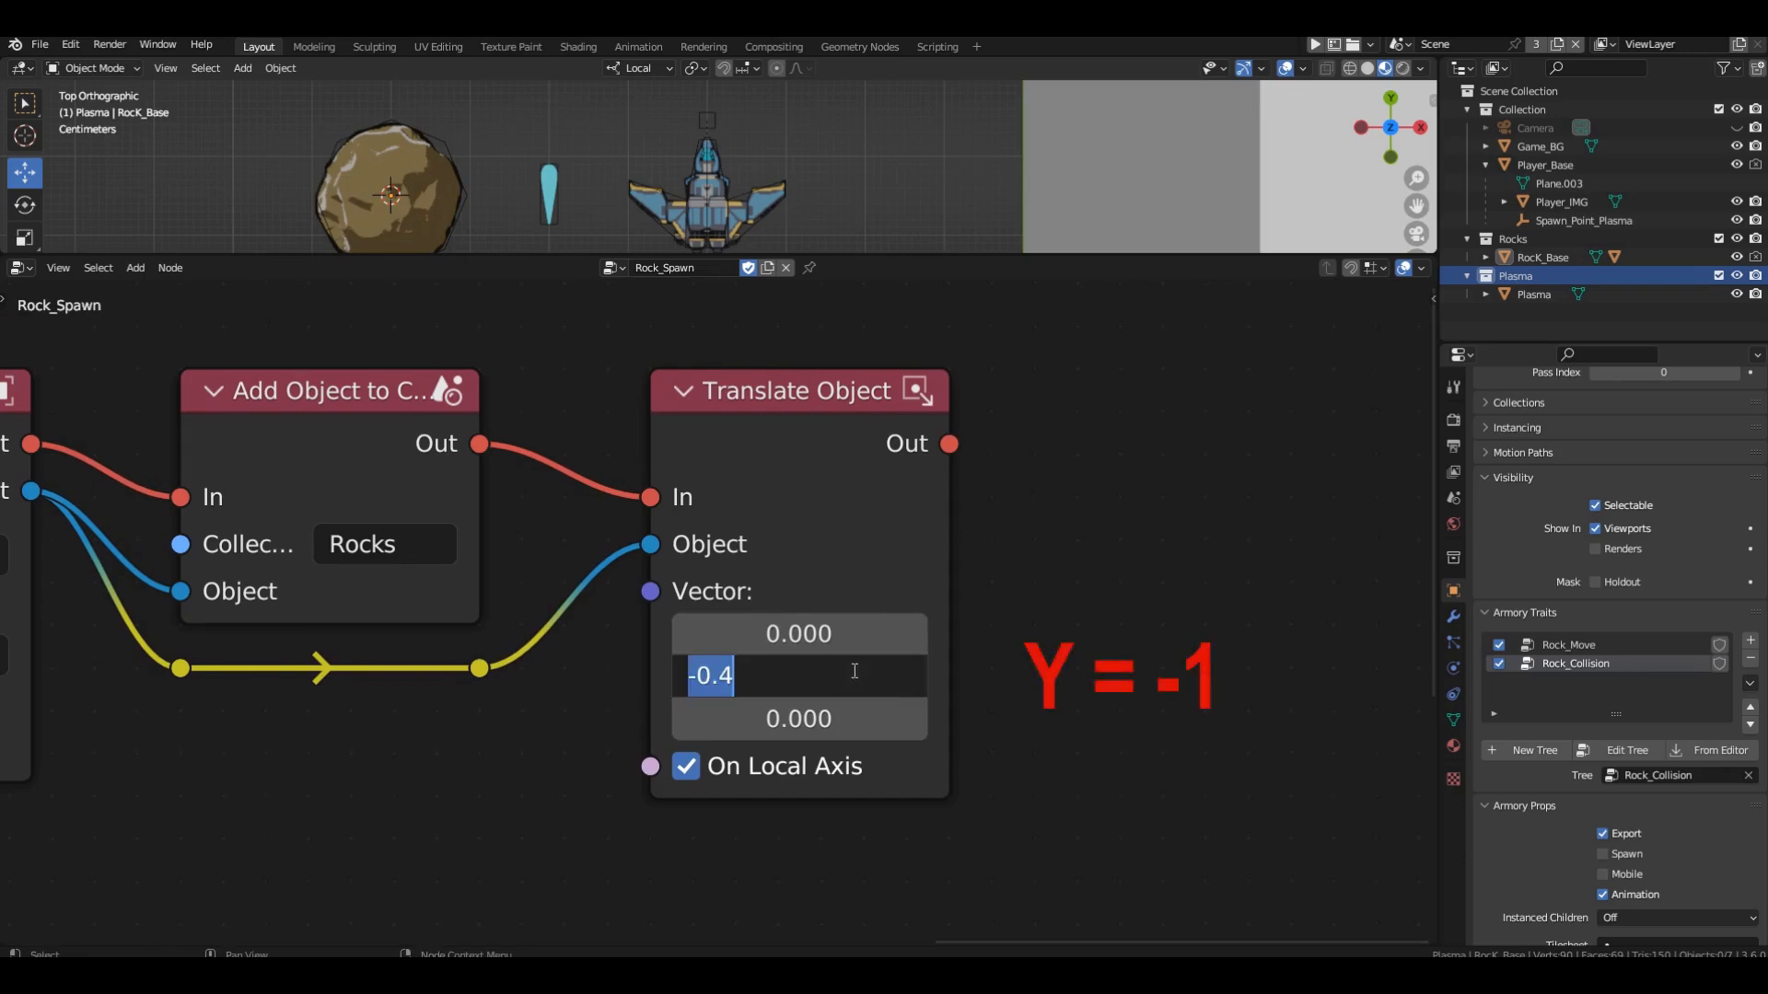
{"action": "type", "text": "-1"}
{"action": "key", "text": "Return"}
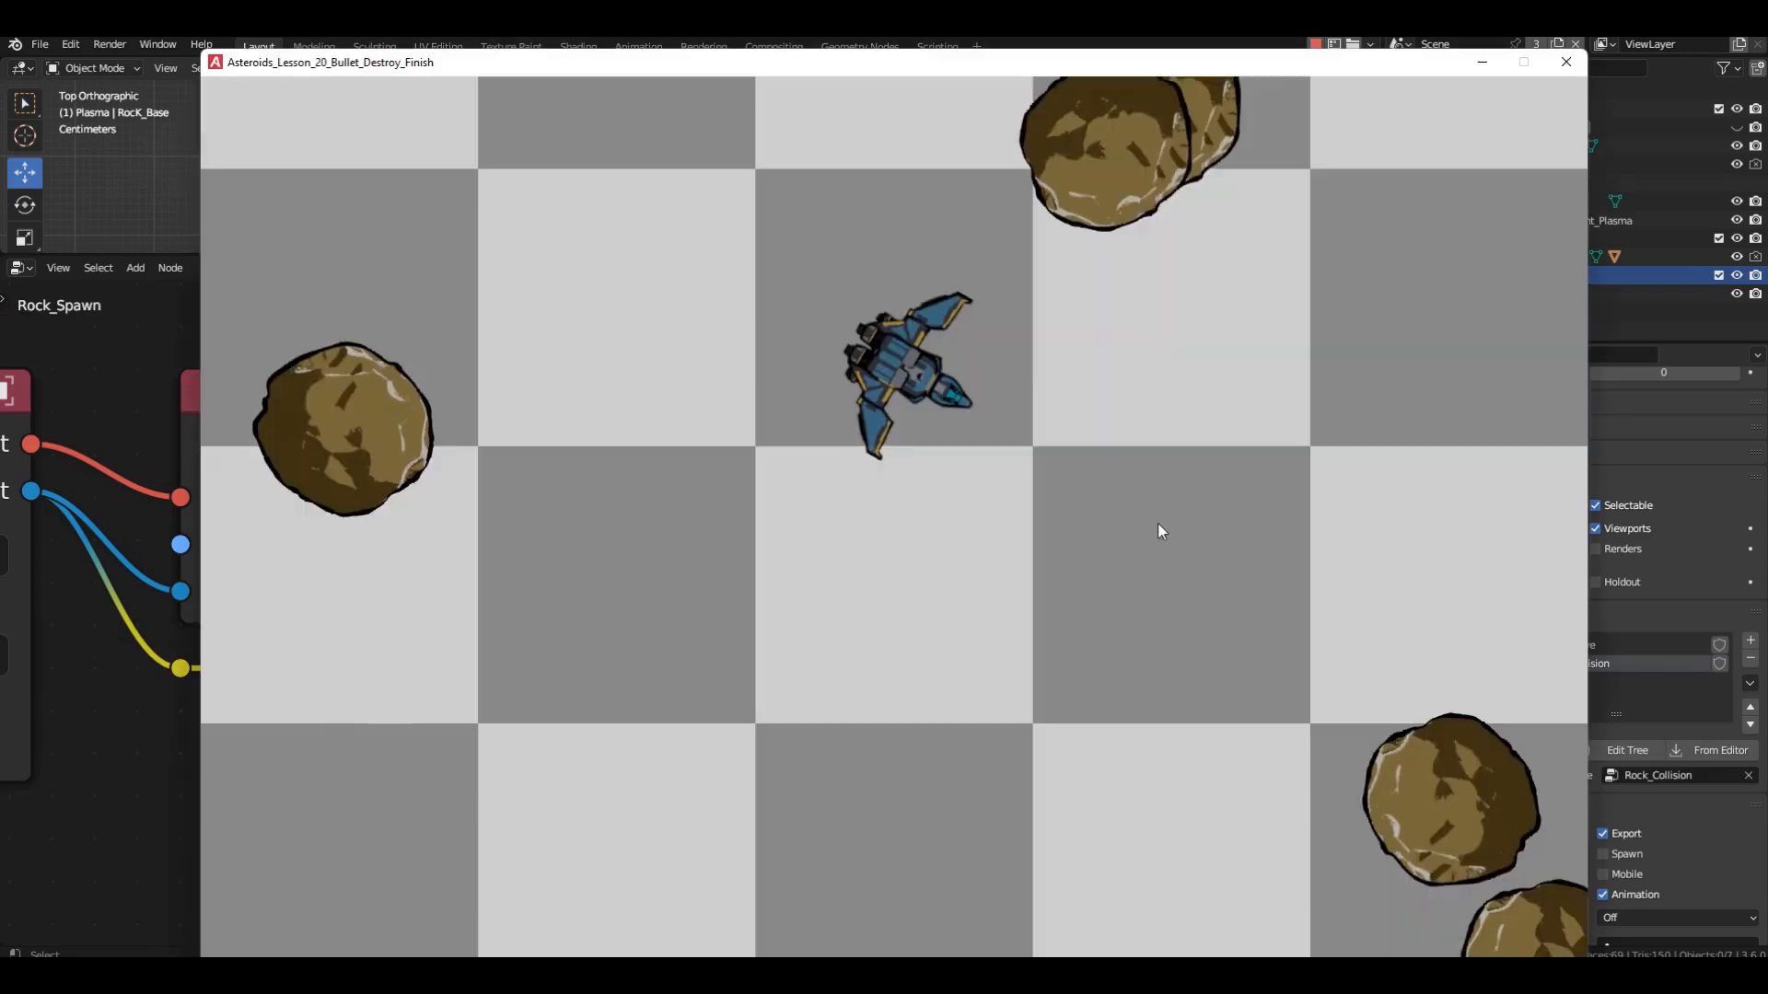
Playtest the game by steering the ship and firing plasma at the rocks, and close the game window.
{"action": "left_click", "coordinate": [1223, 609]}
{"action": "key", "text": "a"}
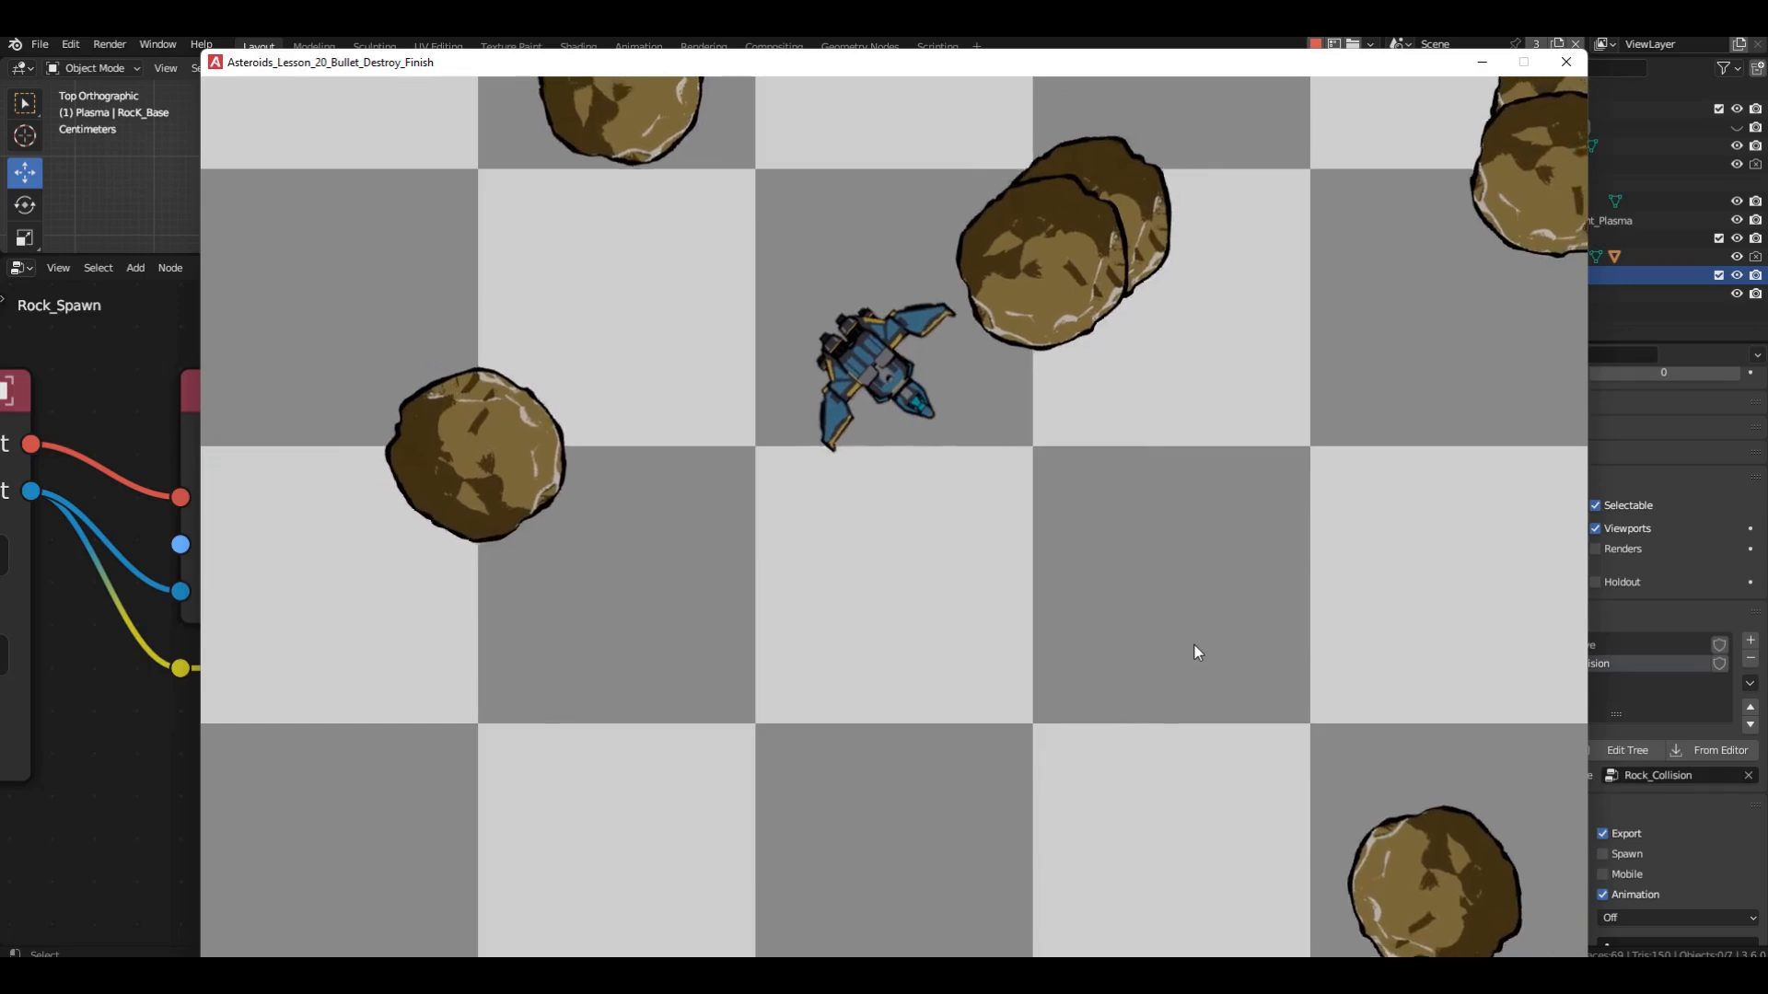
{"action": "left_click", "coordinate": [1195, 651]}
{"action": "key", "text": "s"}
{"action": "key", "text": "w"}
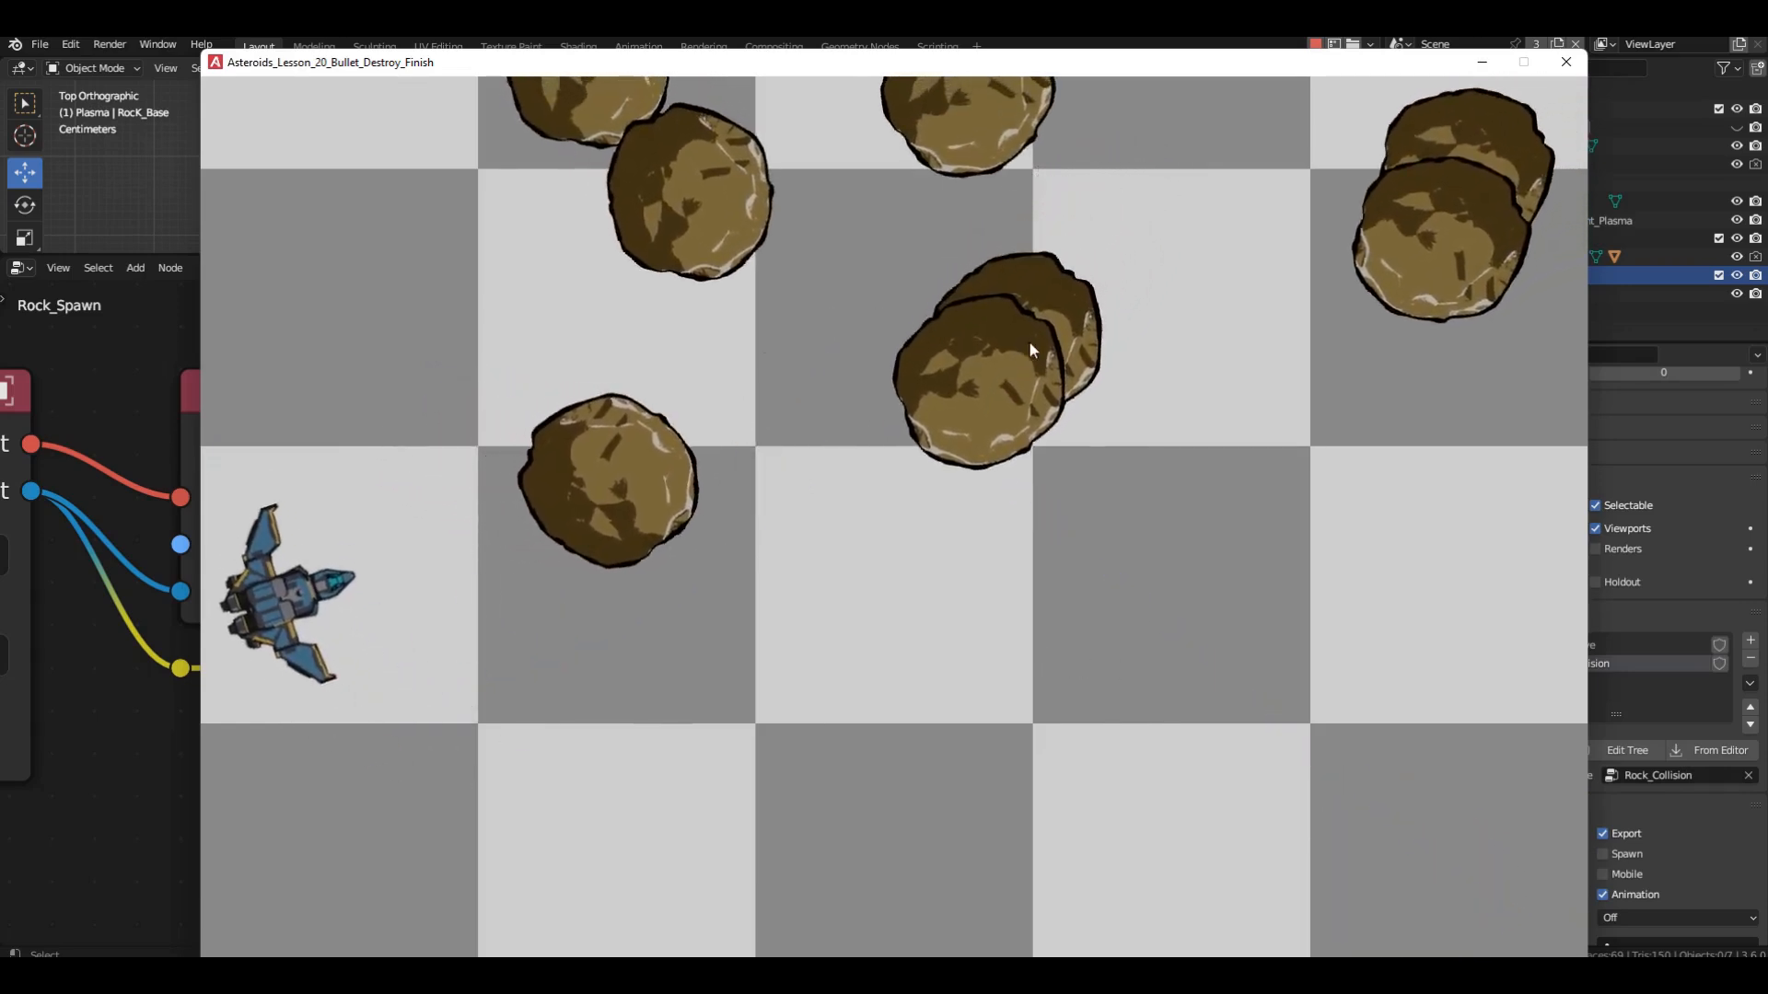
{"action": "left_click", "coordinate": [1030, 343]}
{"action": "key", "text": "d"}
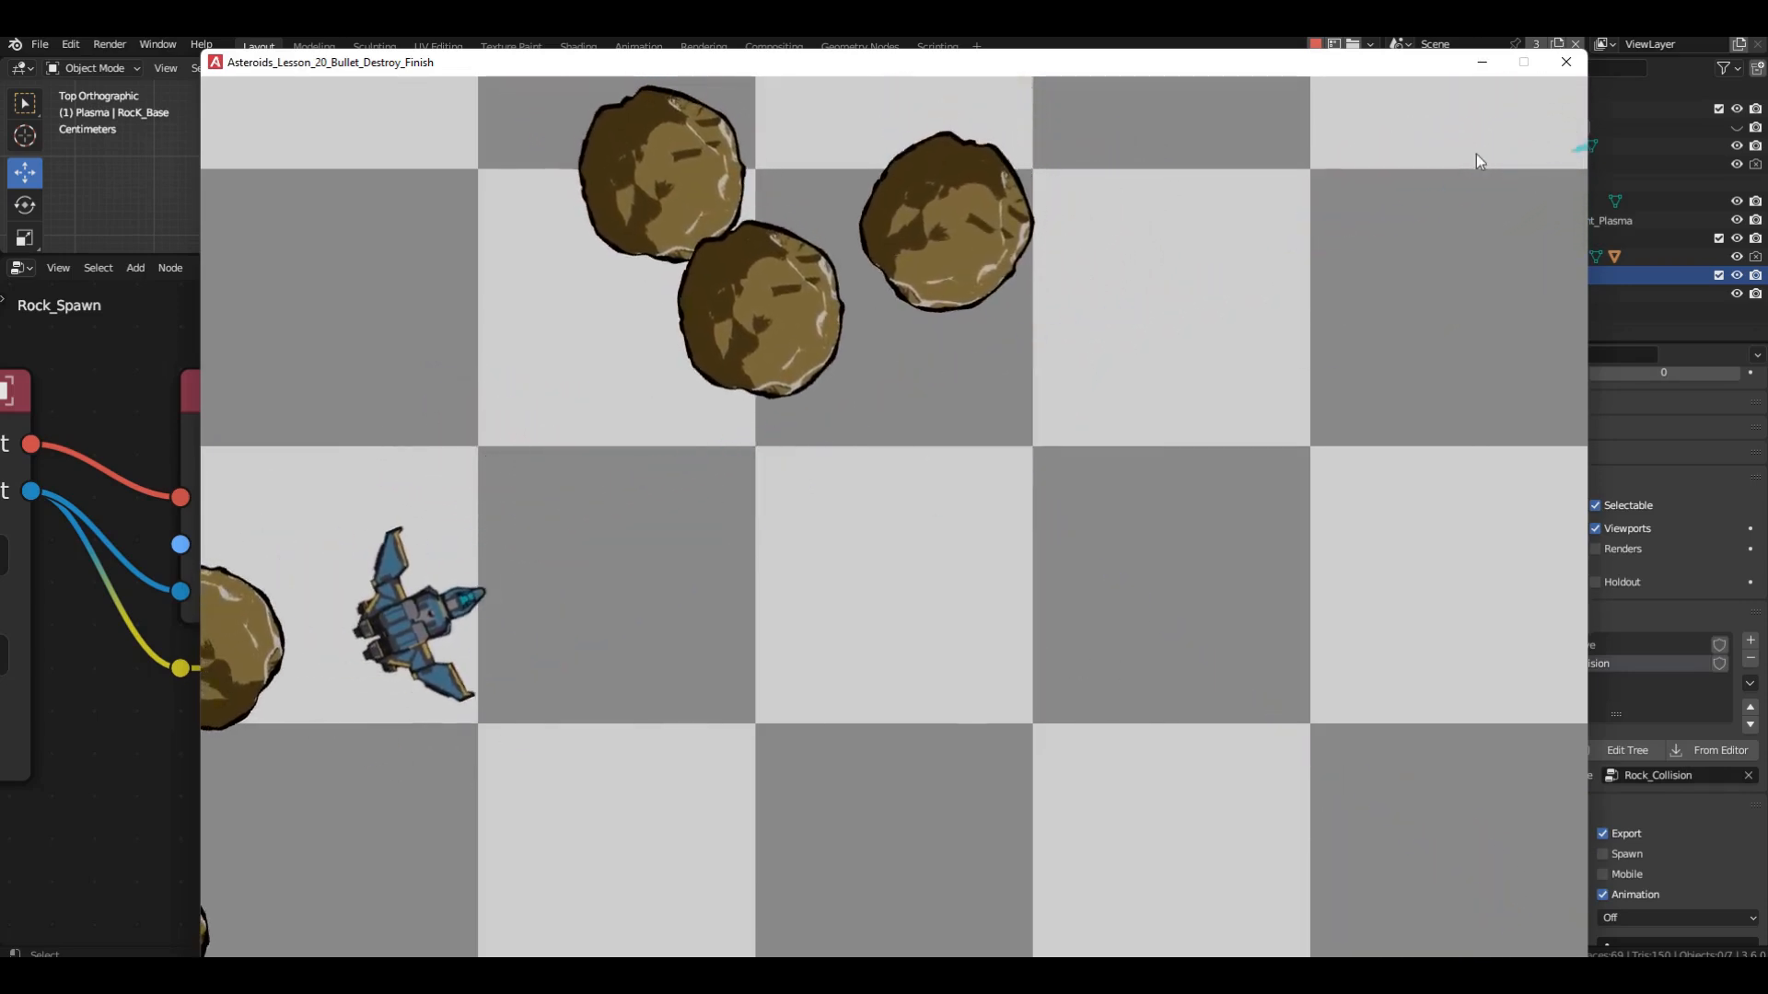
{"action": "left_click", "coordinate": [1566, 64]}
Switch to the Rock_Collision logic tree and create a new logic tree named Plasma_Collision.
{"action": "left_click", "coordinate": [612, 268]}
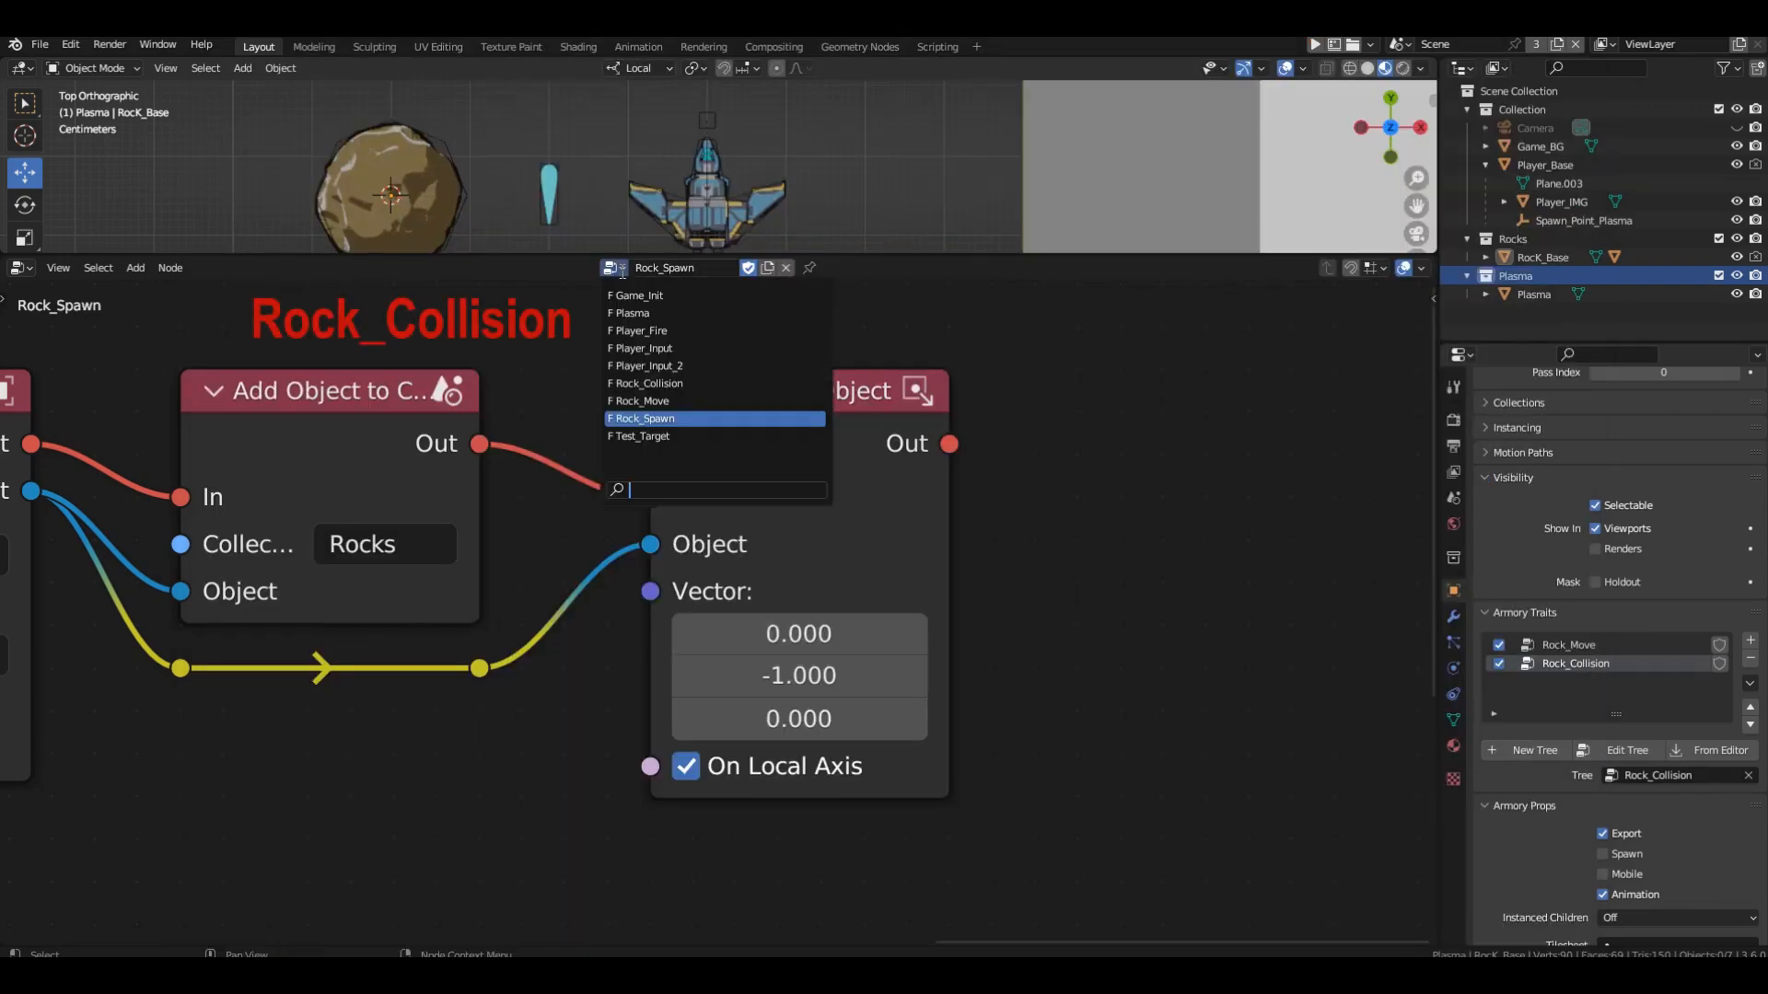
{"action": "left_click", "coordinate": [690, 384]}
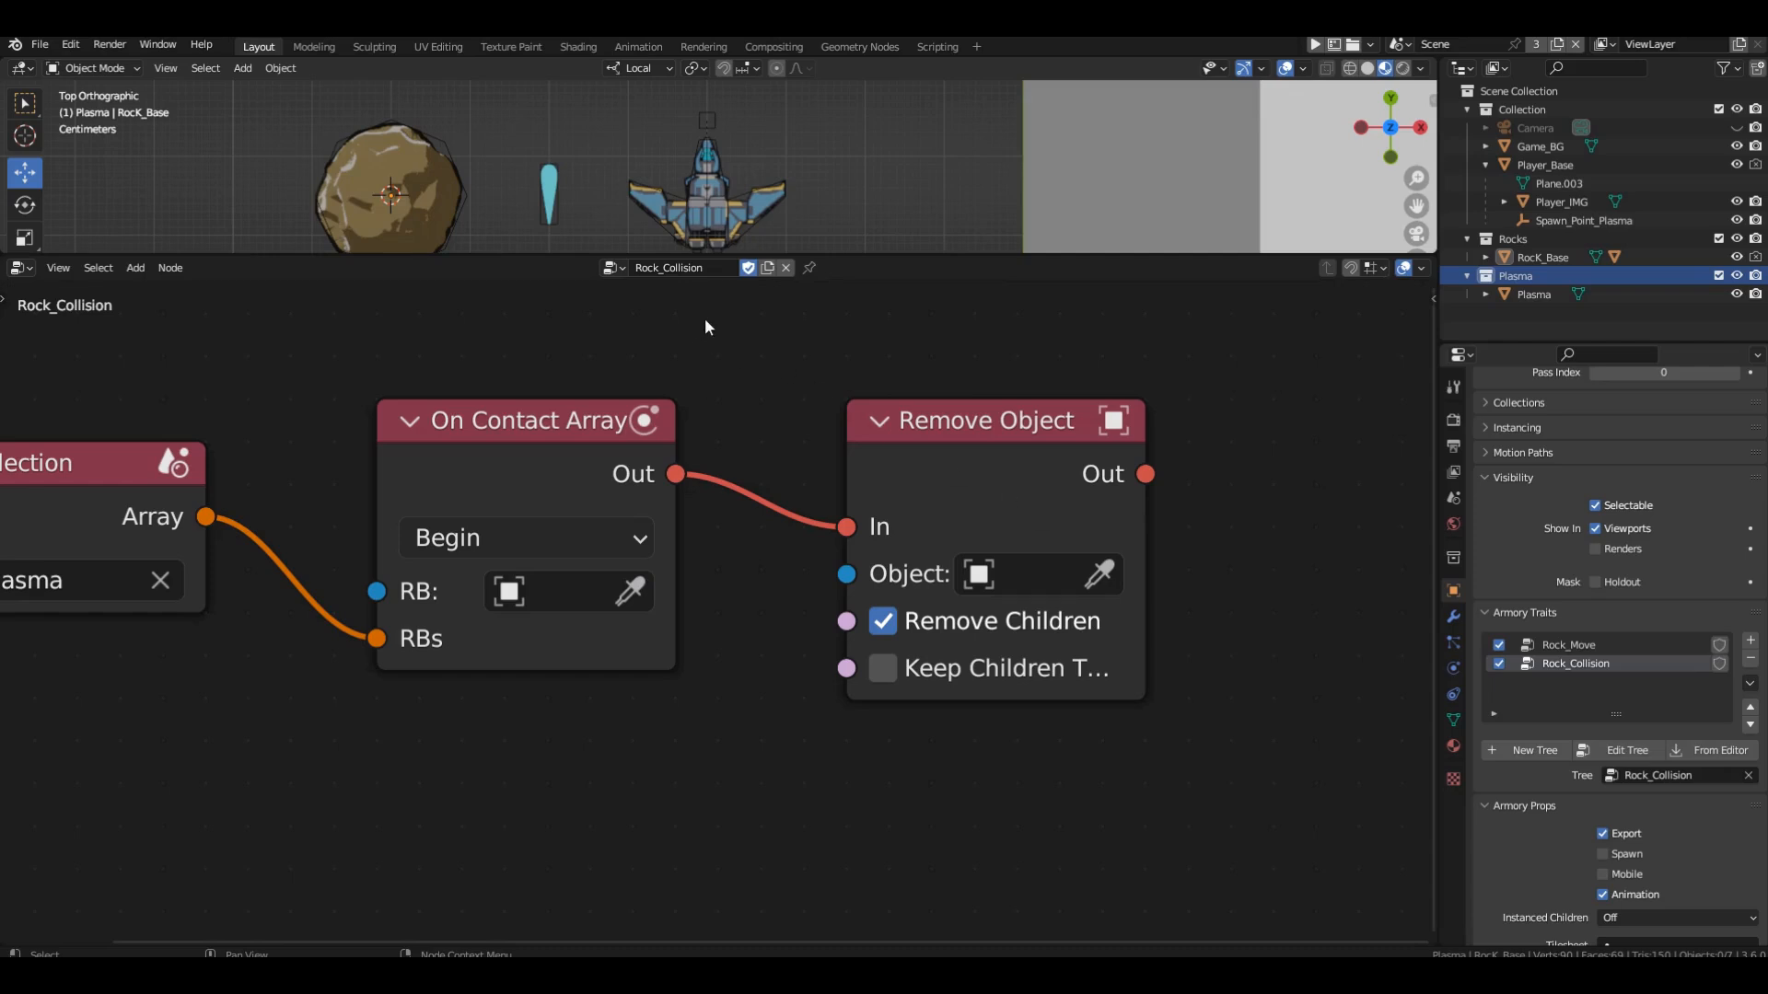
{"action": "left_click", "coordinate": [766, 268]}
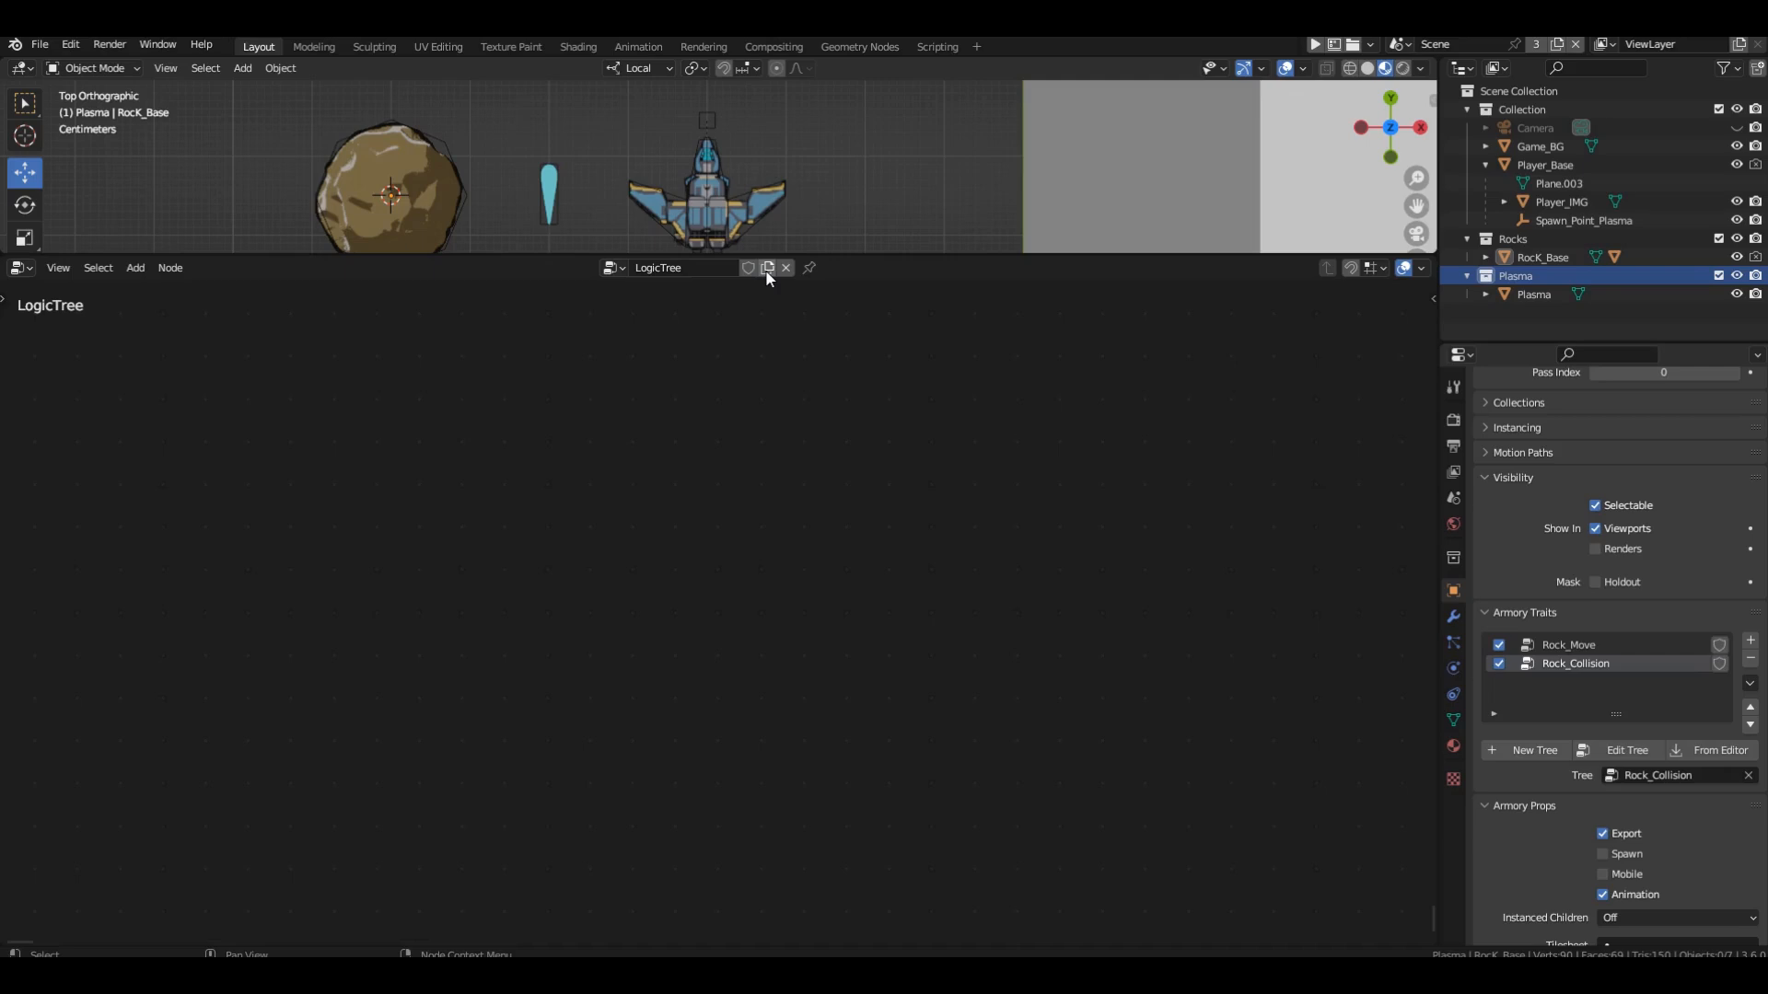
{"action": "double_click", "coordinate": [731, 266]}
{"action": "type", "text": "Plasma"}
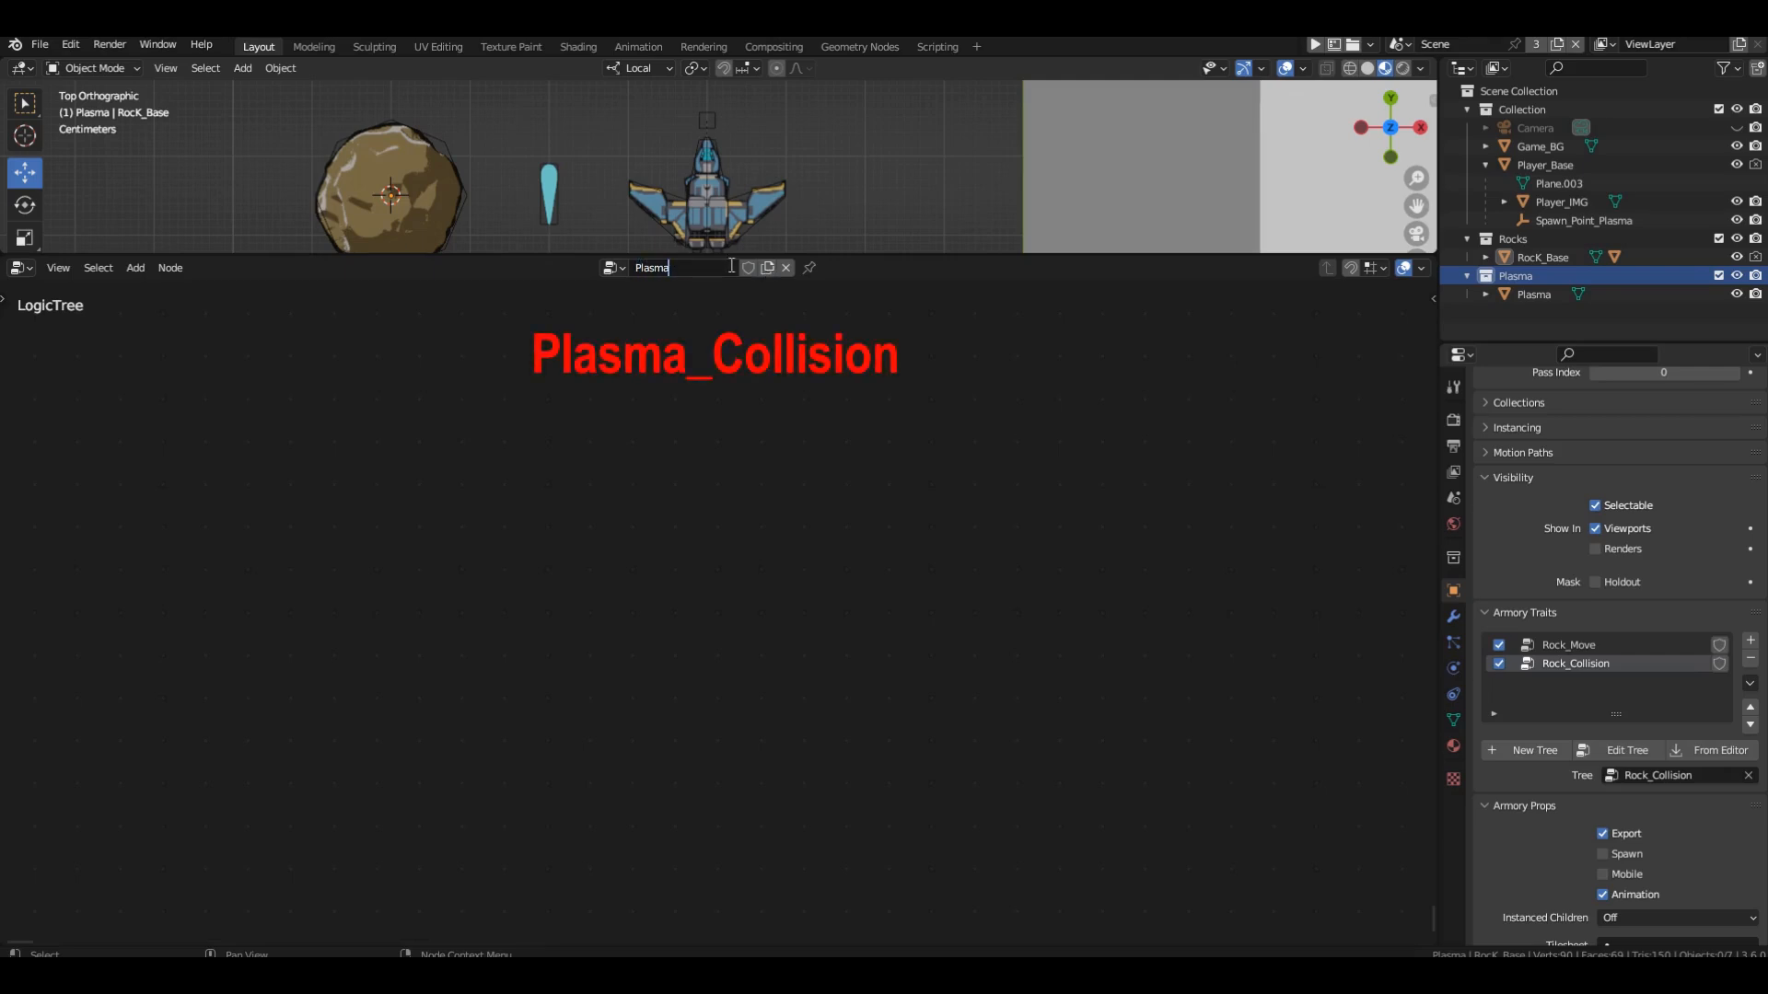
{"action": "type", "text": "_Collision"}
{"action": "key", "text": "Return"}
Select the Plasma object and give it a second Nodes trait that uses the Plasma_Collision tree.
{"action": "left_click", "coordinate": [549, 195]}
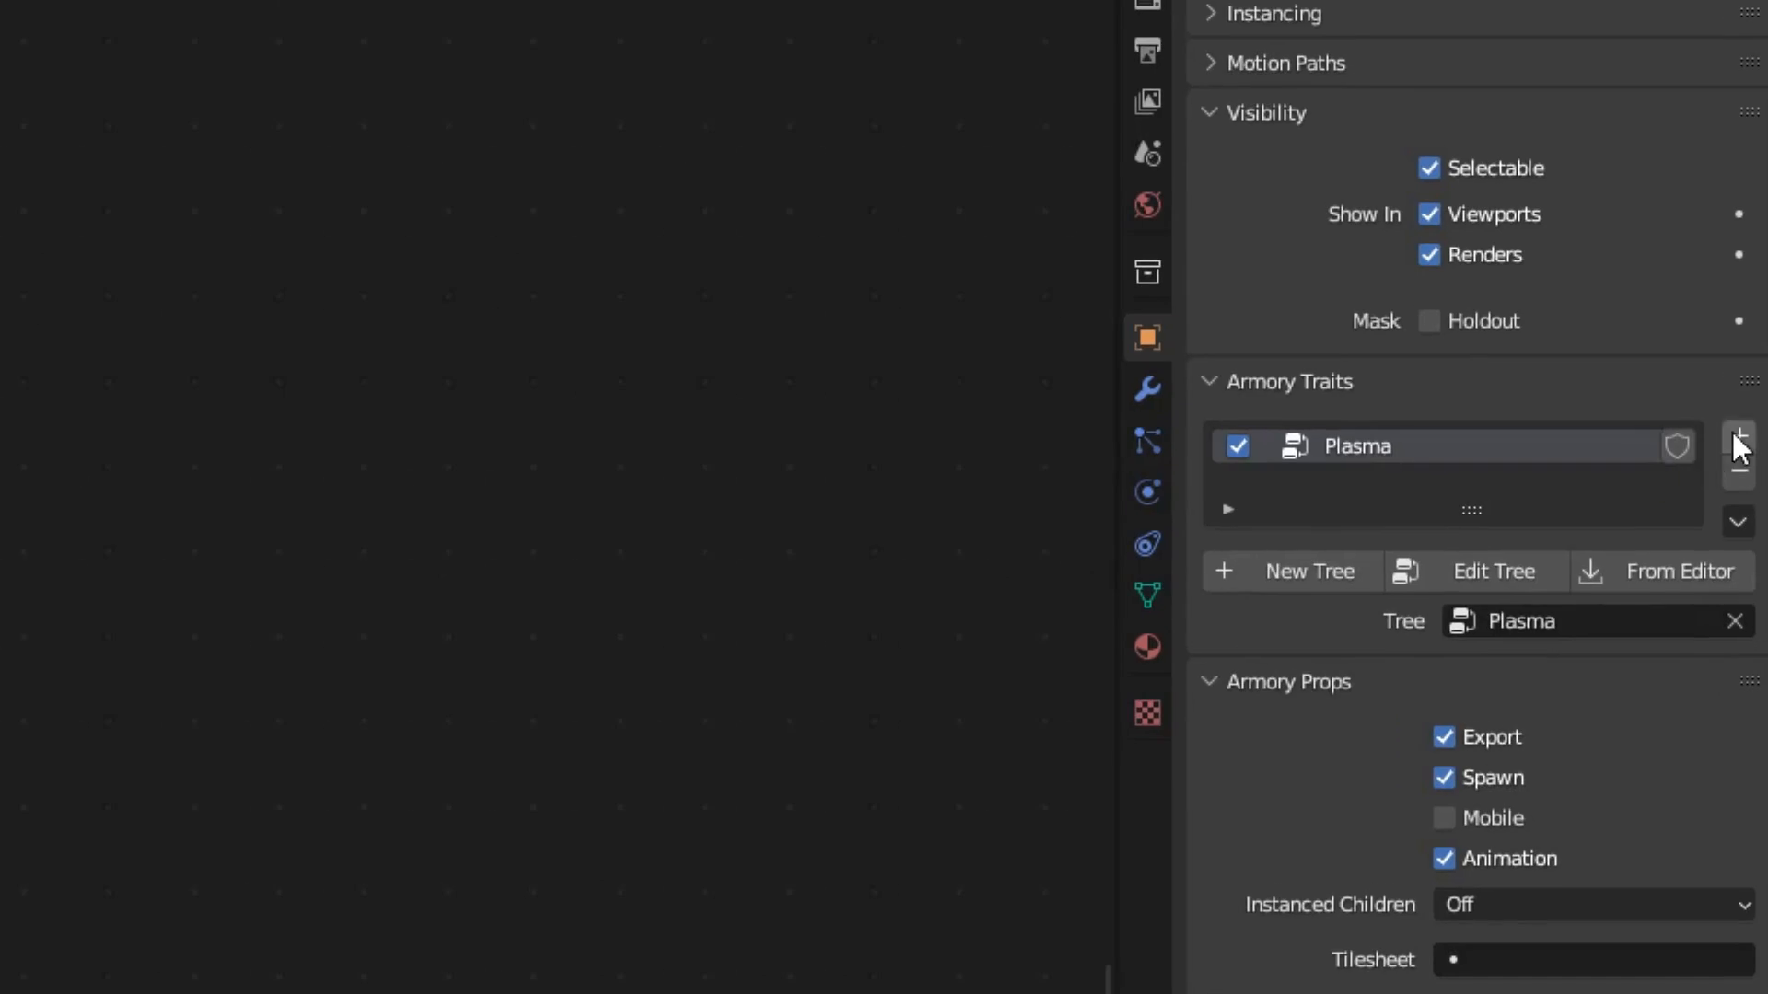
{"action": "left_click", "coordinate": [1750, 626]}
{"action": "left_click", "coordinate": [1501, 661]}
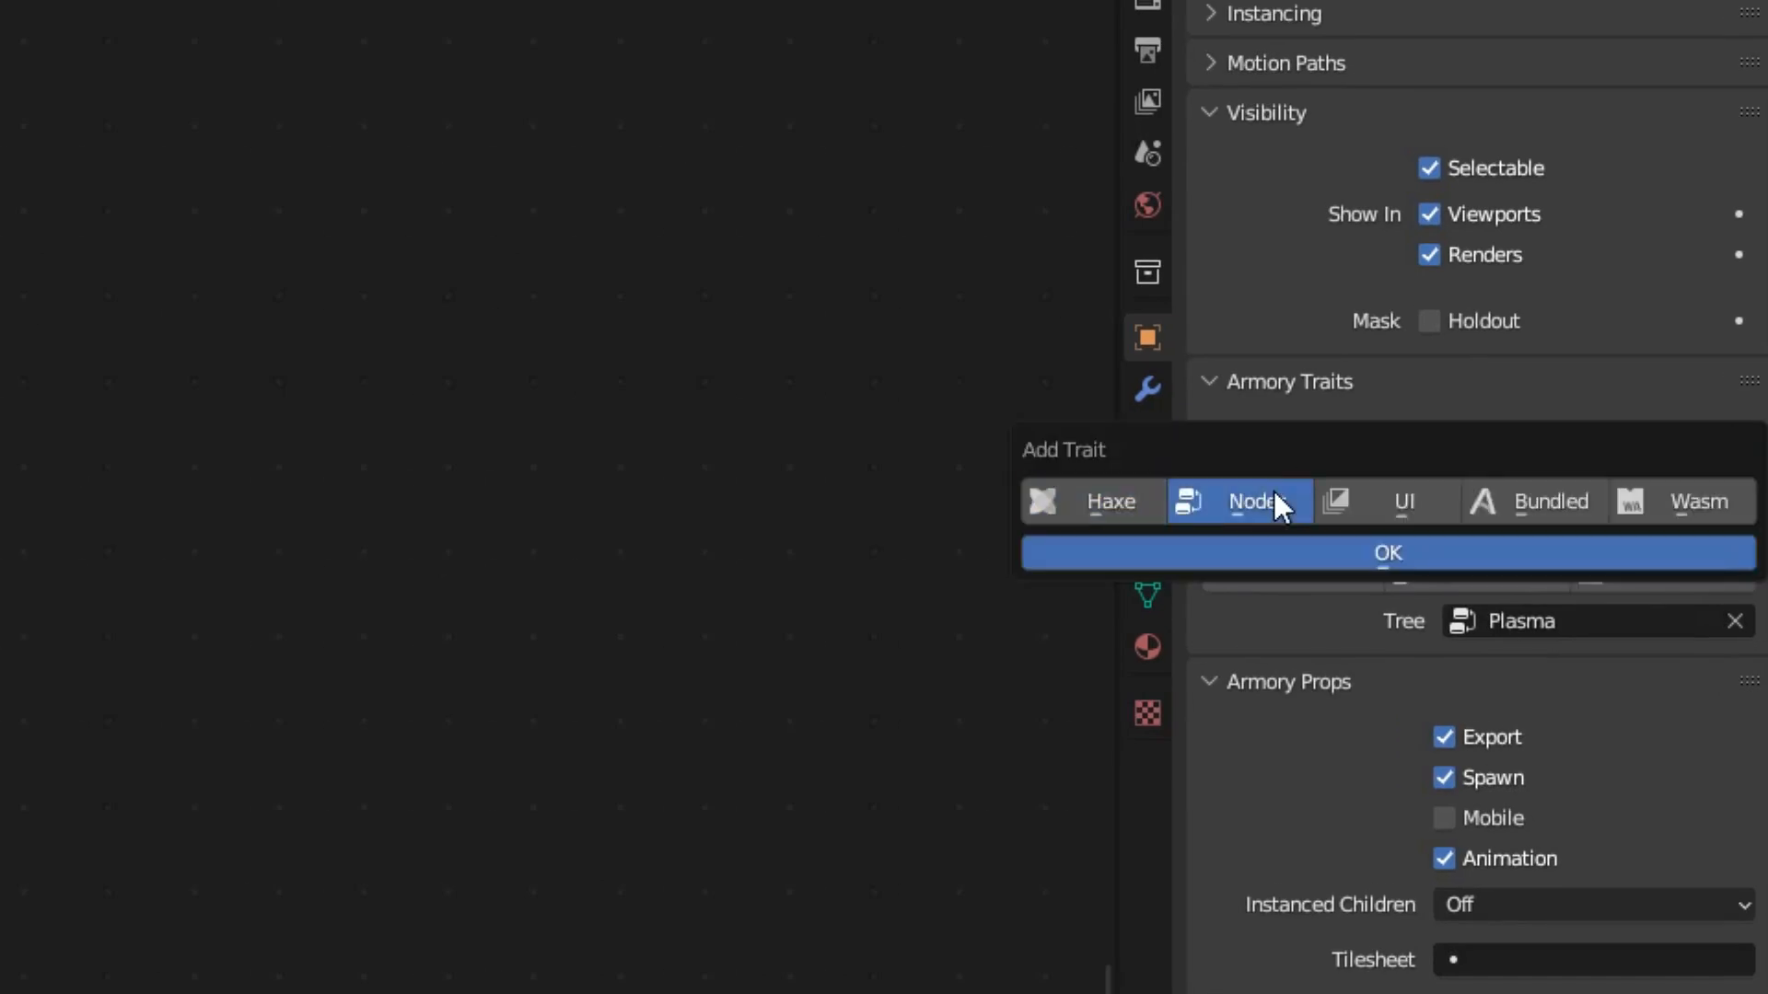
{"action": "left_click", "coordinate": [1566, 694]}
{"action": "left_click", "coordinate": [1565, 705]}
{"action": "left_click", "coordinate": [1524, 389]}
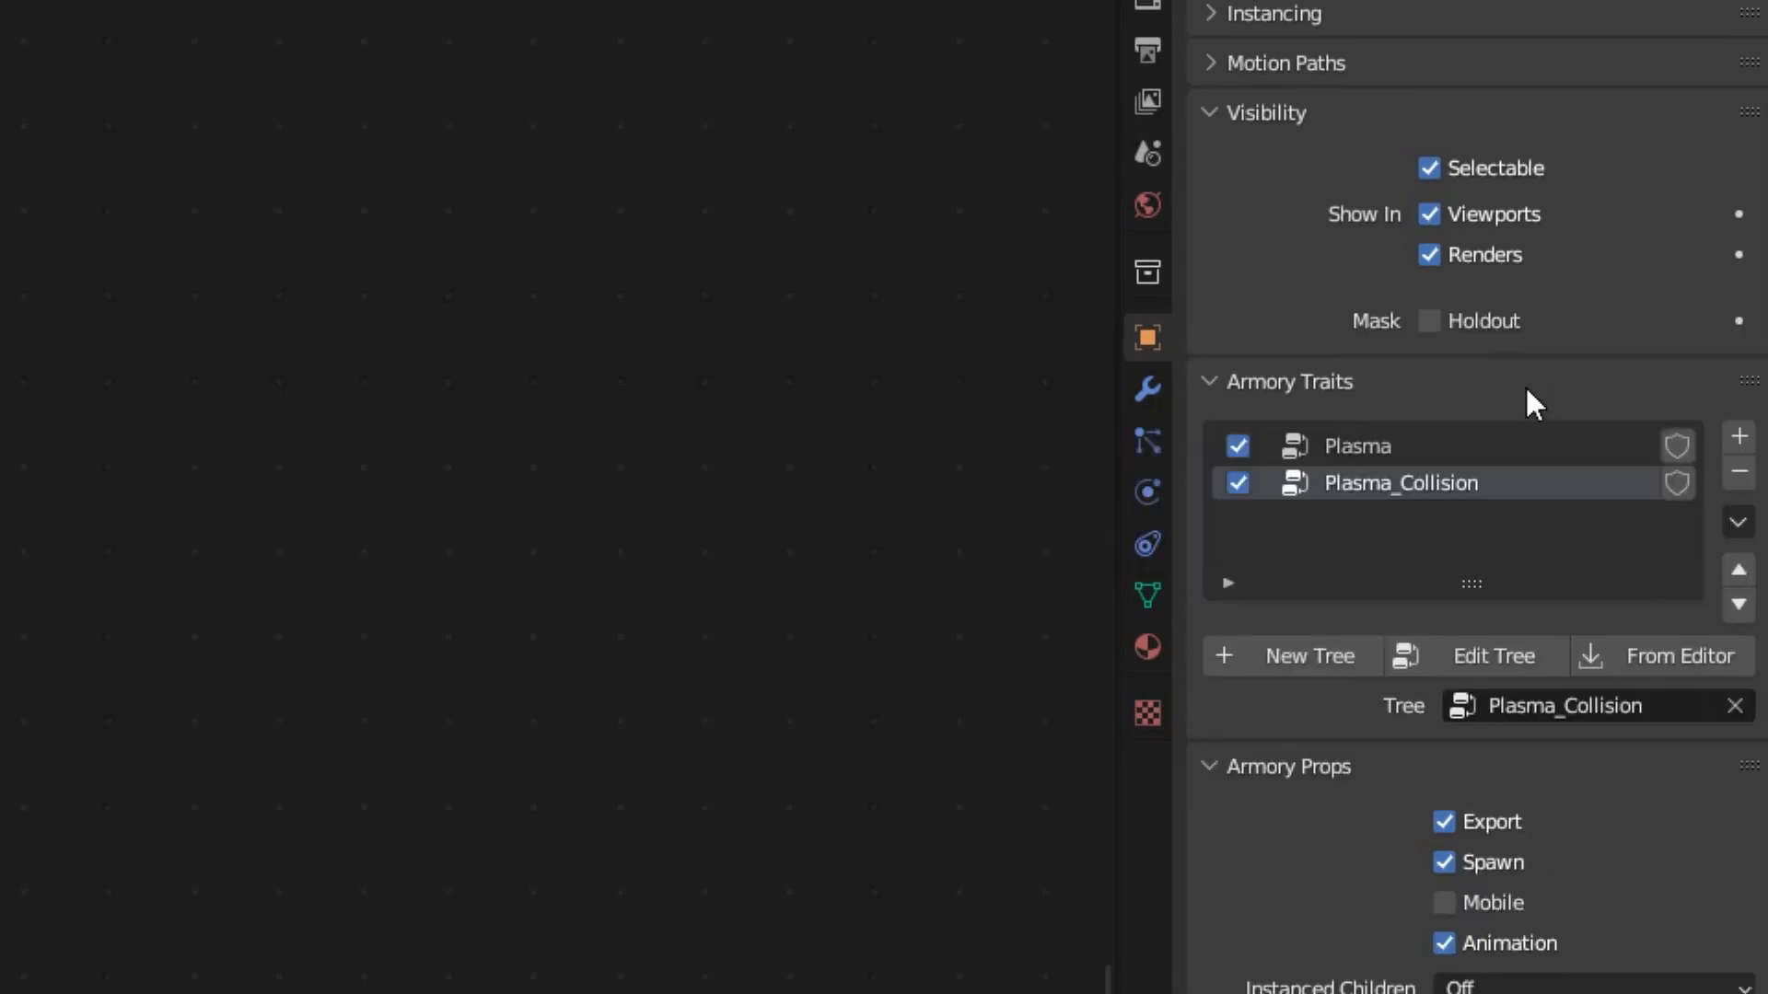
Add a Collection scene node to the Plasma_Collision tree.
{"action": "key", "text": "shift+a"}
{"action": "mouse_move", "coordinate": [521, 543]}
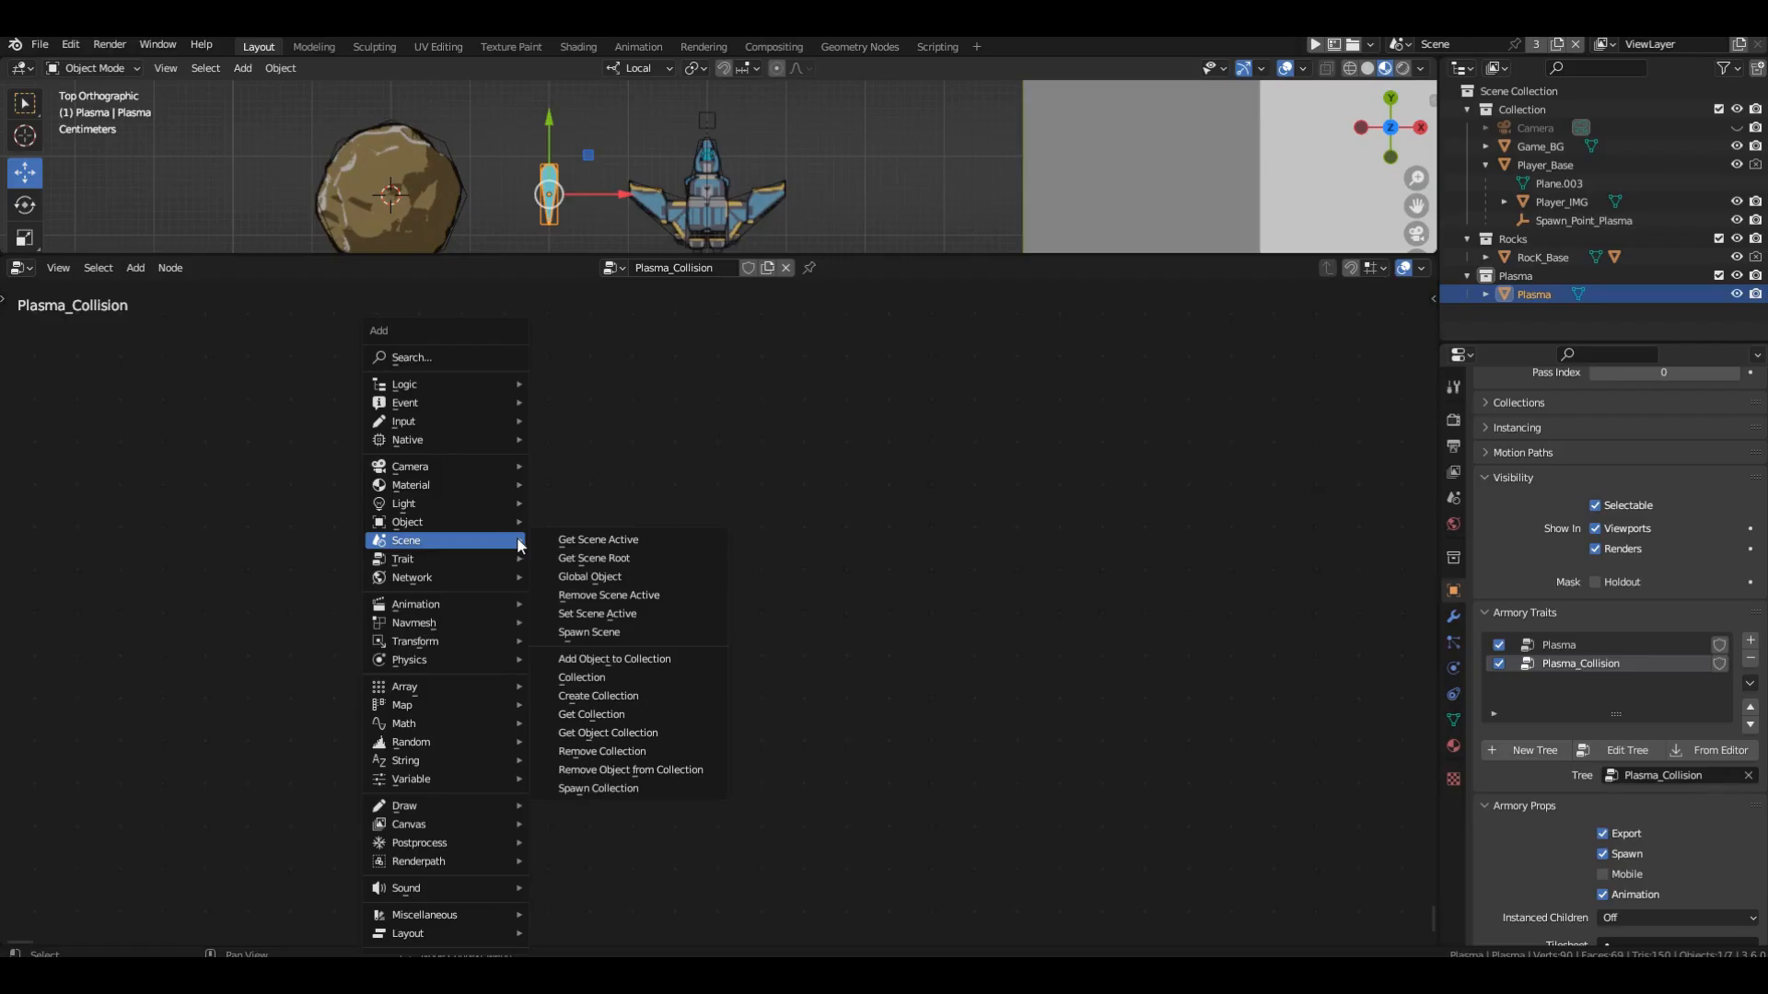
{"action": "left_click", "coordinate": [589, 679]}
{"action": "left_click", "coordinate": [66, 521]}
{"action": "scroll", "coordinate": [138, 552], "scroll_direction": "down", "scroll_amount": 1}
Add an On Contact Array physics node and a Remove Object node in a row beside the Collection node.
{"action": "key", "text": "shift+a"}
{"action": "mouse_move", "coordinate": [525, 661]}
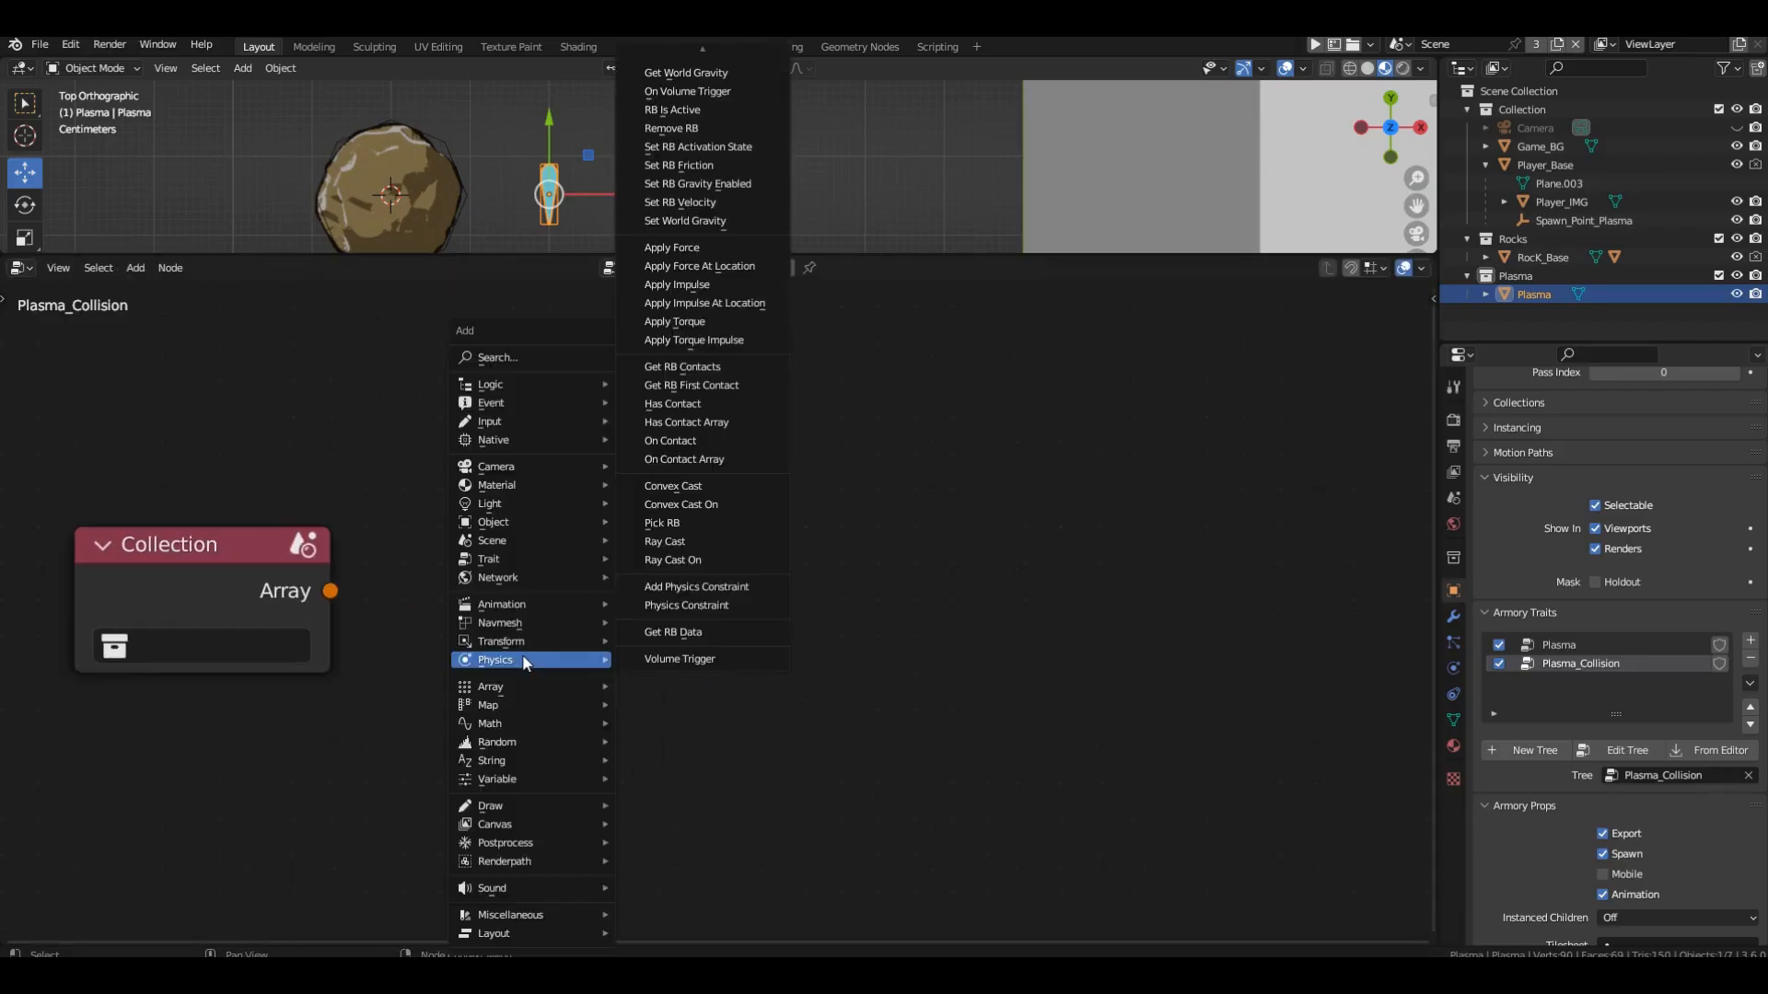
{"action": "left_click", "coordinate": [683, 454]}
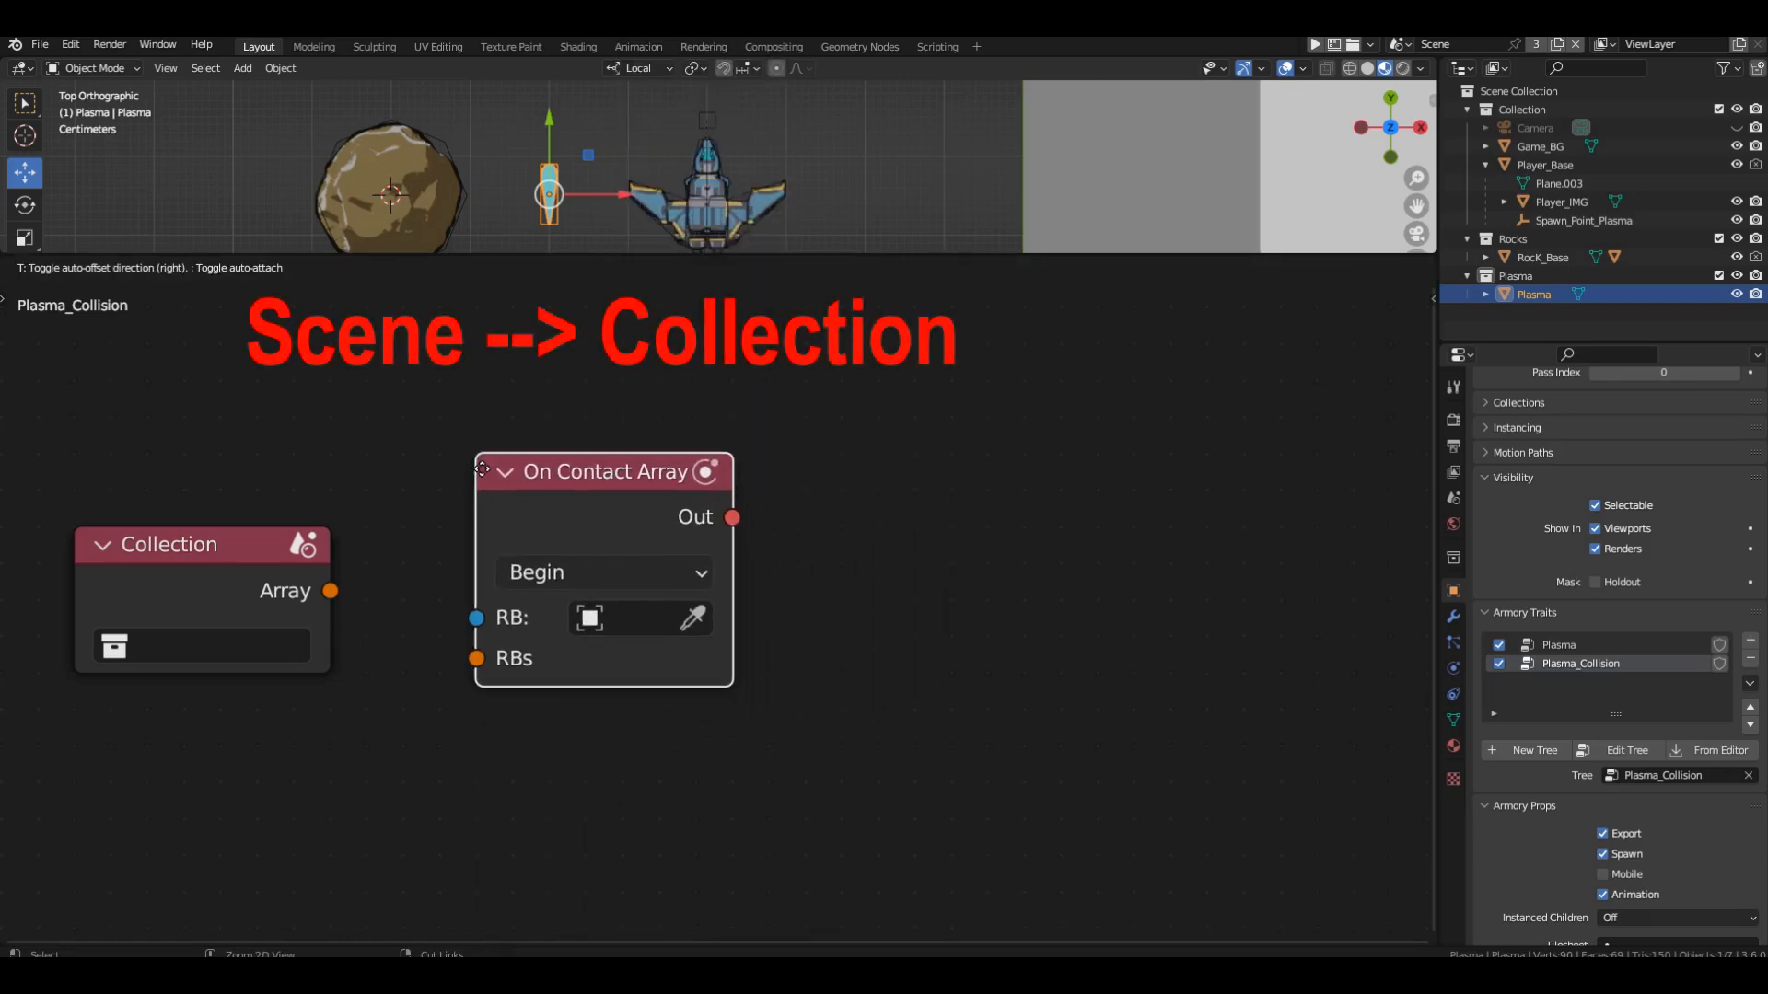
{"action": "left_click", "coordinate": [477, 490]}
{"action": "key", "text": "shift+a"}
{"action": "mouse_move", "coordinate": [994, 465]}
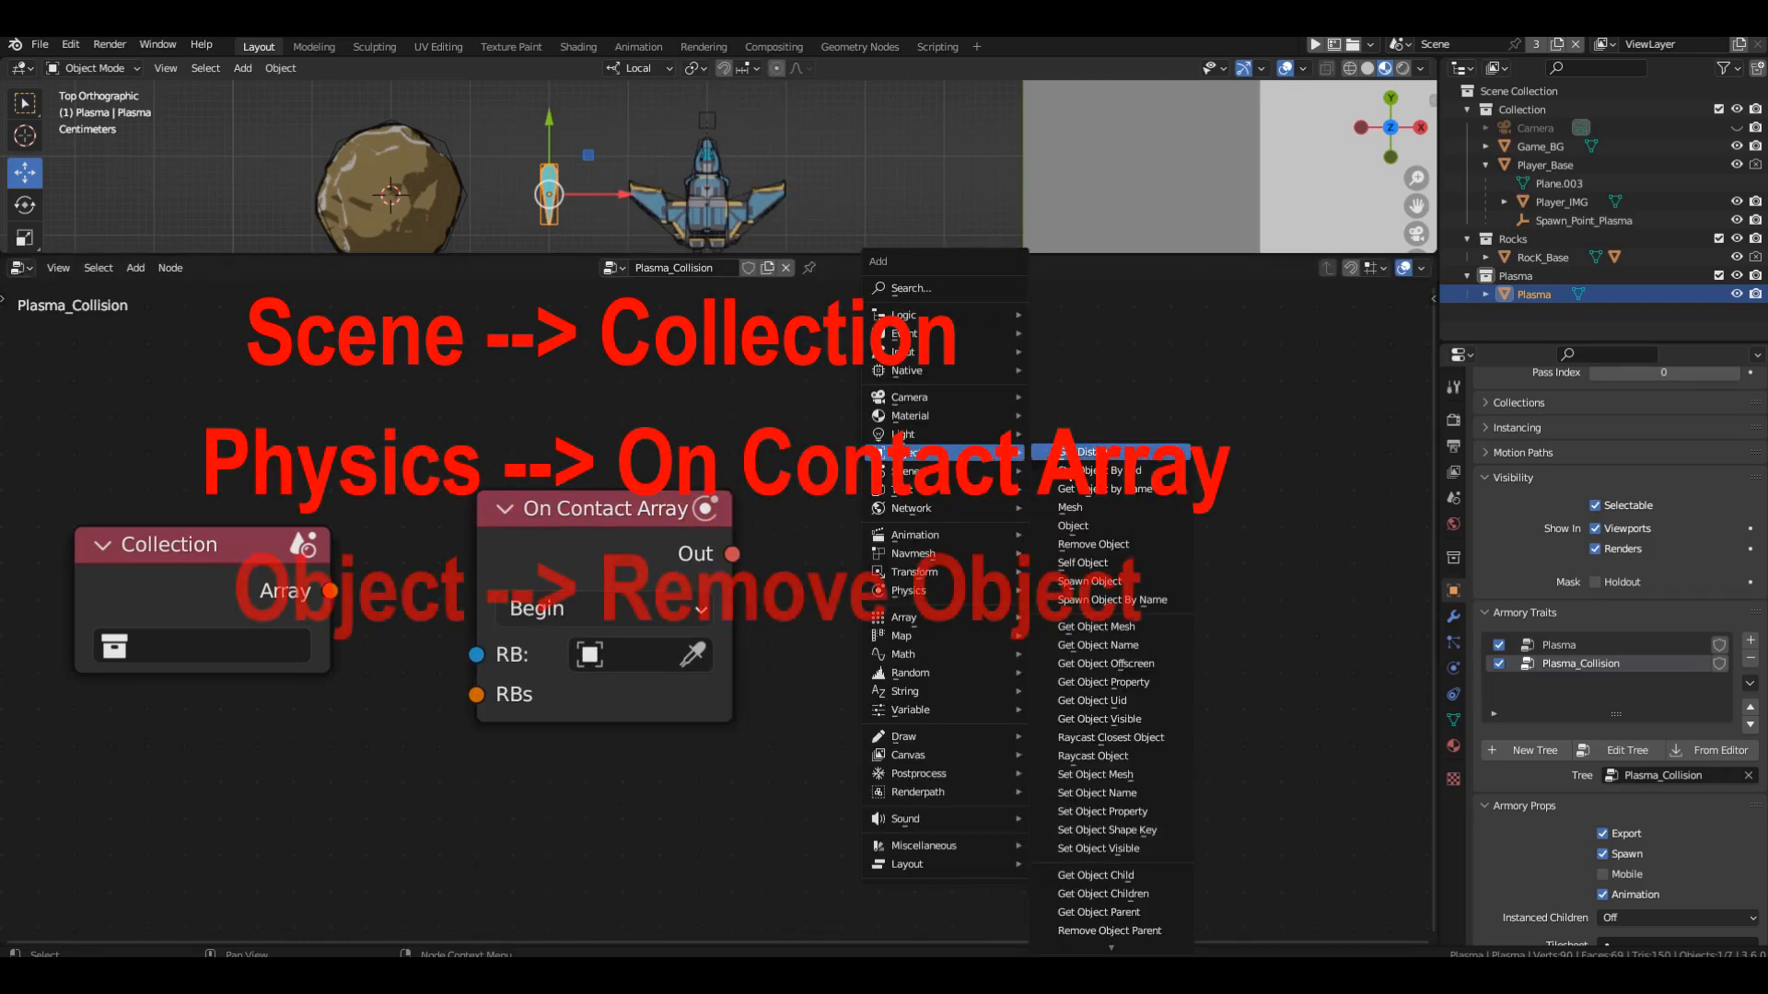
{"action": "left_click", "coordinate": [1093, 544]}
{"action": "left_click", "coordinate": [882, 479]}
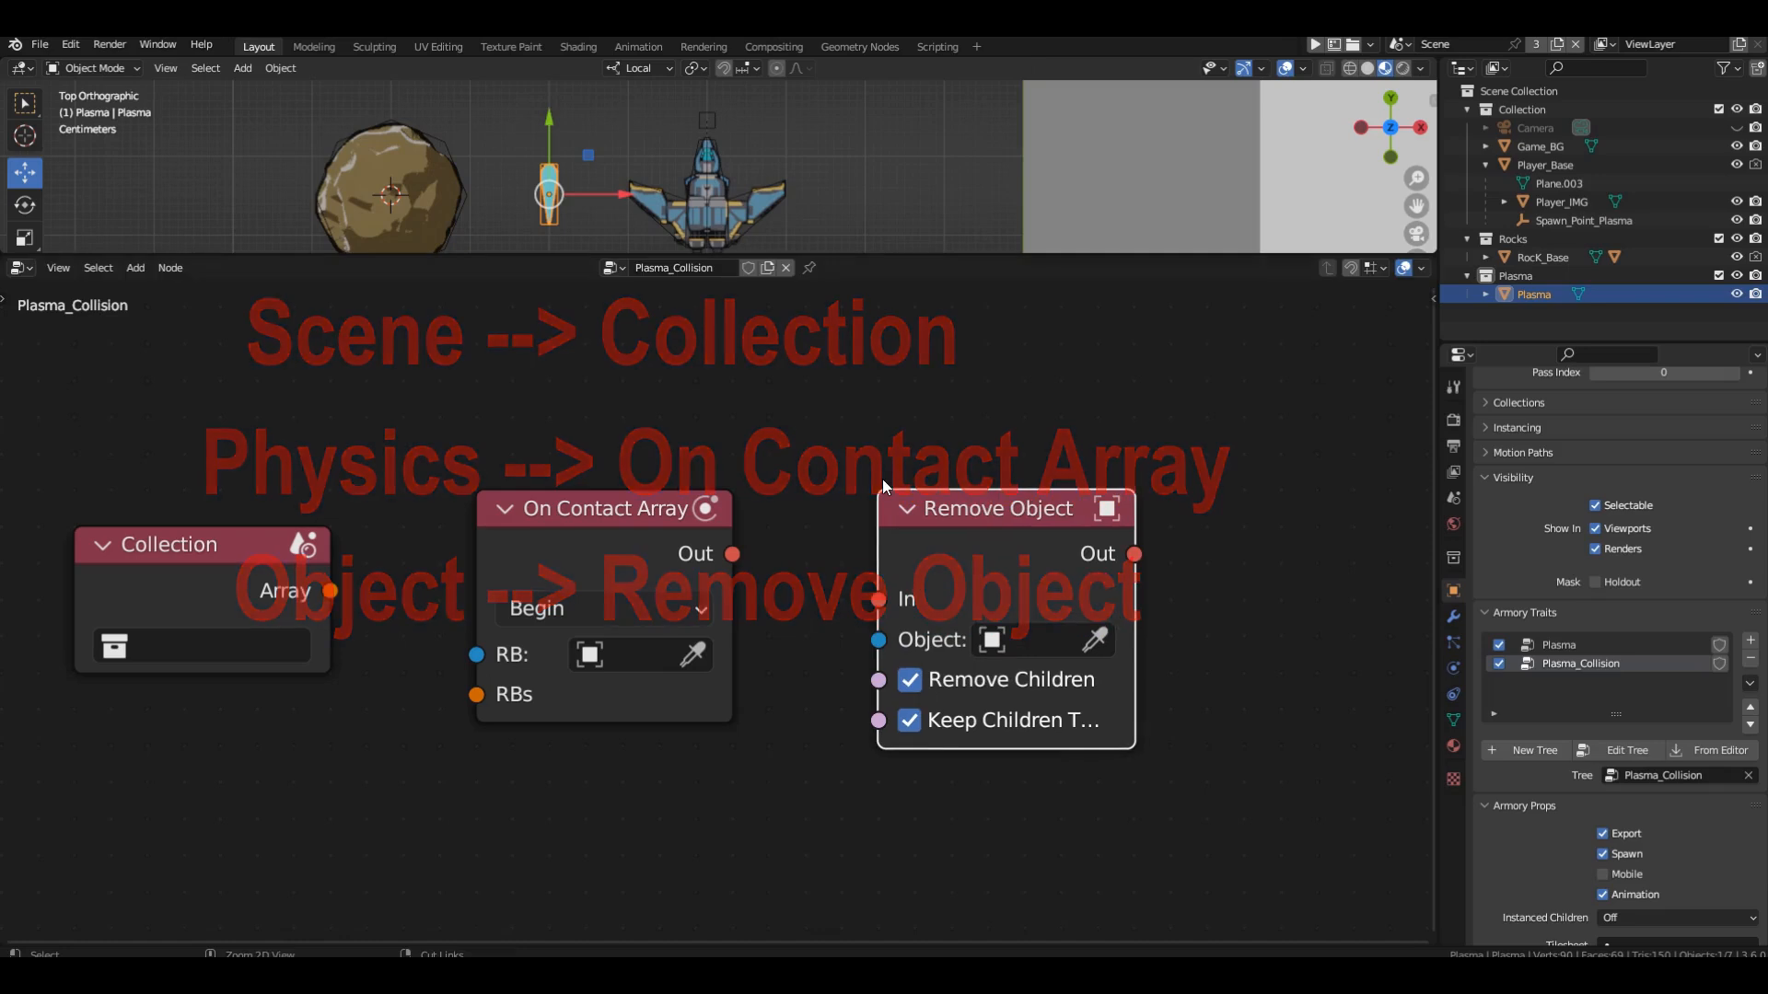
Set the Collection node to Rocks and connect its Array output to the On Contact Array's RBs input.
{"action": "left_click", "coordinate": [224, 644]}
{"action": "left_click", "coordinate": [226, 368]}
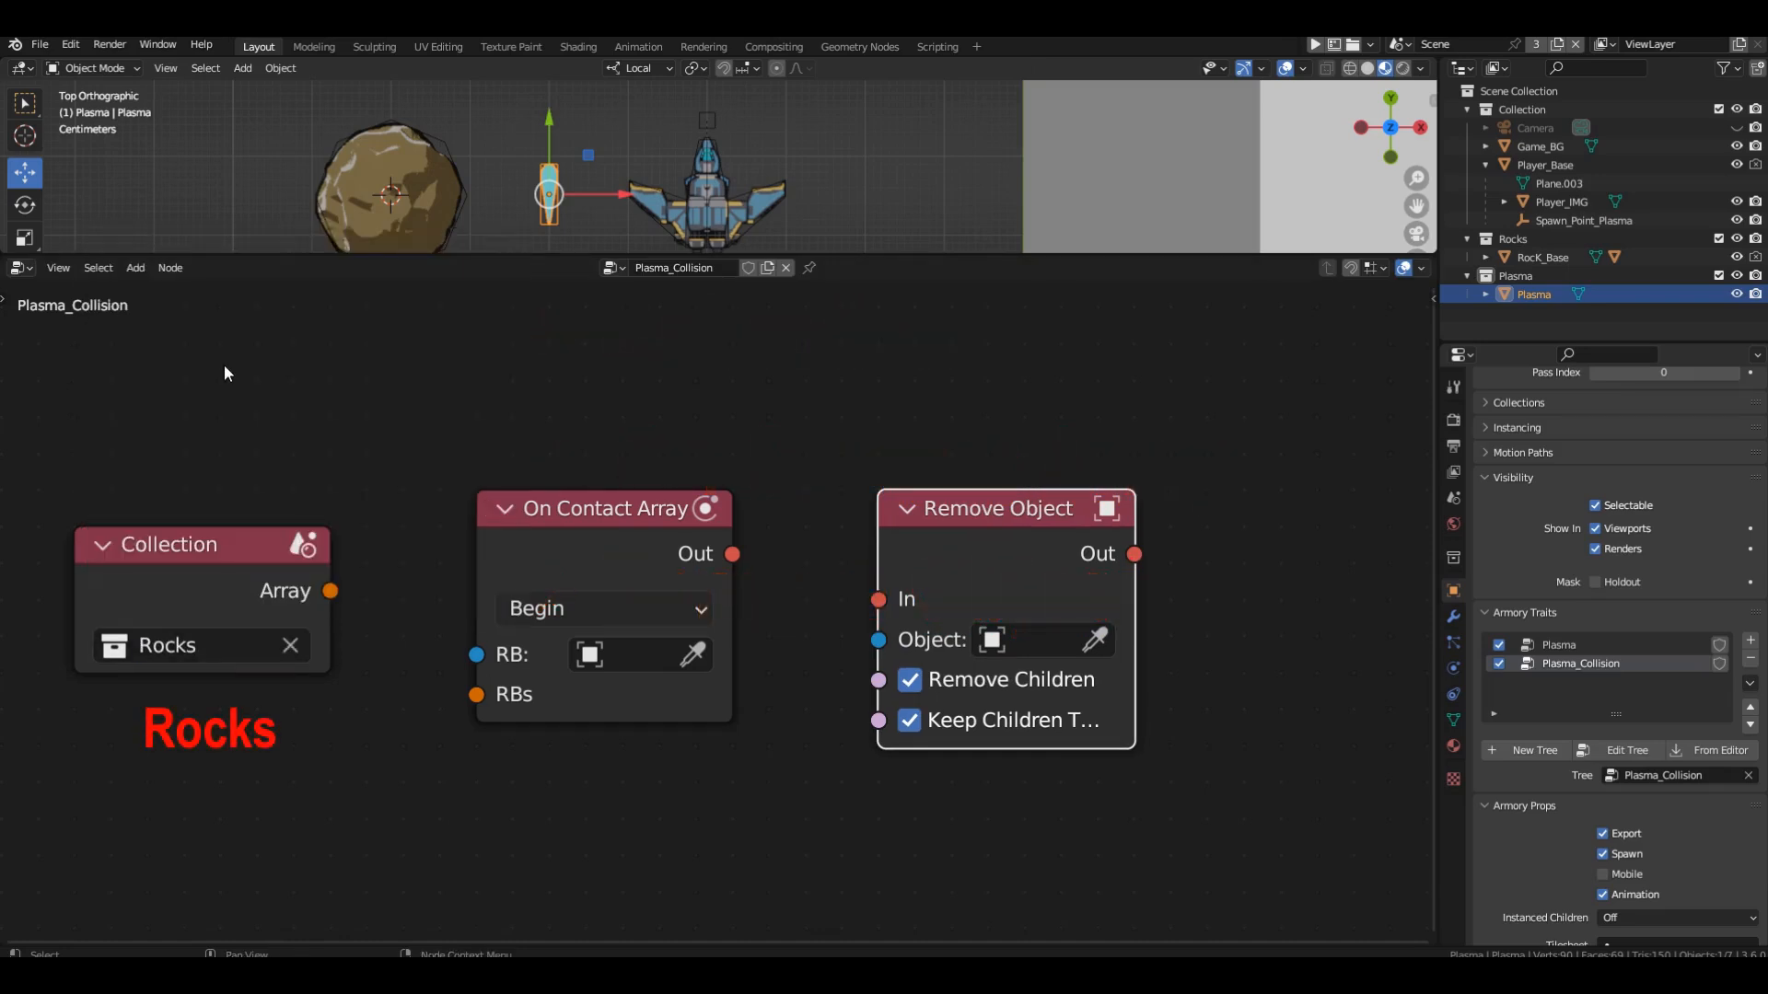
{"action": "left_click_drag", "start_coordinate": [330, 591], "coordinate": [476, 695]}
Connect On Contact Array's Out to Remove Object's In, and turn off the node's Remove Children and Keep Children options.
{"action": "left_click_drag", "start_coordinate": [732, 554], "coordinate": [880, 615]}
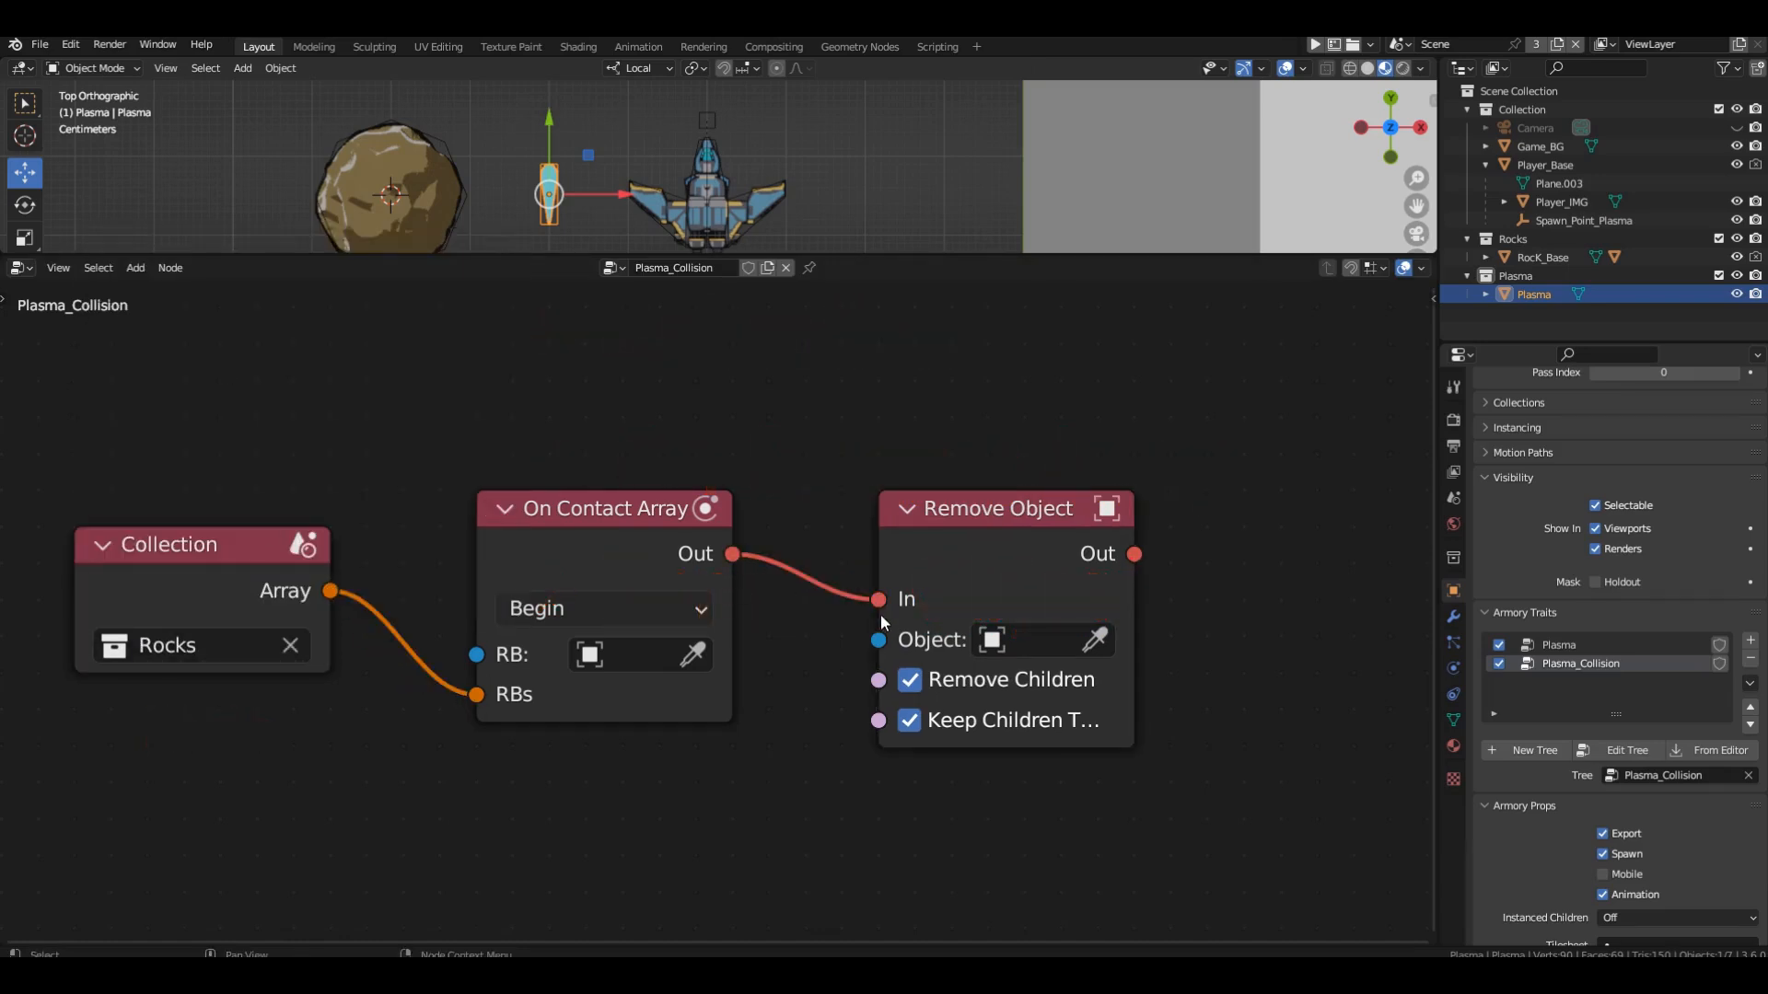
{"action": "left_click", "coordinate": [917, 689]}
Run the game, shoot plasma at several rocks to test the collisions, and close the game window.
{"action": "key", "text": "F5"}
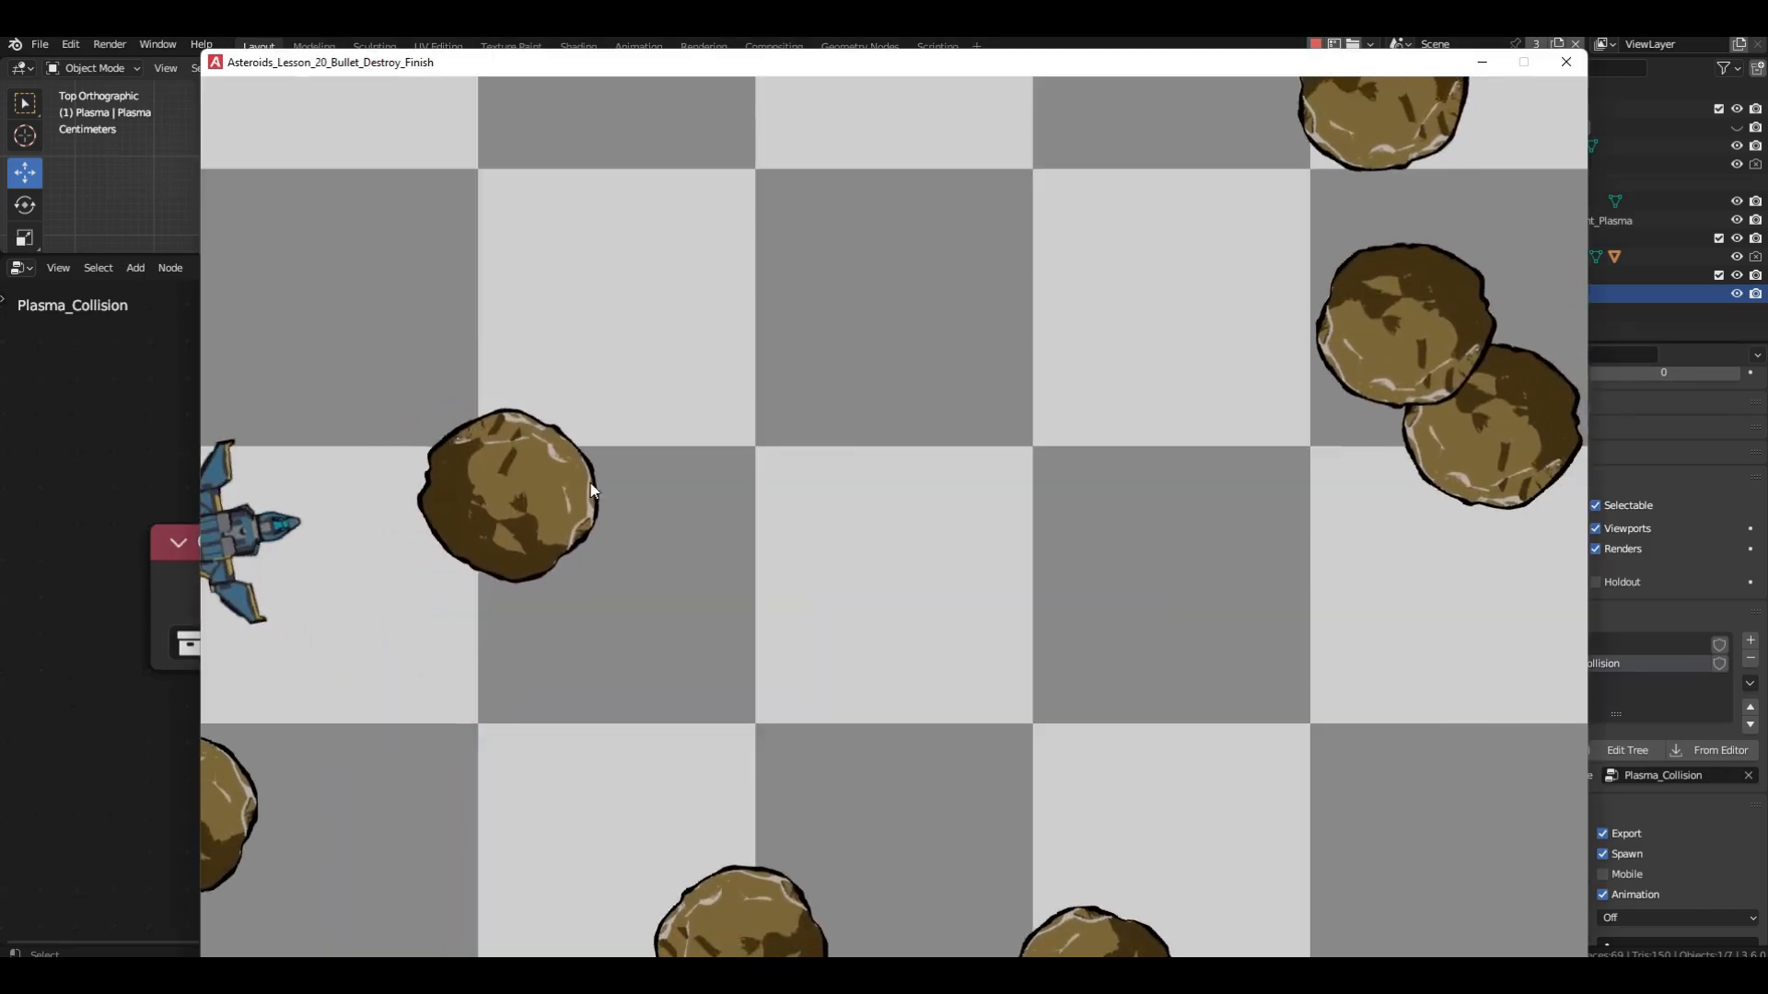
{"action": "left_click", "coordinate": [632, 493]}
{"action": "key", "text": "w"}
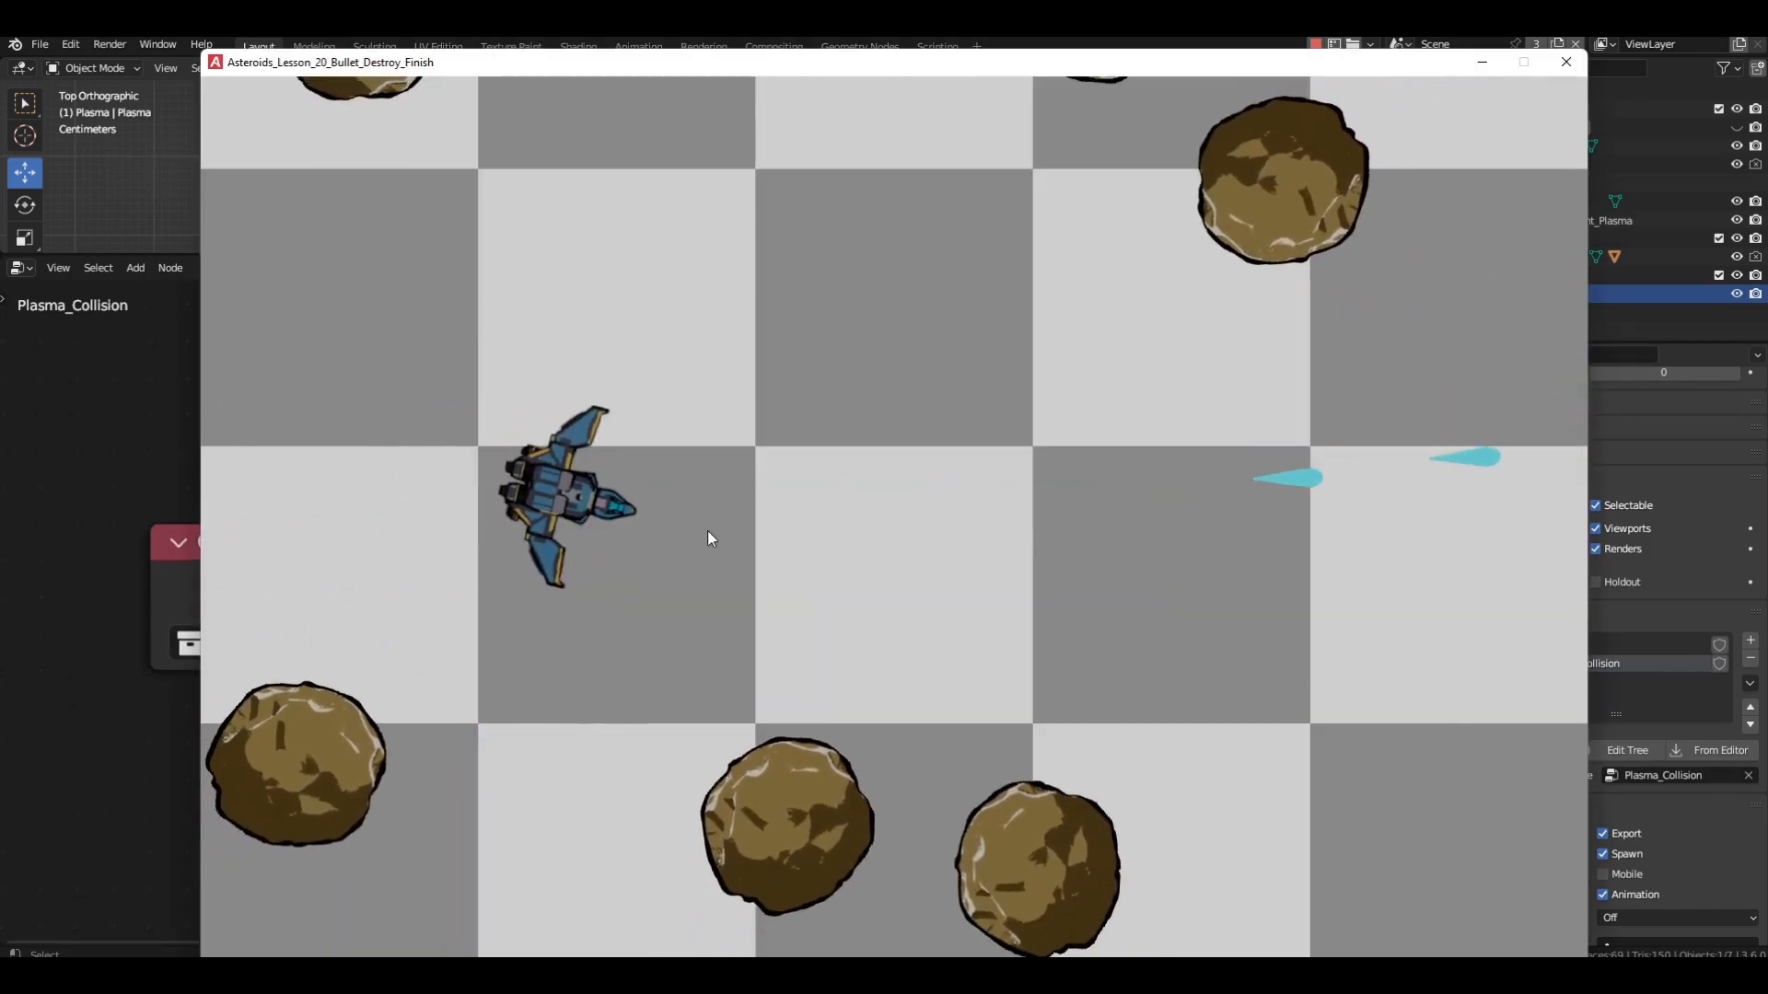
{"action": "key", "text": "a"}
{"action": "left_click", "coordinate": [816, 643]}
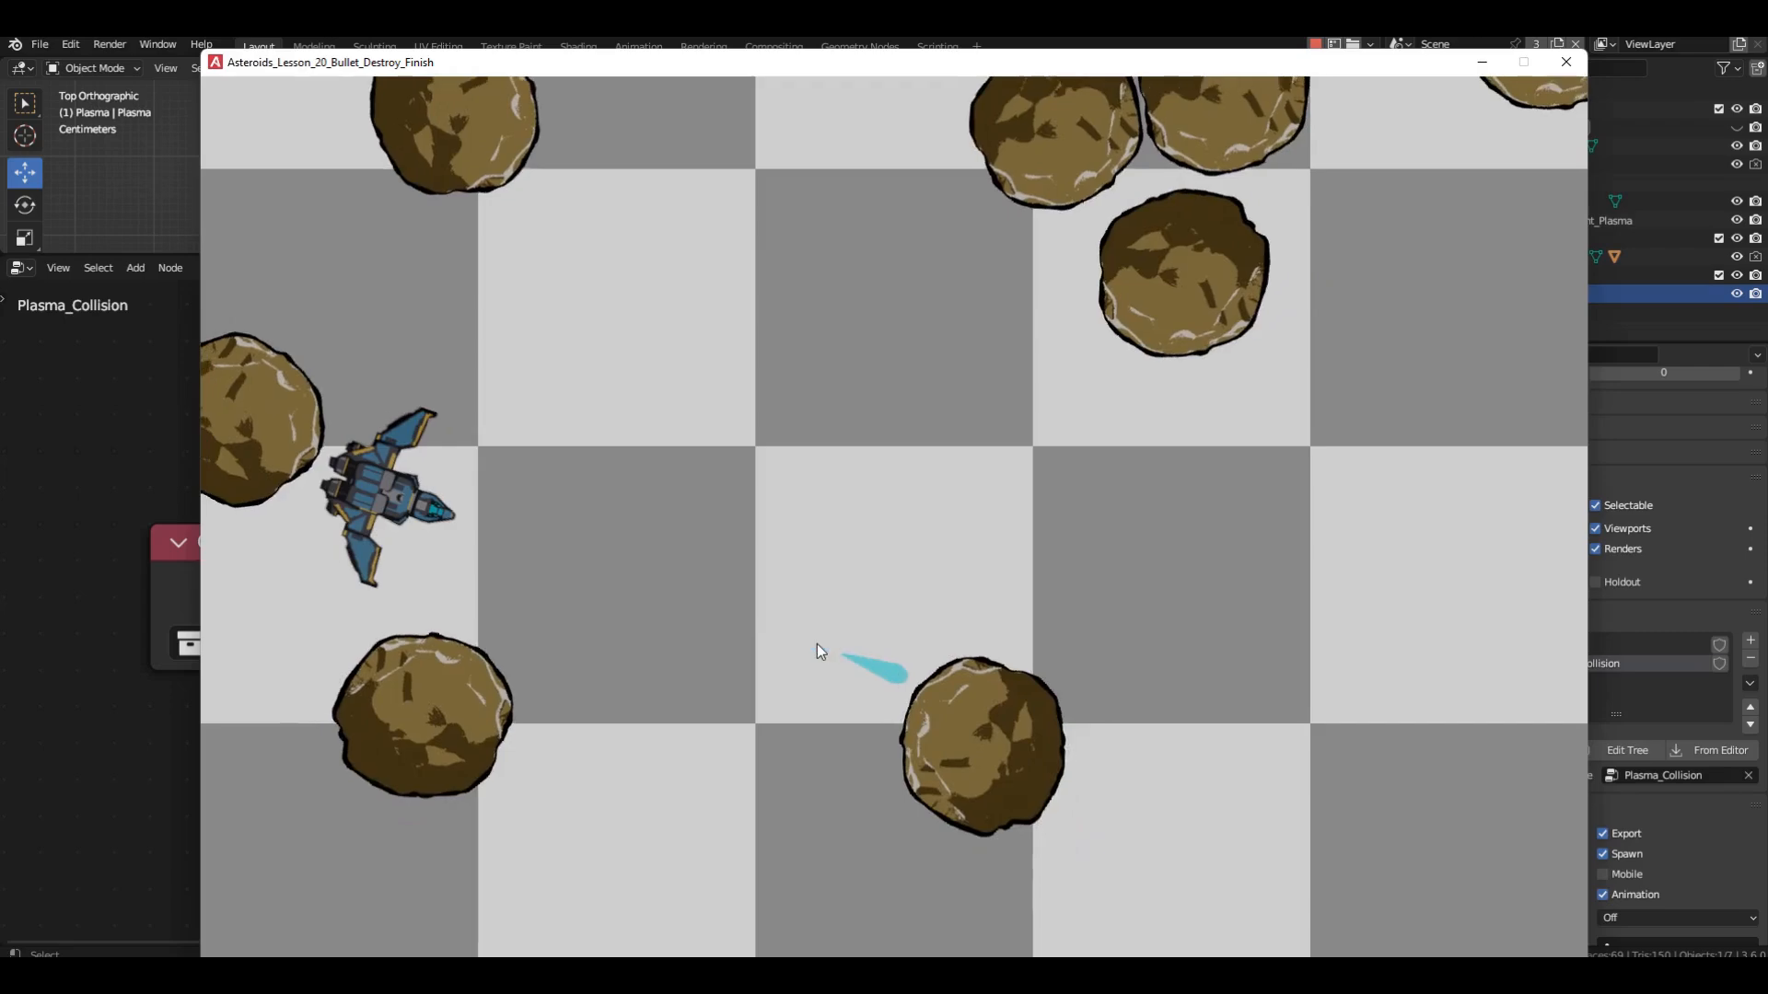
{"action": "key", "text": "d"}
{"action": "key", "text": "s"}
{"action": "left_click", "coordinate": [1012, 362]}
{"action": "left_click", "coordinate": [1033, 363]}
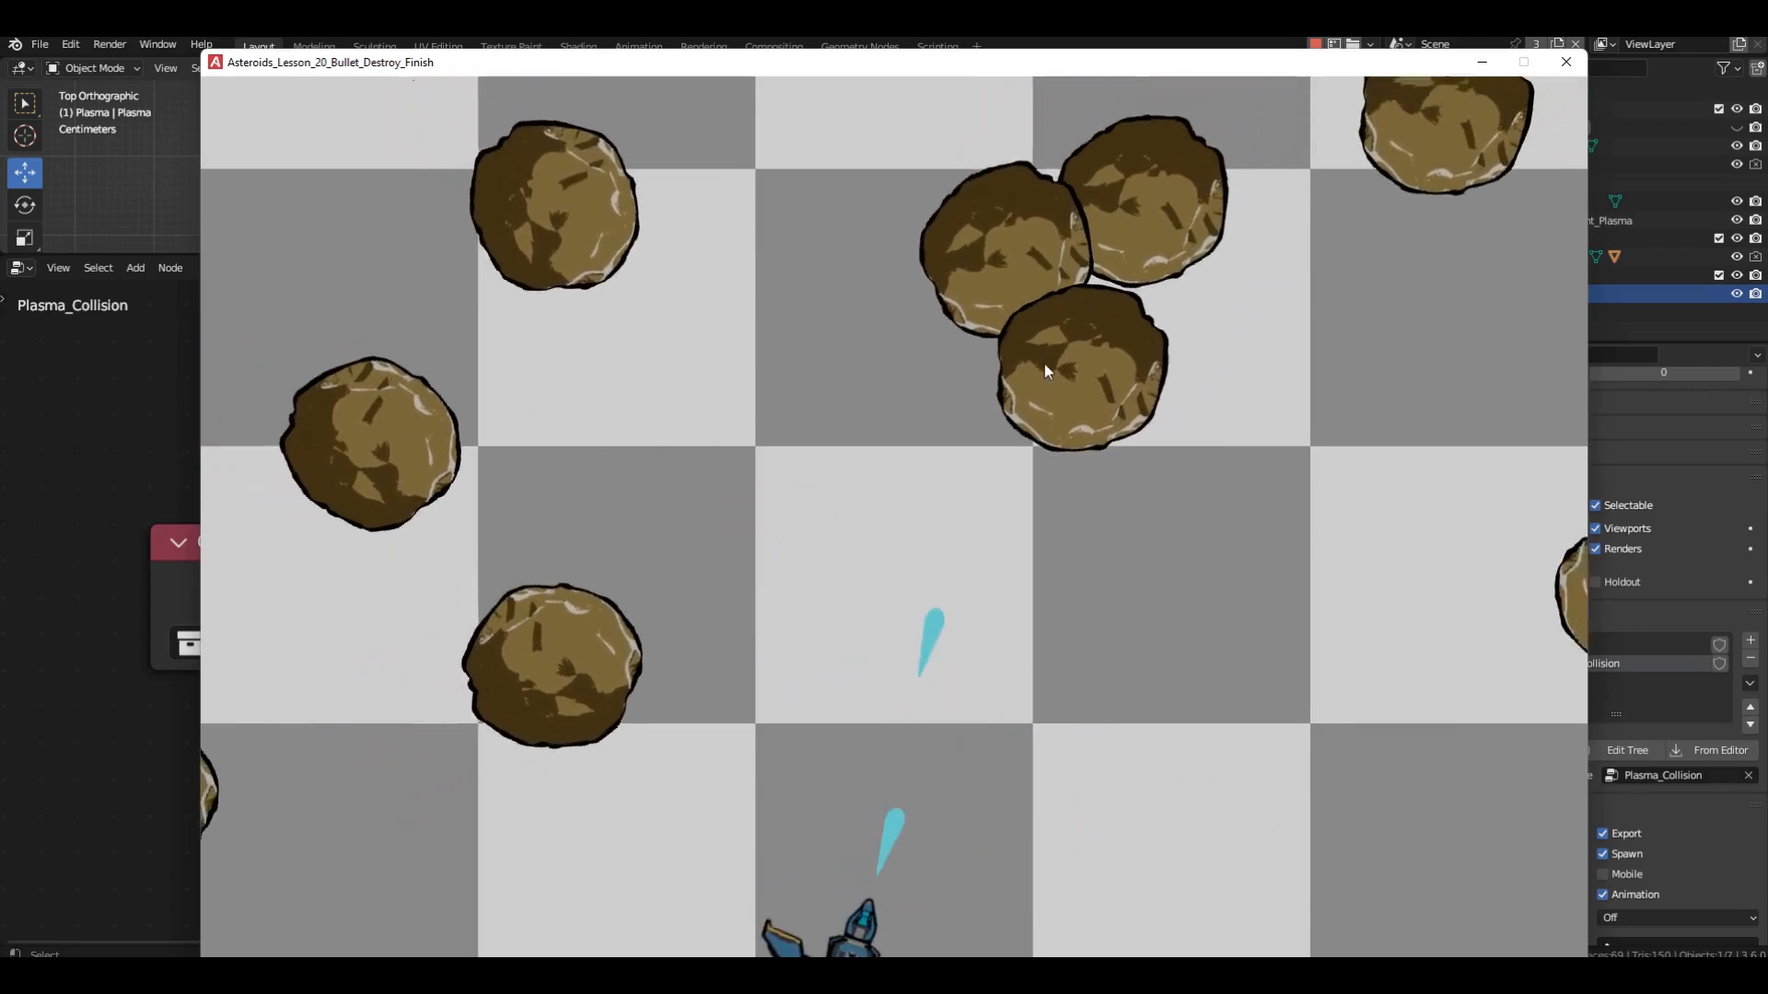
{"action": "key", "text": "a"}
{"action": "key", "text": "w"}
{"action": "key", "text": "d"}
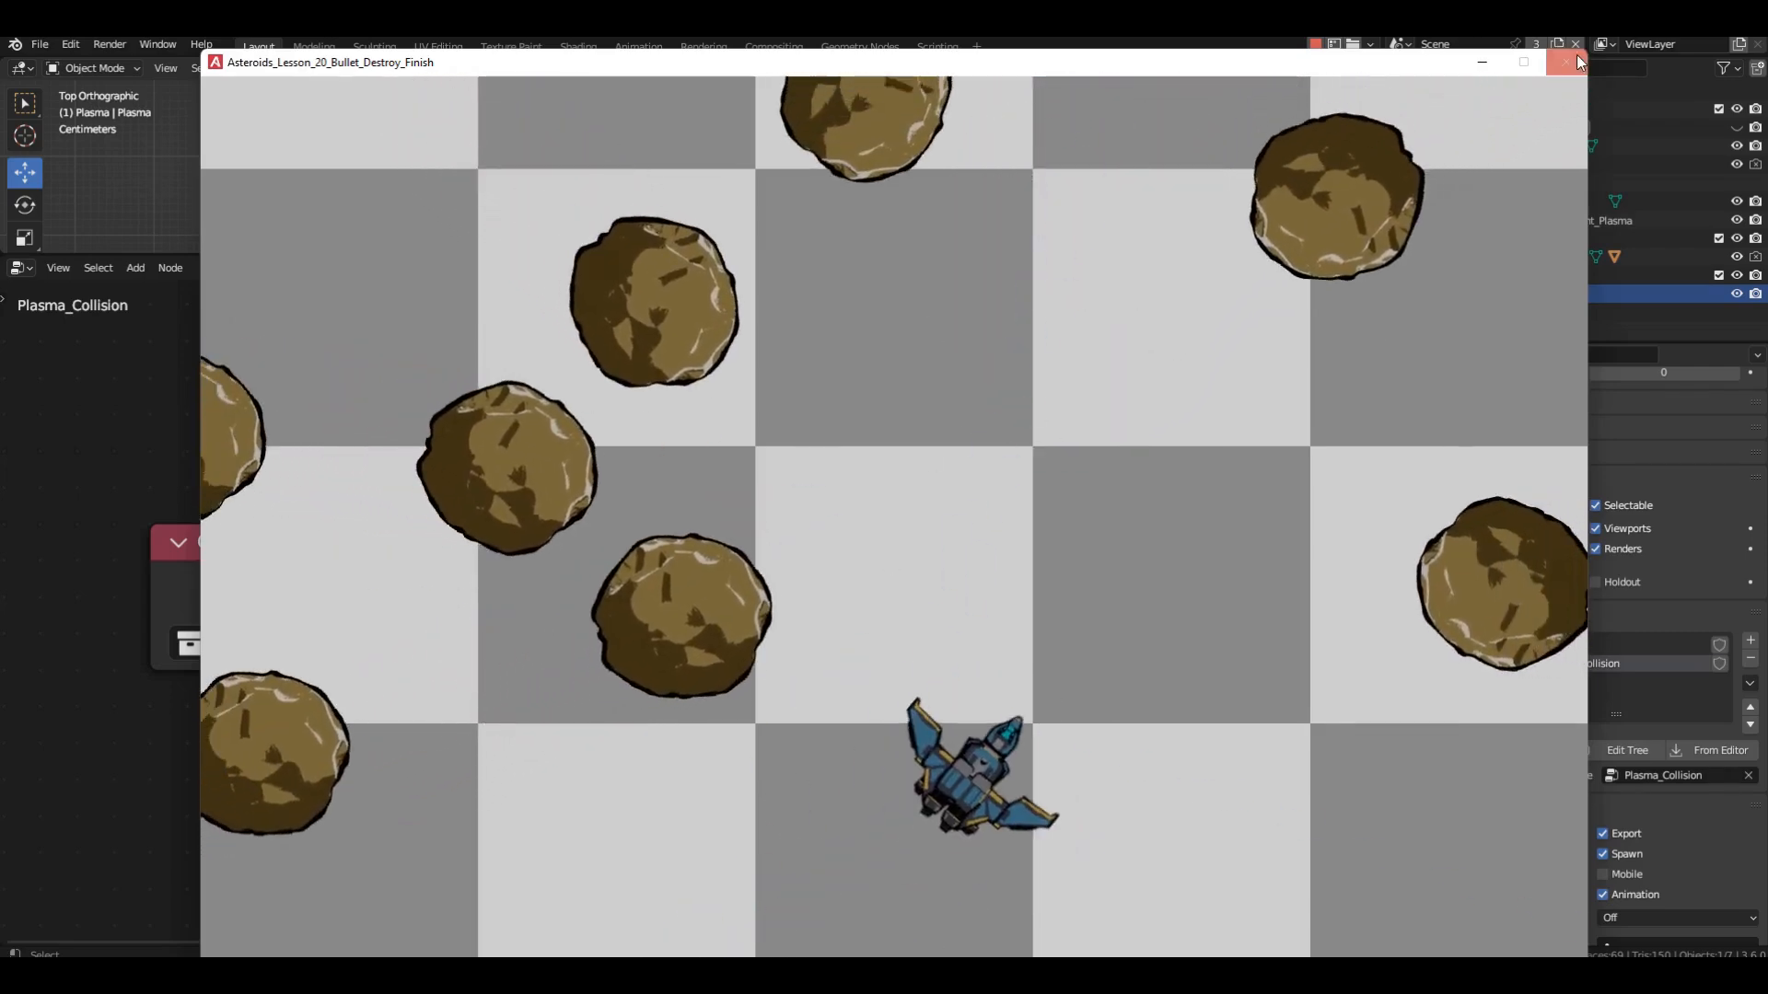
{"action": "left_click", "coordinate": [1569, 63]}
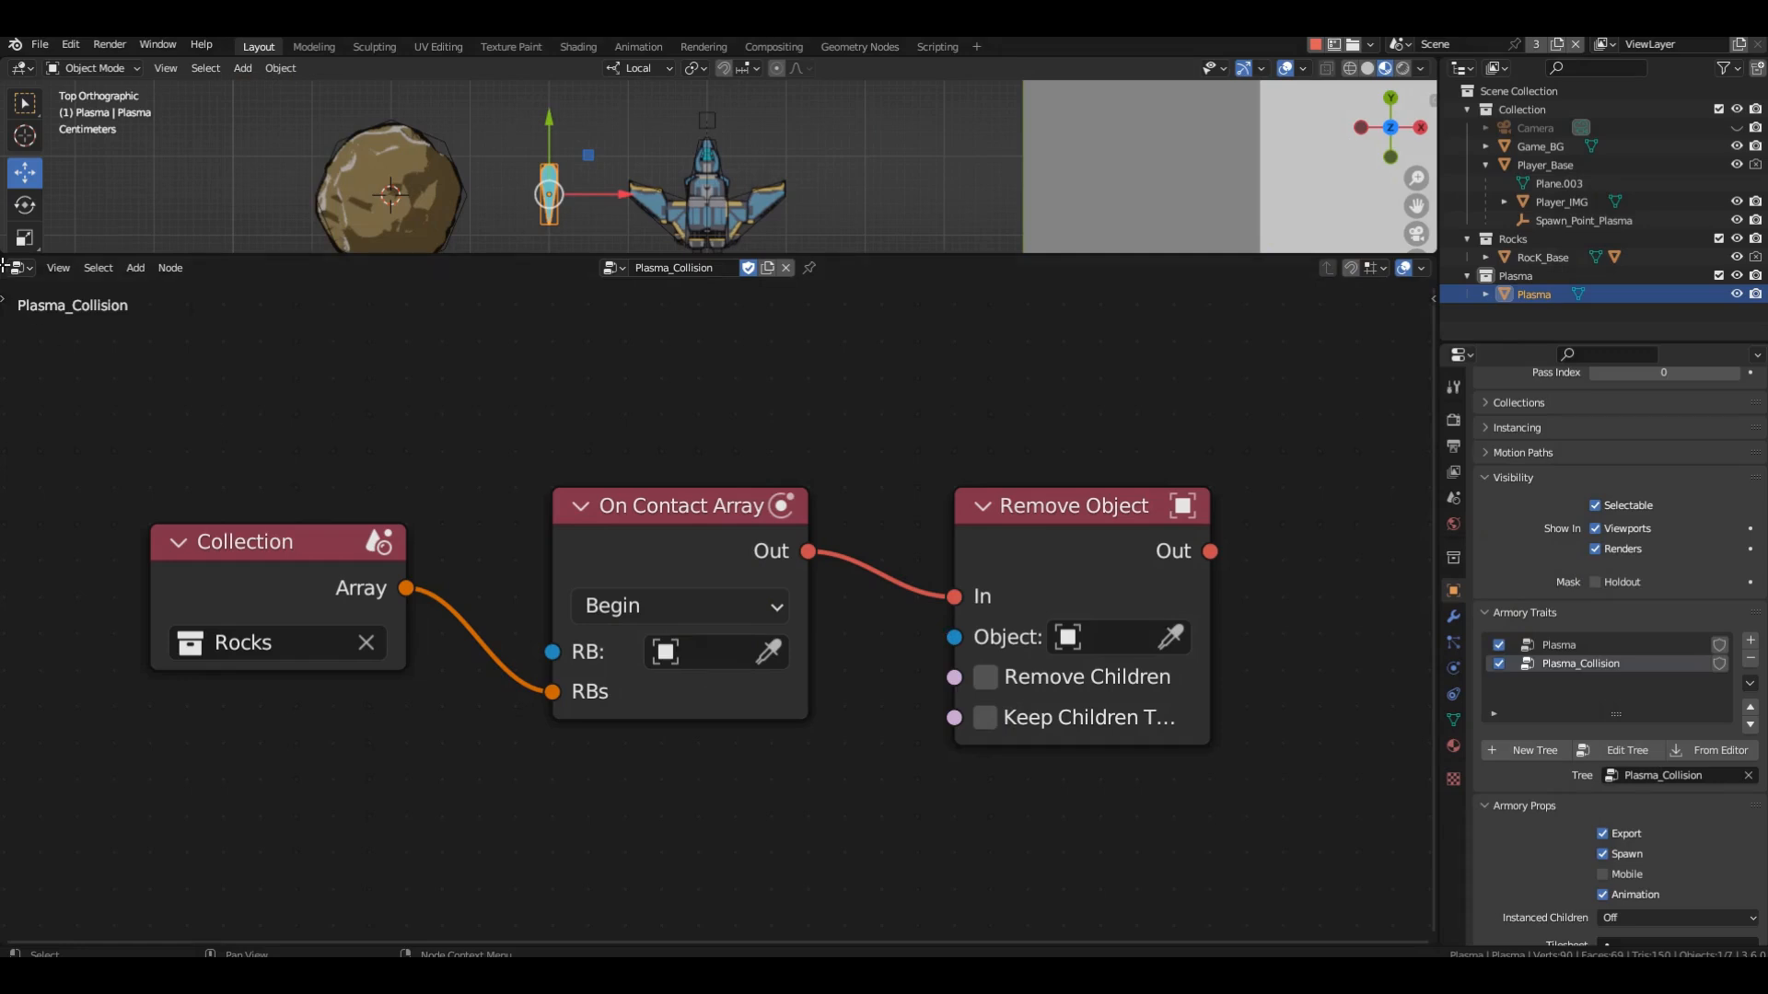
Split the node editor into two side-by-side areas and show the Rock_Collision tree beside Plasma_Collision.
{"action": "left_click_drag", "start_coordinate": [4, 264], "coordinate": [731, 368]}
{"action": "left_click_drag", "start_coordinate": [941, 427], "coordinate": [943, 507], "text": "ctrl+alt"}
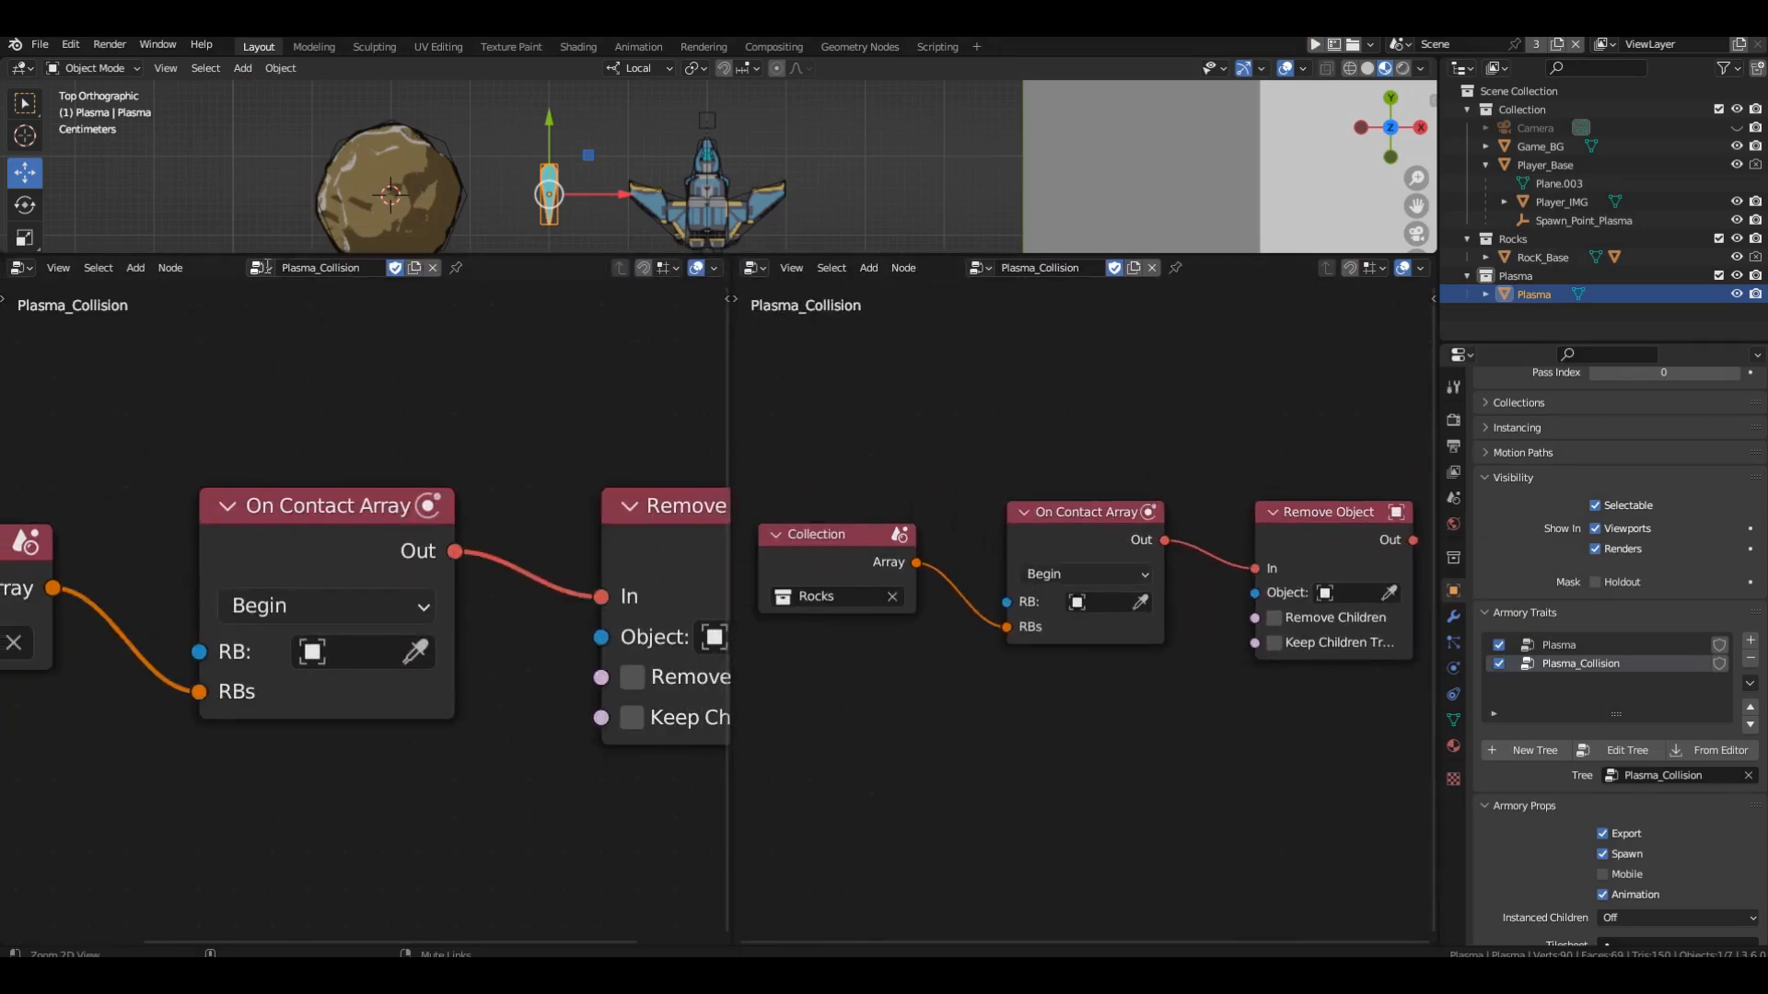
{"action": "left_click", "coordinate": [261, 268]}
{"action": "left_click", "coordinate": [289, 400]}
{"action": "left_click_drag", "start_coordinate": [291, 410], "coordinate": [293, 515], "text": "ctrl+alt"}
{"action": "left_click_drag", "start_coordinate": [293, 517], "coordinate": [372, 599], "text": "alt"}
{"action": "left_click_drag", "start_coordinate": [372, 599], "coordinate": [389, 600], "text": "alt"}
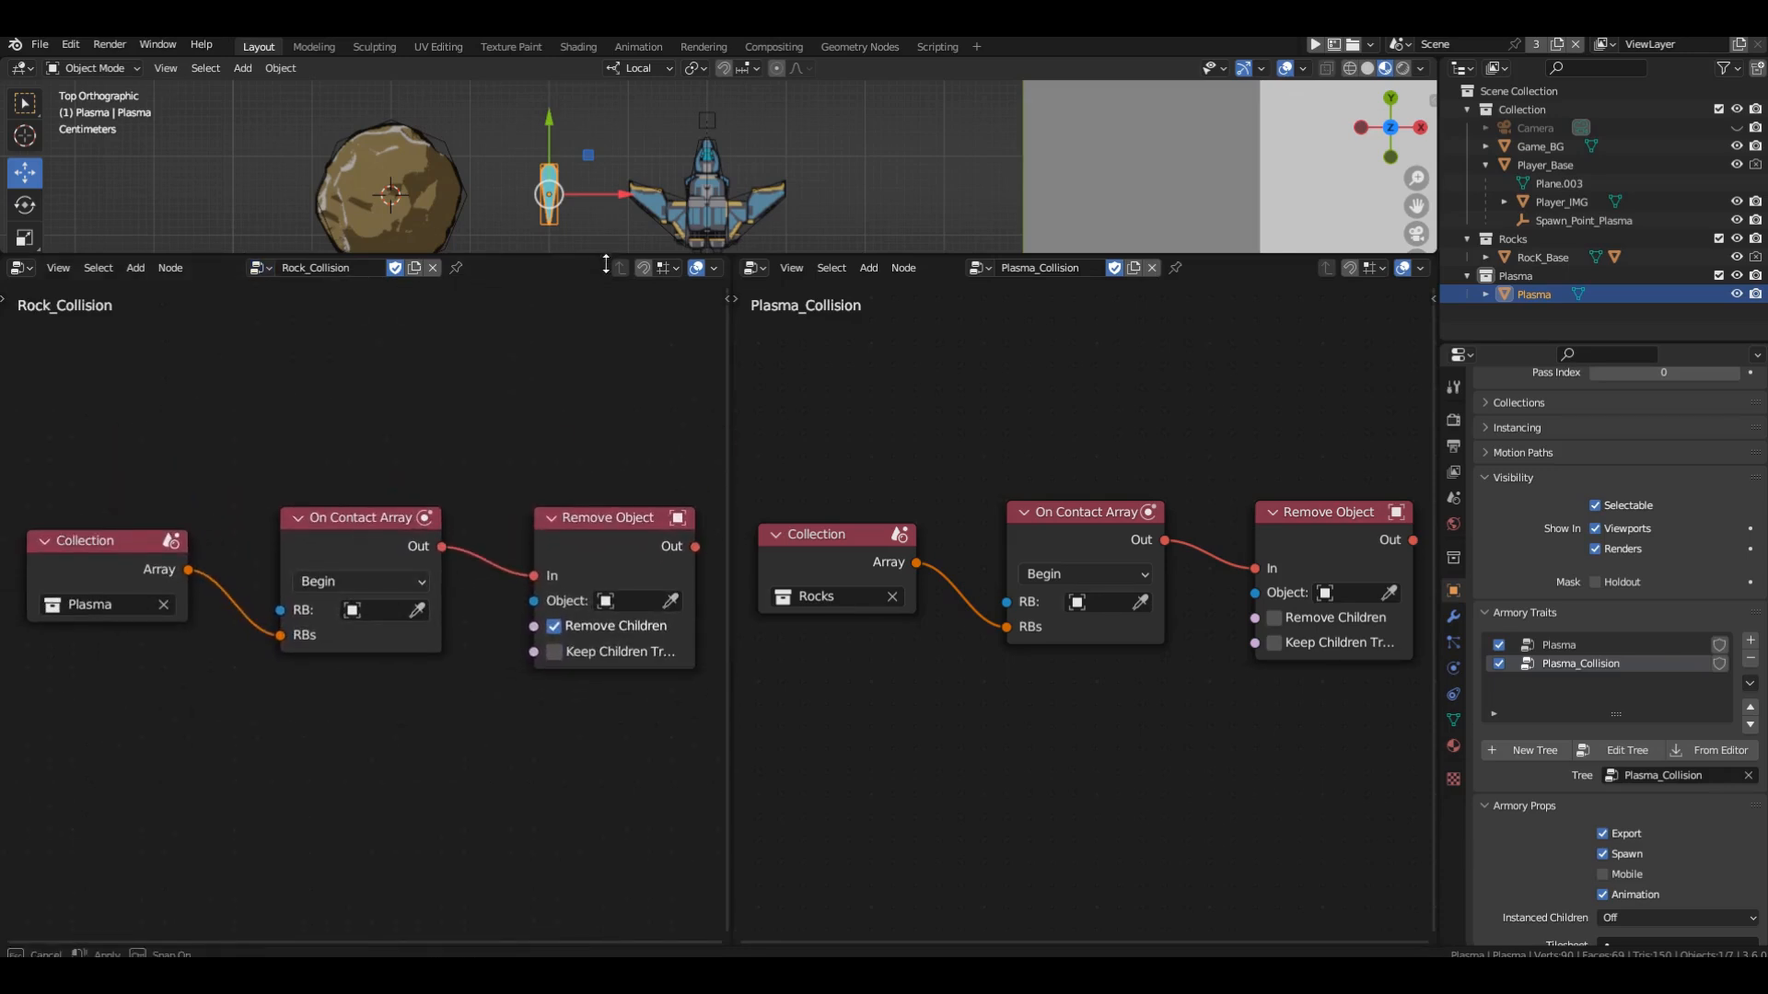
Enlarge the 3D viewport and move the Plasma object directly beneath the rock so that it touches the rock's lower edge.
{"action": "left_click_drag", "start_coordinate": [595, 256], "coordinate": [595, 558]}
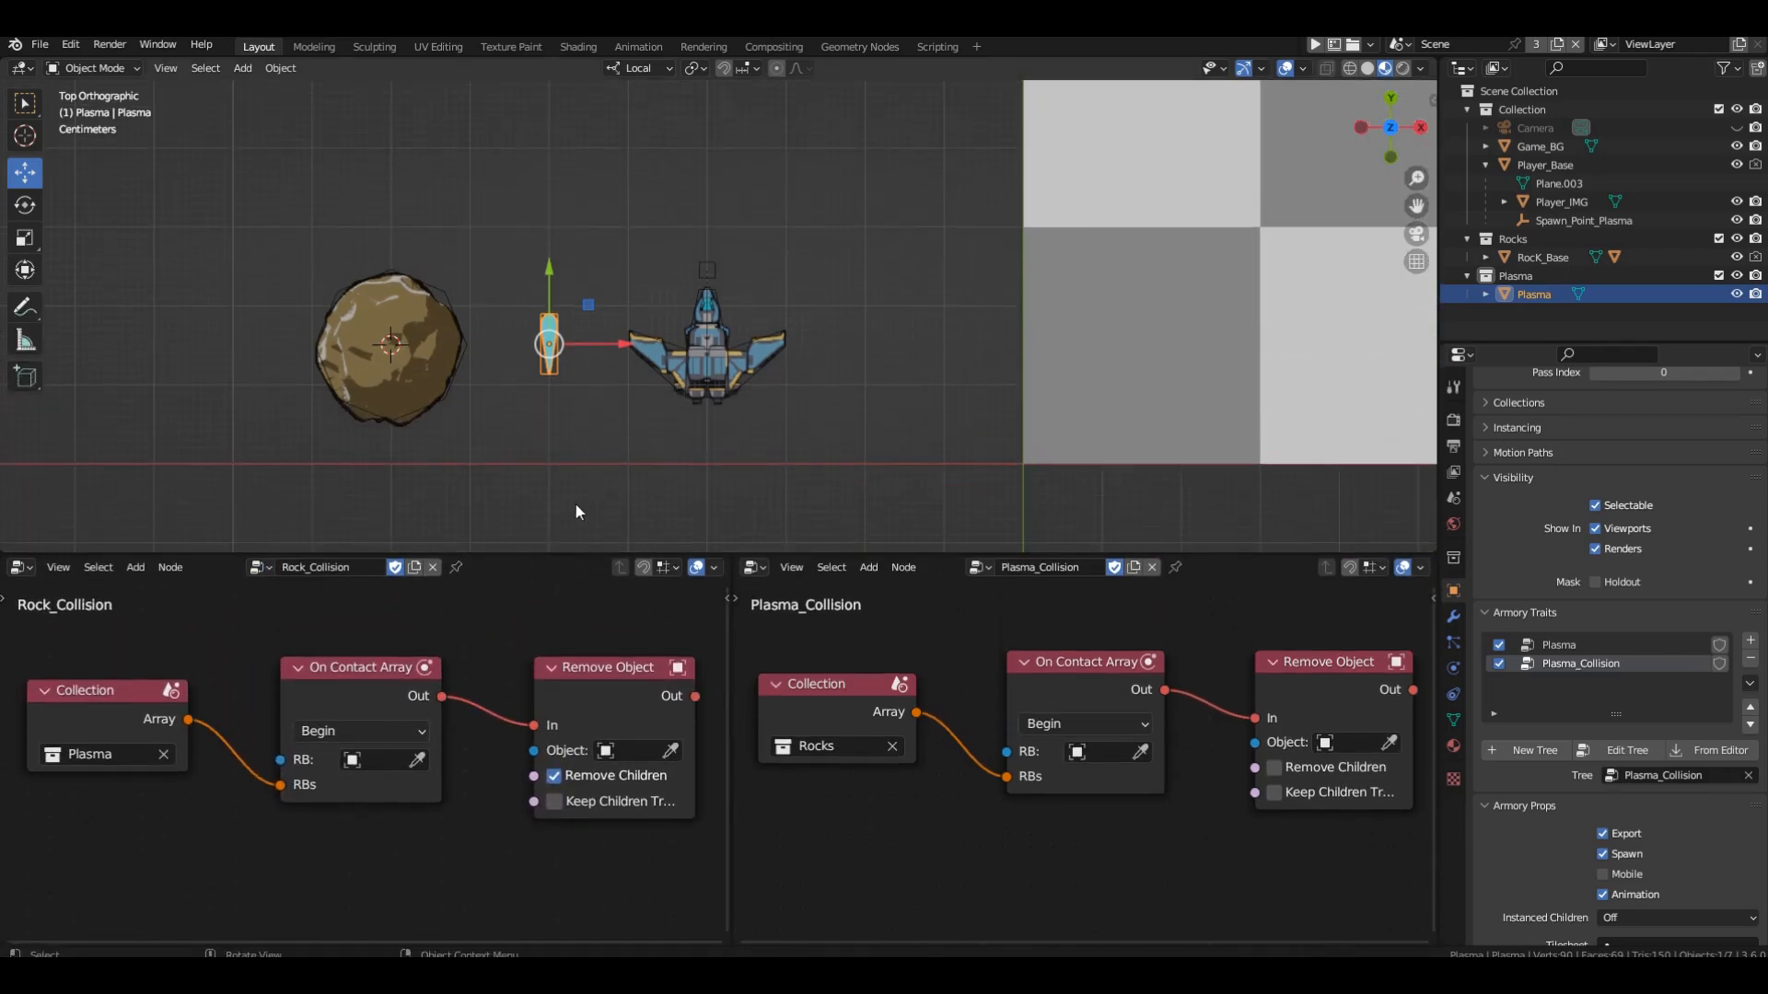
{"action": "middle_click_drag", "start_coordinate": [449, 410], "coordinate": [824, 369], "text": "shift"}
{"action": "left_click_drag", "start_coordinate": [822, 317], "coordinate": [825, 278], "text": "ctrl+alt"}
{"action": "left_click_drag", "start_coordinate": [974, 268], "coordinate": [751, 363]}
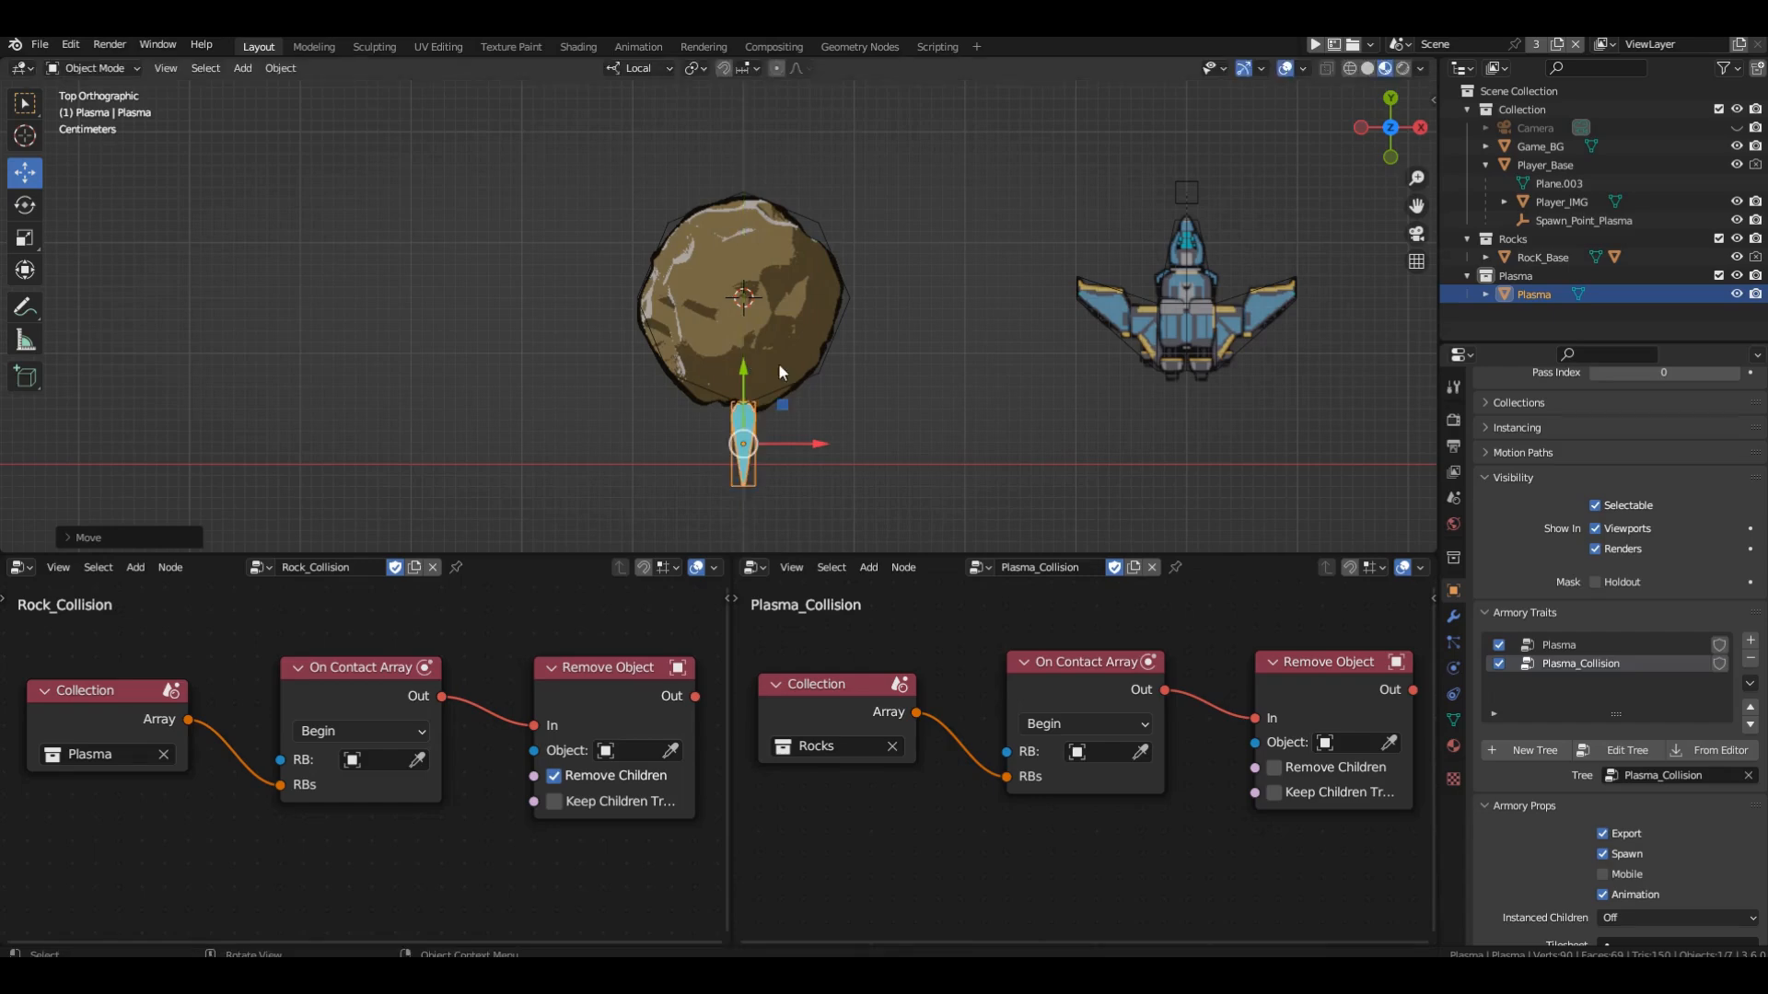
{"action": "left_click", "coordinate": [980, 449]}
{"action": "scroll", "coordinate": [784, 410], "scroll_direction": "up", "scroll_amount": 1}
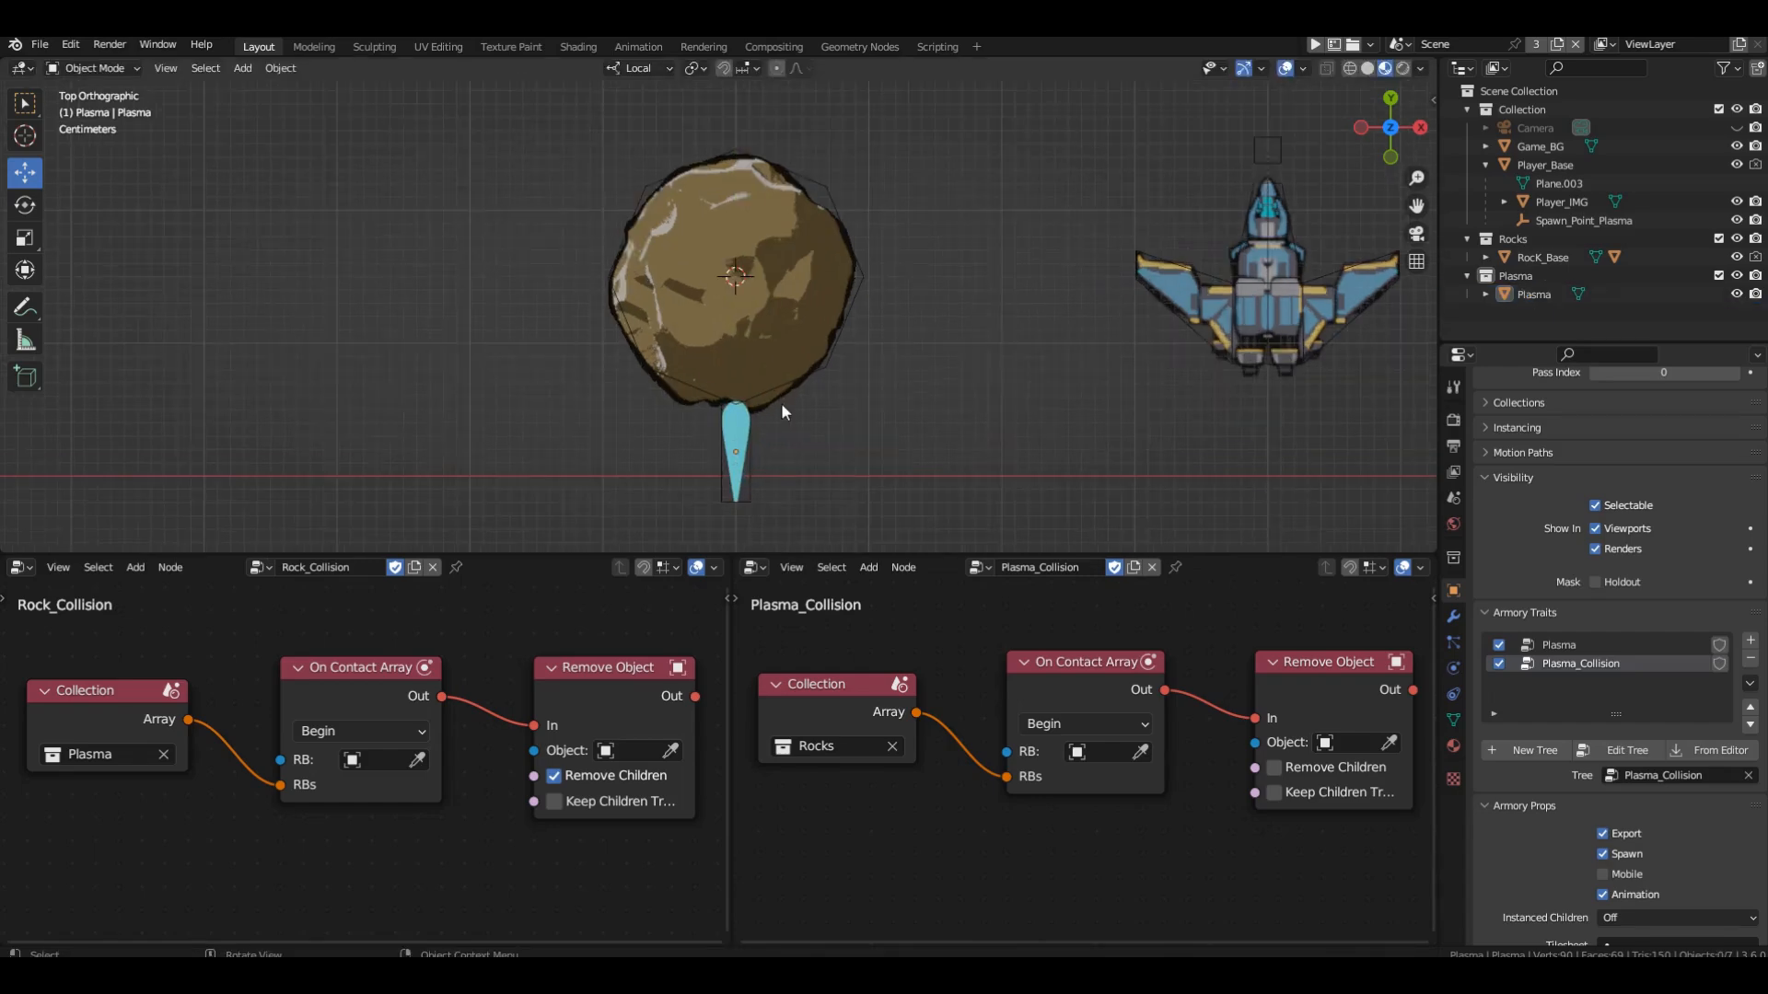
{"action": "scroll", "coordinate": [781, 411], "scroll_direction": "up", "scroll_amount": 1}
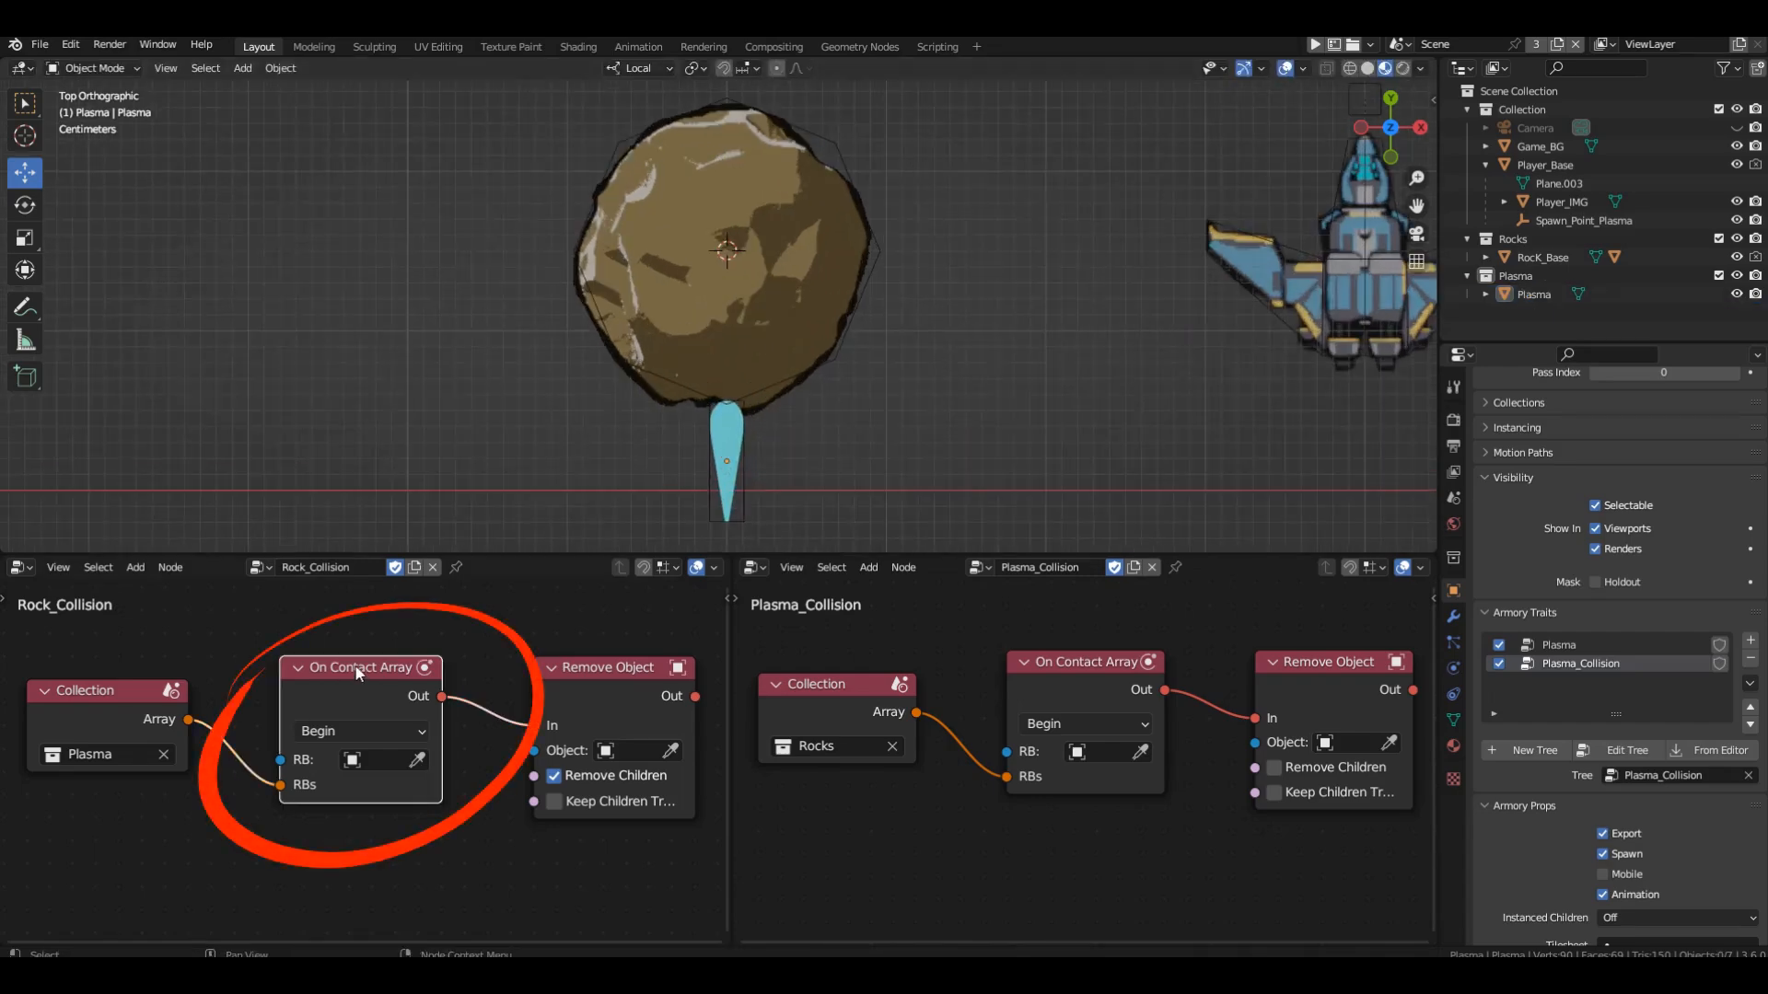
Highlight the Remove Object node in the Rock_Collision tree and delete the rock from the scene.
{"action": "left_click", "coordinate": [611, 665]}
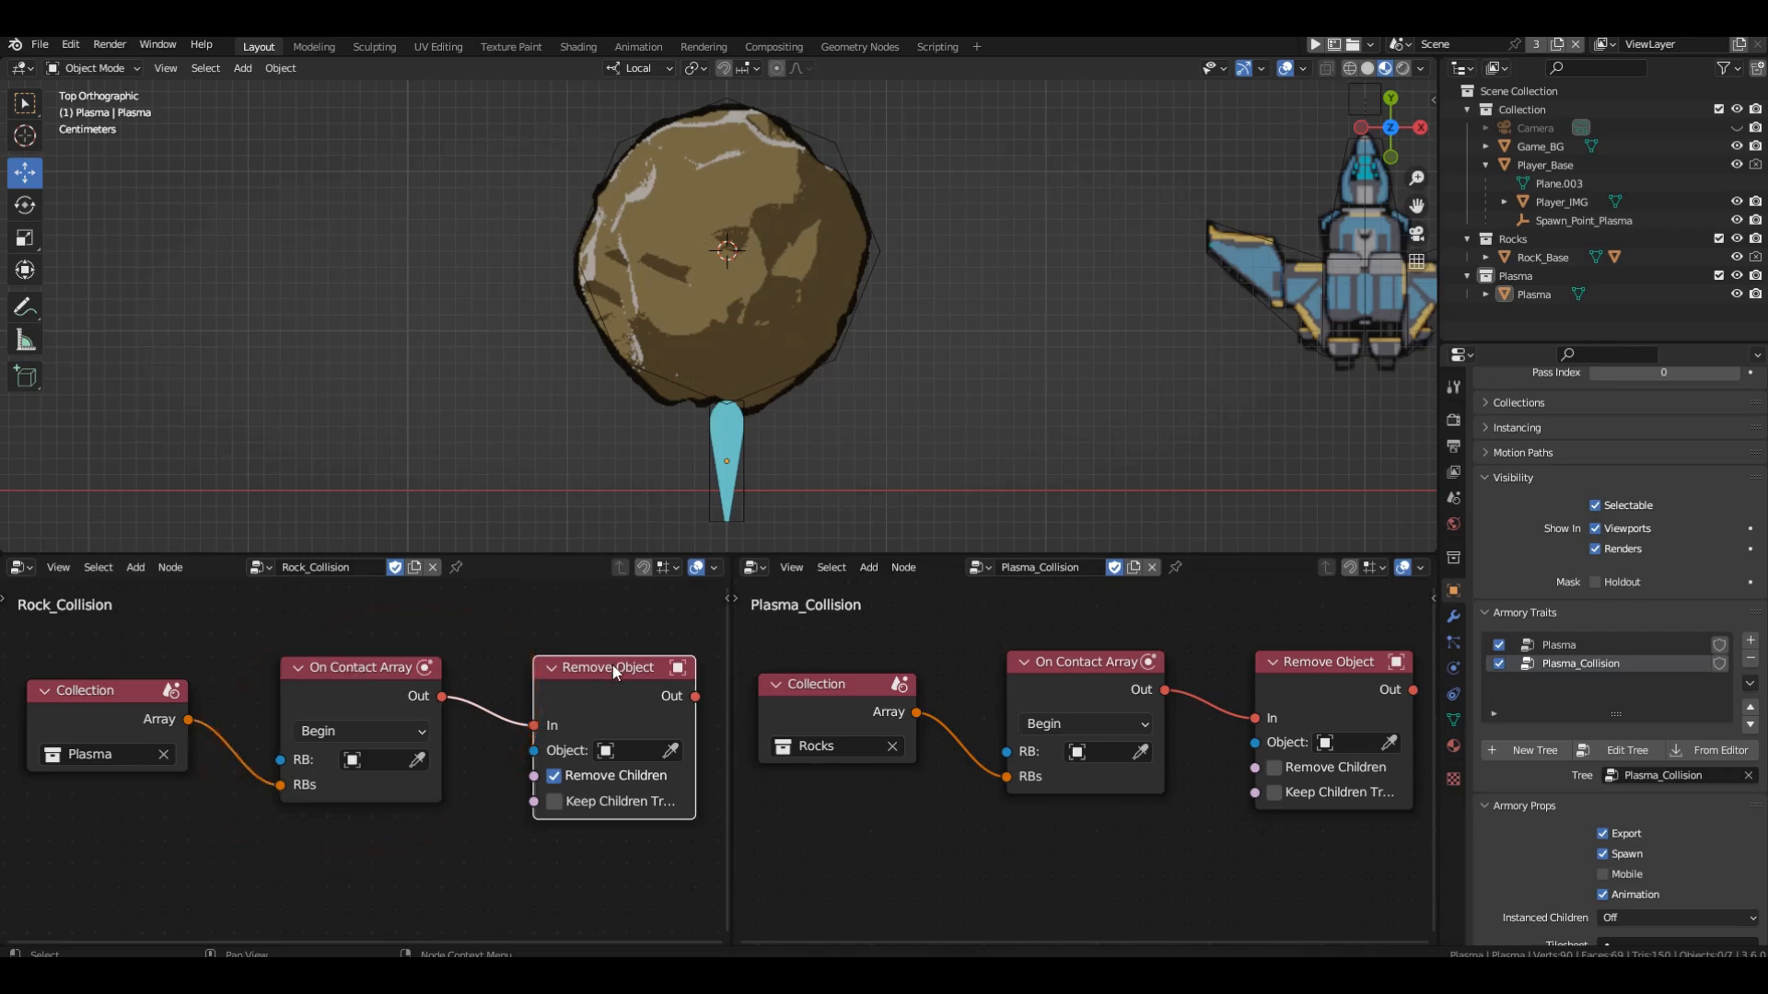
{"action": "left_click", "coordinate": [616, 246]}
{"action": "key", "text": "x"}
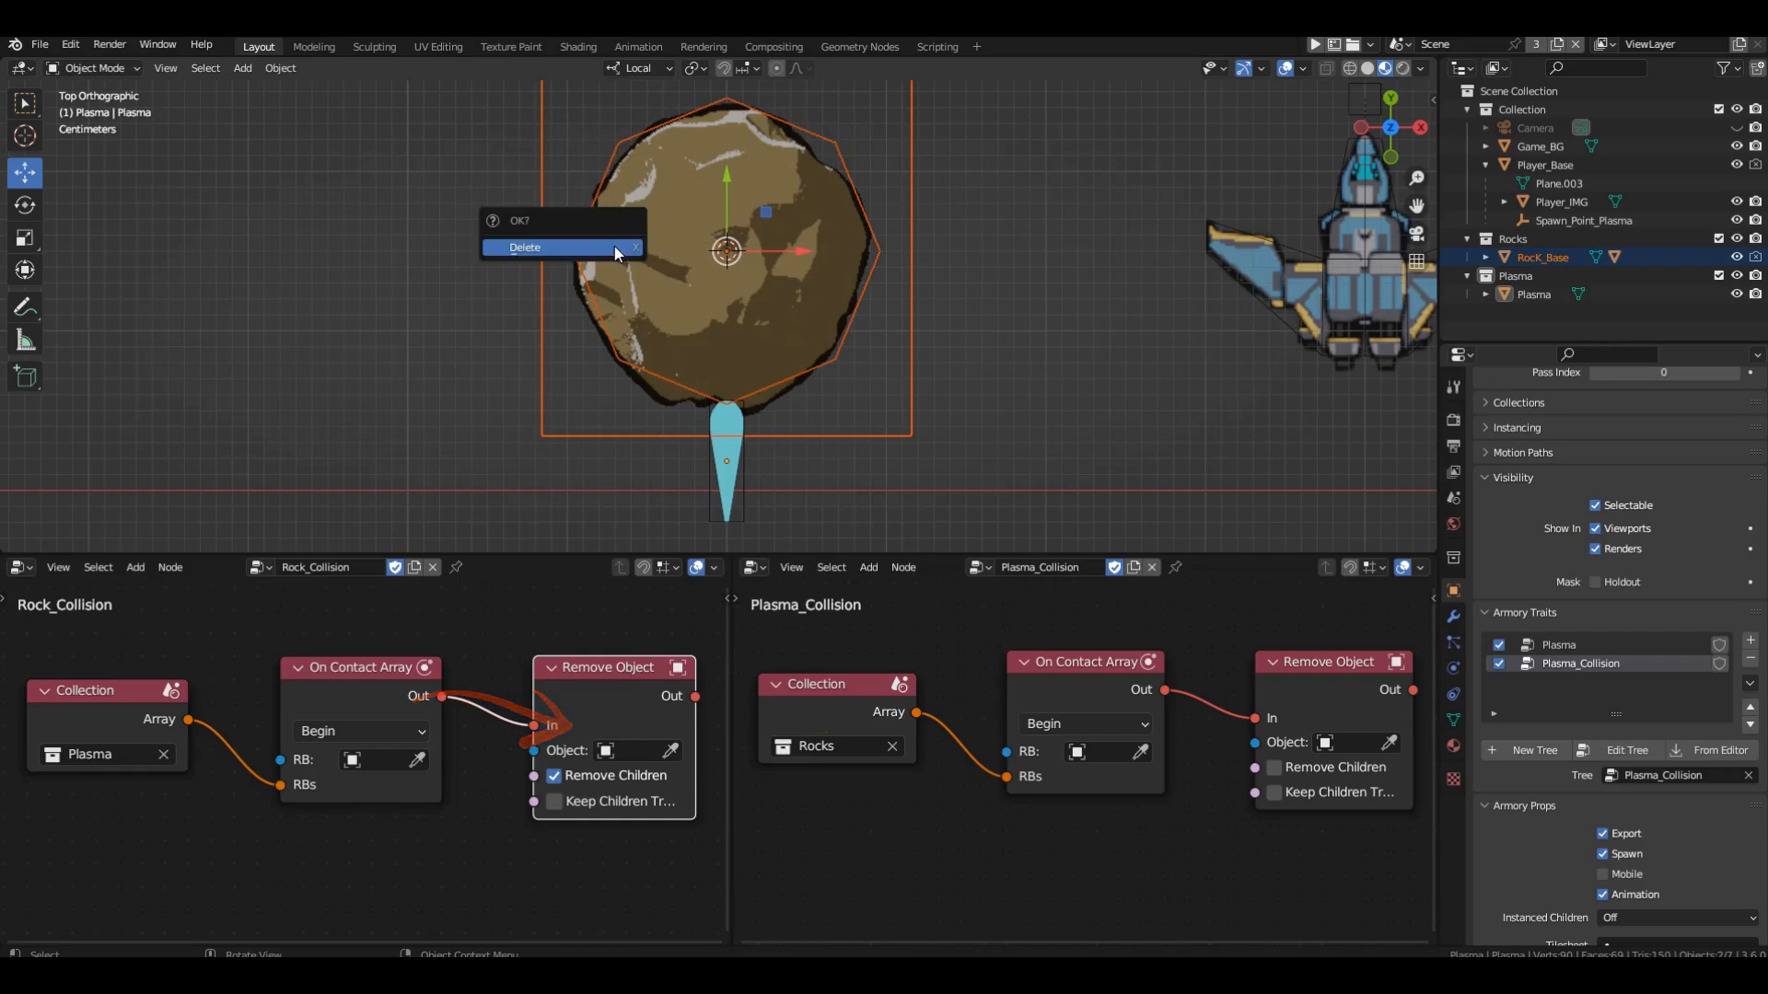
{"action": "left_click", "coordinate": [615, 246]}
Highlight the On Contact Array node in Plasma_Collision and move the Plasma object up about 0.17 m along its Y axis.
{"action": "left_click", "coordinate": [1063, 660]}
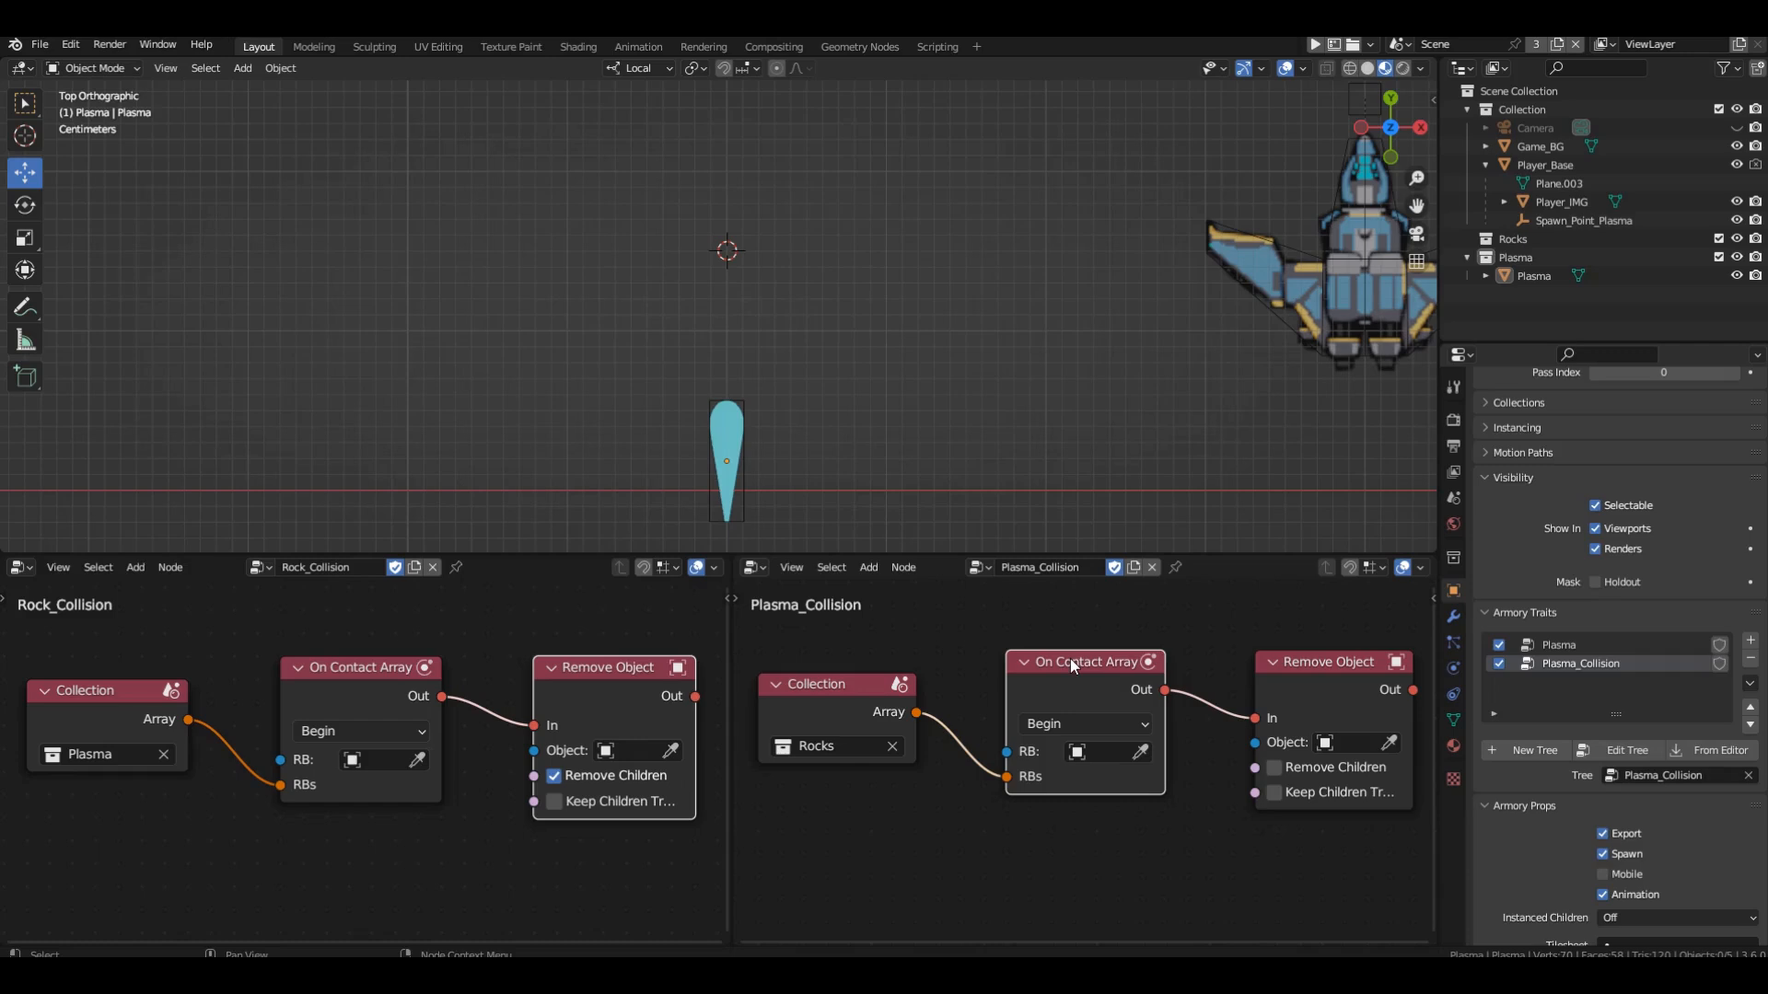
{"action": "left_click", "coordinate": [734, 460]}
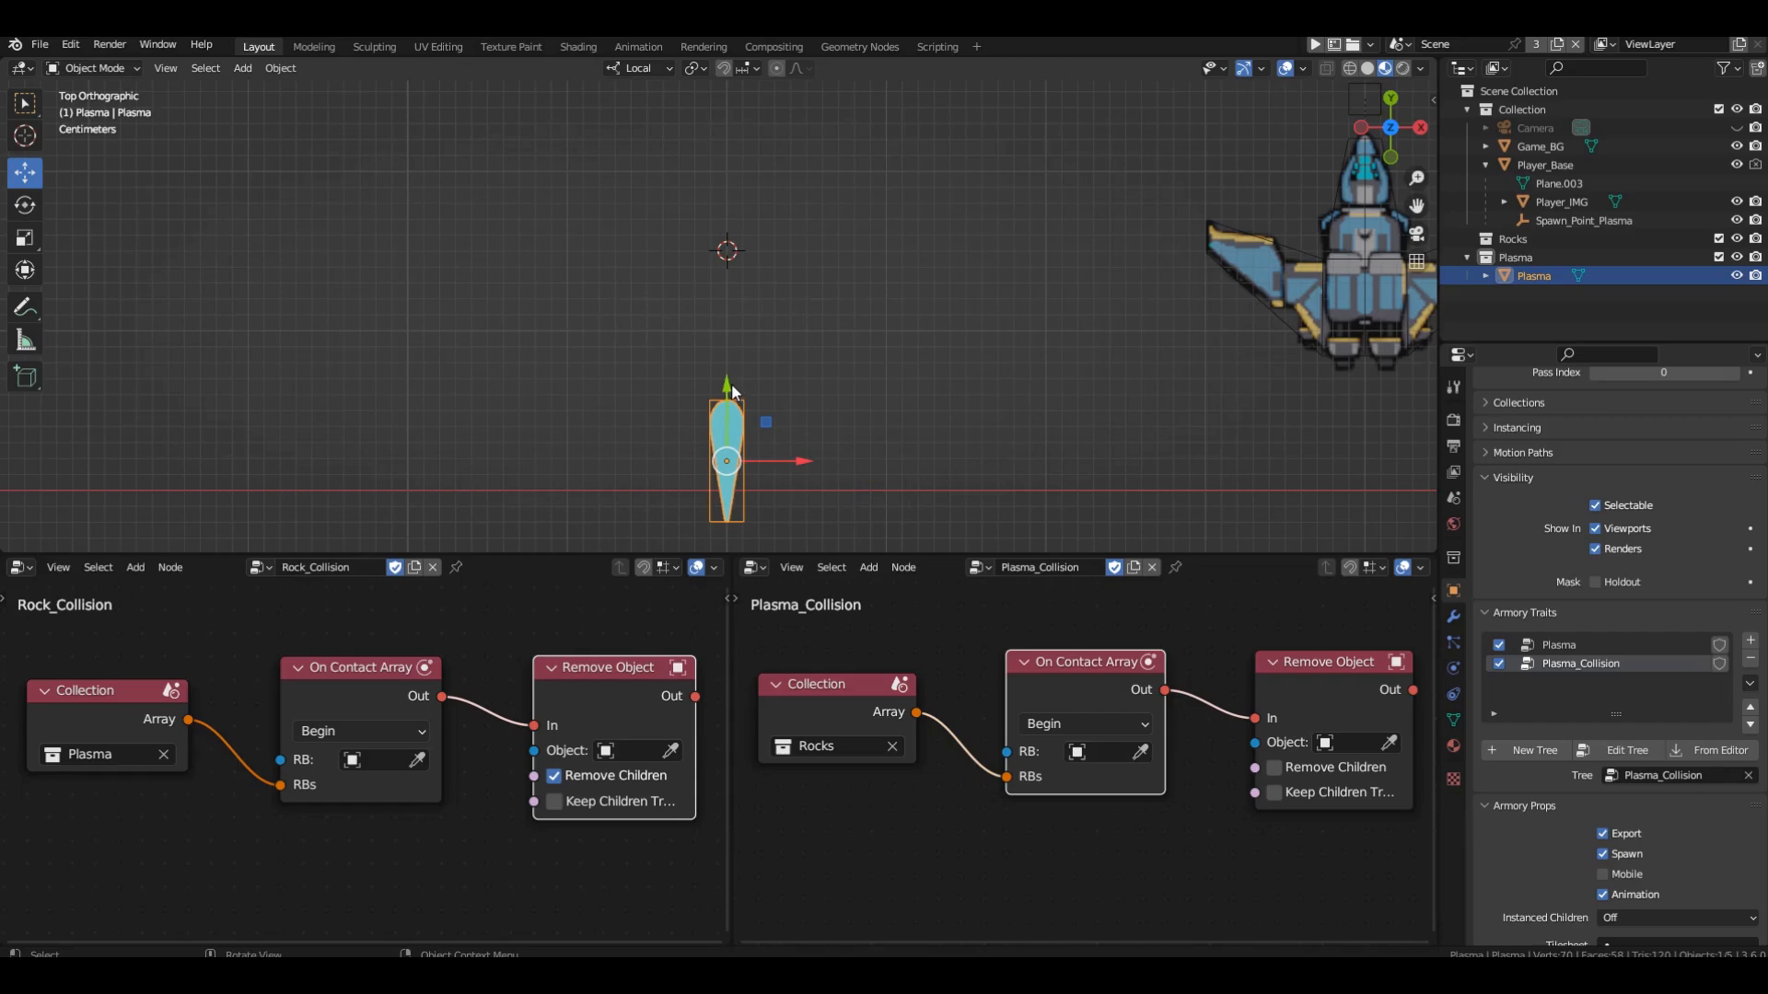
{"action": "left_click_drag", "start_coordinate": [731, 383], "coordinate": [754, 108]}
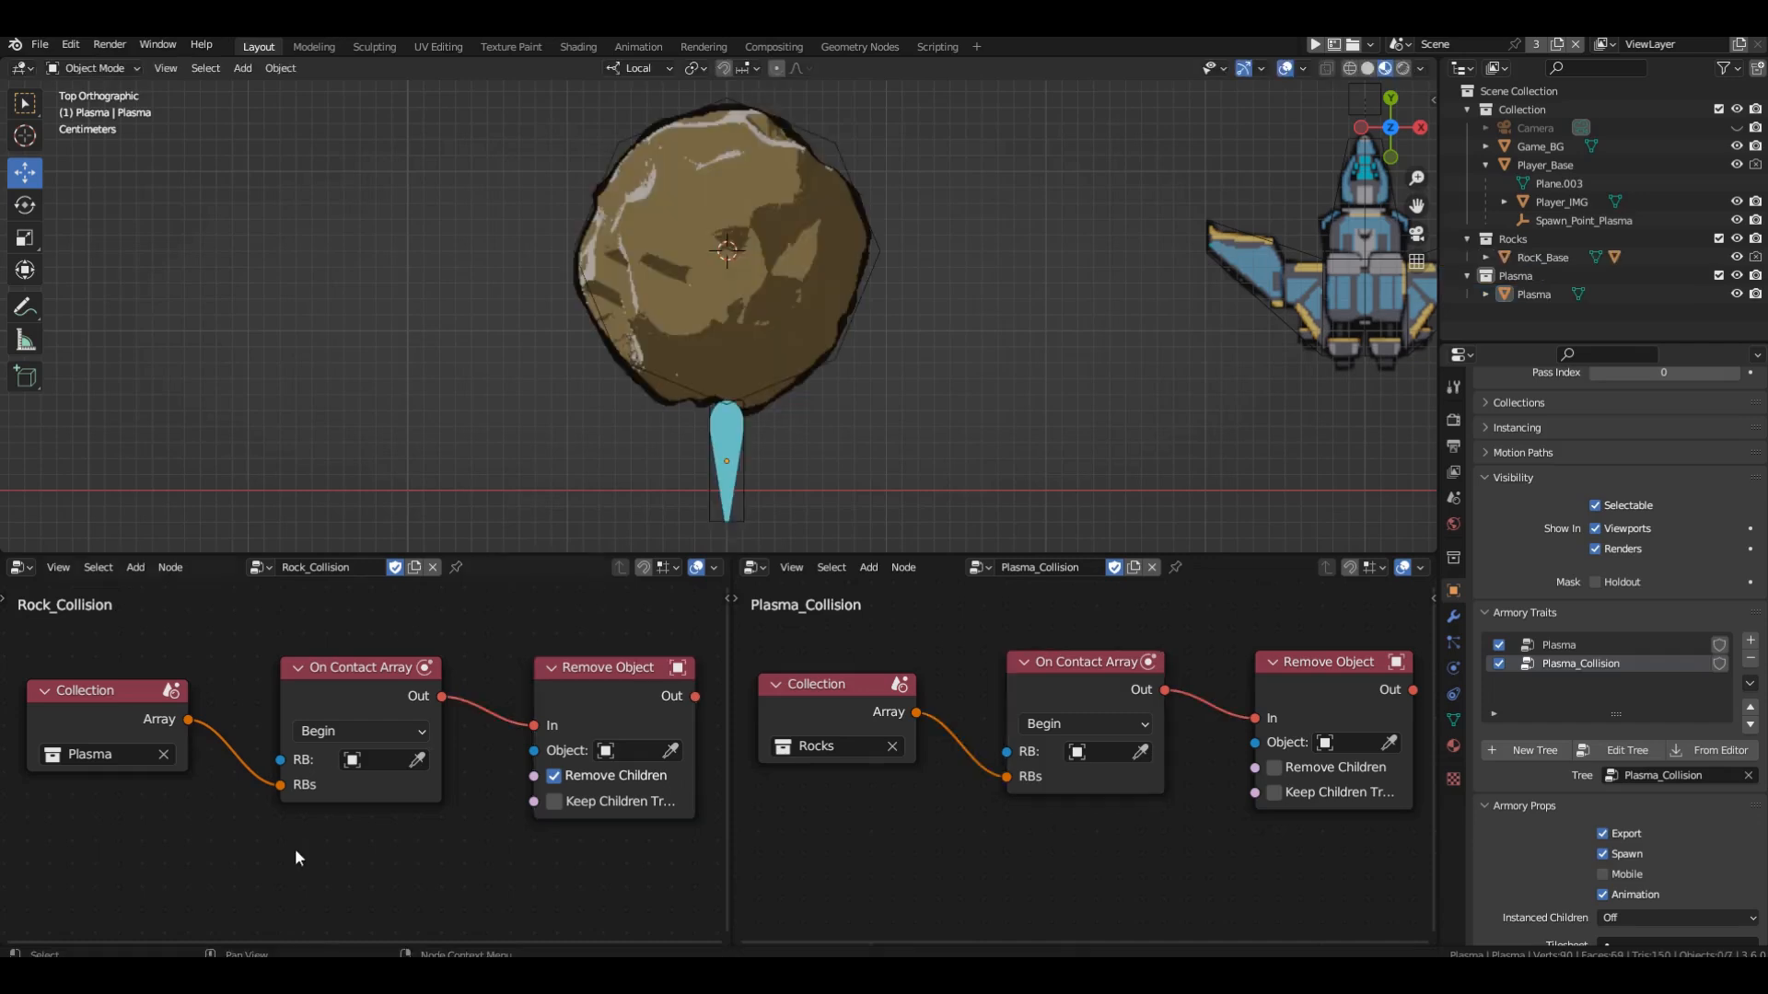
Insert a Sleep node between On Contact Array and Remove Object in the Rock_Collision tree and align it with its neighbours.
{"action": "key", "text": "shift+a"}
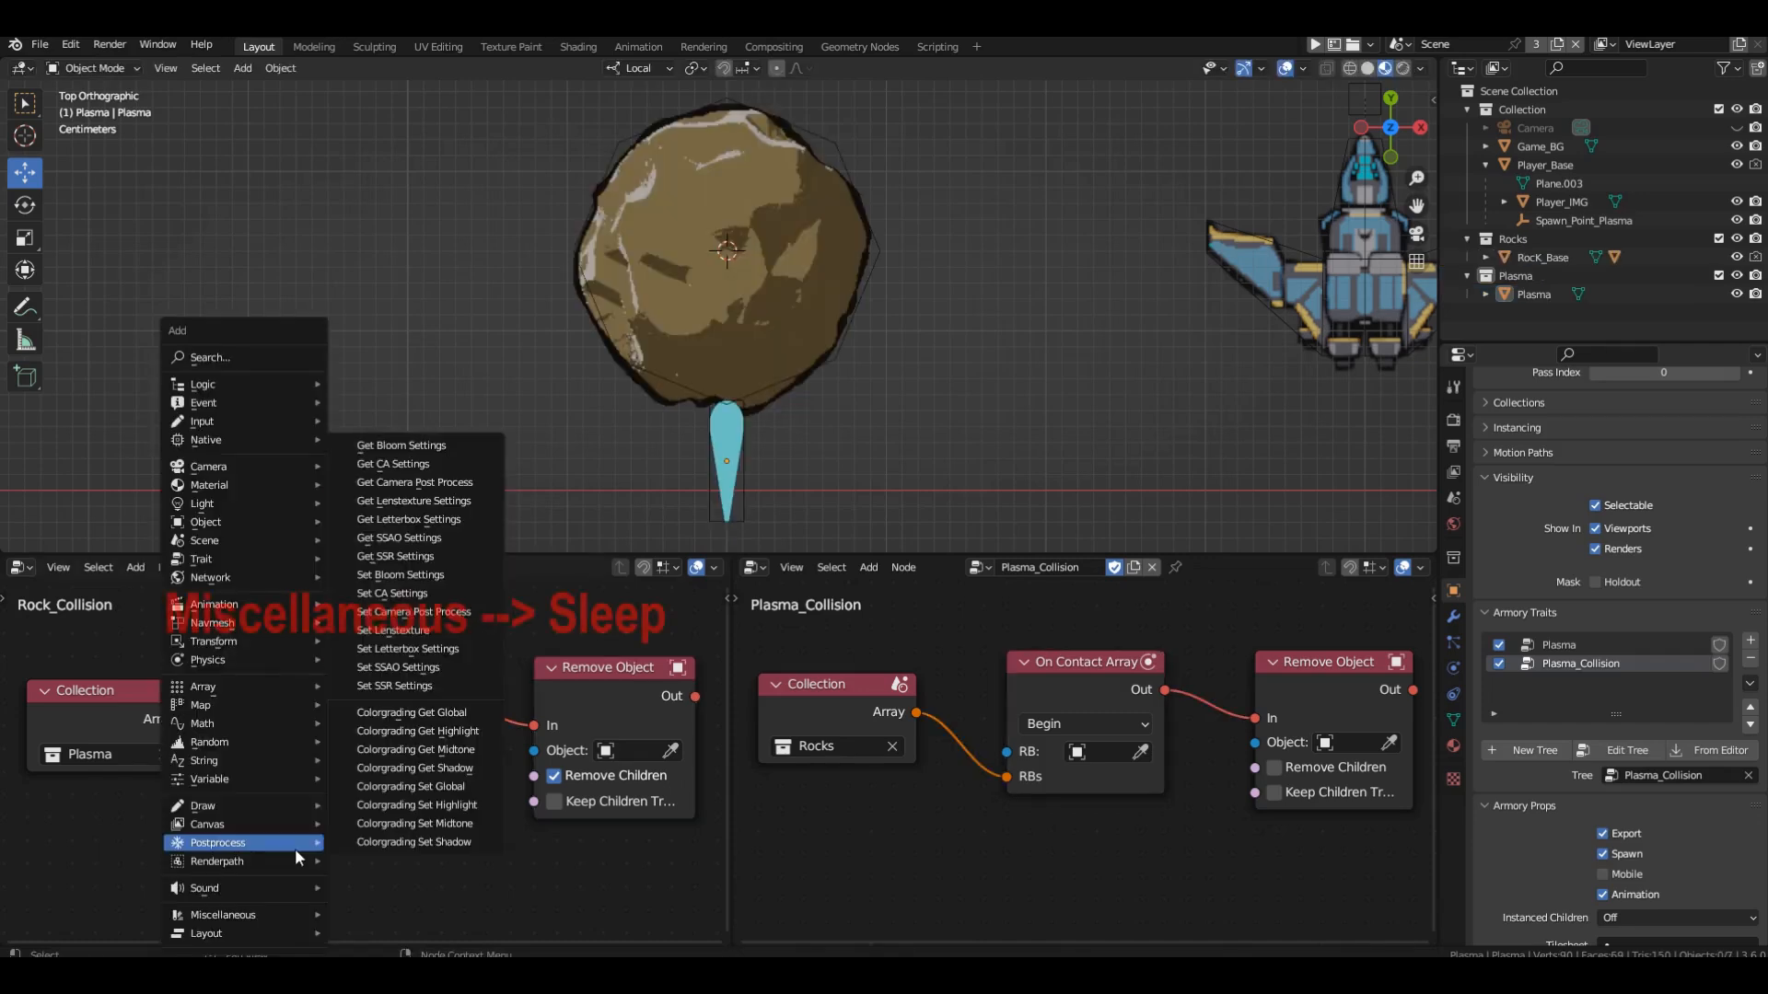
{"action": "mouse_move", "coordinate": [320, 915]}
{"action": "left_click", "coordinate": [369, 896]}
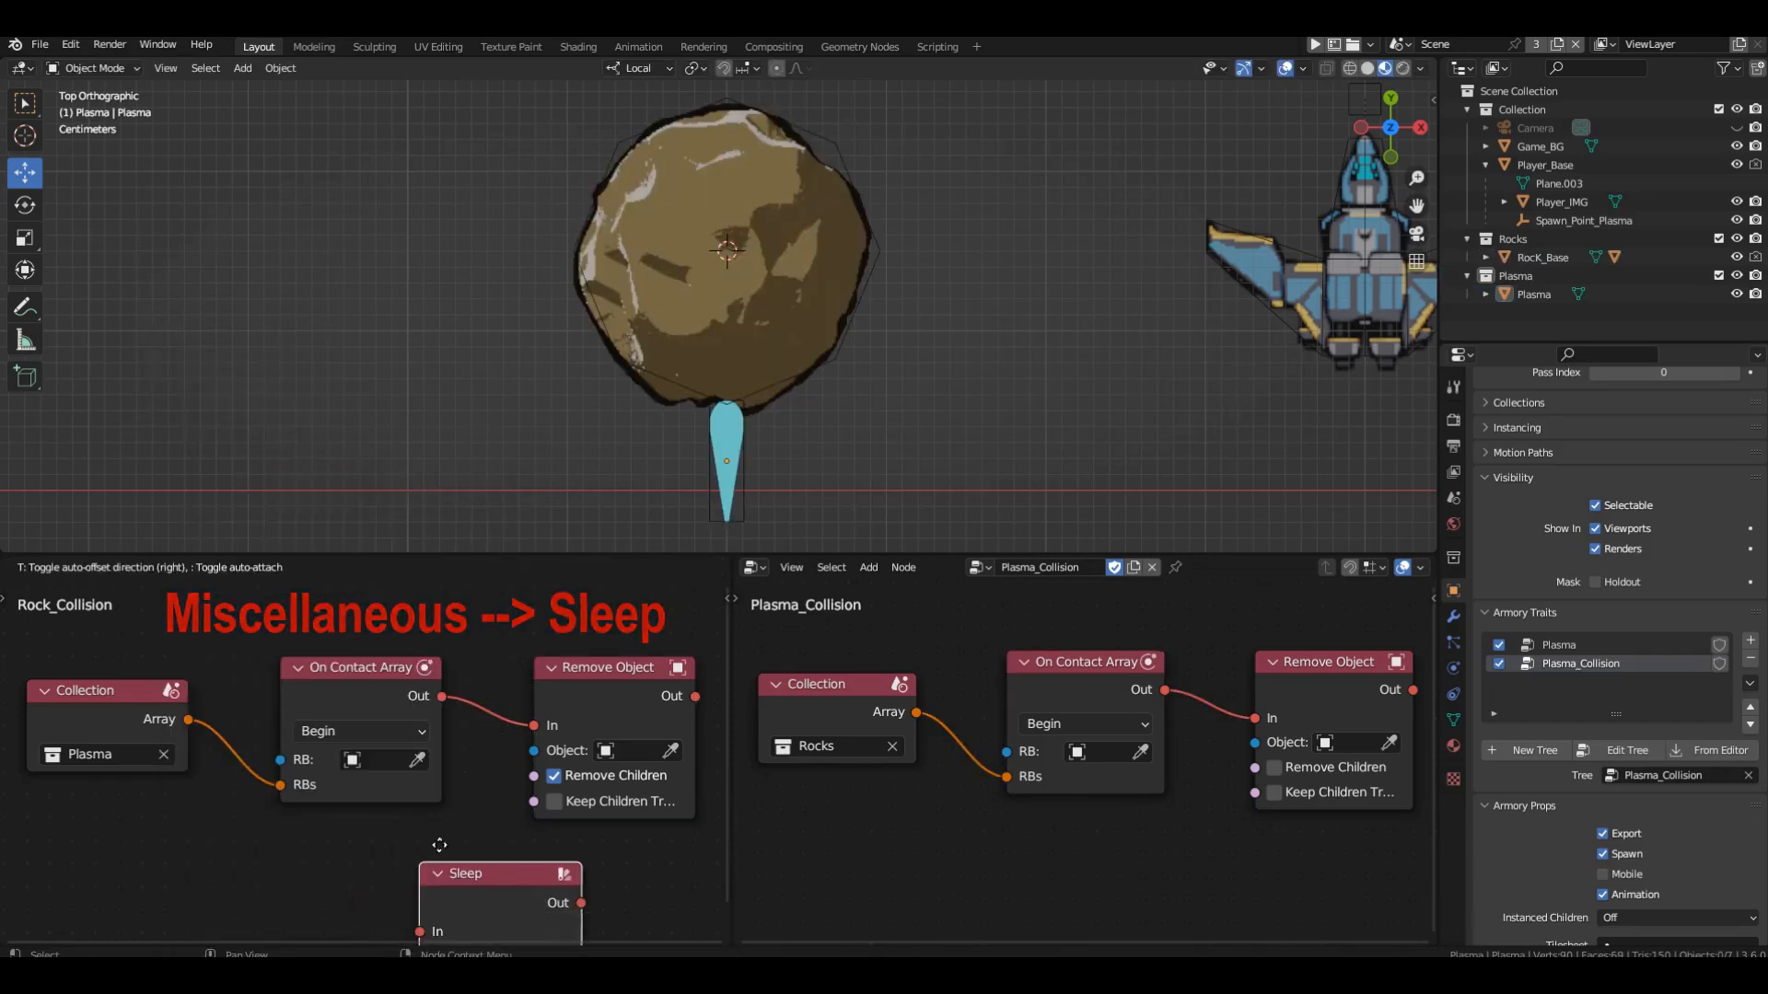
{"action": "left_click", "coordinate": [488, 725]}
{"action": "middle_click_drag", "start_coordinate": [604, 749], "coordinate": [364, 749]}
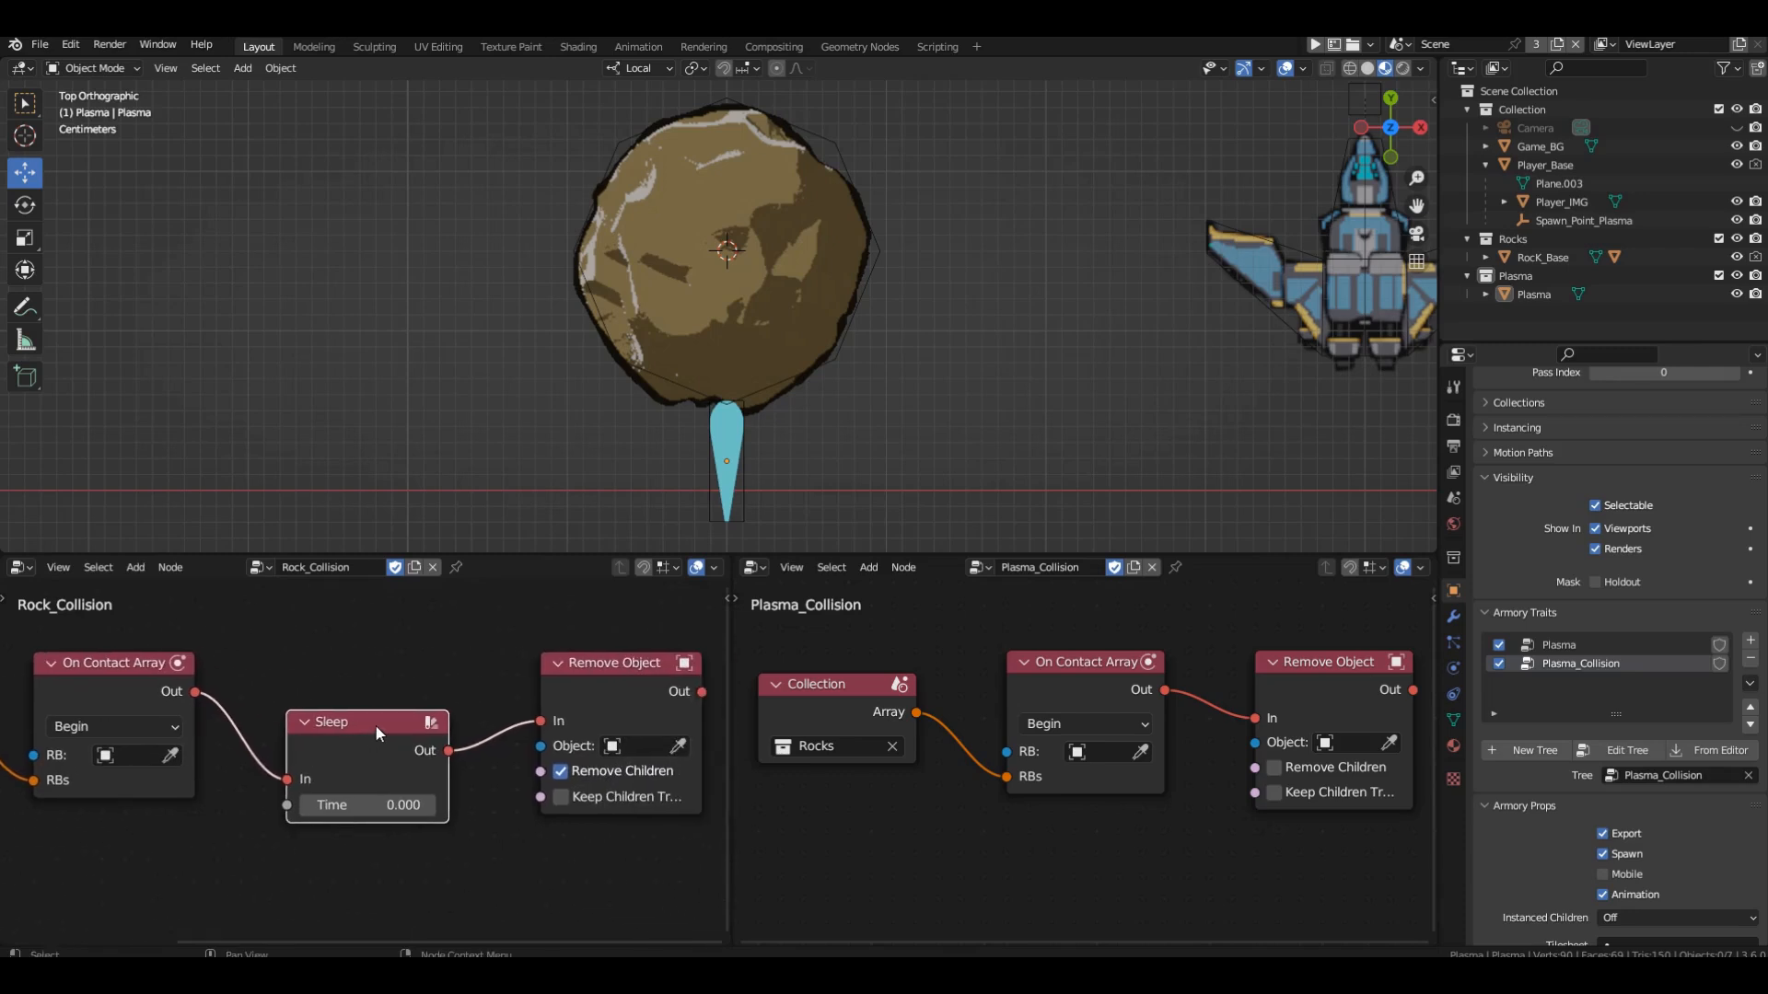
{"action": "left_click_drag", "start_coordinate": [361, 725], "coordinate": [366, 663]}
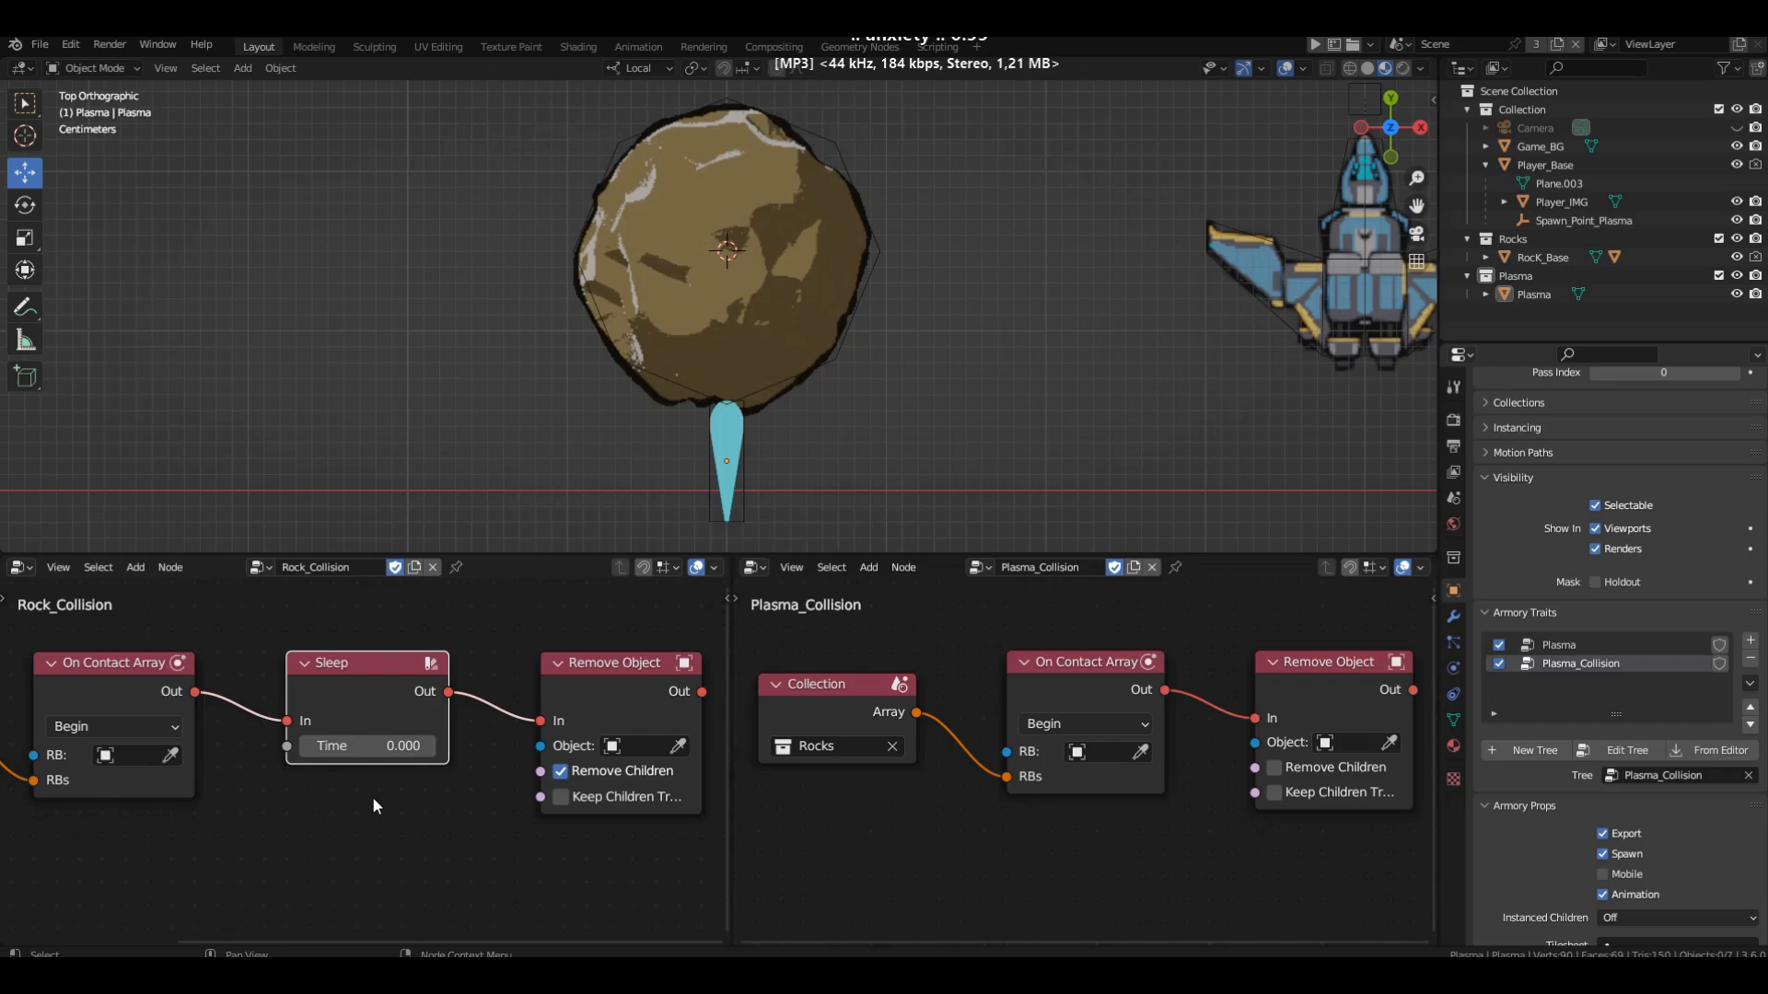
Highlight the On Contact Array and Sleep nodes in Rock_Collision and the On Contact Array node in Plasma_Collision to trace the execution order.
{"action": "left_click", "coordinate": [119, 671]}
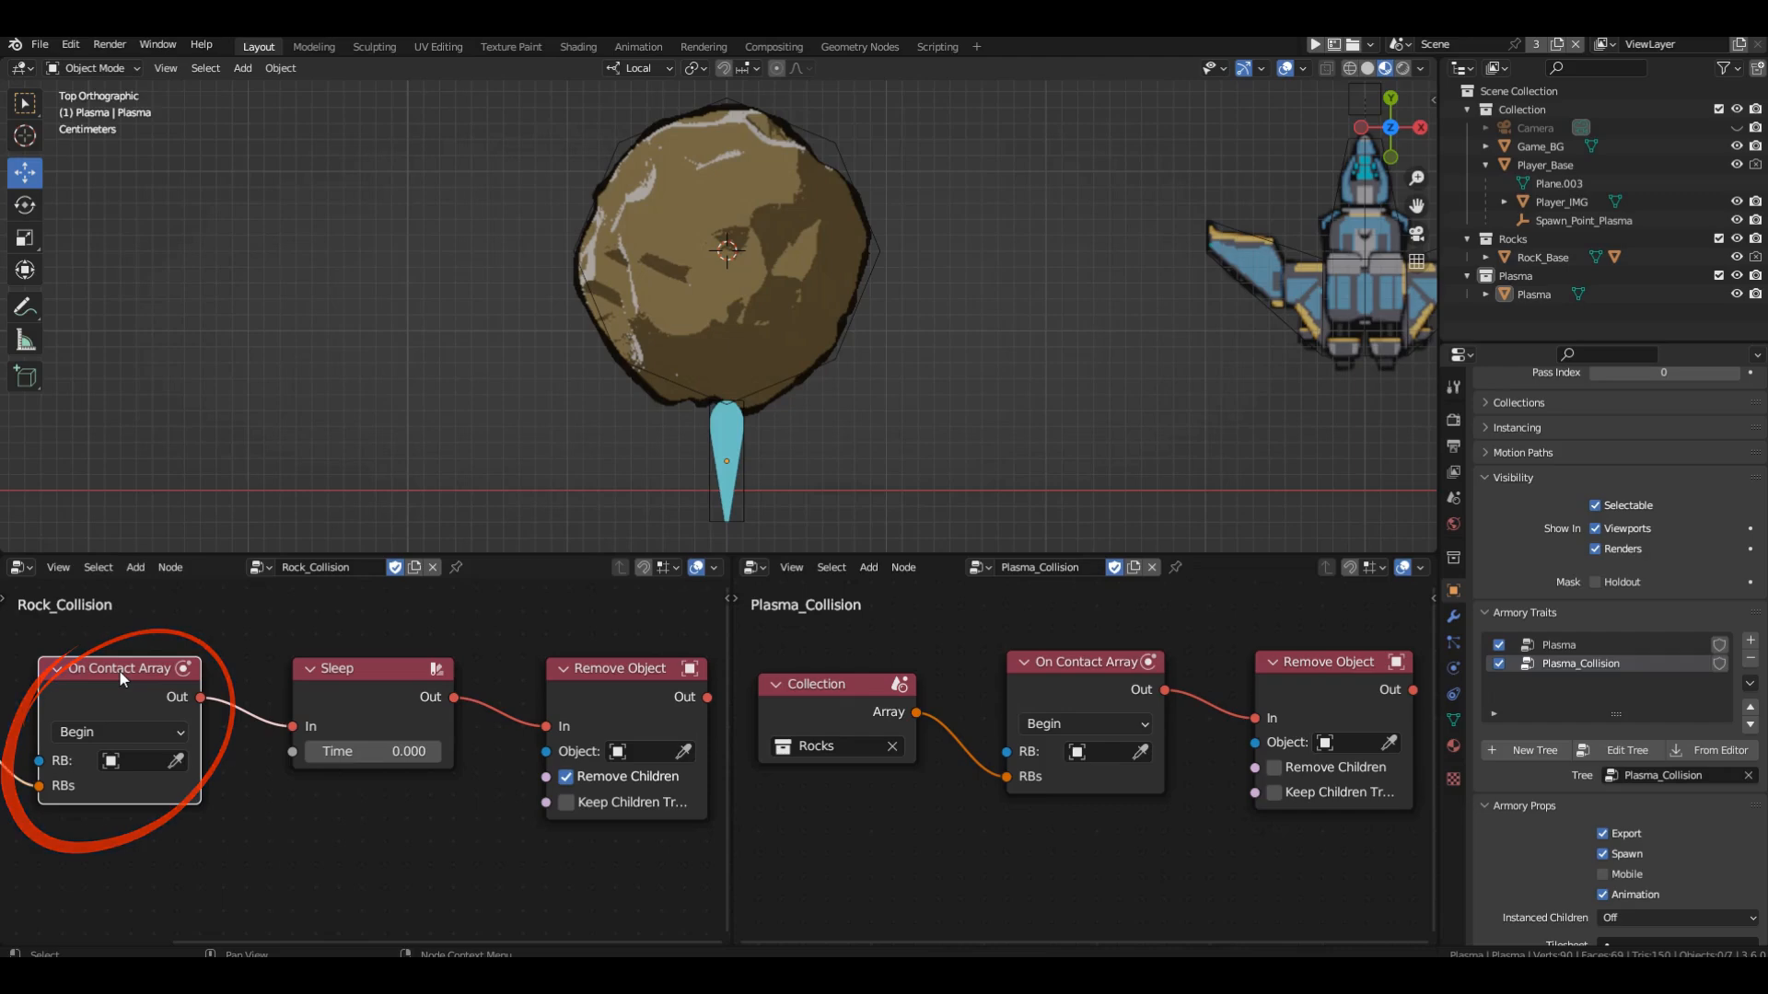
{"action": "left_click", "coordinate": [381, 666]}
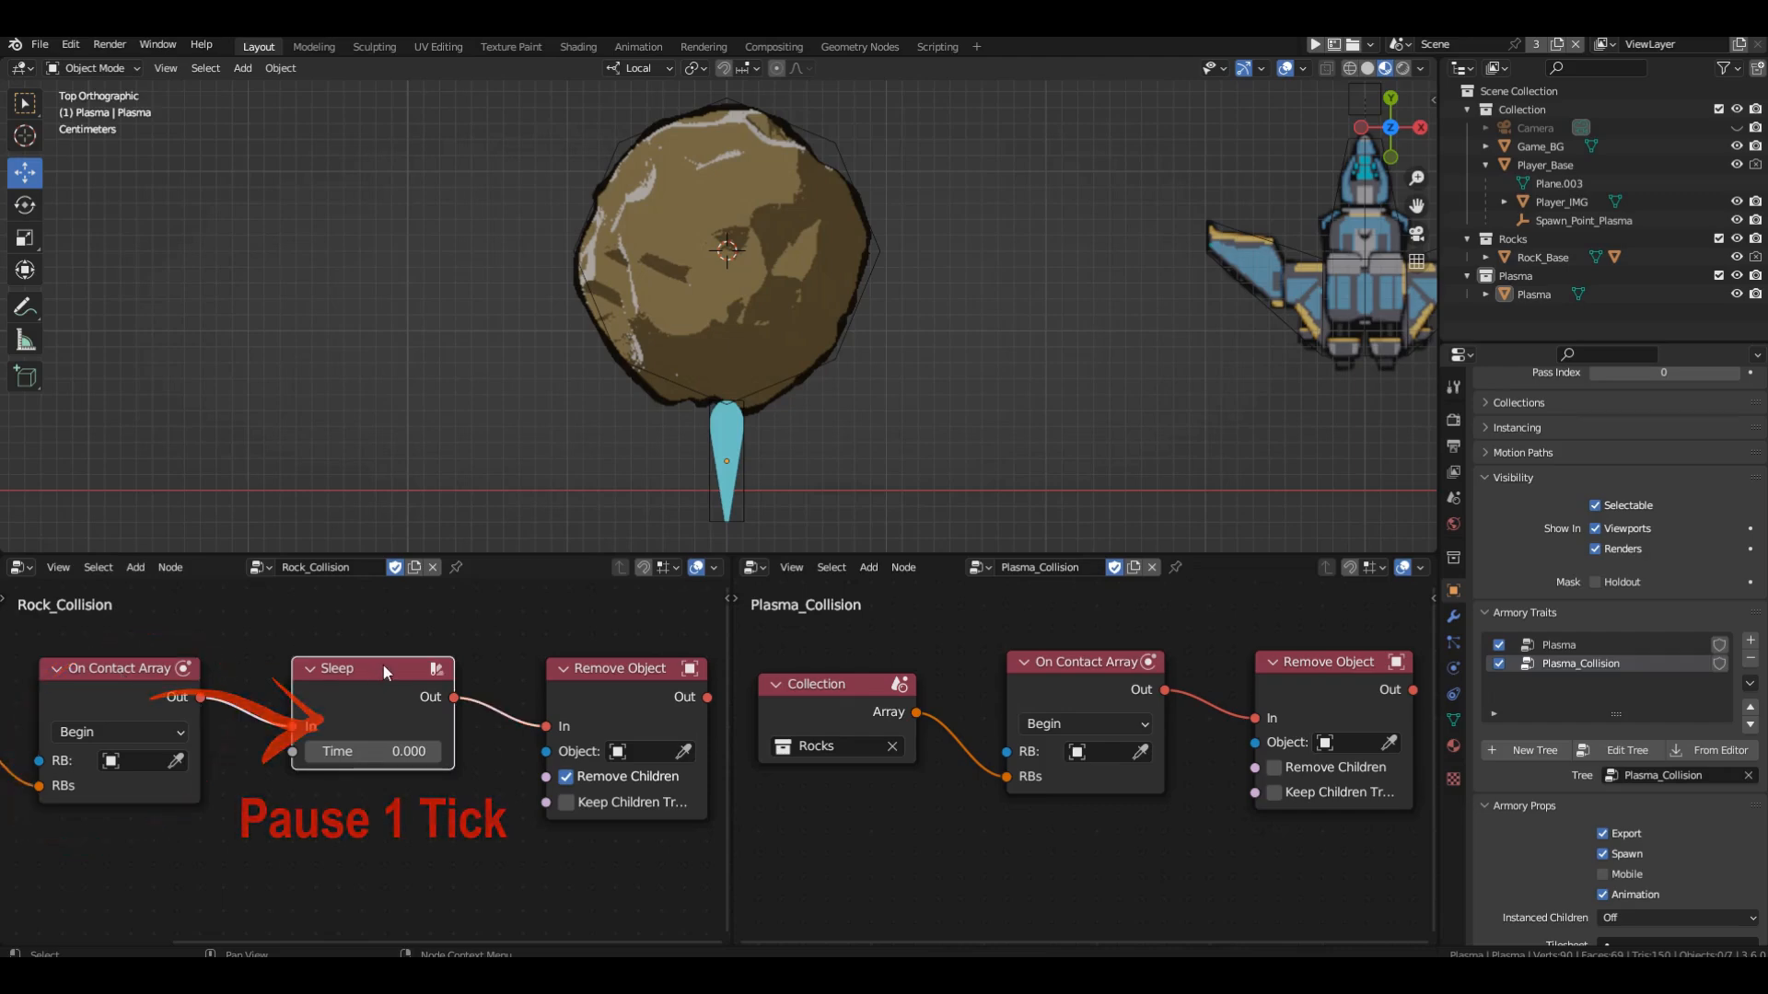
{"action": "left_click", "coordinate": [1114, 659]}
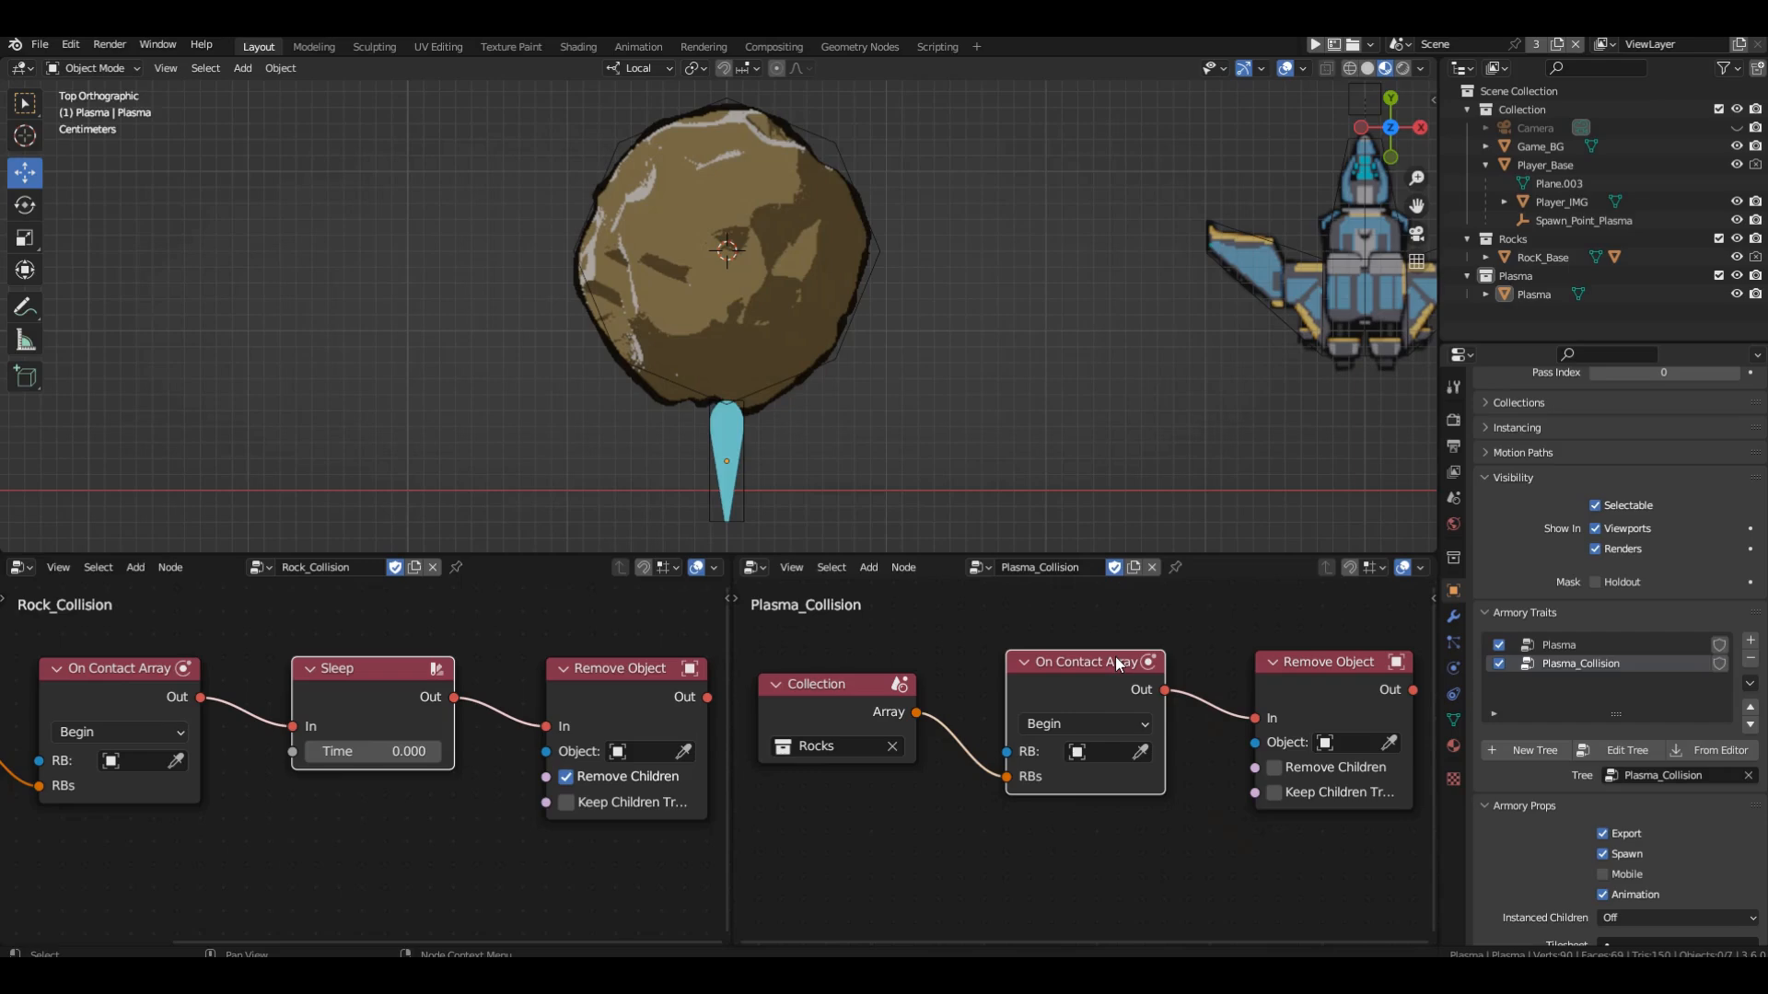
Highlight the Remove Object node in Plasma_Collision and delete the Plasma object from the scene.
{"action": "left_click", "coordinate": [1329, 661]}
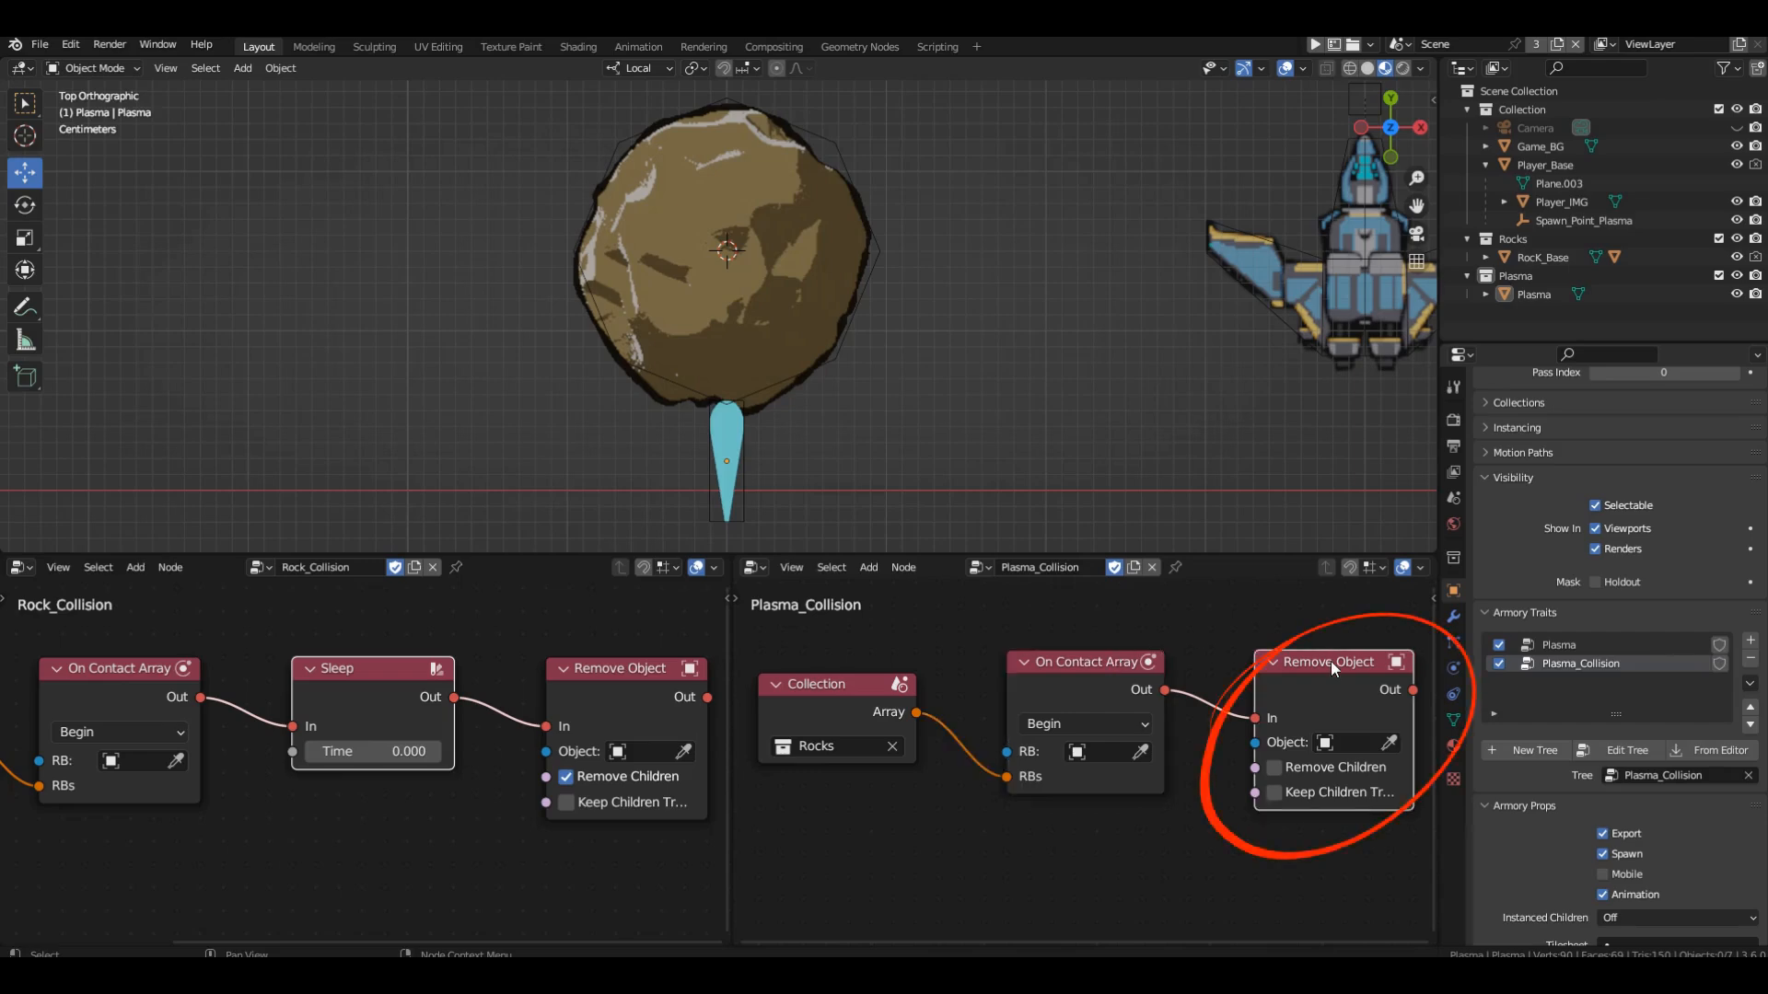
{"action": "key", "text": "x"}
{"action": "left_click", "coordinate": [734, 485]}
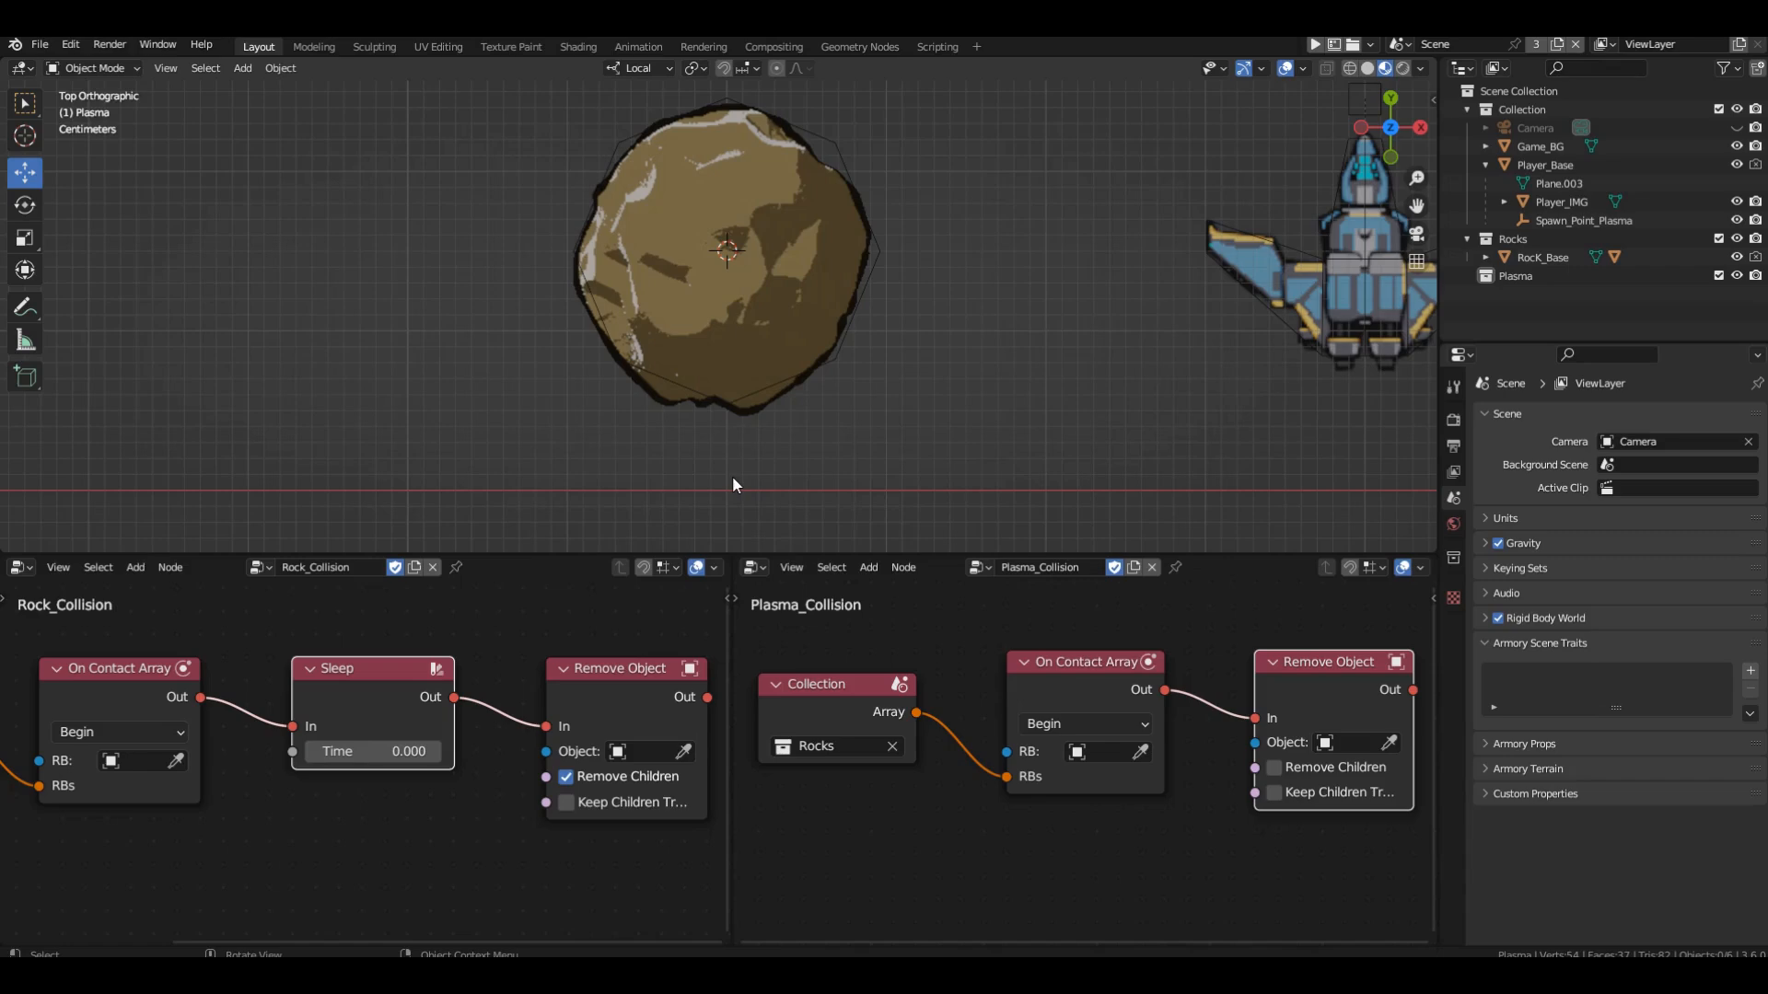
Highlight the Remove Object node in Rock_Collision after the Sleep node and delete the rock from the scene.
{"action": "left_click", "coordinate": [612, 673]}
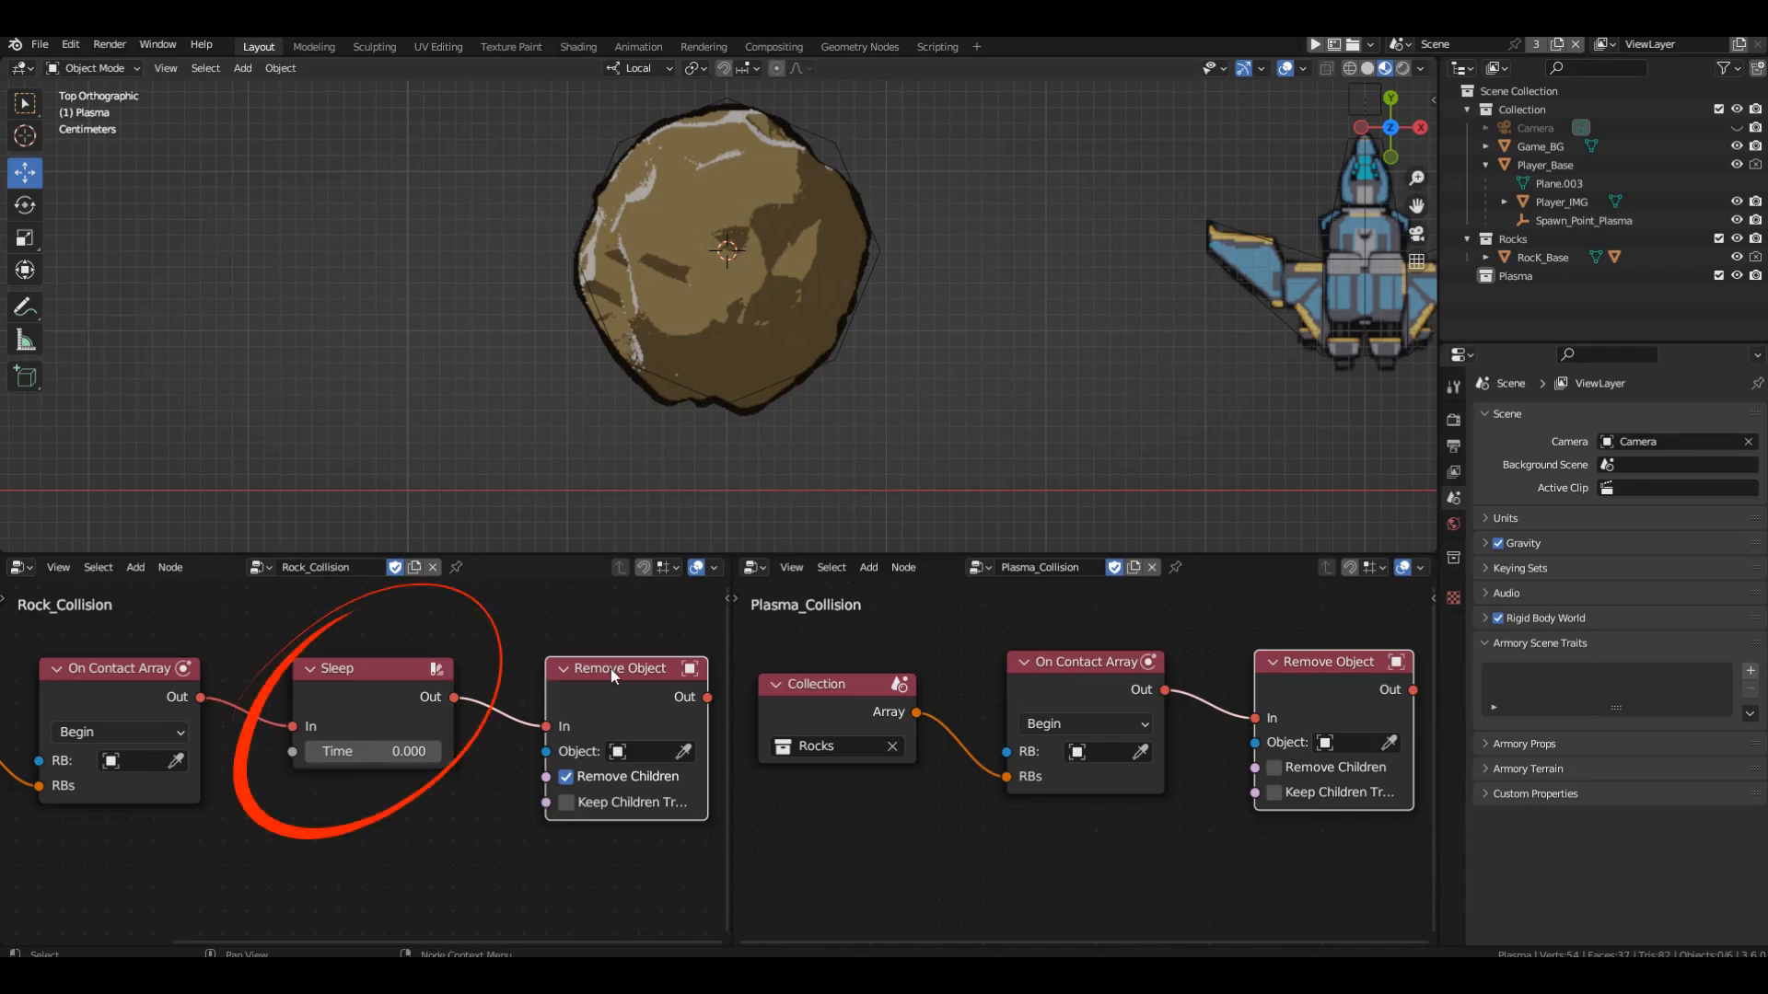
{"action": "left_click", "coordinate": [727, 405]}
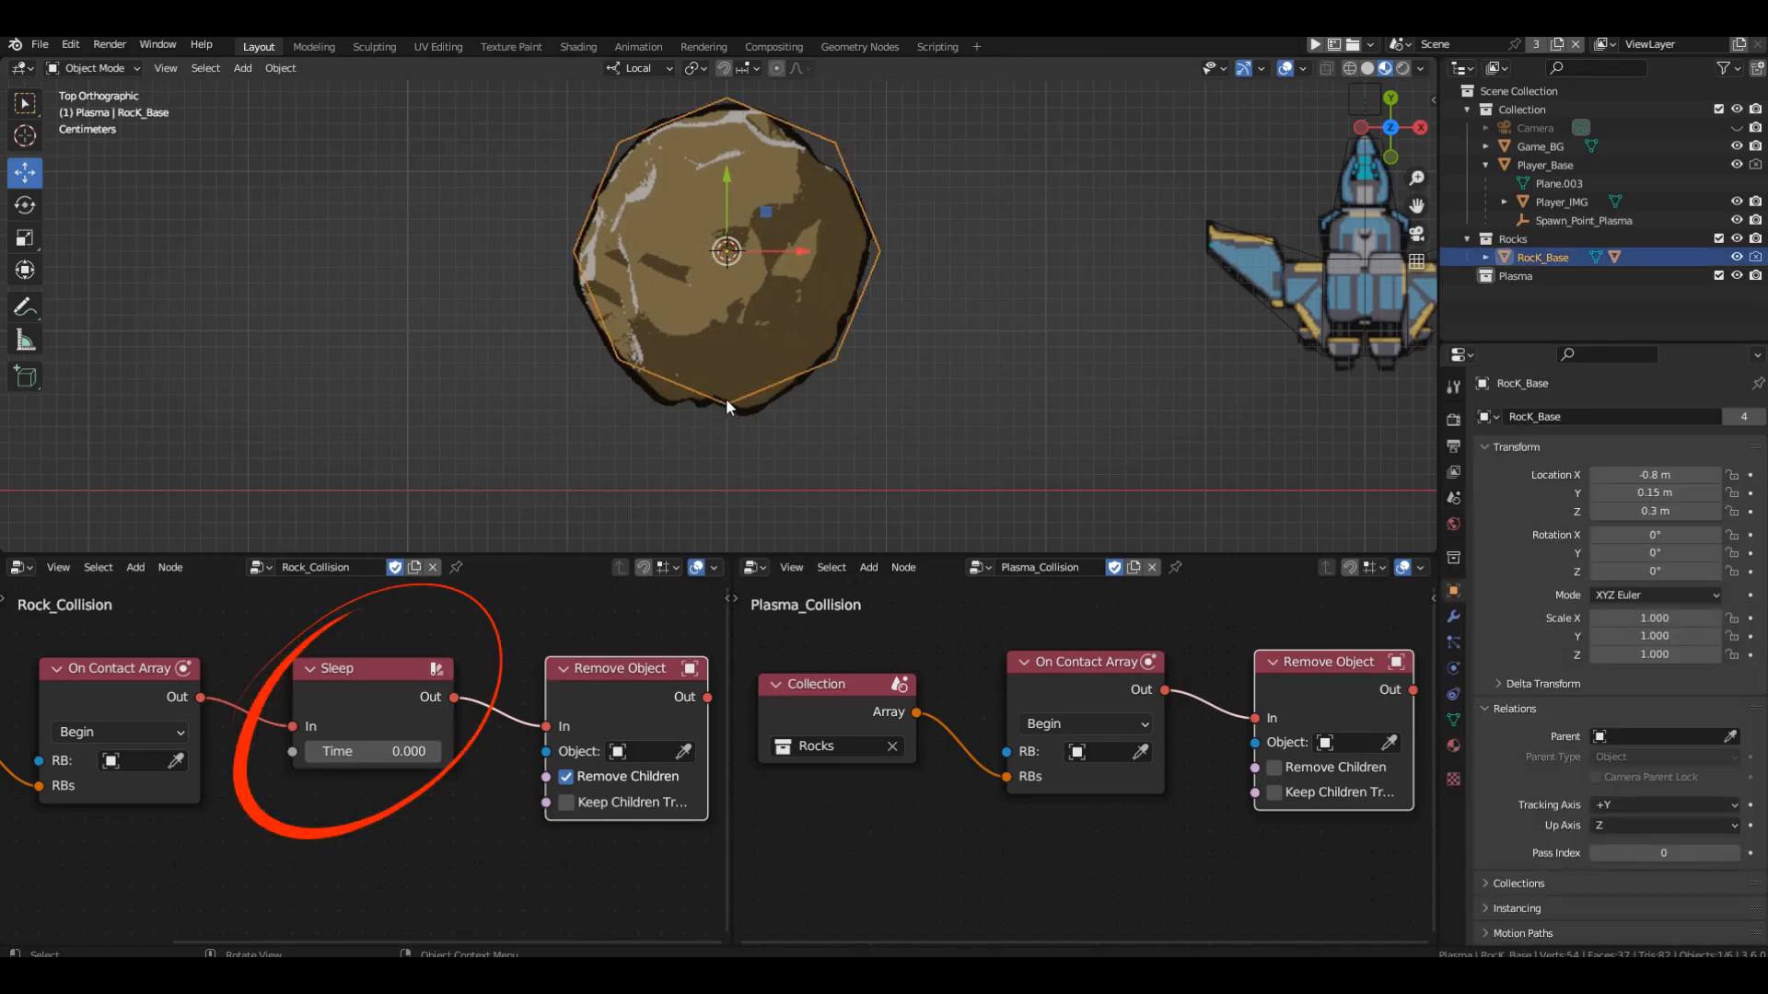
{"action": "key", "text": "x"}
{"action": "left_click", "coordinate": [685, 409]}
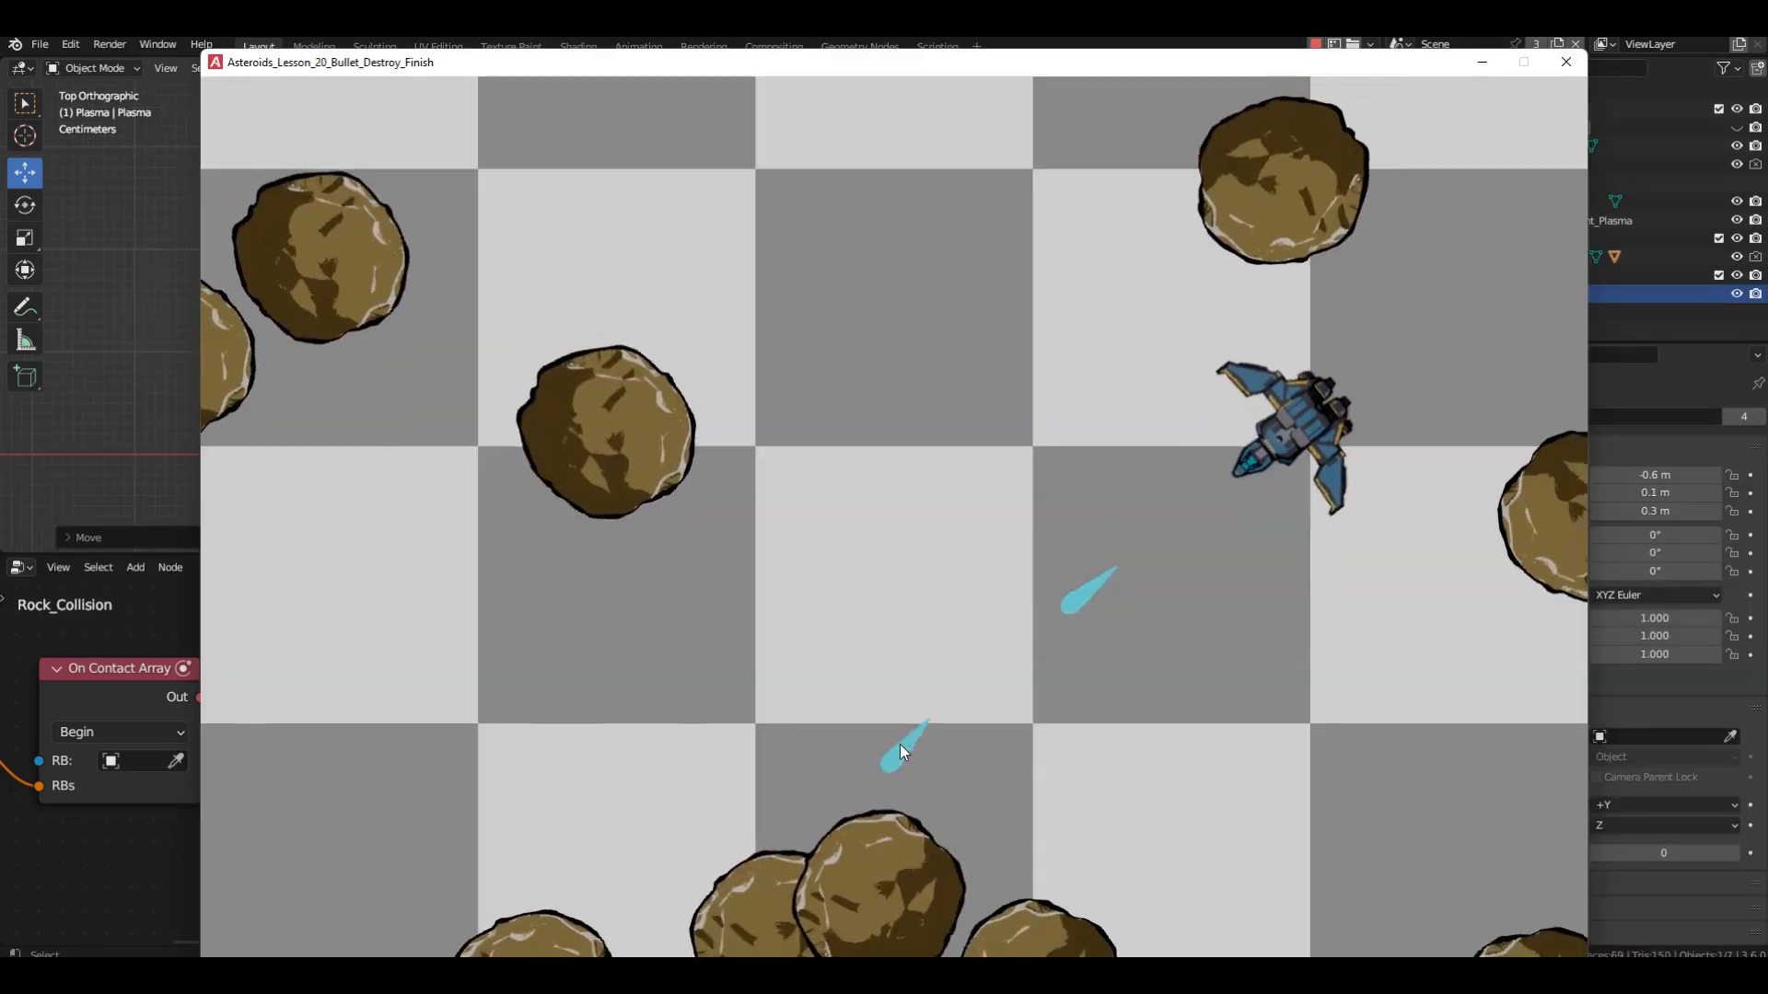
Fly the ship in the running game, shoot plasma at the rocks to test mutual destruction, and close the game window.
{"action": "left_click", "coordinate": [1054, 743]}
{"action": "key", "text": "w"}
{"action": "left_click", "coordinate": [788, 522]}
{"action": "left_click", "coordinate": [803, 518]}
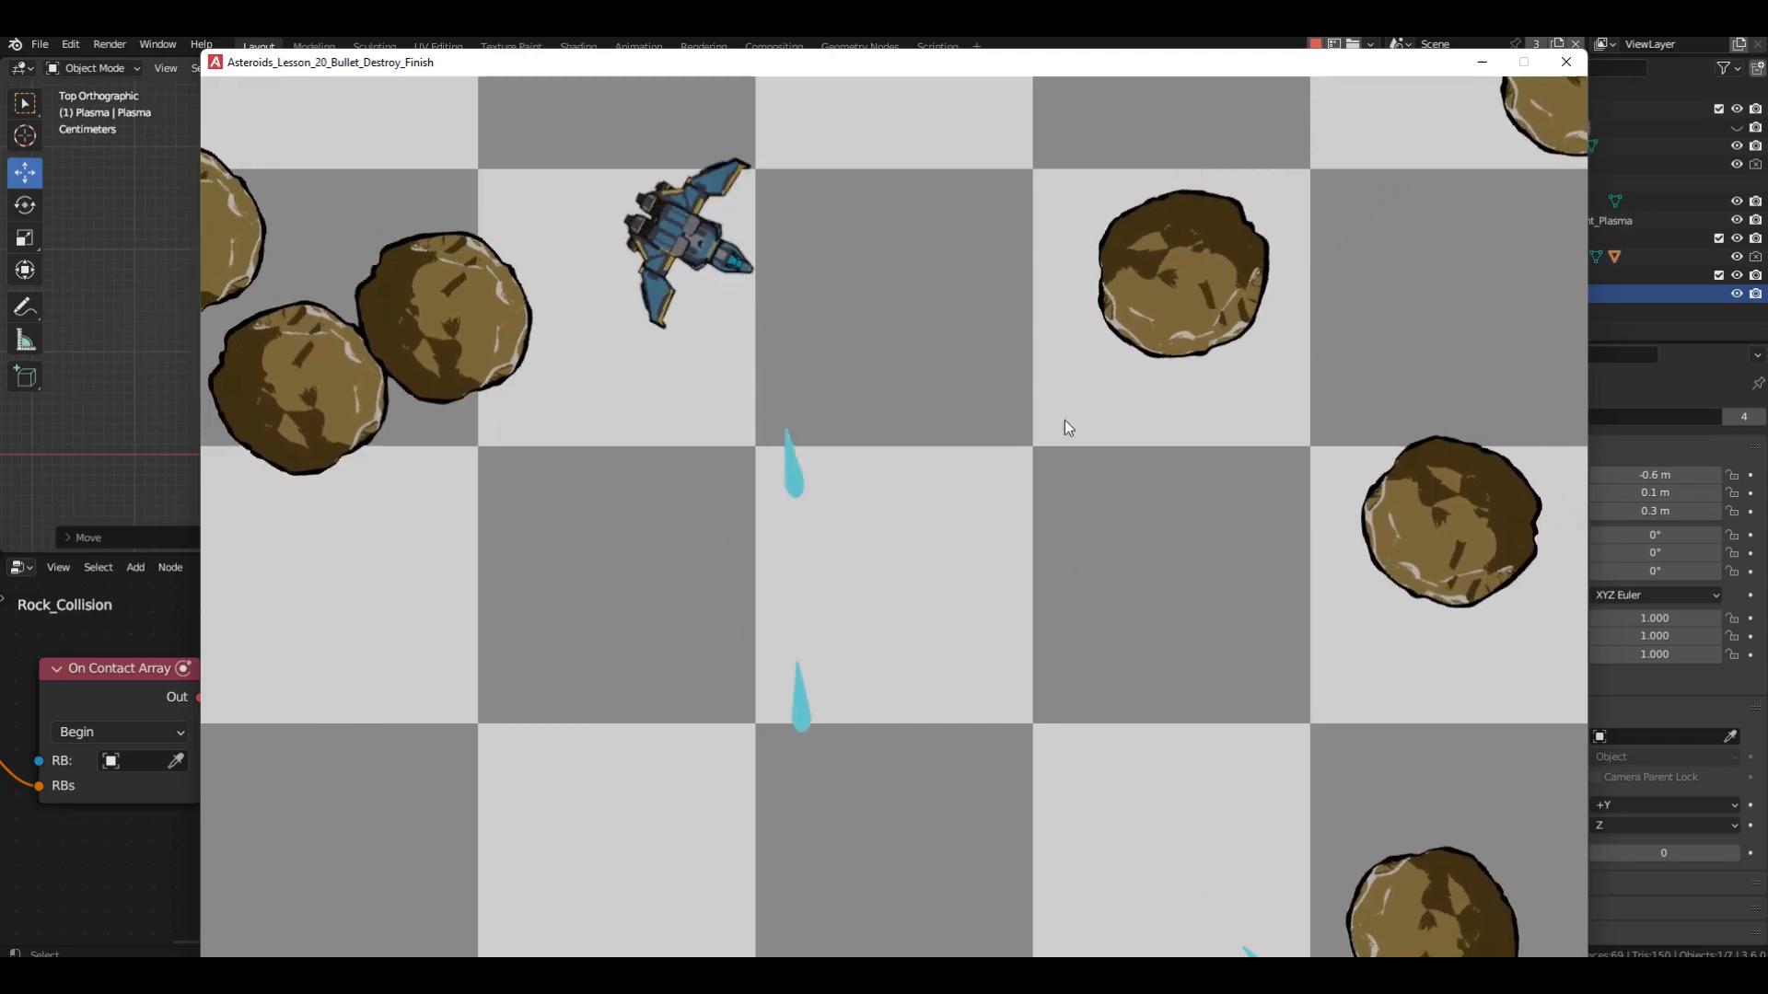
{"action": "left_click", "coordinate": [1066, 419]}
{"action": "left_click", "coordinate": [1187, 364]}
{"action": "left_click", "coordinate": [1205, 380]}
{"action": "left_click", "coordinate": [1208, 391]}
{"action": "key", "text": "s"}
{"action": "left_click", "coordinate": [1209, 412]}
{"action": "left_click", "coordinate": [1199, 636]}
{"action": "left_click", "coordinate": [1197, 643]}
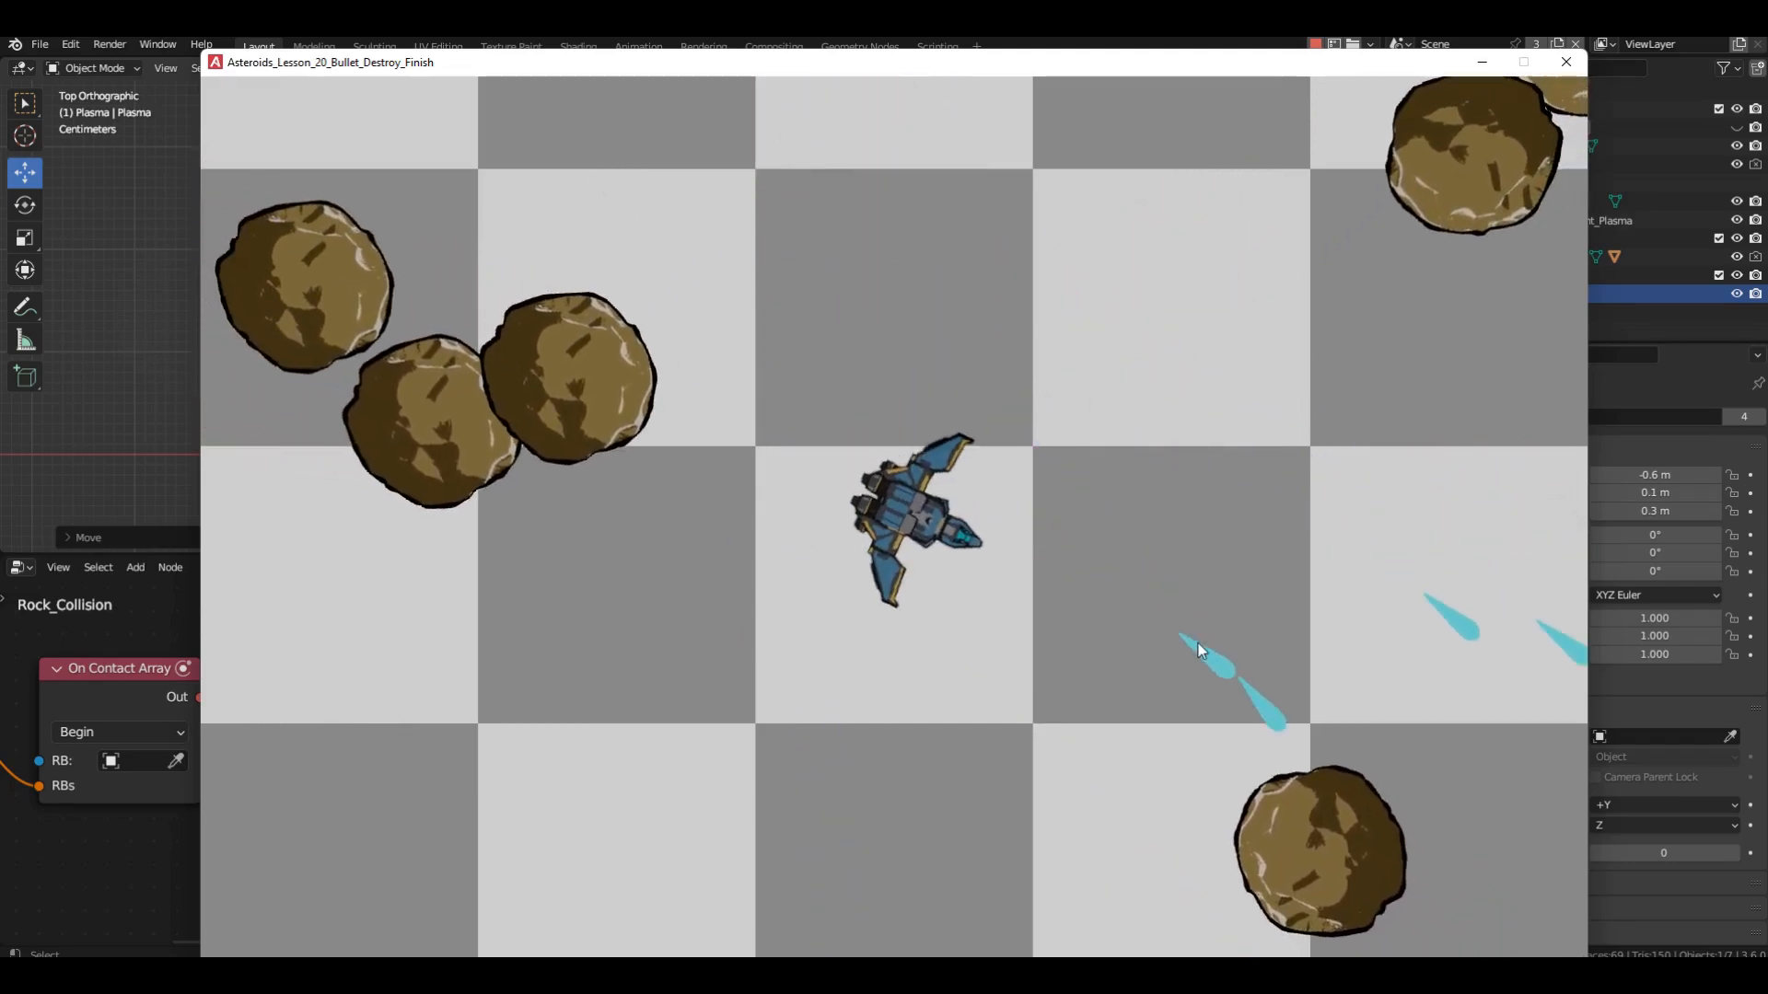
{"action": "left_click", "coordinate": [763, 459]}
{"action": "left_click", "coordinate": [628, 482]}
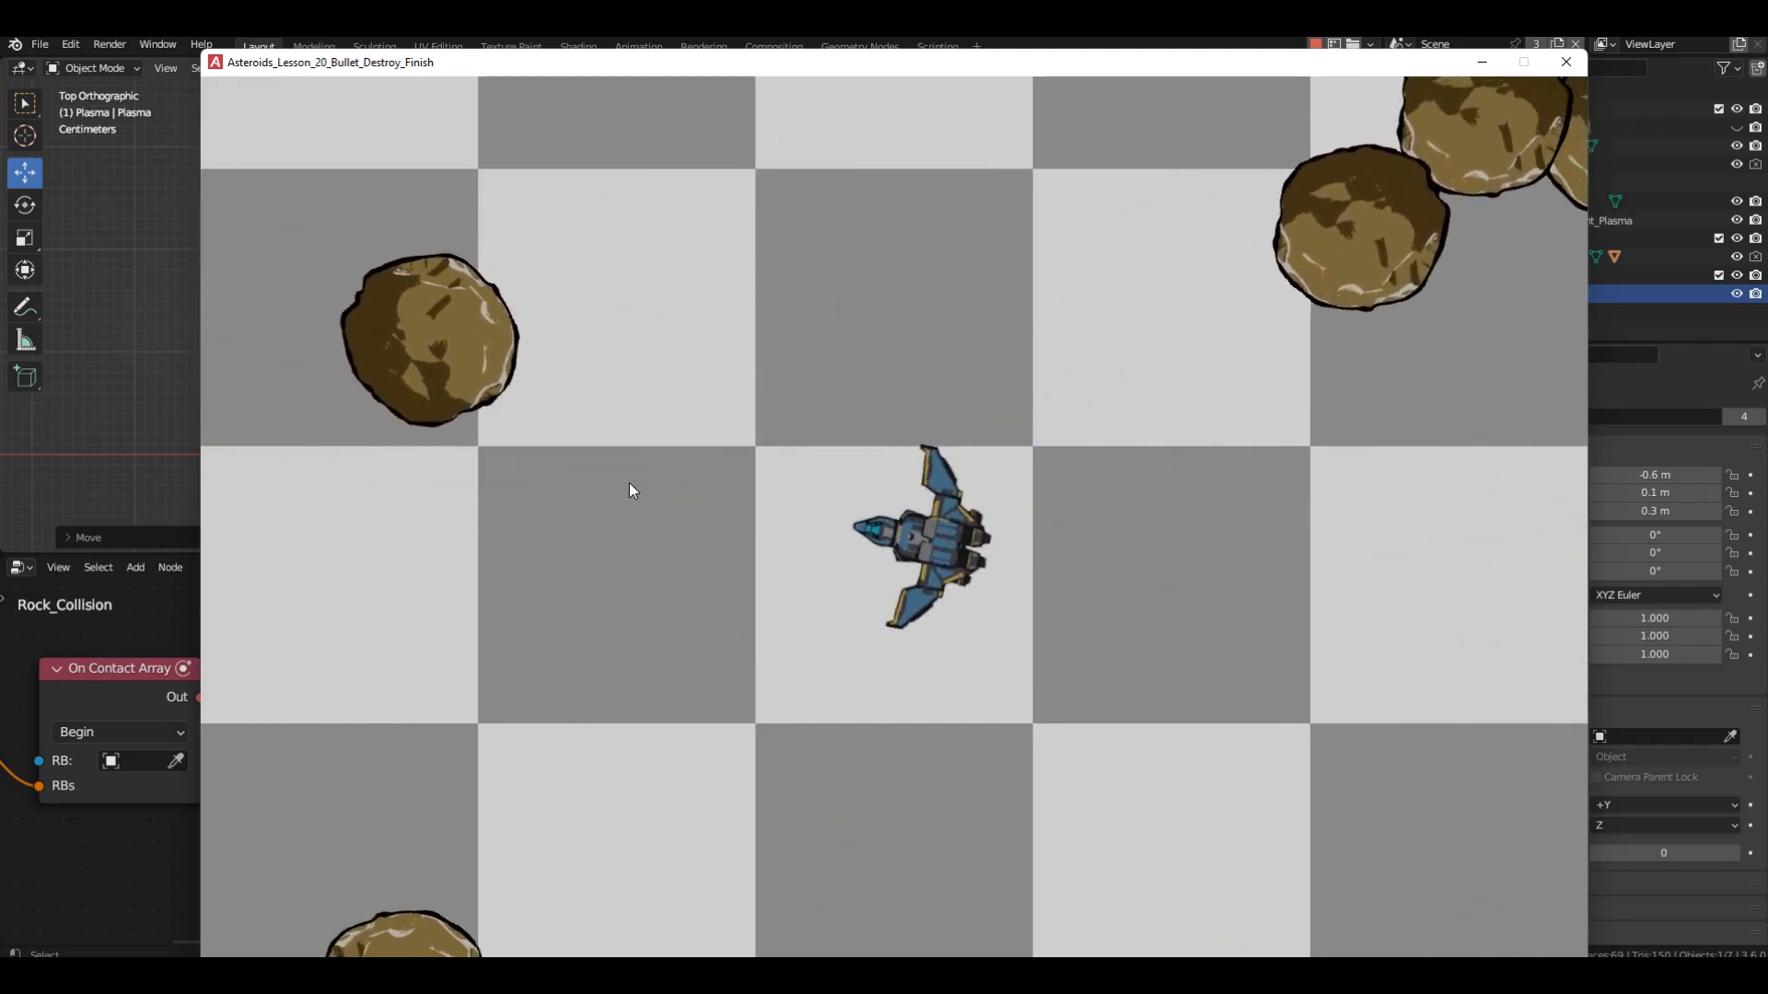
{"action": "left_click", "coordinate": [563, 390]}
{"action": "left_click", "coordinate": [1161, 324]}
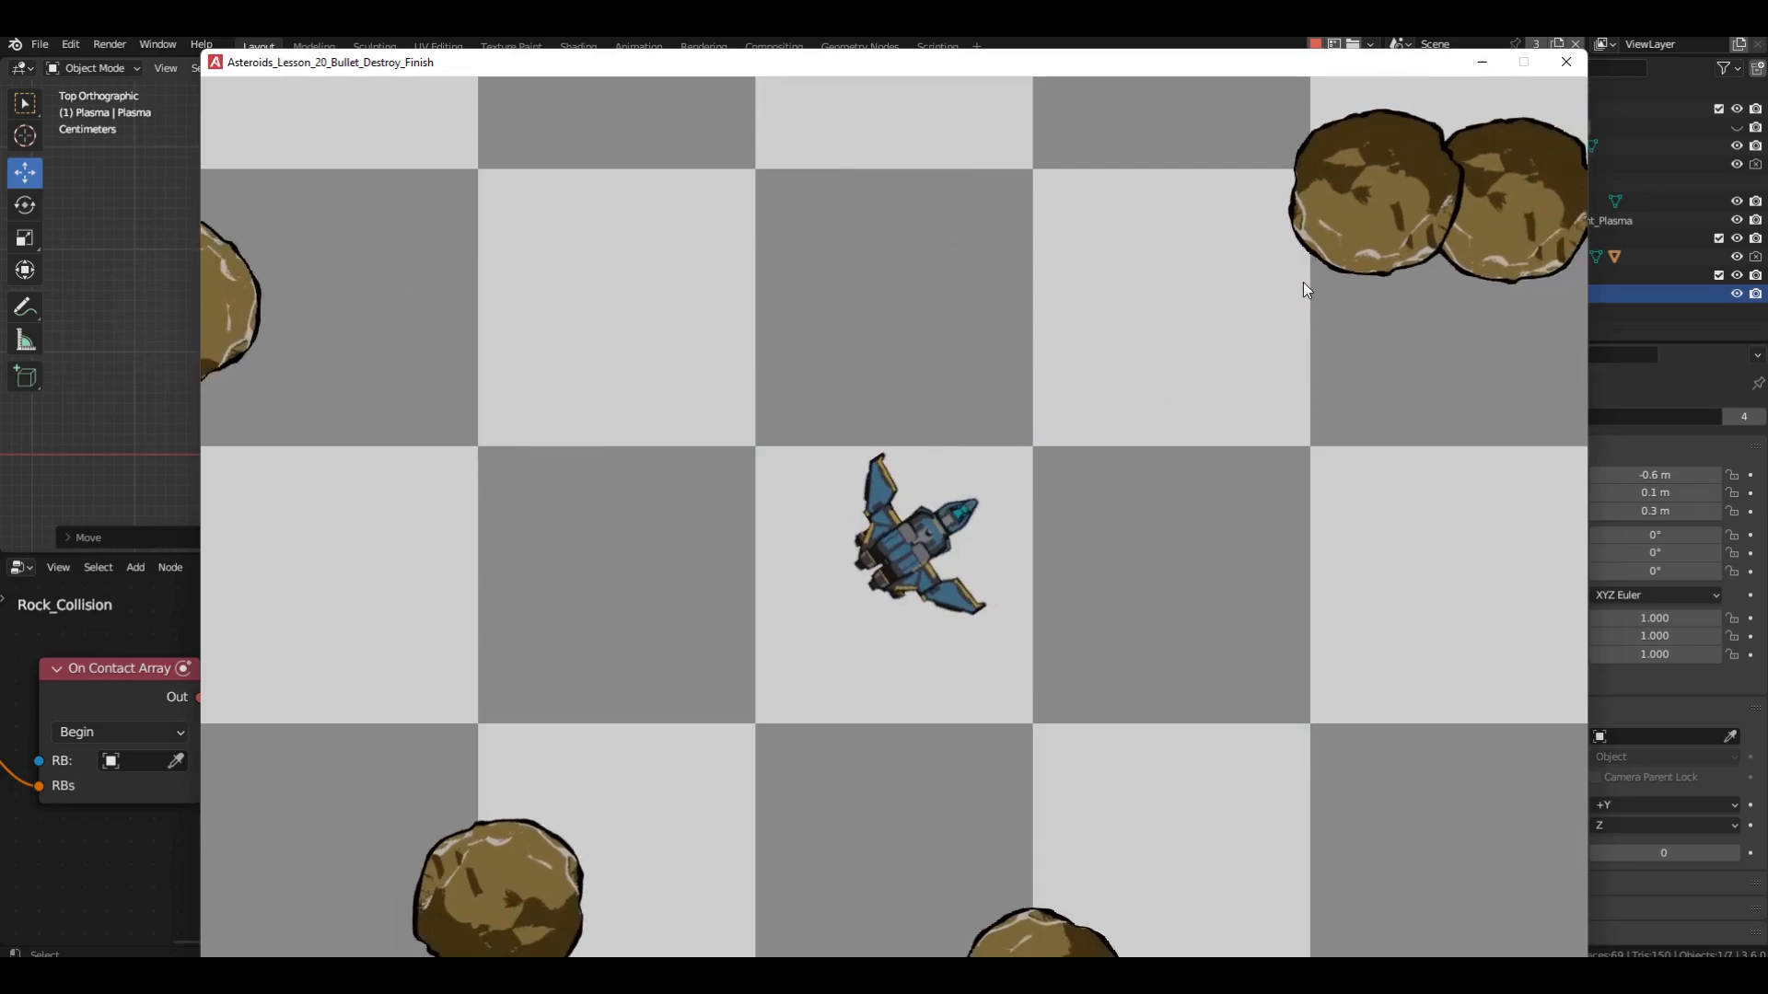
{"action": "left_click", "coordinate": [1302, 281]}
{"action": "left_click", "coordinate": [1372, 297]}
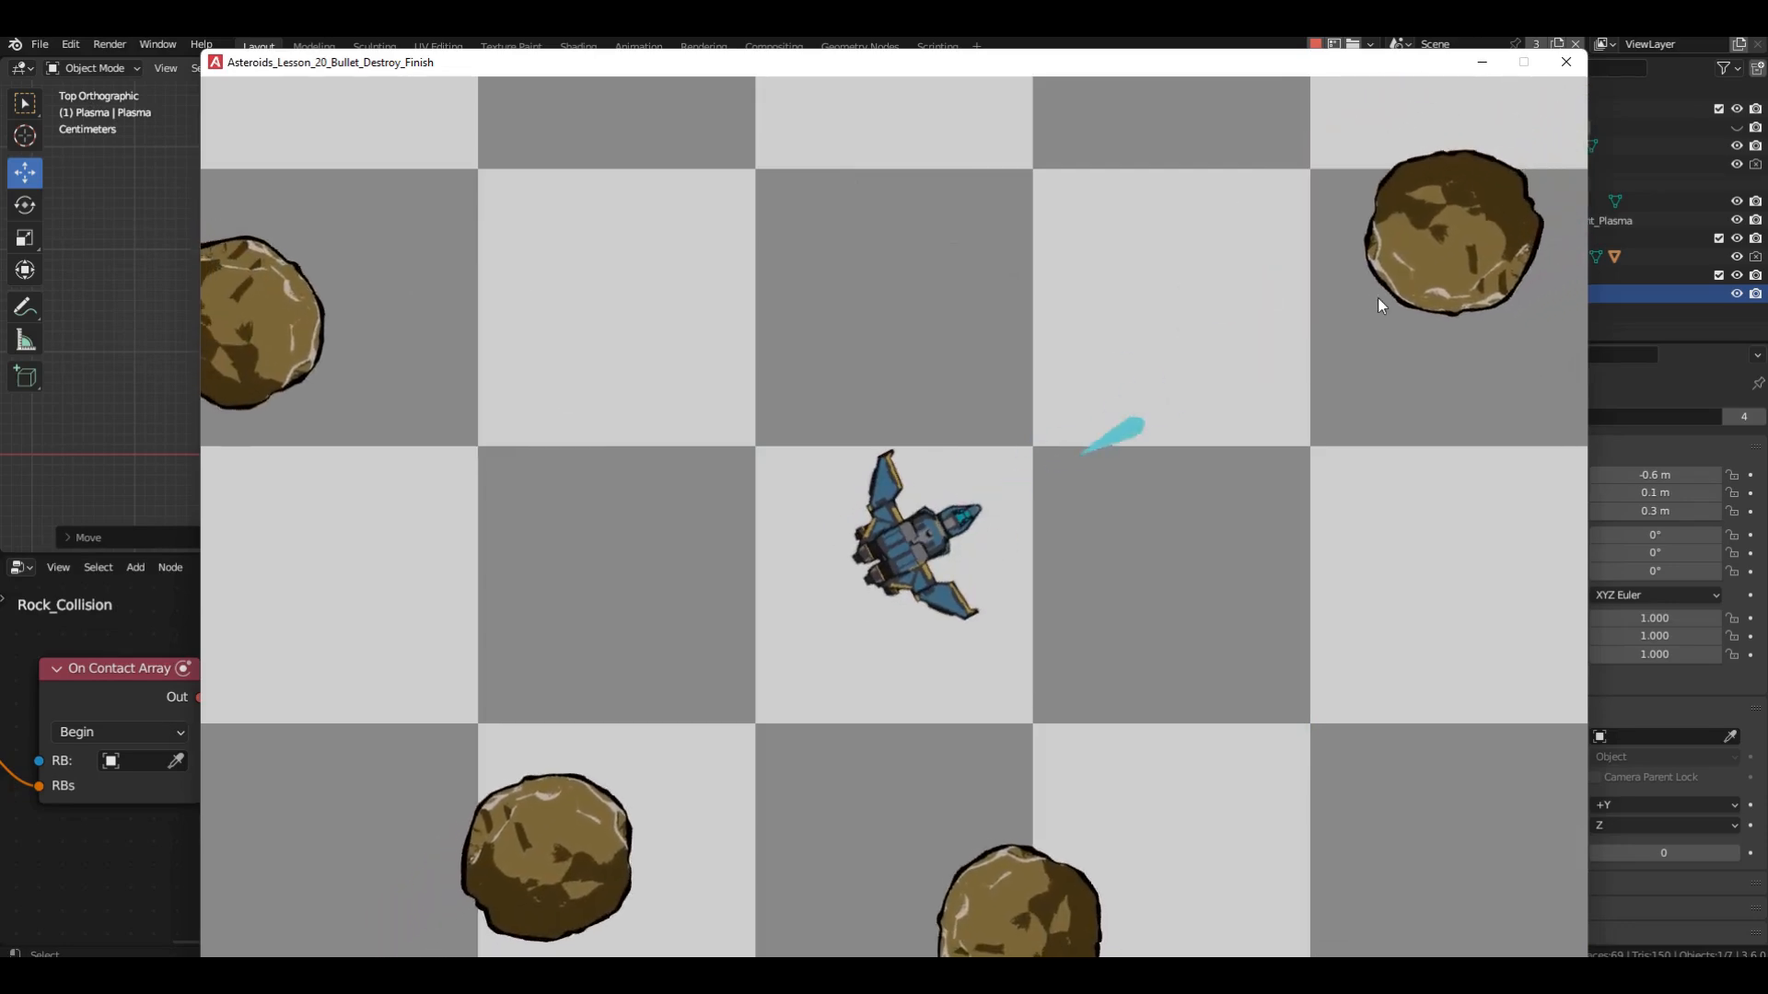
{"action": "left_click", "coordinate": [1565, 61]}
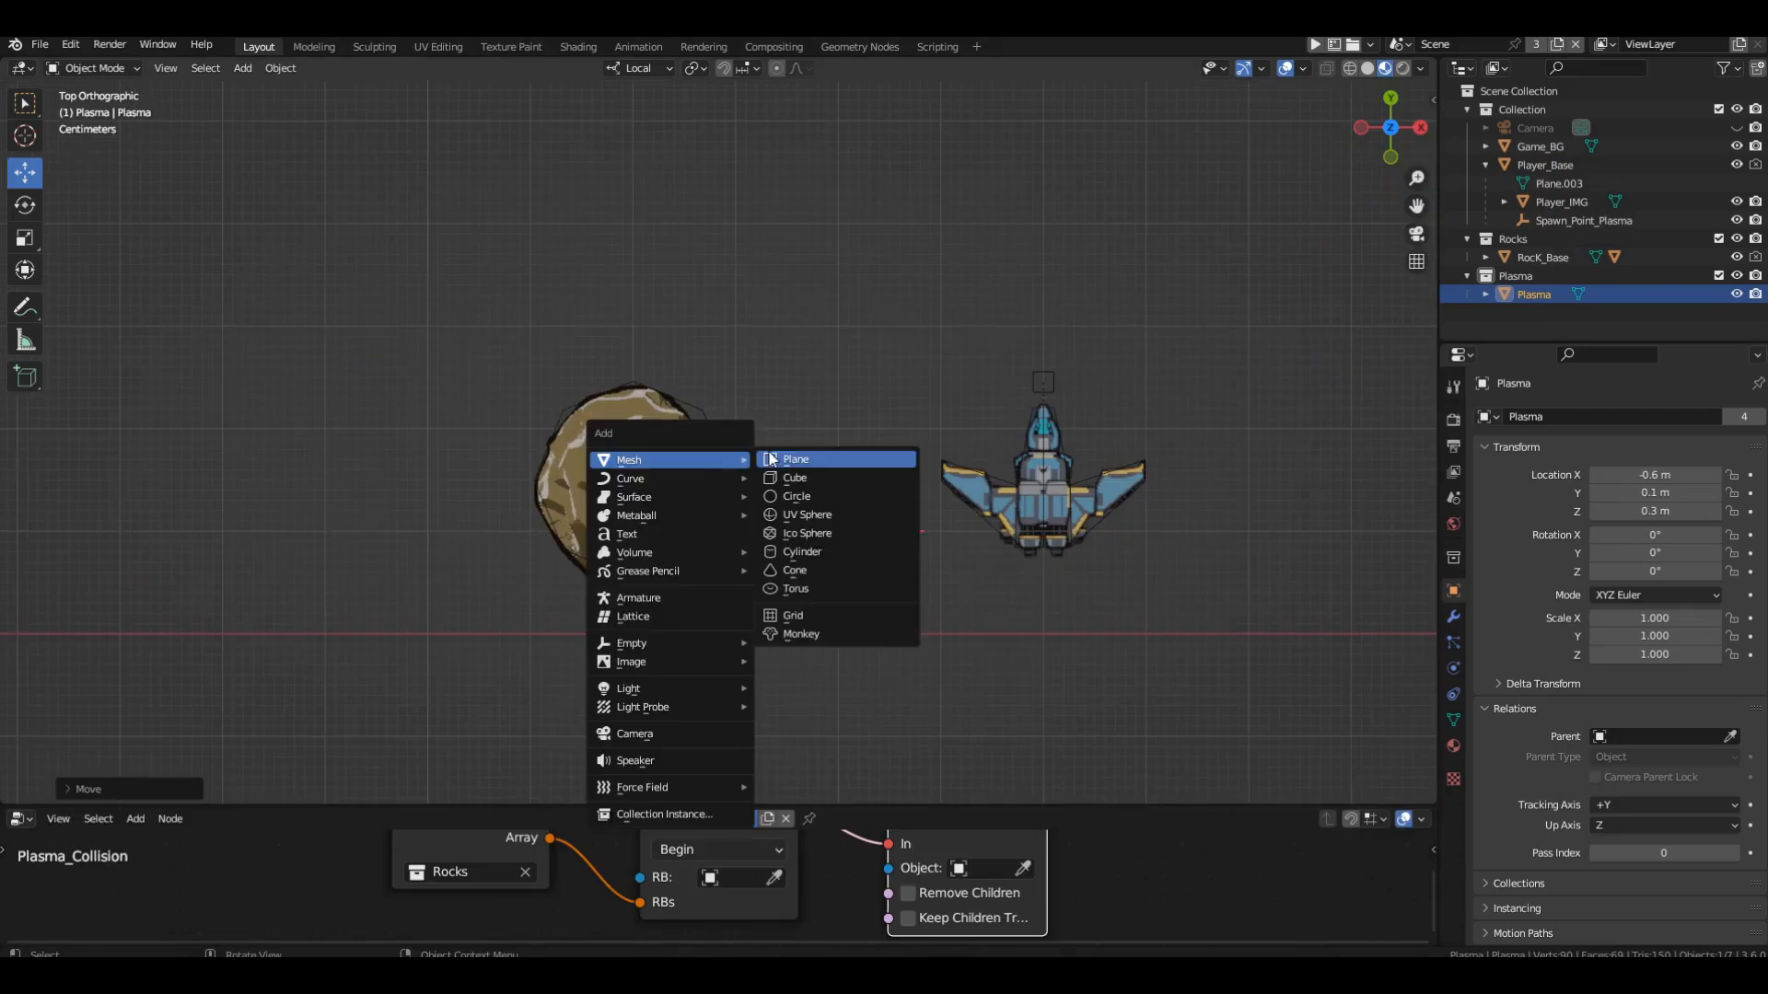
Add a plane at the rock's centre, scale it to 0.080 and move it along X to the side of the rock.
{"action": "left_click", "coordinate": [857, 461]}
{"action": "key", "text": "s"}
{"action": "left_click", "coordinate": [817, 426]}
{"action": "key", "text": "g"}
{"action": "key", "text": "x"}
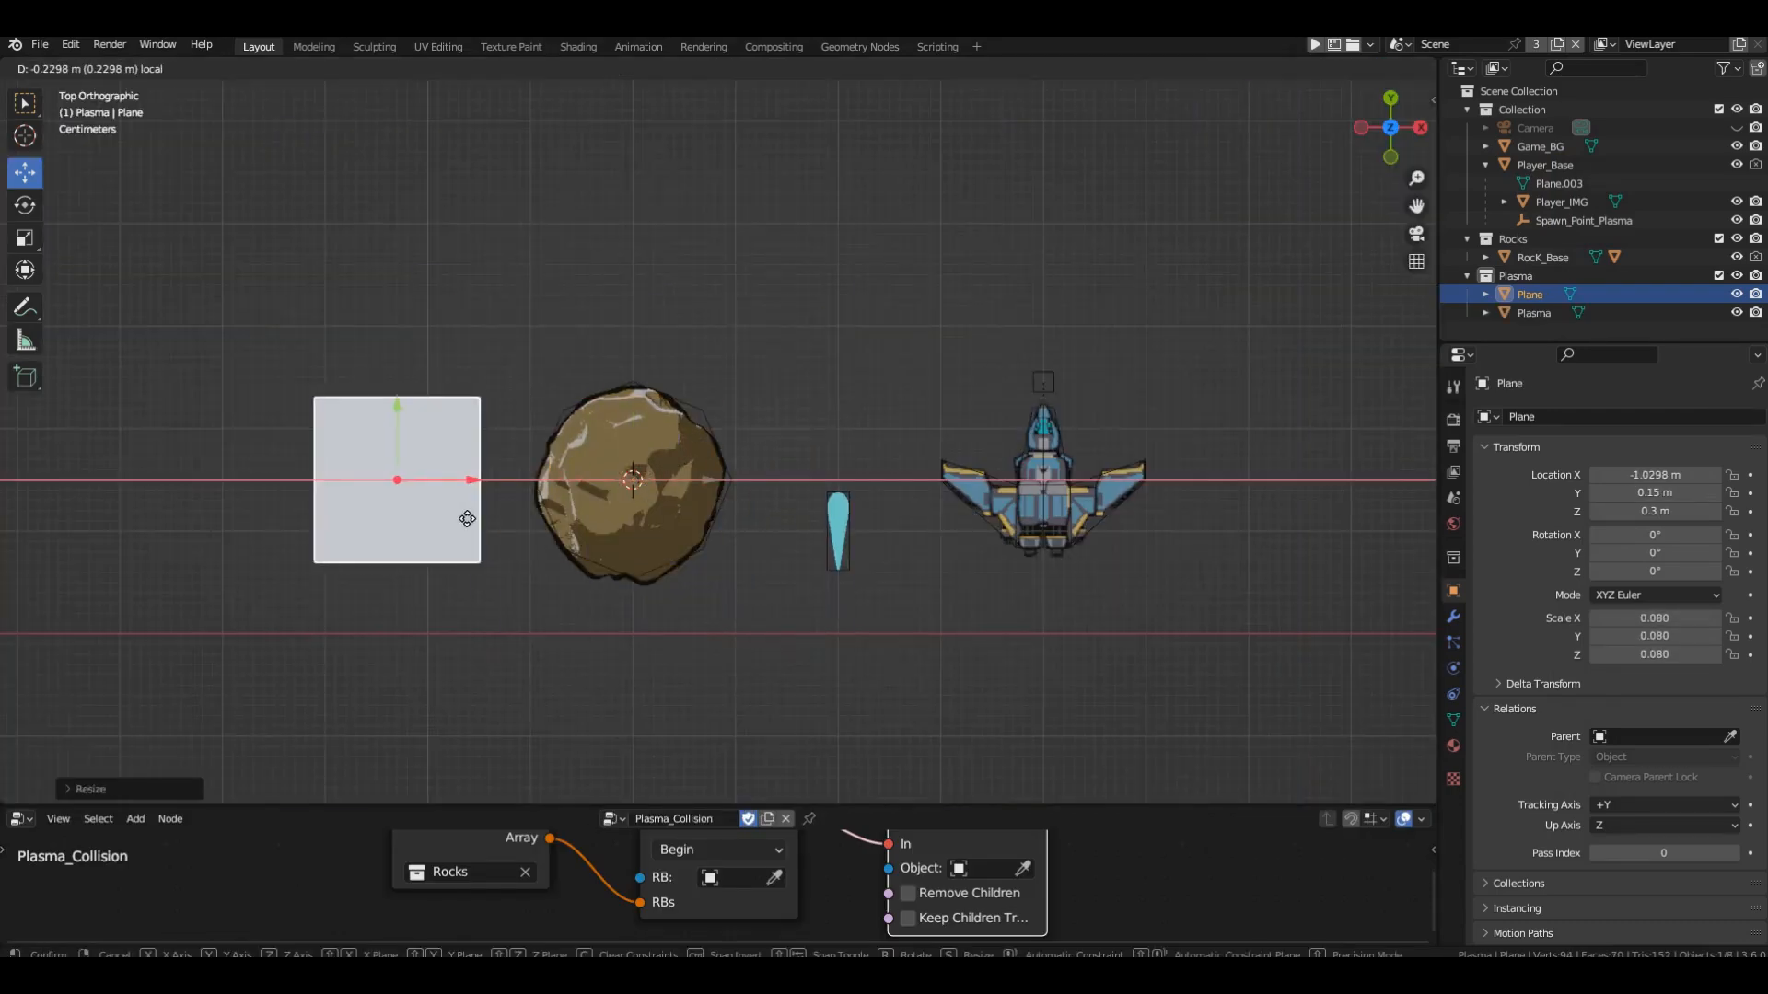
{"action": "left_click", "coordinate": [394, 532]}
Place the plane above the Plasma object at X -0.6 m, Y 0.3 m, reduce its scale to 0.041 and apply the scale.
{"action": "key", "text": "g"}
{"action": "left_click", "coordinate": [911, 477]}
{"action": "key", "text": "s"}
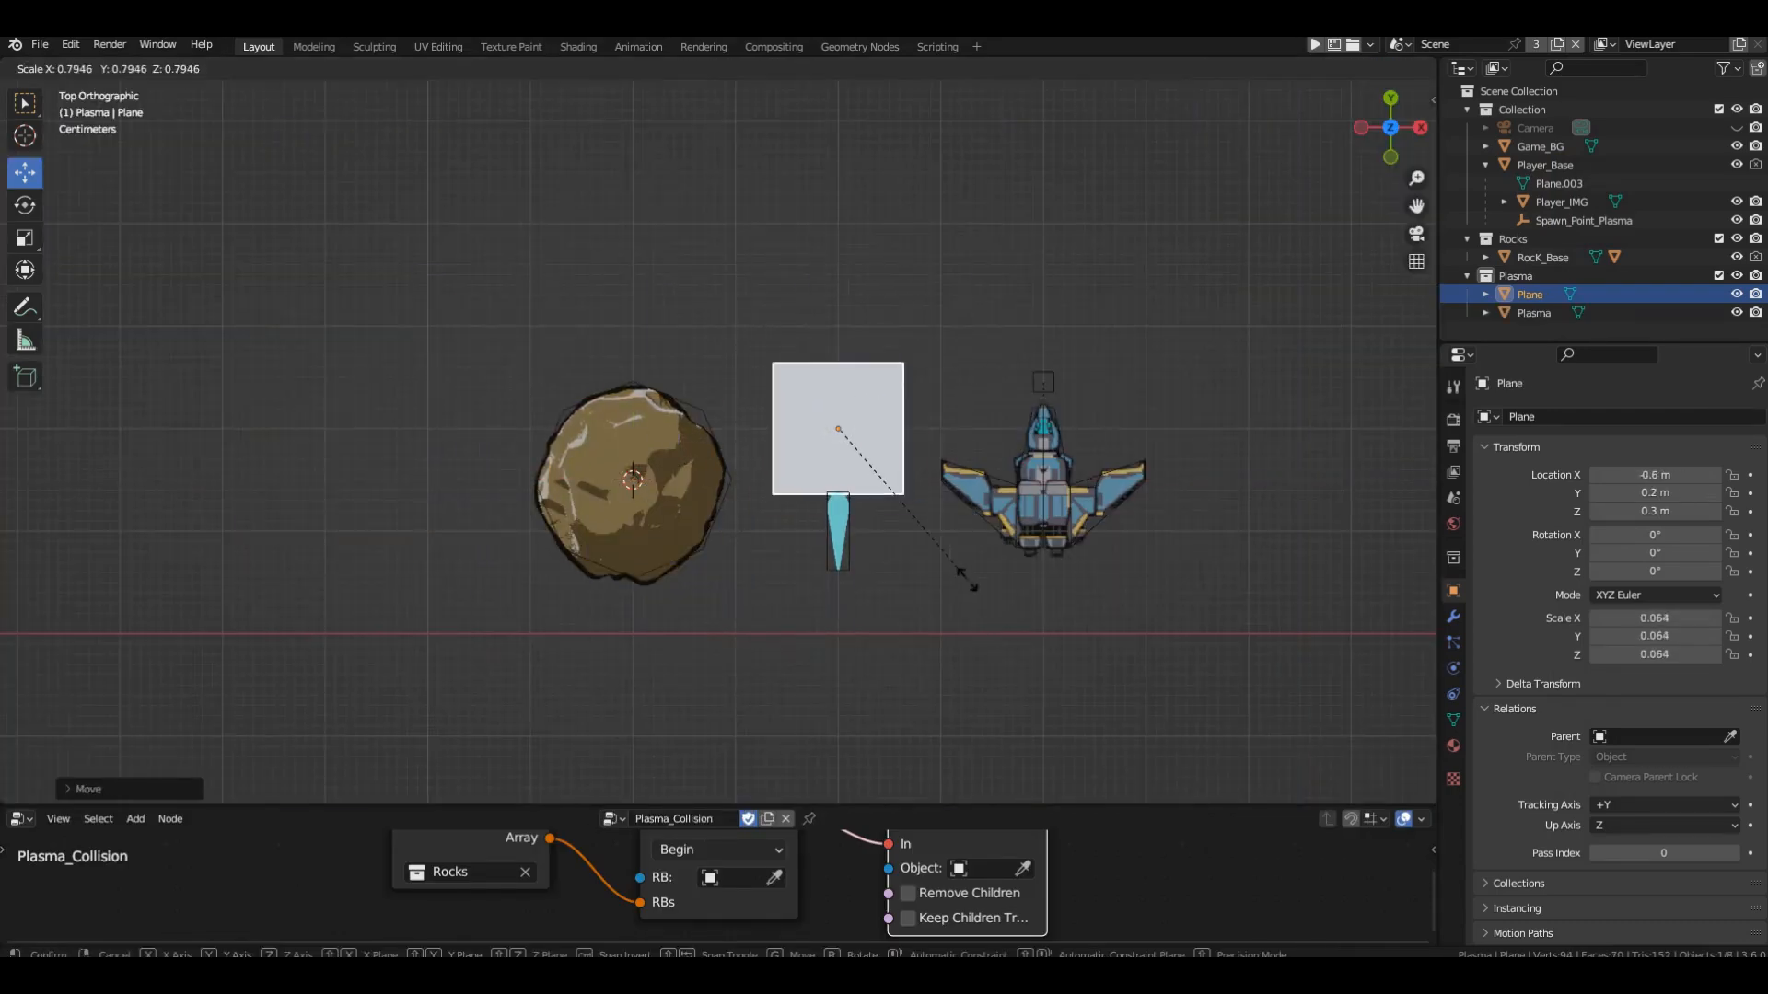
{"action": "left_click", "coordinate": [954, 566]}
{"action": "key", "text": "g"}
{"action": "left_click", "coordinate": [948, 466]}
{"action": "middle_click_drag", "start_coordinate": [944, 466], "coordinate": [864, 520], "text": "shift"}
{"action": "scroll", "coordinate": [884, 511], "scroll_direction": "up", "scroll_amount": 2}
{"action": "key", "text": "s"}
{"action": "left_click", "coordinate": [858, 451]}
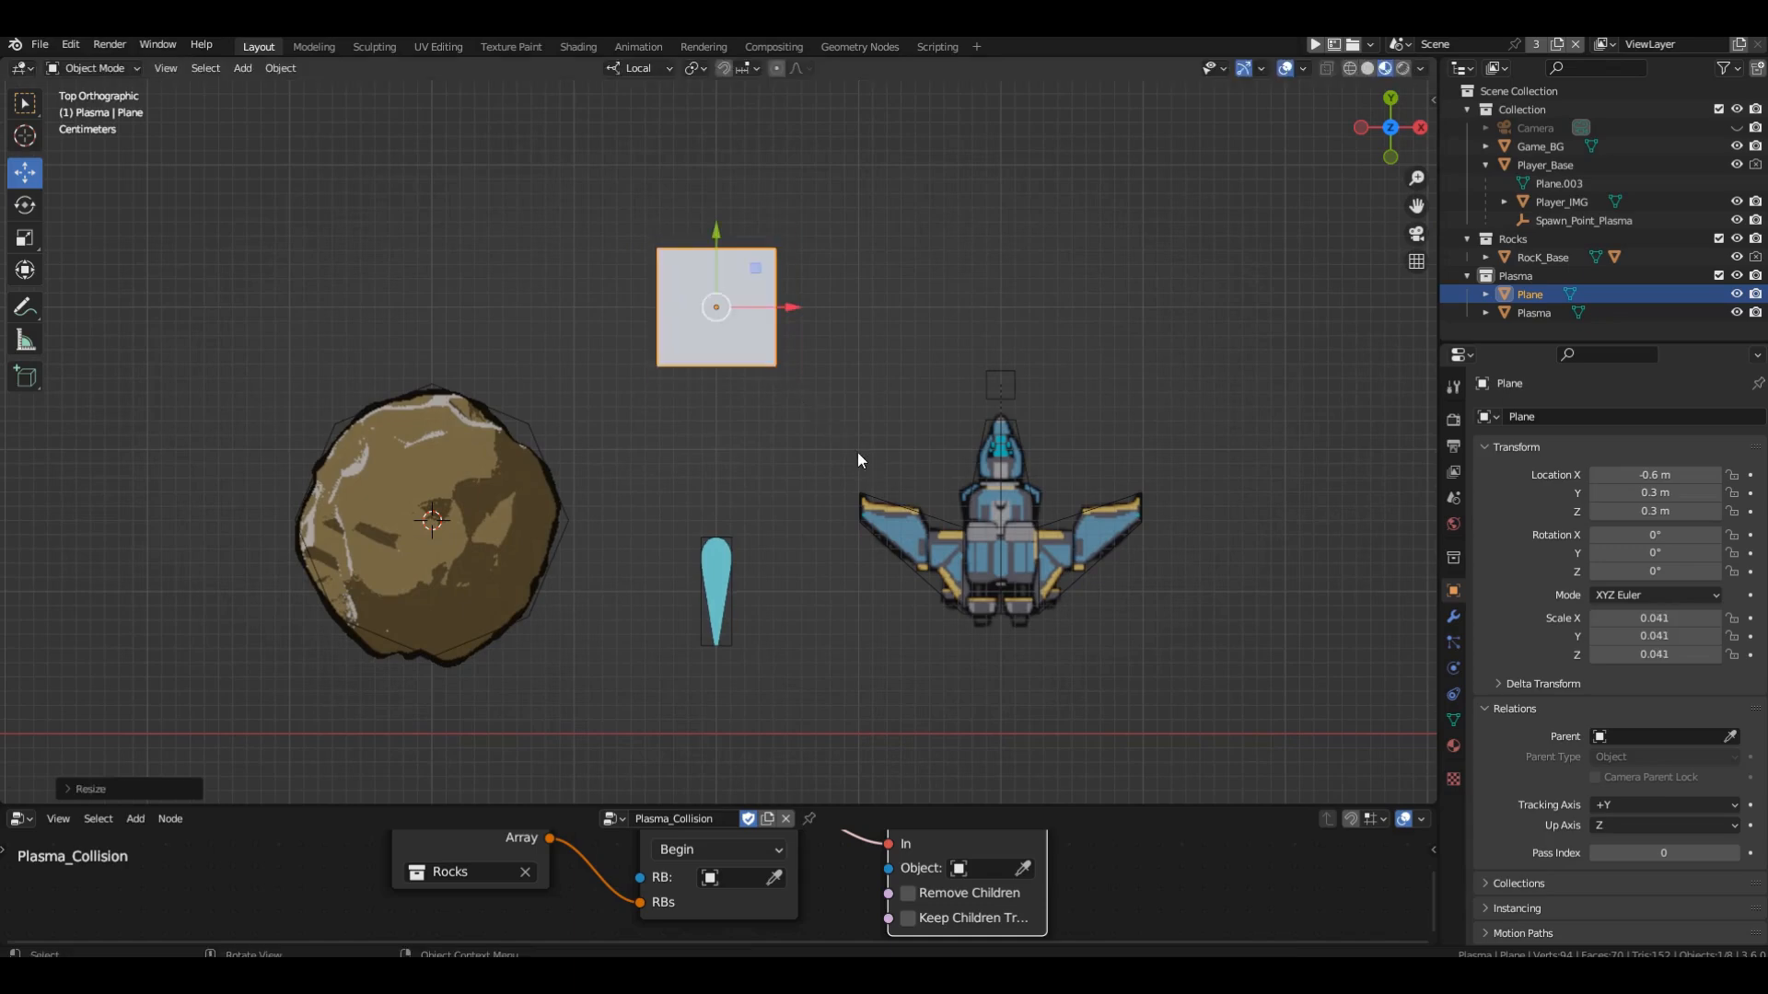
{"action": "key", "text": "ctrl+a"}
{"action": "left_click", "coordinate": [829, 472]}
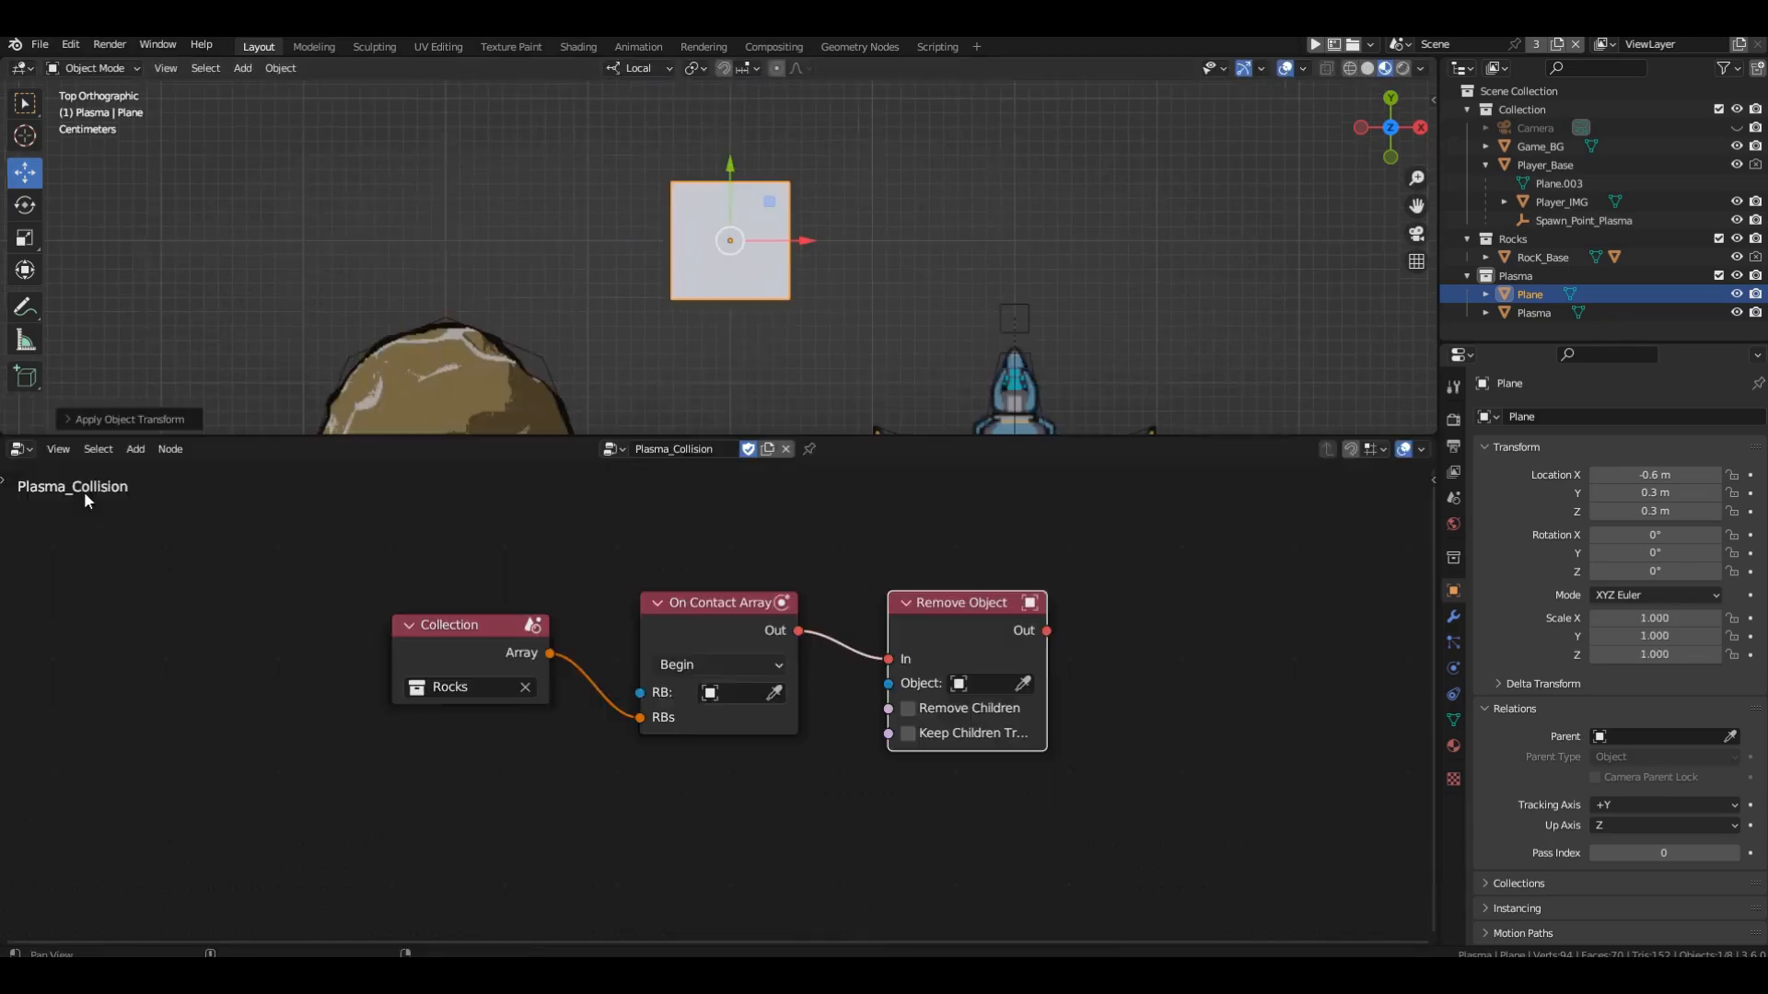
Switch the node area to the Shader Editor and give the plane a new material named Sparcles.
{"action": "left_click", "coordinate": [18, 448]}
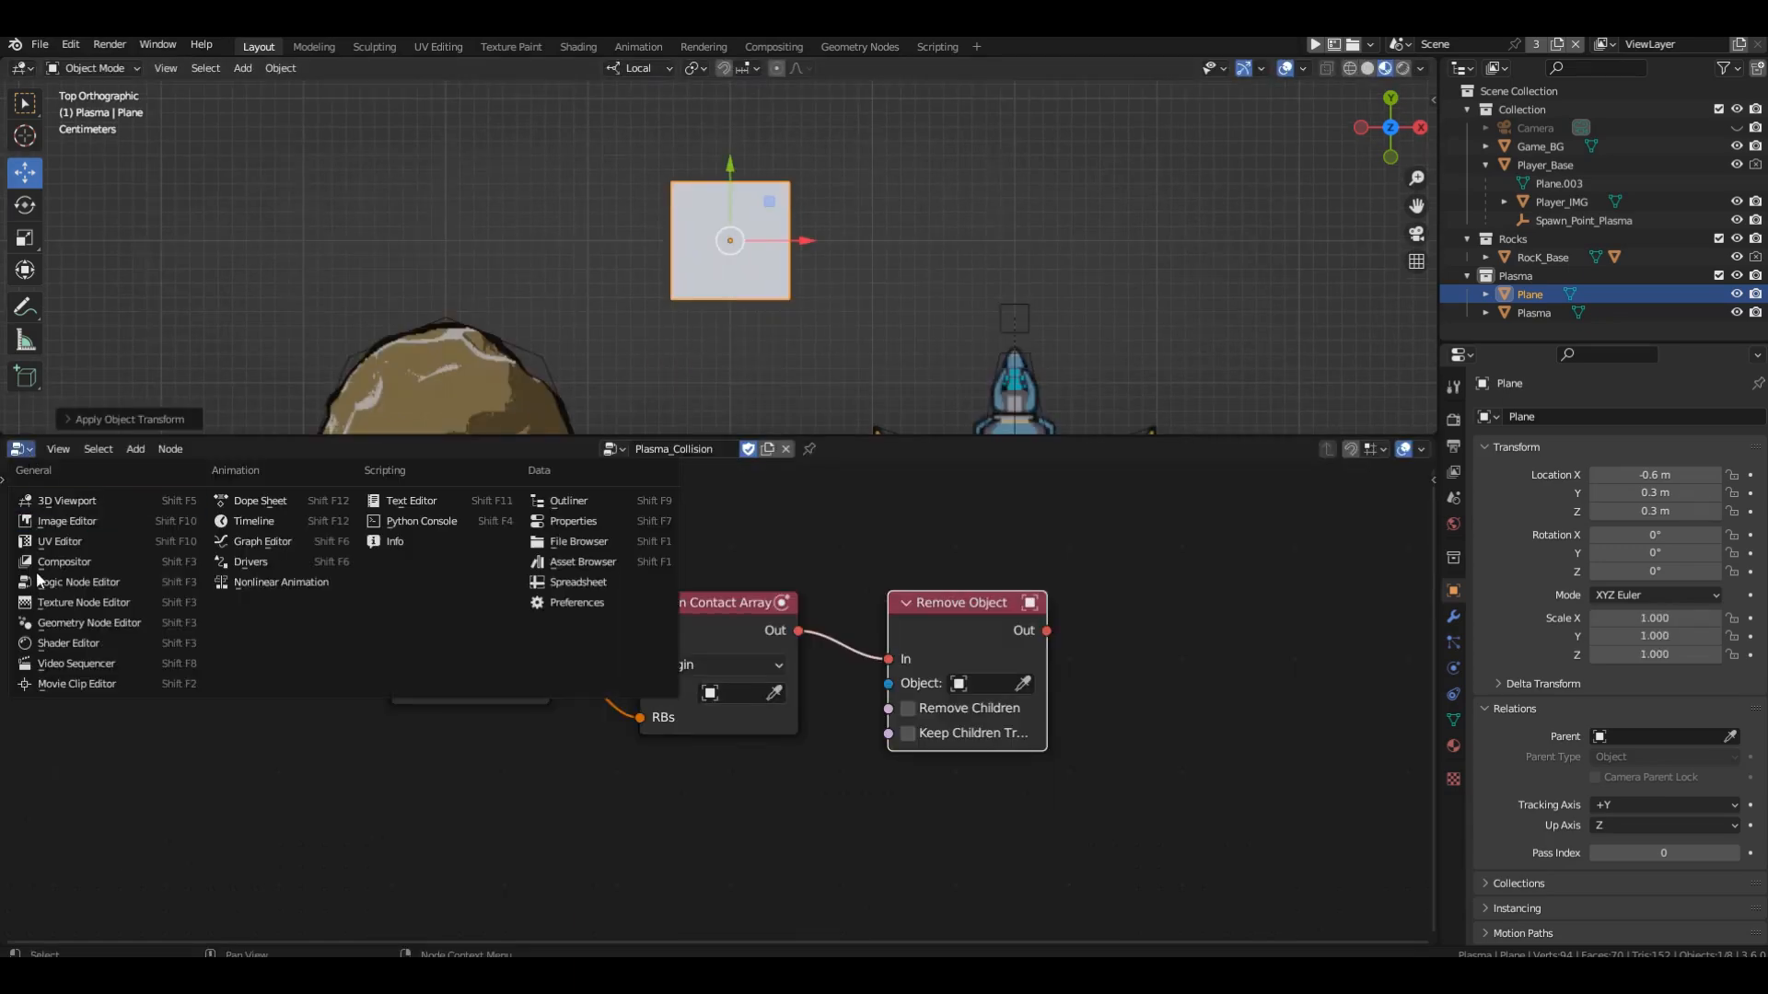
{"action": "left_click", "coordinate": [41, 644]}
{"action": "left_click", "coordinate": [759, 452]}
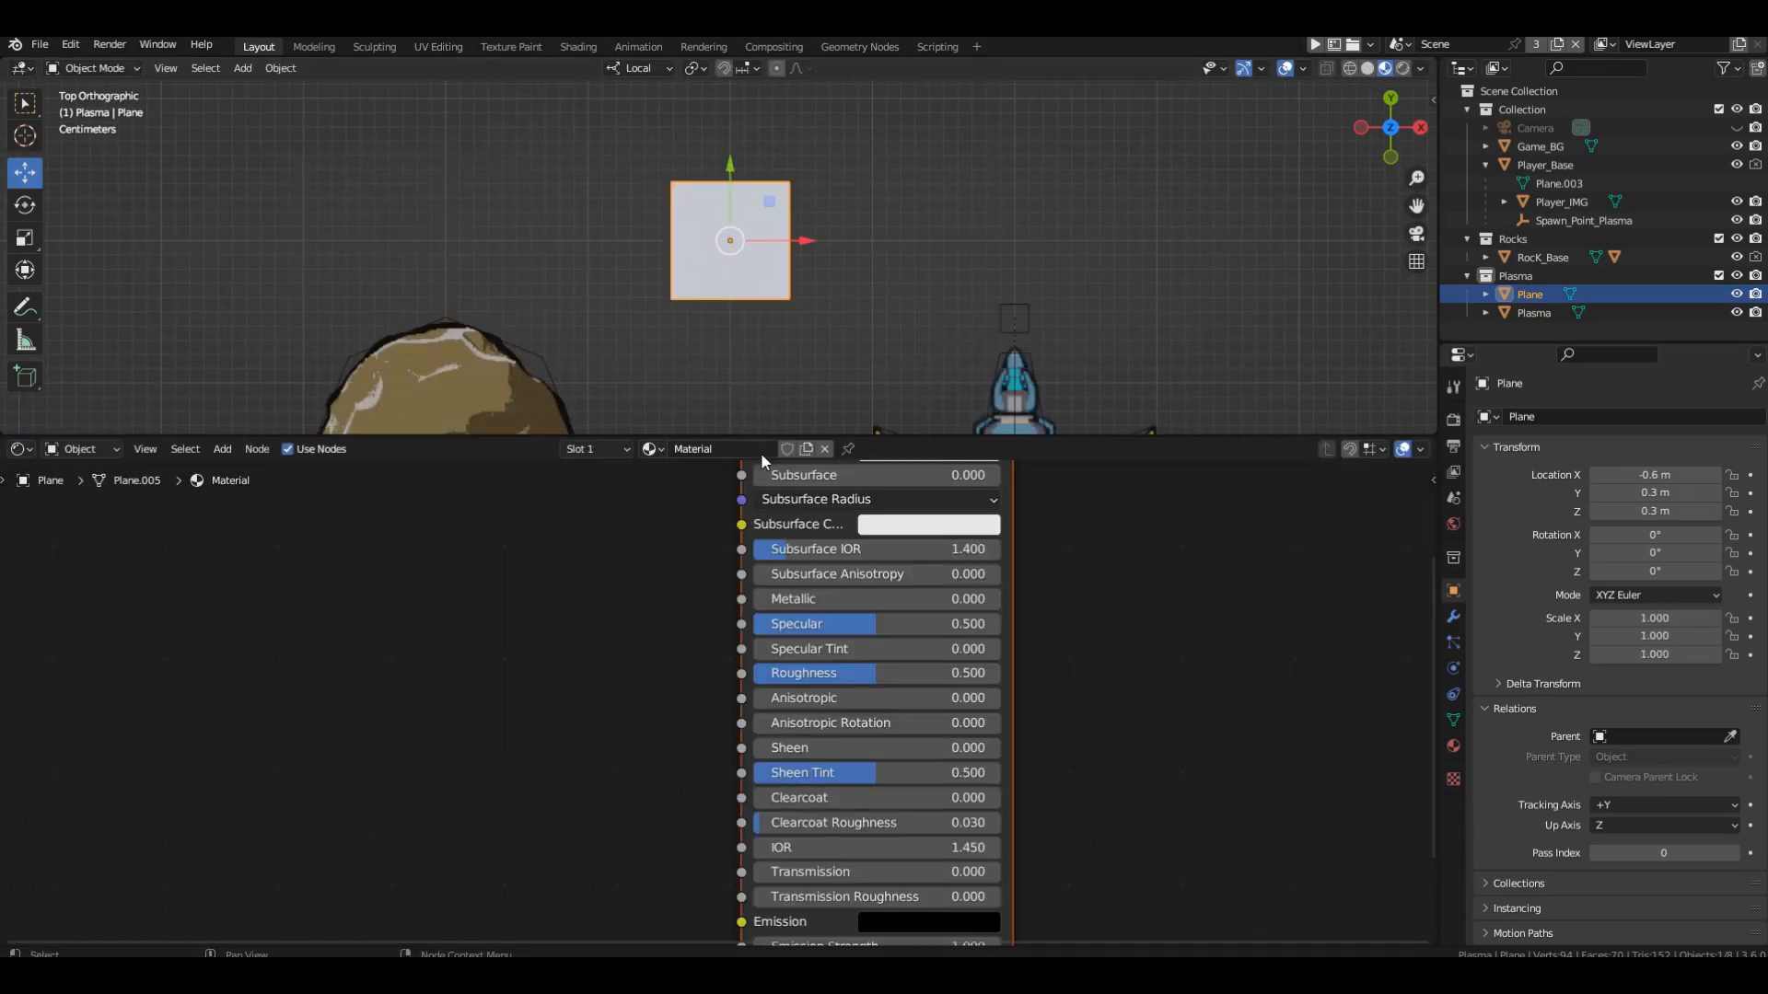
{"action": "double_click", "coordinate": [741, 448]}
{"action": "type", "text": "Sparcles"}
{"action": "key", "text": "Return"}
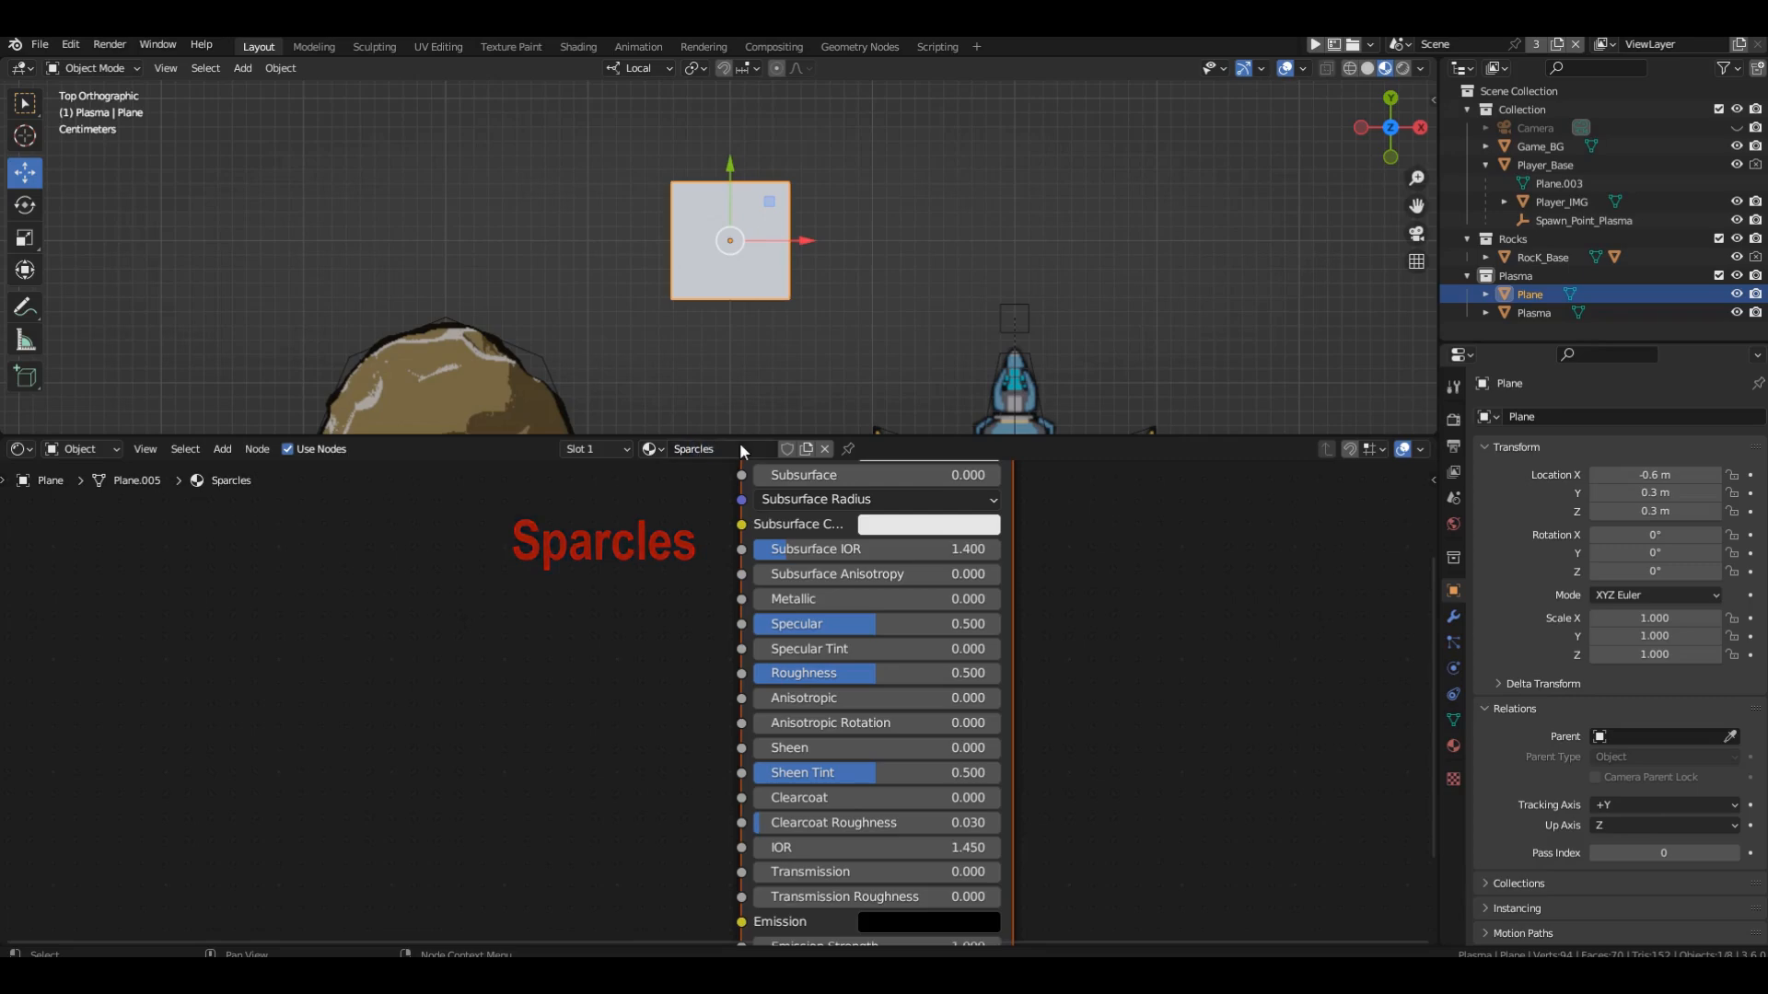
Replace the default shader node with an Armory PBR group and connect its Surface output to the Material Output's Surface.
{"action": "key", "text": "Home"}
{"action": "key", "text": "Delete"}
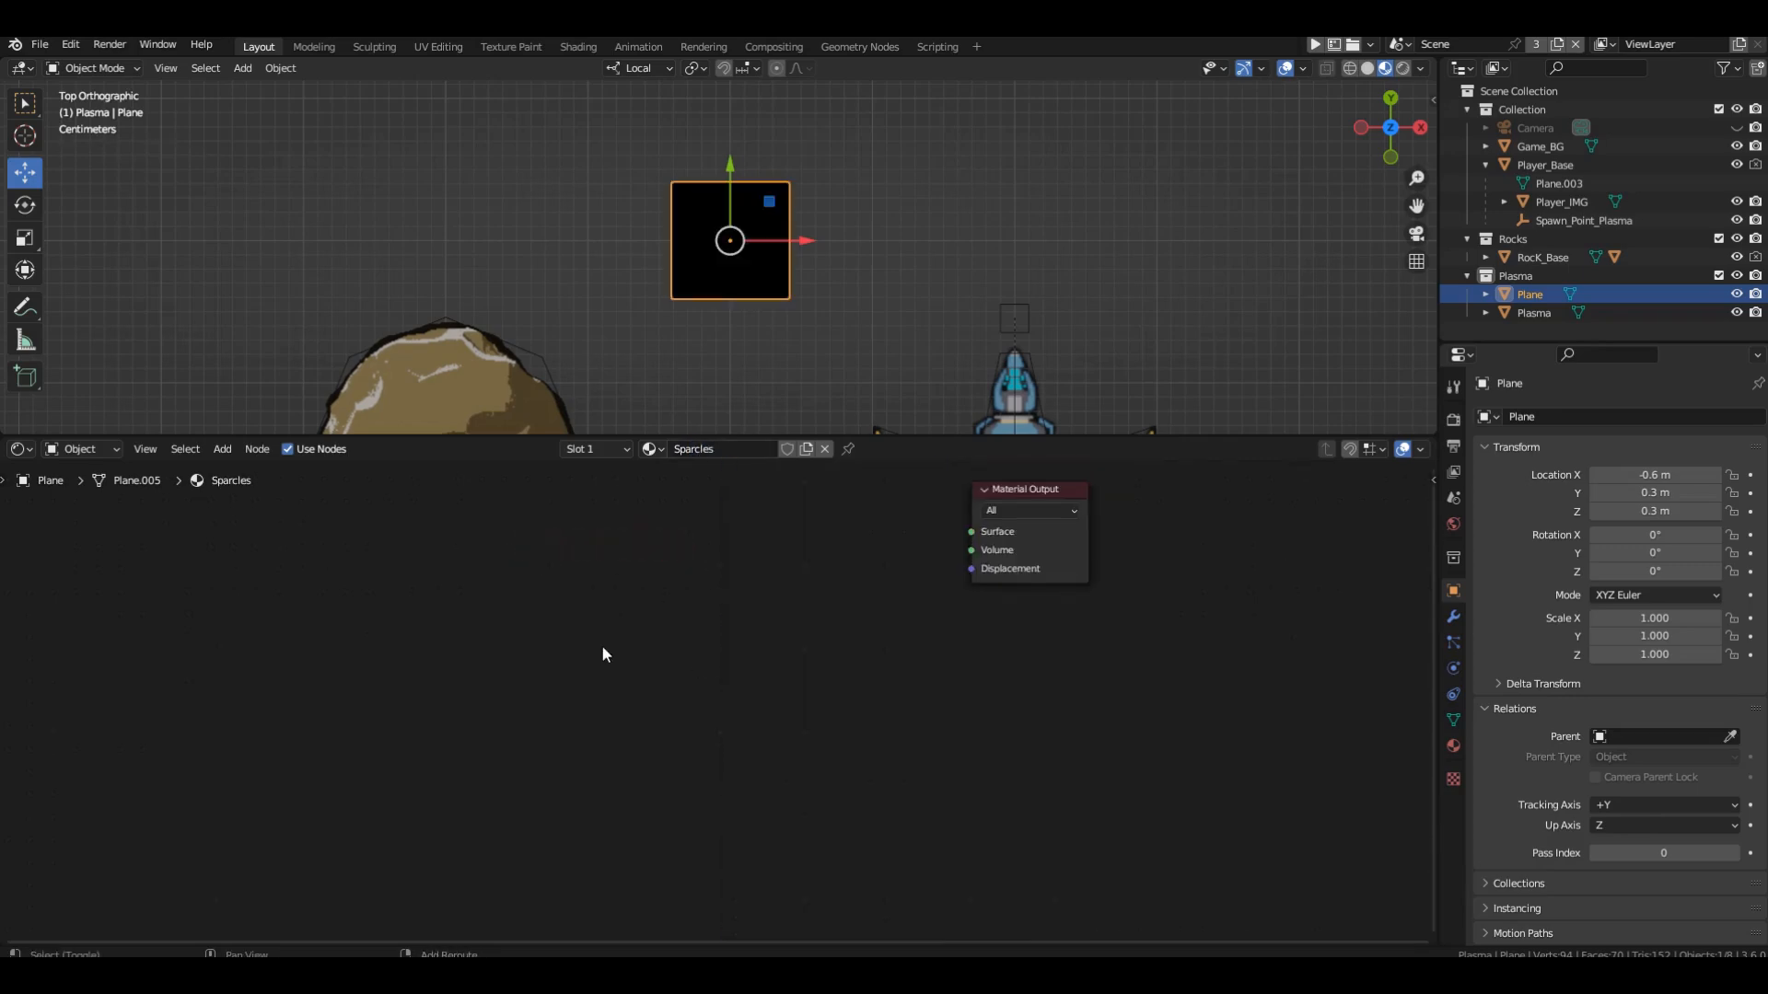
{"action": "key", "text": "shift+a"}
{"action": "mouse_move", "coordinate": [643, 810]}
{"action": "left_click", "coordinate": [692, 862]}
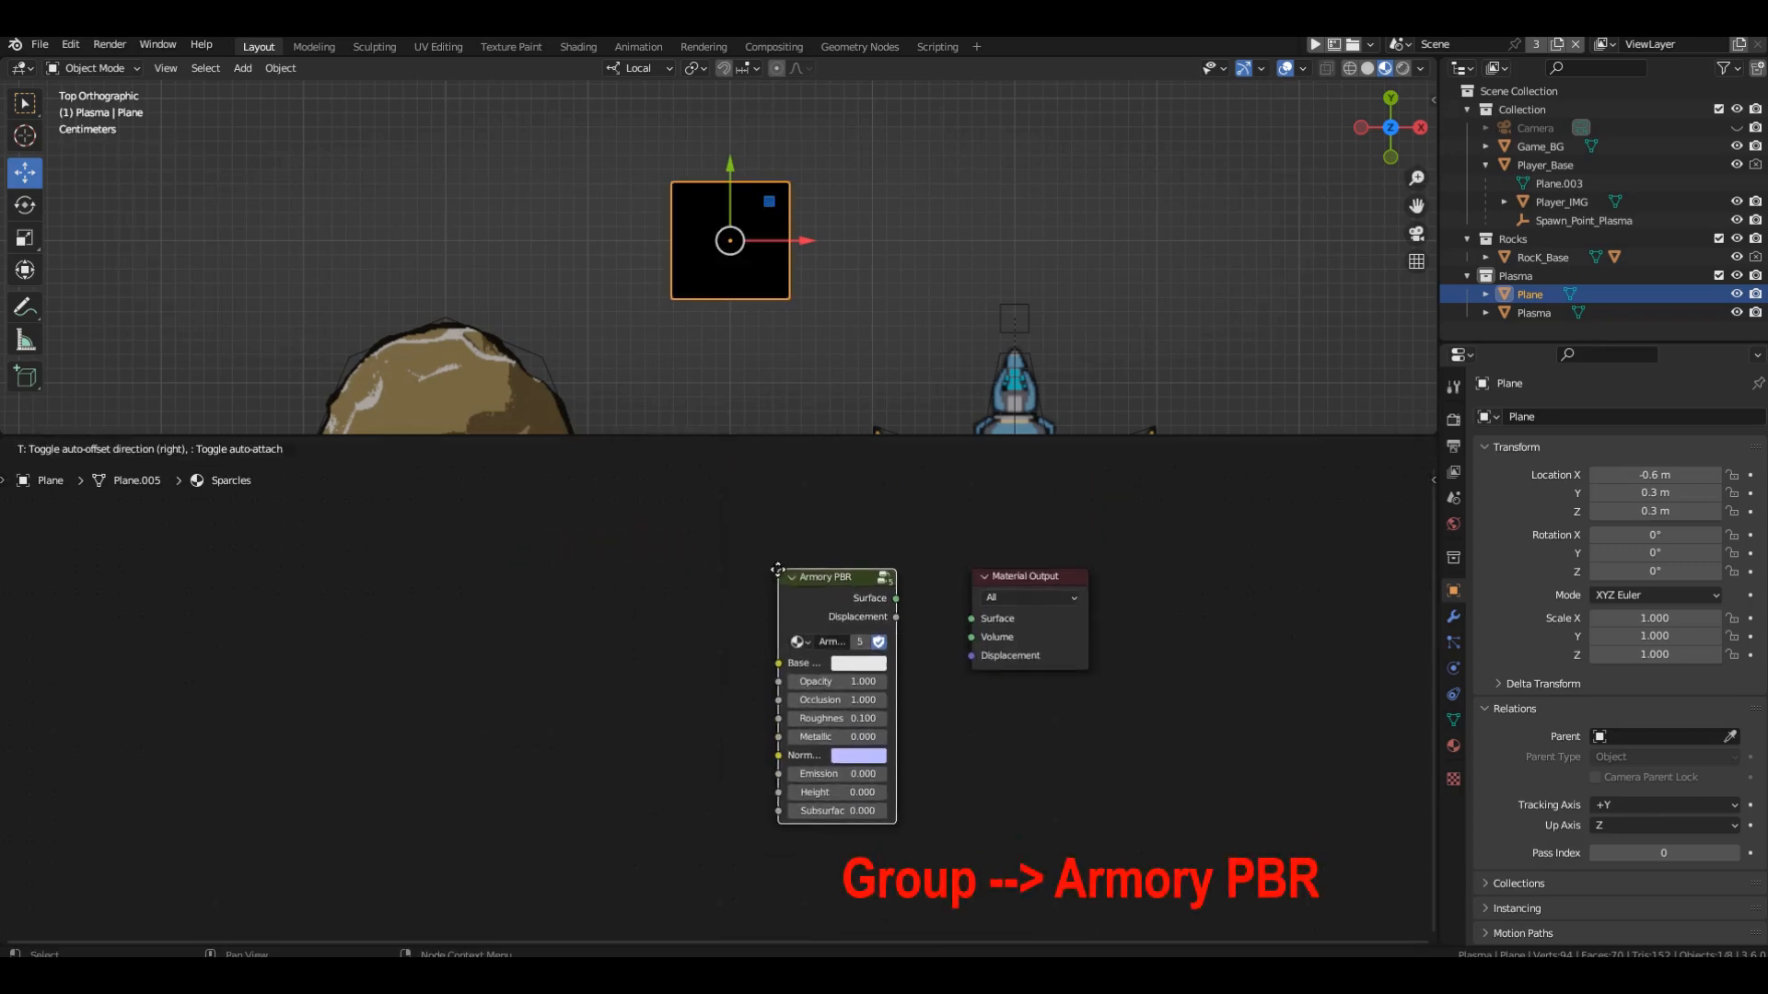
{"action": "left_click", "coordinate": [777, 569]}
{"action": "left_click_drag", "start_coordinate": [895, 598], "coordinate": [971, 618]}
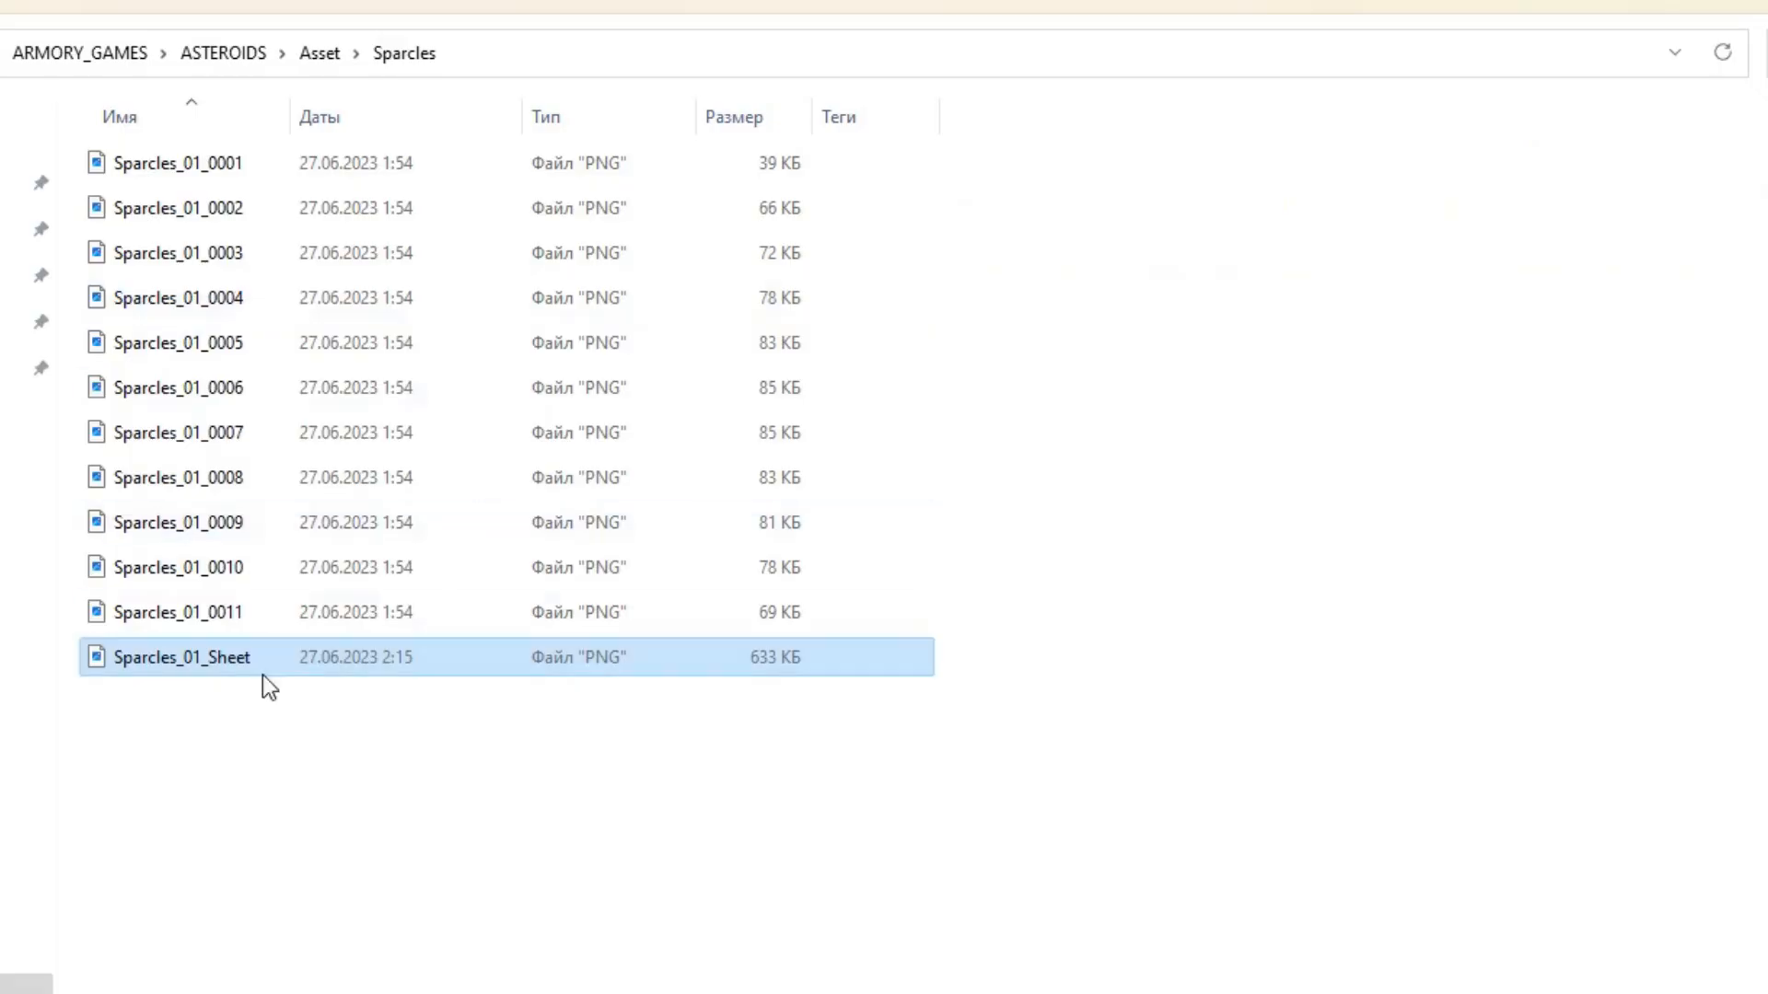
Bring the Sparcles_01_Sheet image into the material as a texture and connect its Color to the Armory PBR Base Color.
{"action": "left_click_drag", "start_coordinate": [146, 671], "coordinate": [237, 748]}
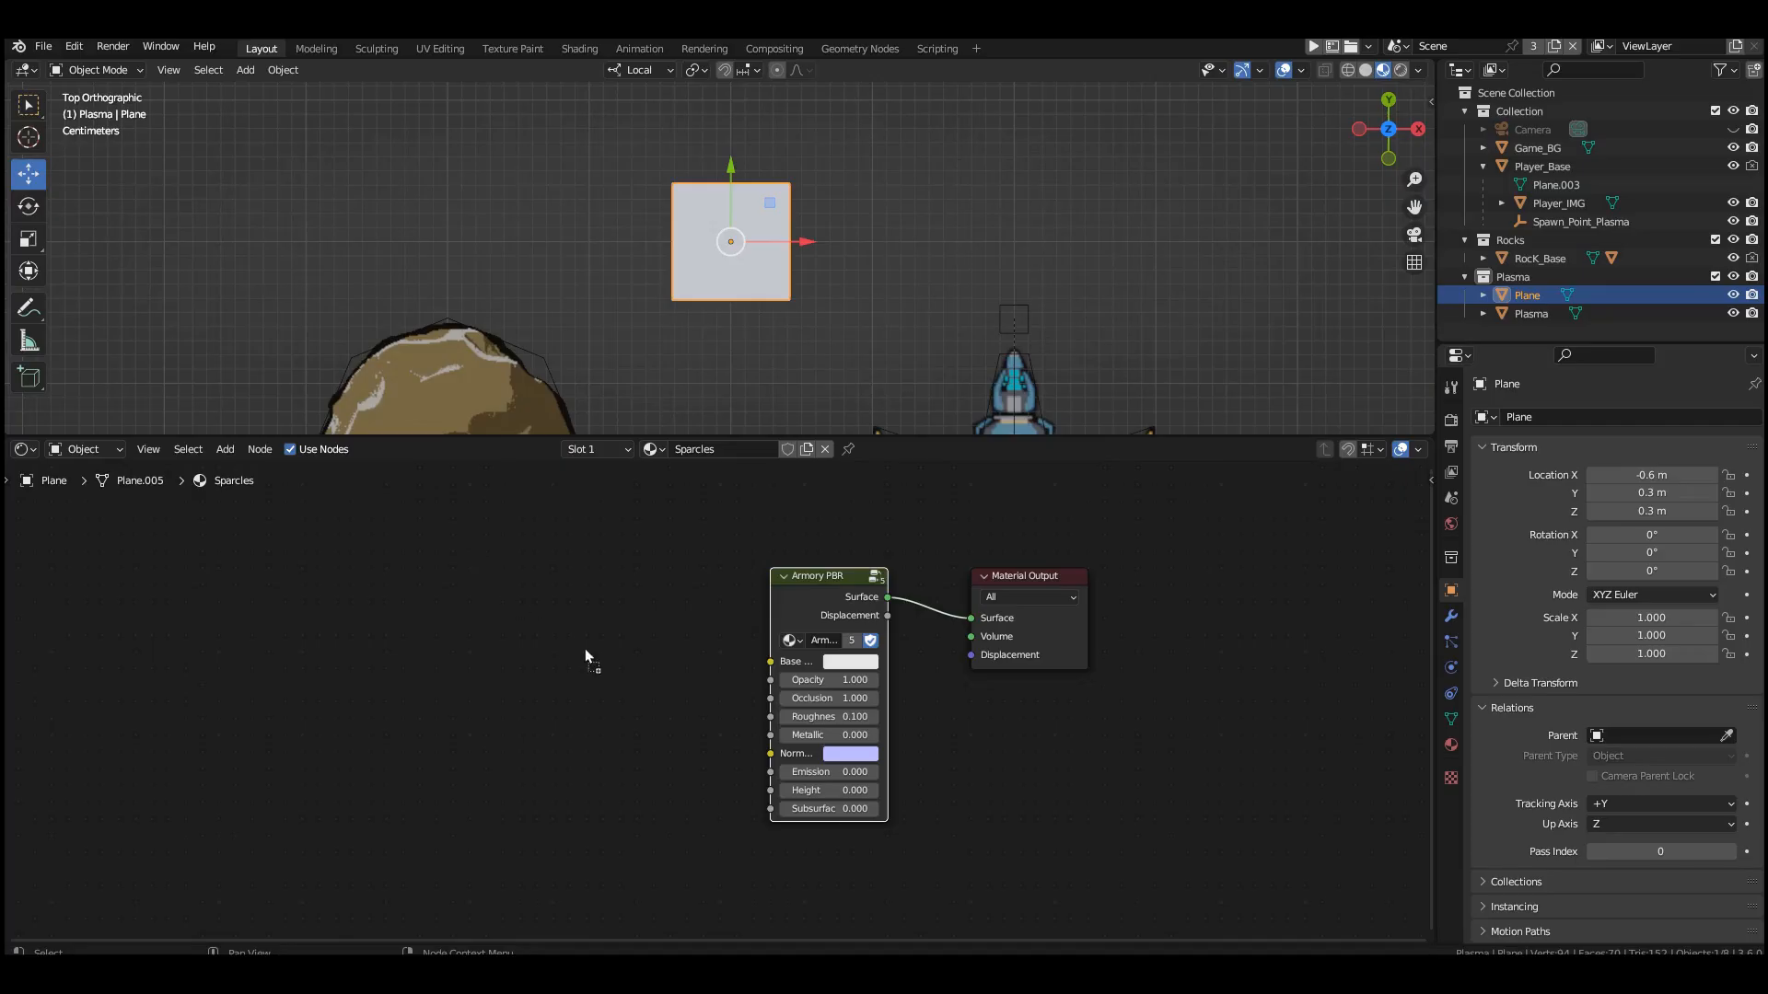
{"action": "left_click_drag", "start_coordinate": [583, 648], "coordinate": [512, 567]}
{"action": "scroll", "coordinate": [588, 646], "scroll_direction": "up", "scroll_amount": 2}
{"action": "left_click_drag", "start_coordinate": [719, 568], "coordinate": [827, 671]}
{"action": "middle_click_drag", "start_coordinate": [760, 645], "coordinate": [660, 627]}
Set the Armory PBR node's Occlusion to 0, Roughness to 1 and Emission to 1.
{"action": "left_click", "coordinate": [815, 710]}
{"action": "type", "text": "0"}
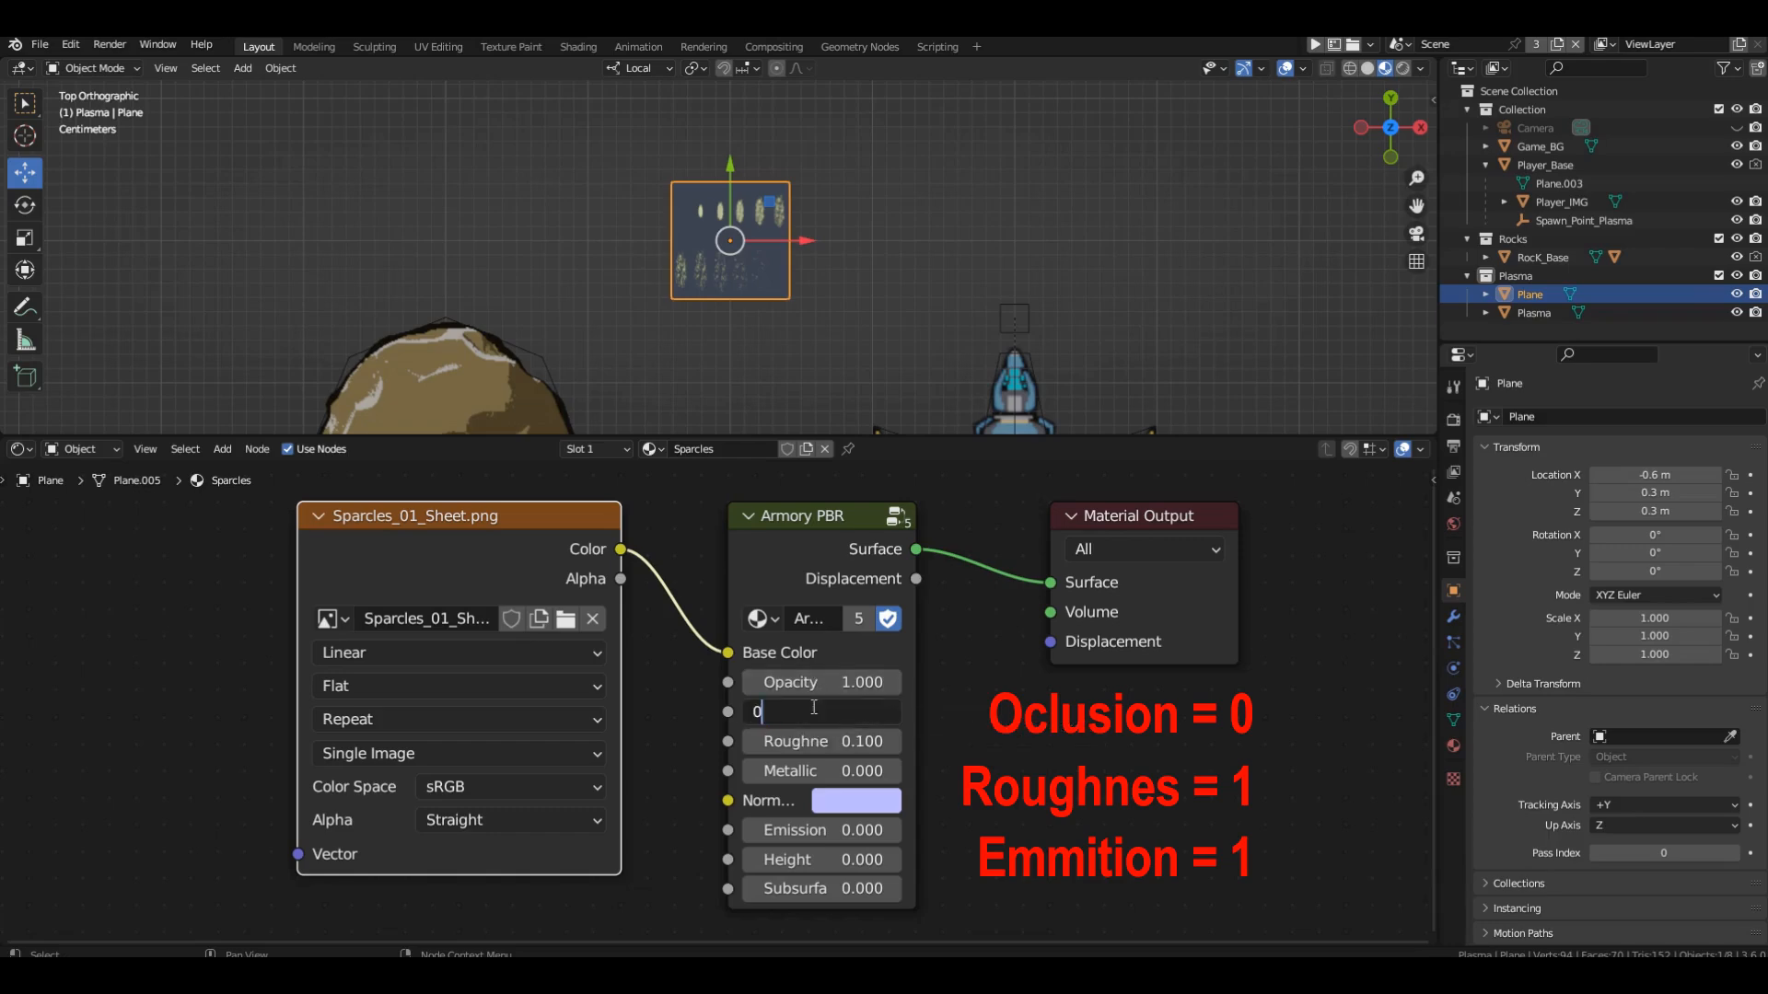
{"action": "key", "text": "Return"}
{"action": "left_click", "coordinate": [820, 740]}
{"action": "type", "text": "1"}
{"action": "key", "text": "Return"}
{"action": "left_click", "coordinate": [816, 829]}
{"action": "type", "text": "1"}
{"action": "key", "text": "Return"}
{"action": "scroll", "coordinate": [741, 231], "scroll_direction": "up", "scroll_amount": 3}
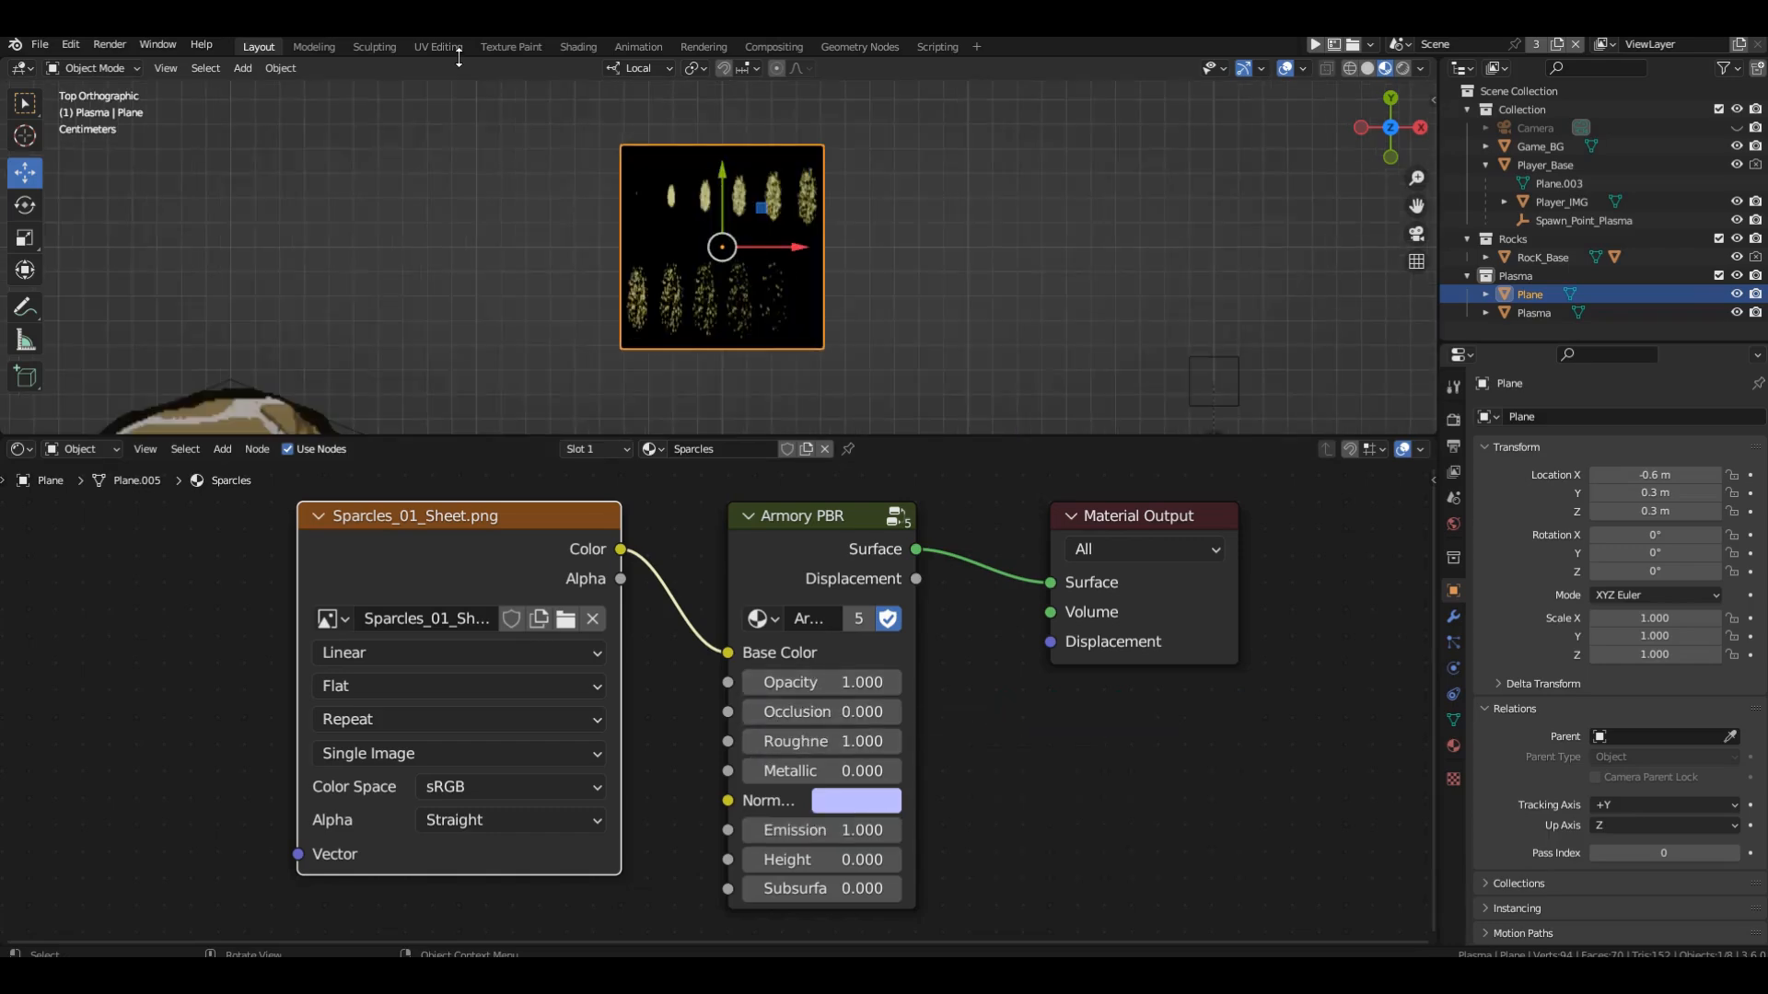
In the UV Editing workspace, scale all of the plane's UVs to 0.166 along X and 0.5 along Y.
{"action": "left_click", "coordinate": [456, 48]}
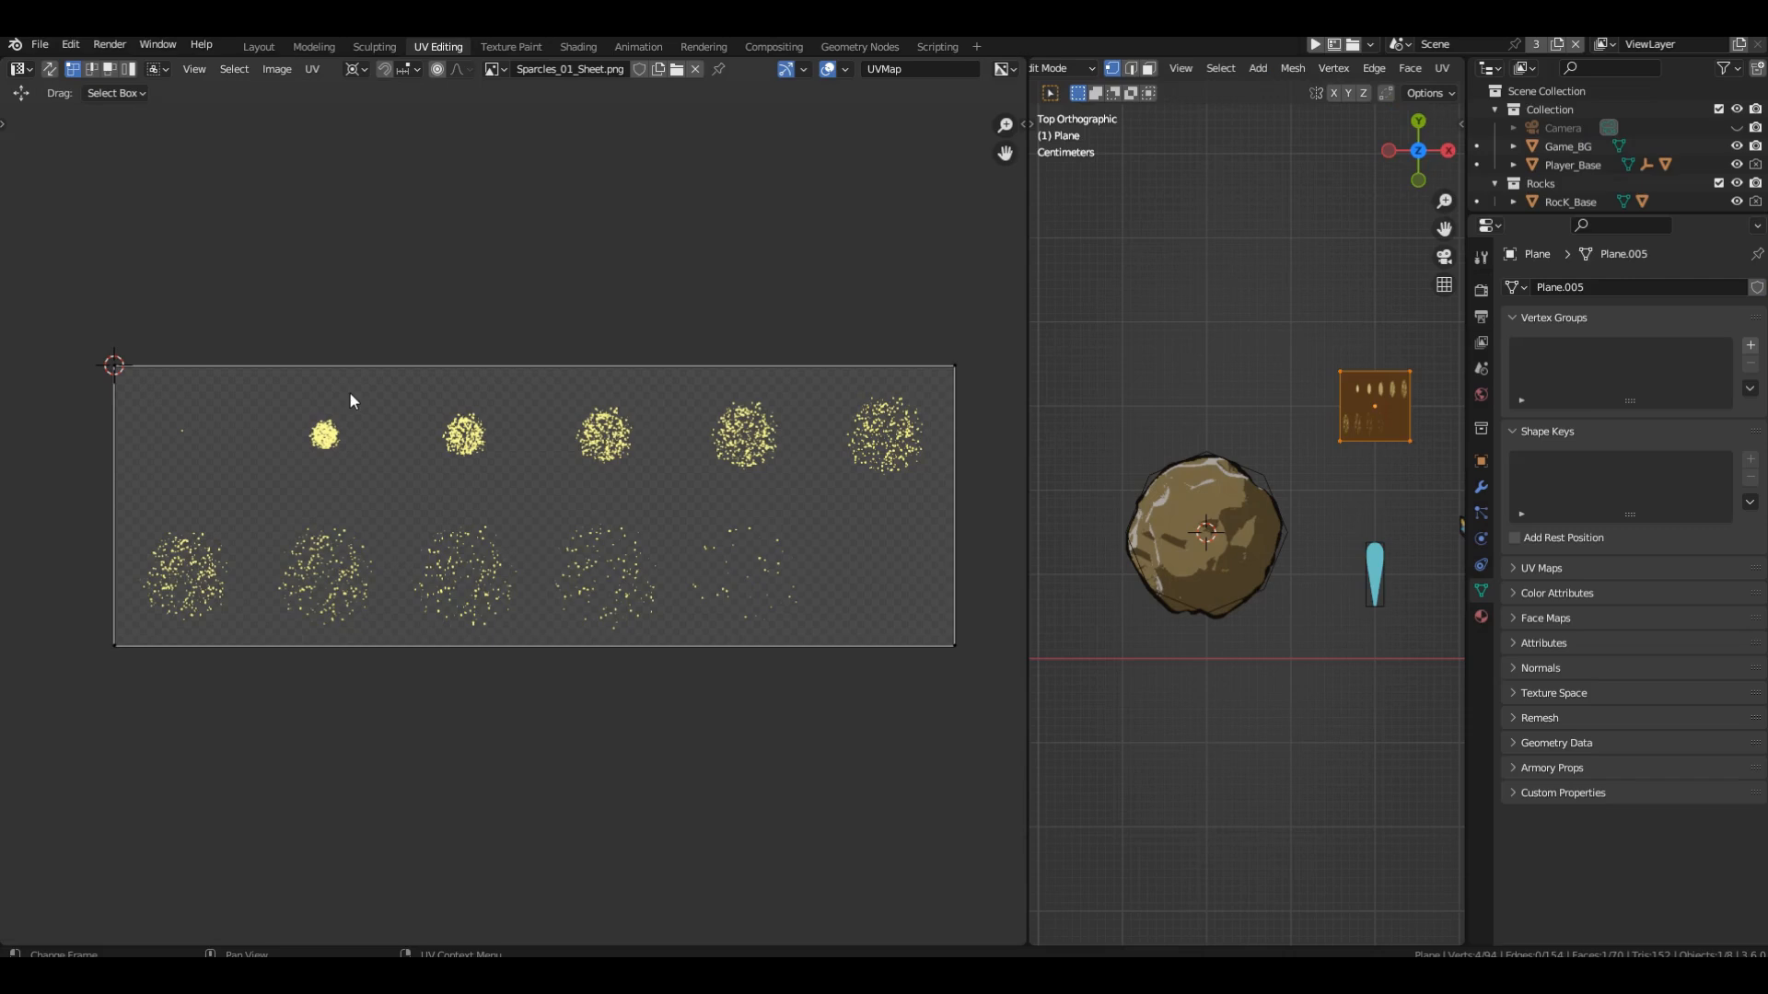
{"action": "key", "text": "a"}
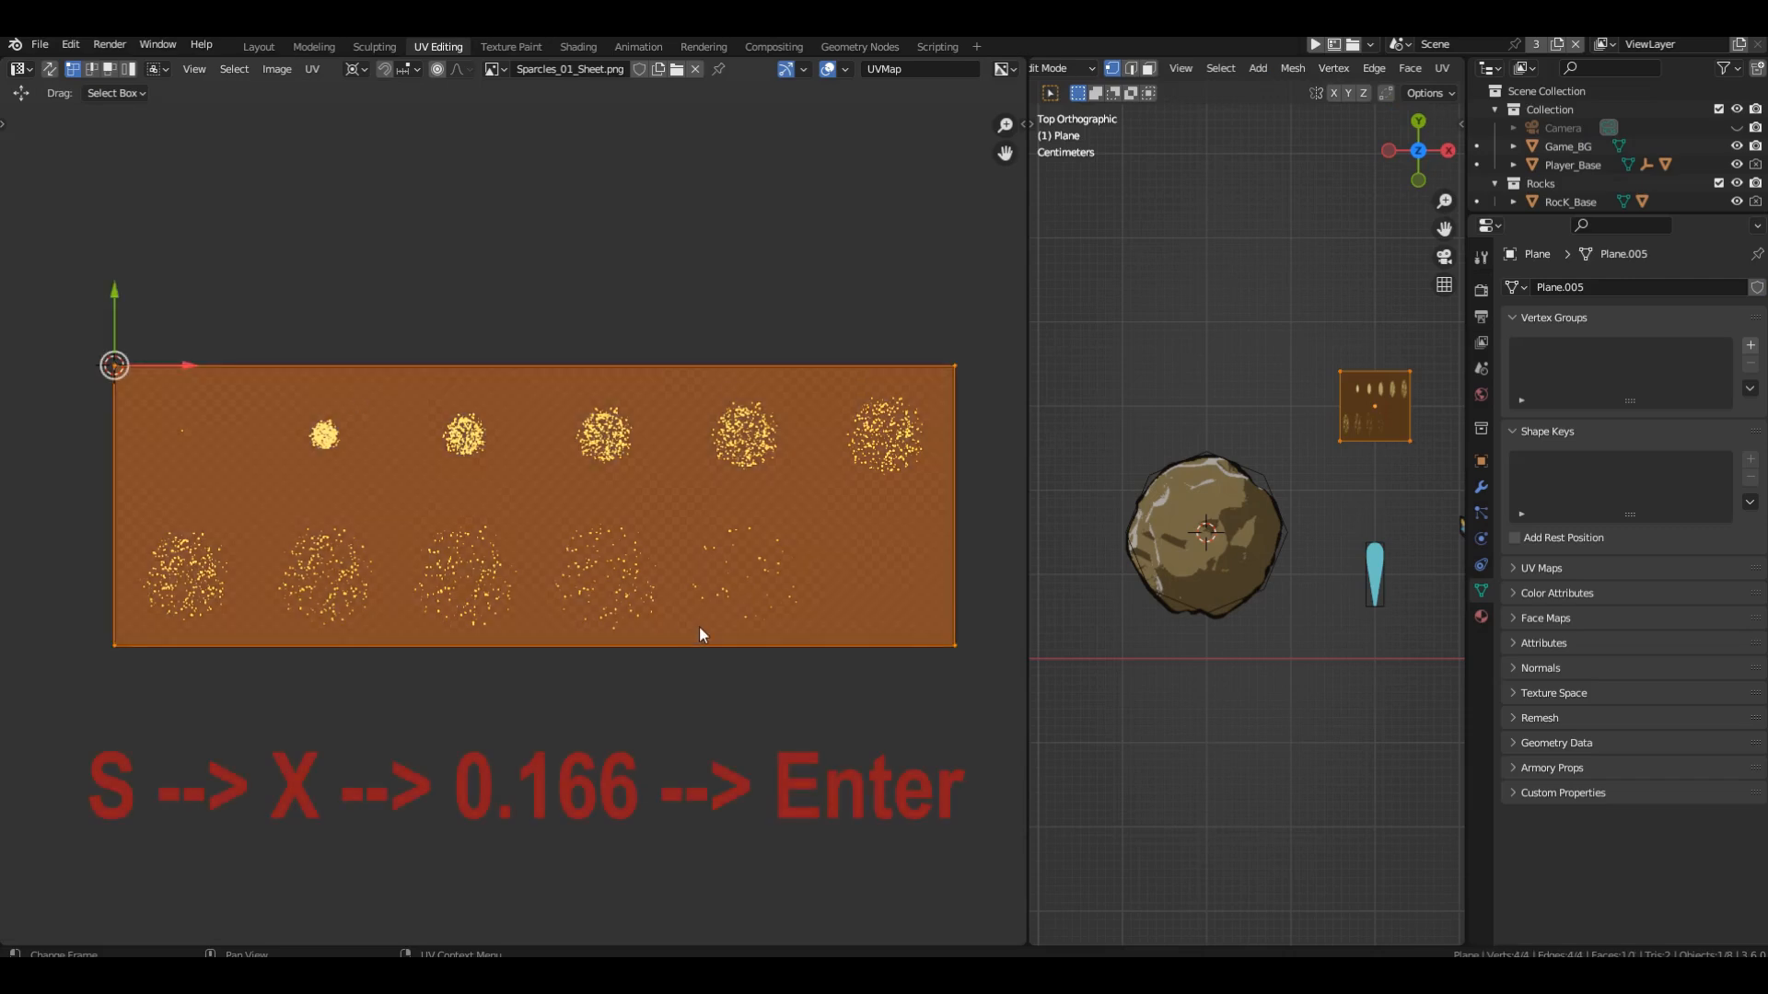
{"action": "key", "text": "s"}
{"action": "key", "text": "x"}
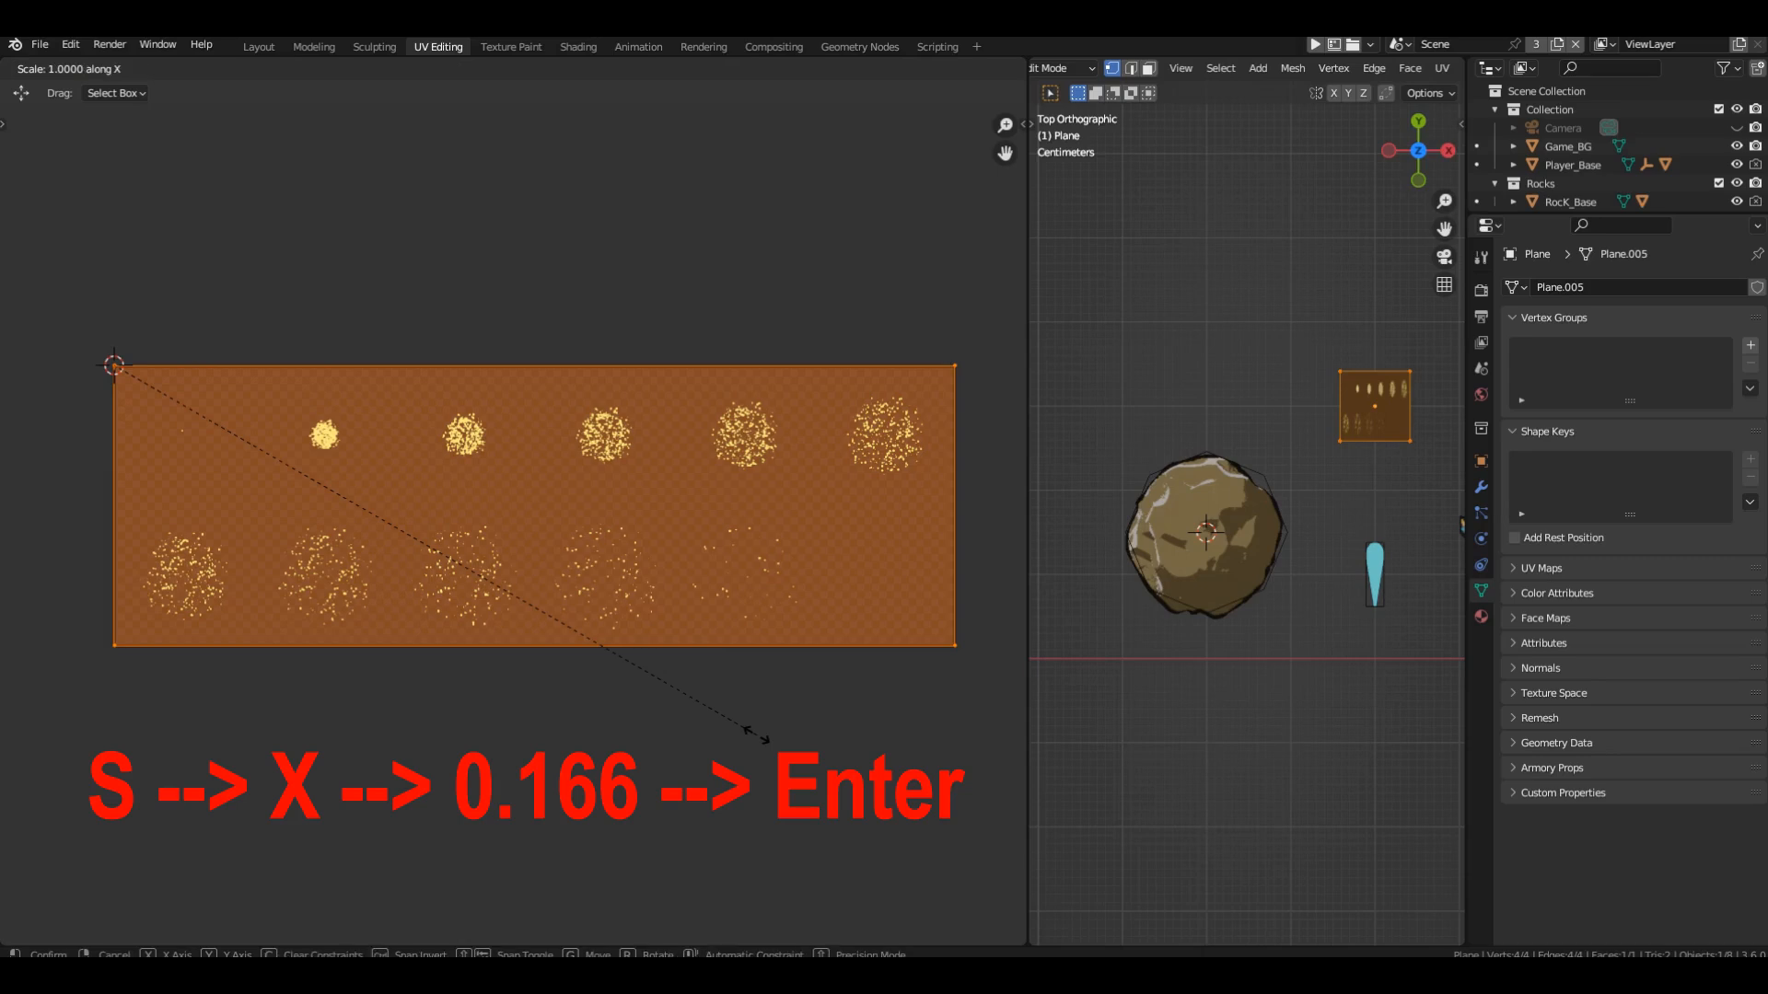
{"action": "type", "text": ".166"}
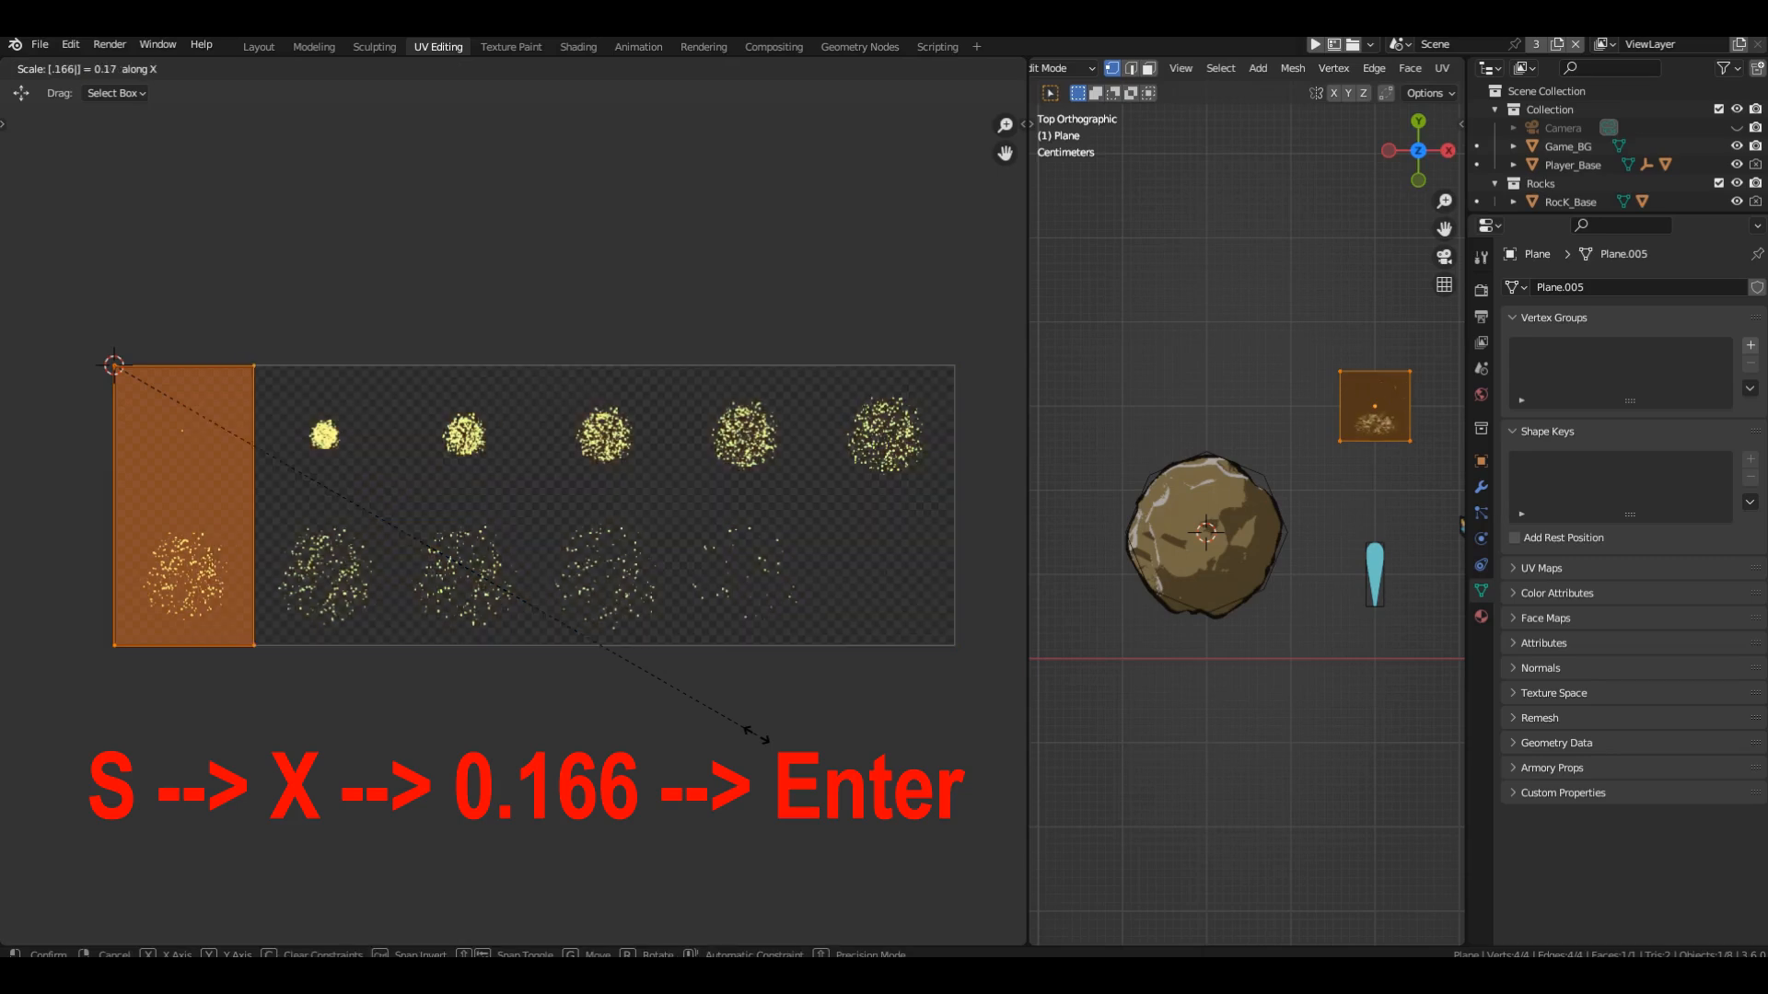
{"action": "key", "text": "Return"}
{"action": "type", "text": "sy"}
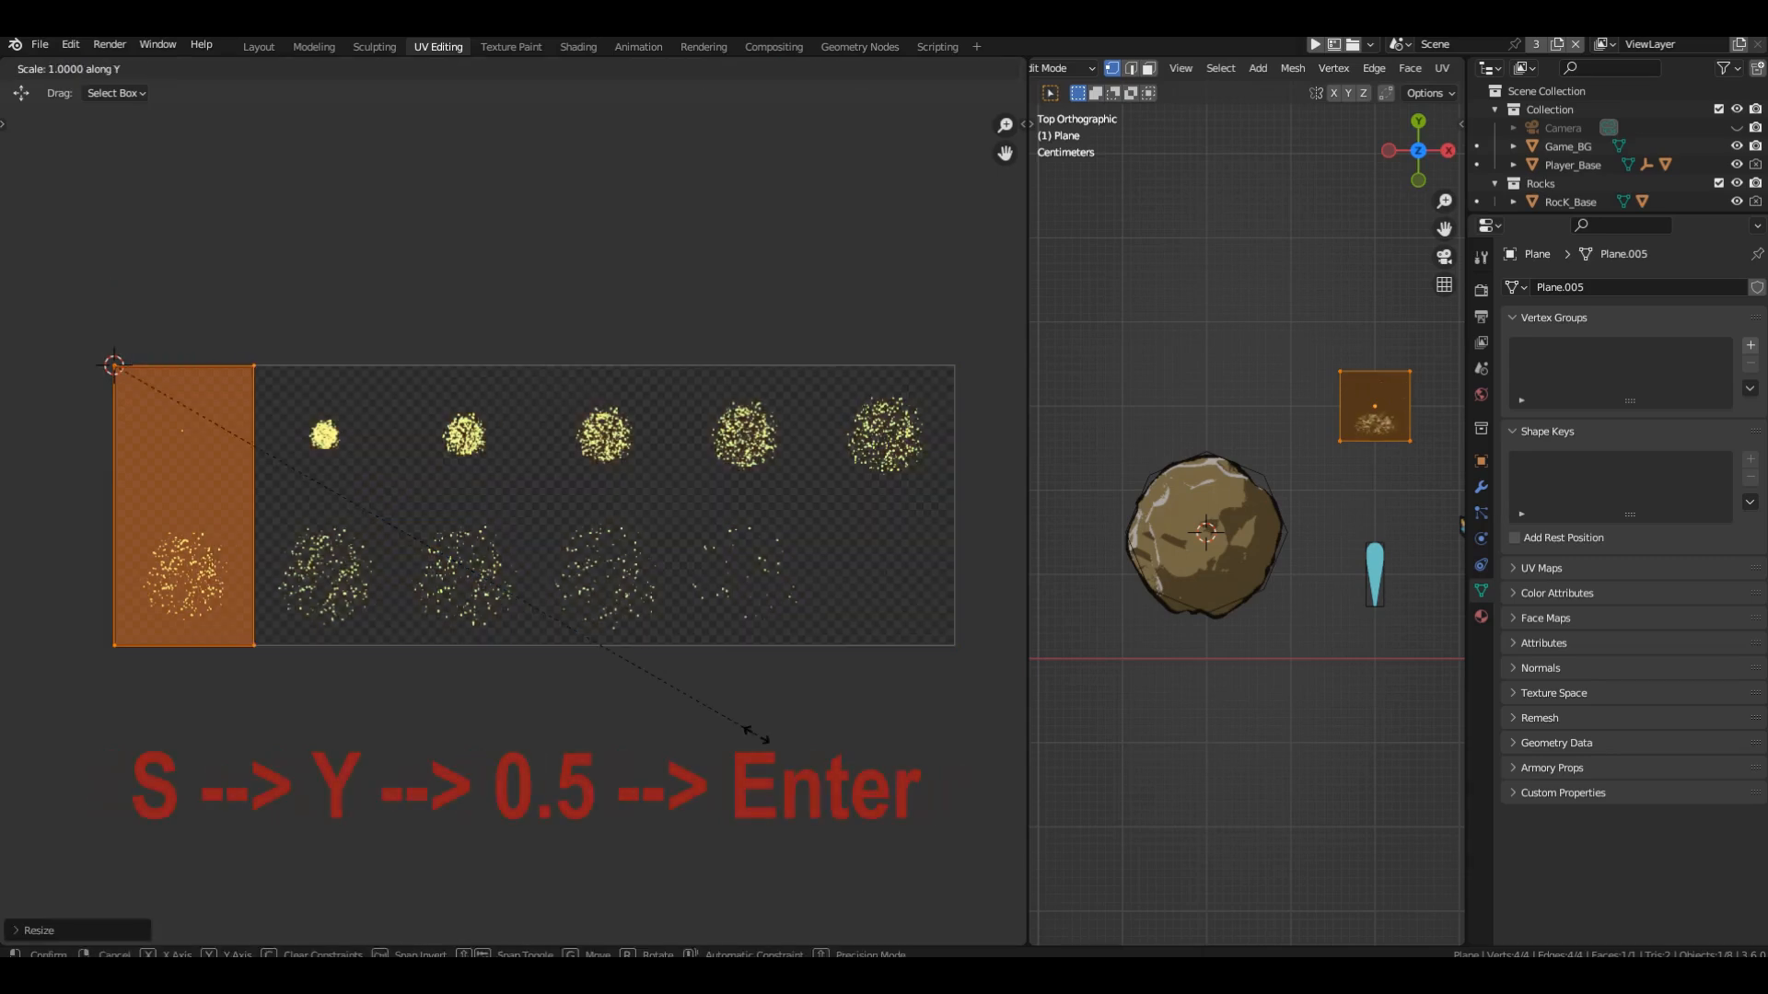
{"action": "type", "text": "0.5"}
{"action": "key", "text": "Return"}
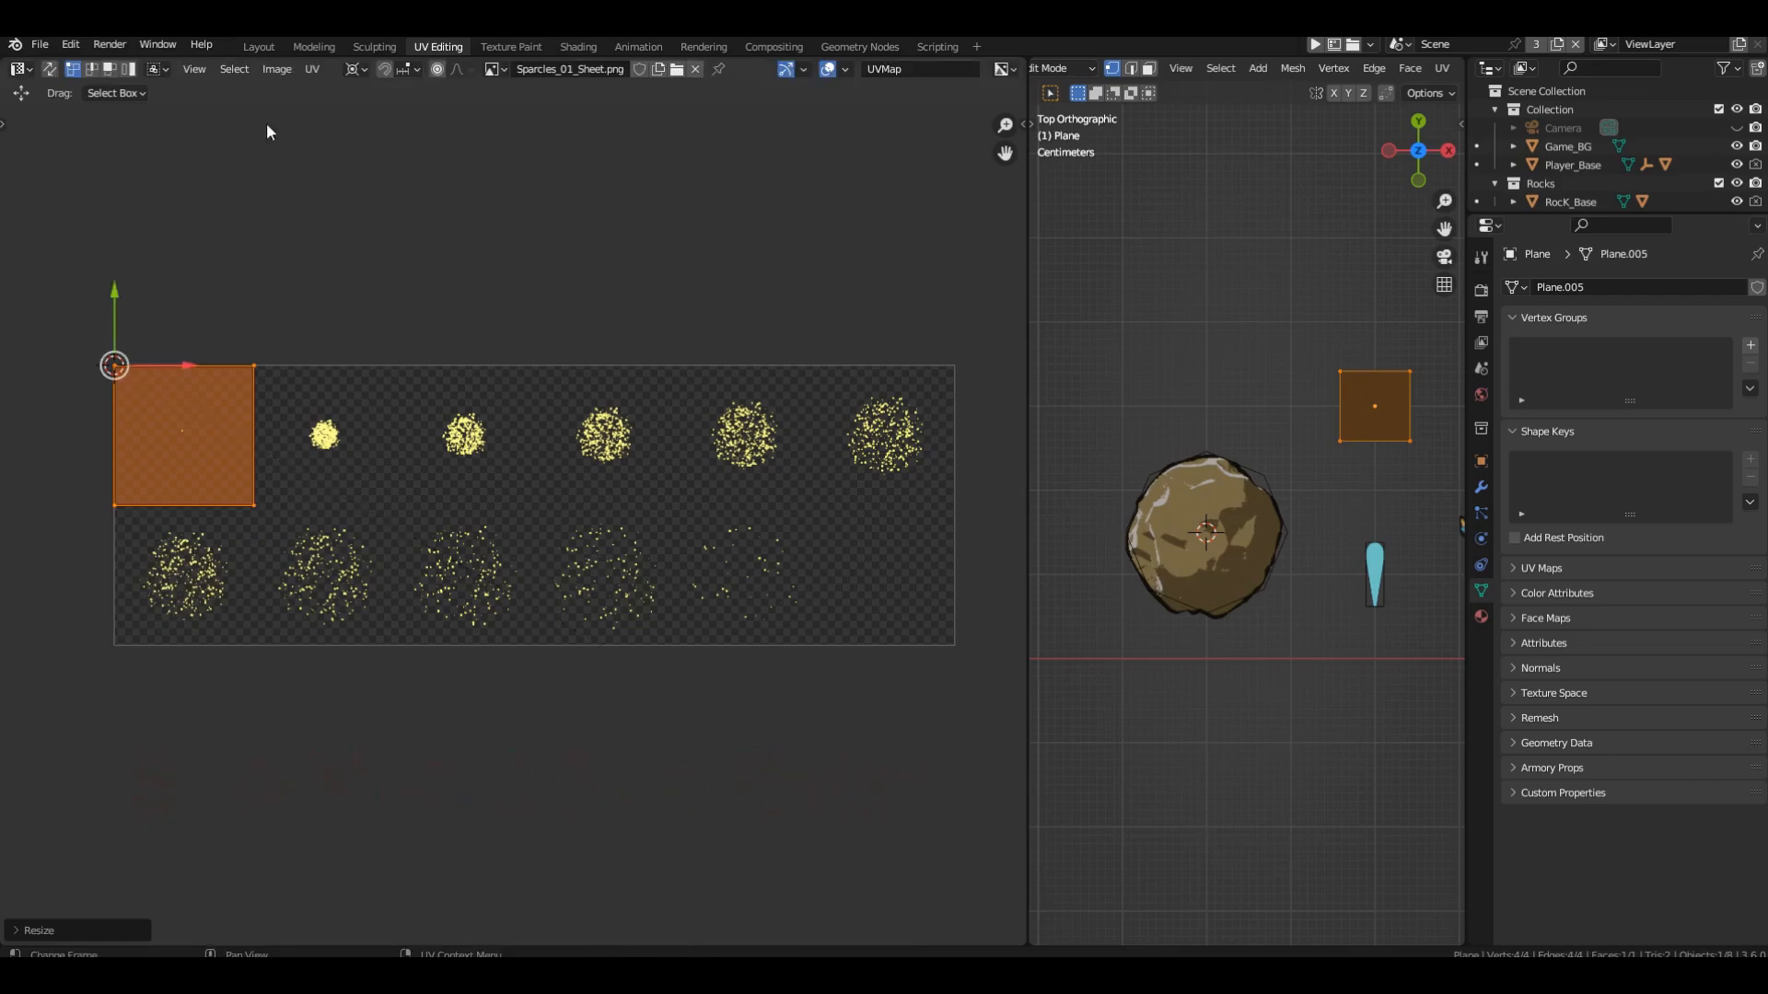
Back in the Layout workspace, rename the plane object Sparcles and turn off its Armory Spawn option.
{"action": "left_click", "coordinate": [259, 46]}
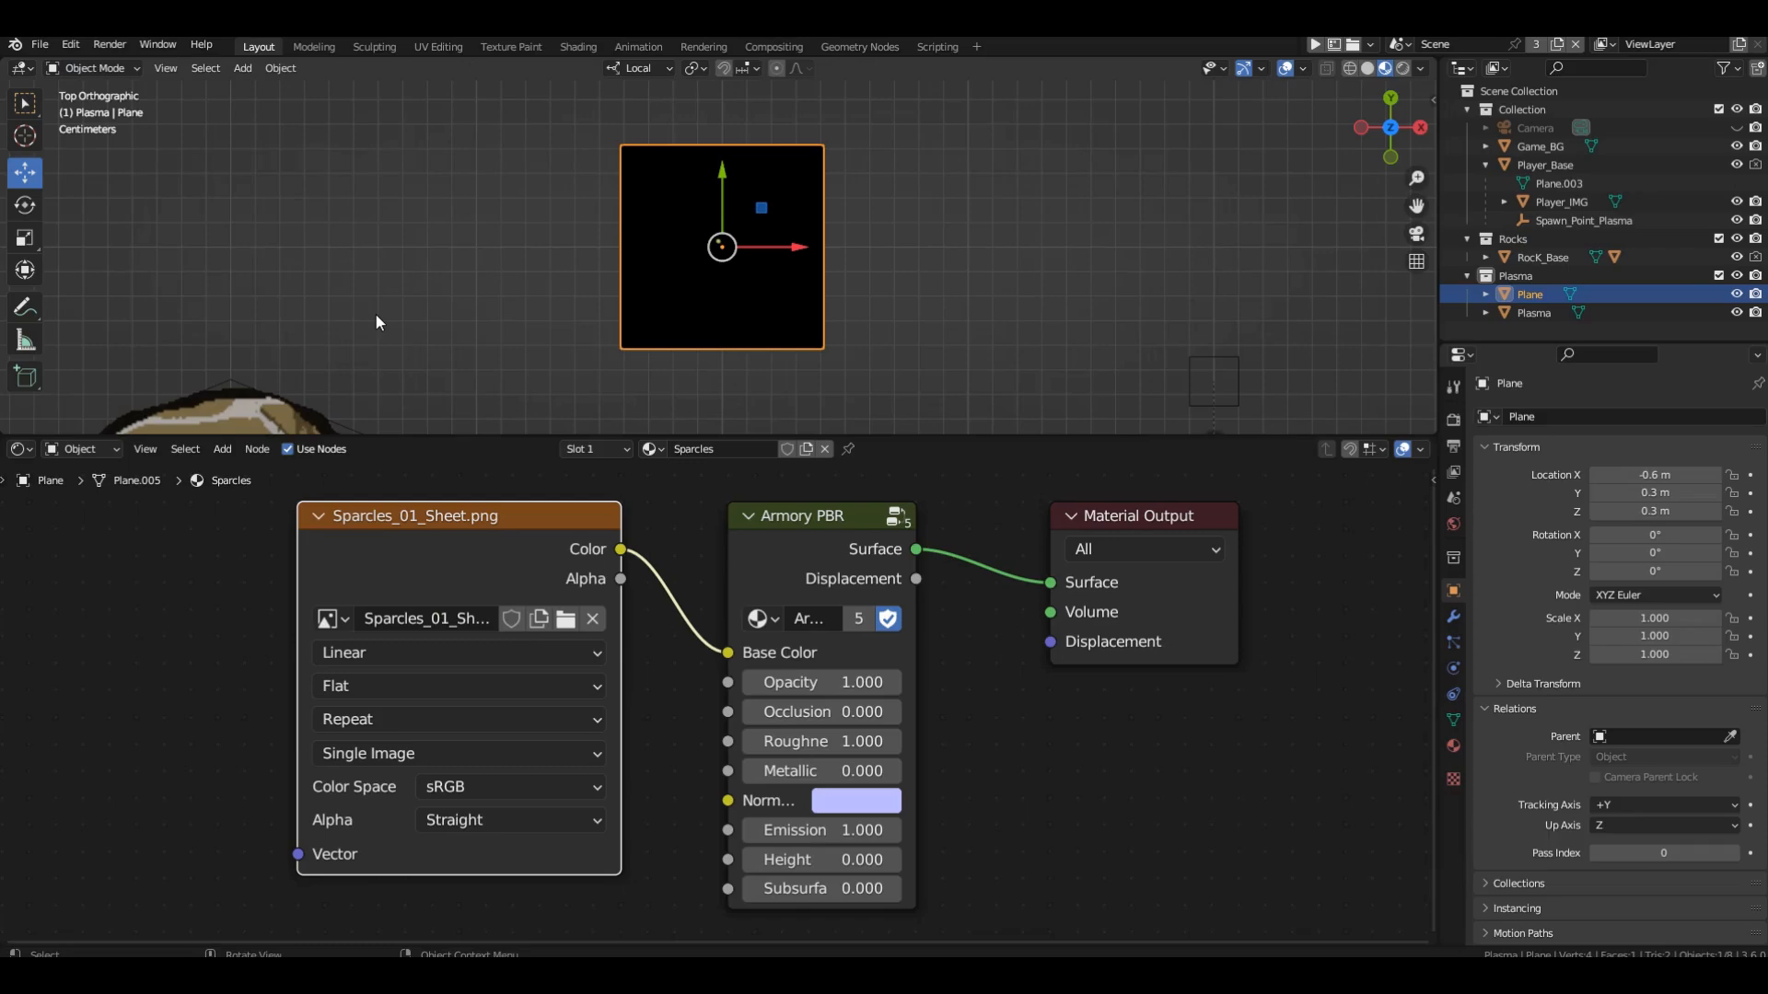
{"action": "key", "text": "F2"}
{"action": "type", "text": "S"}
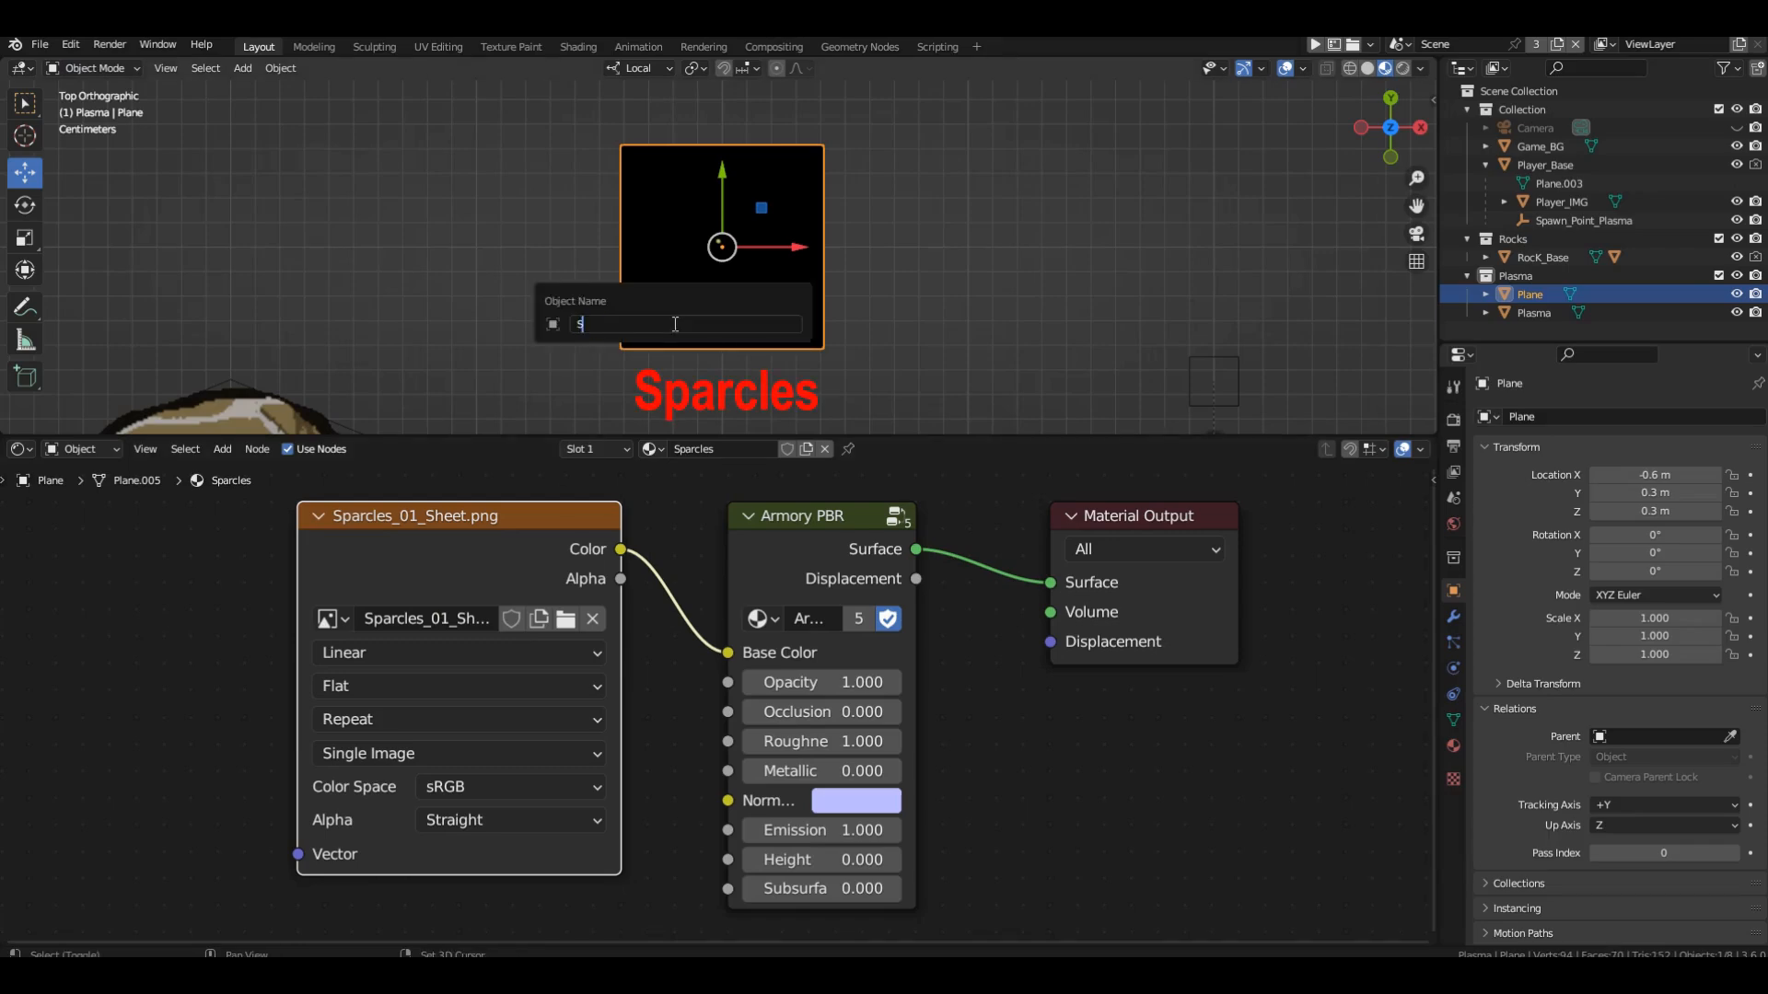
{"action": "type", "text": "parcles"}
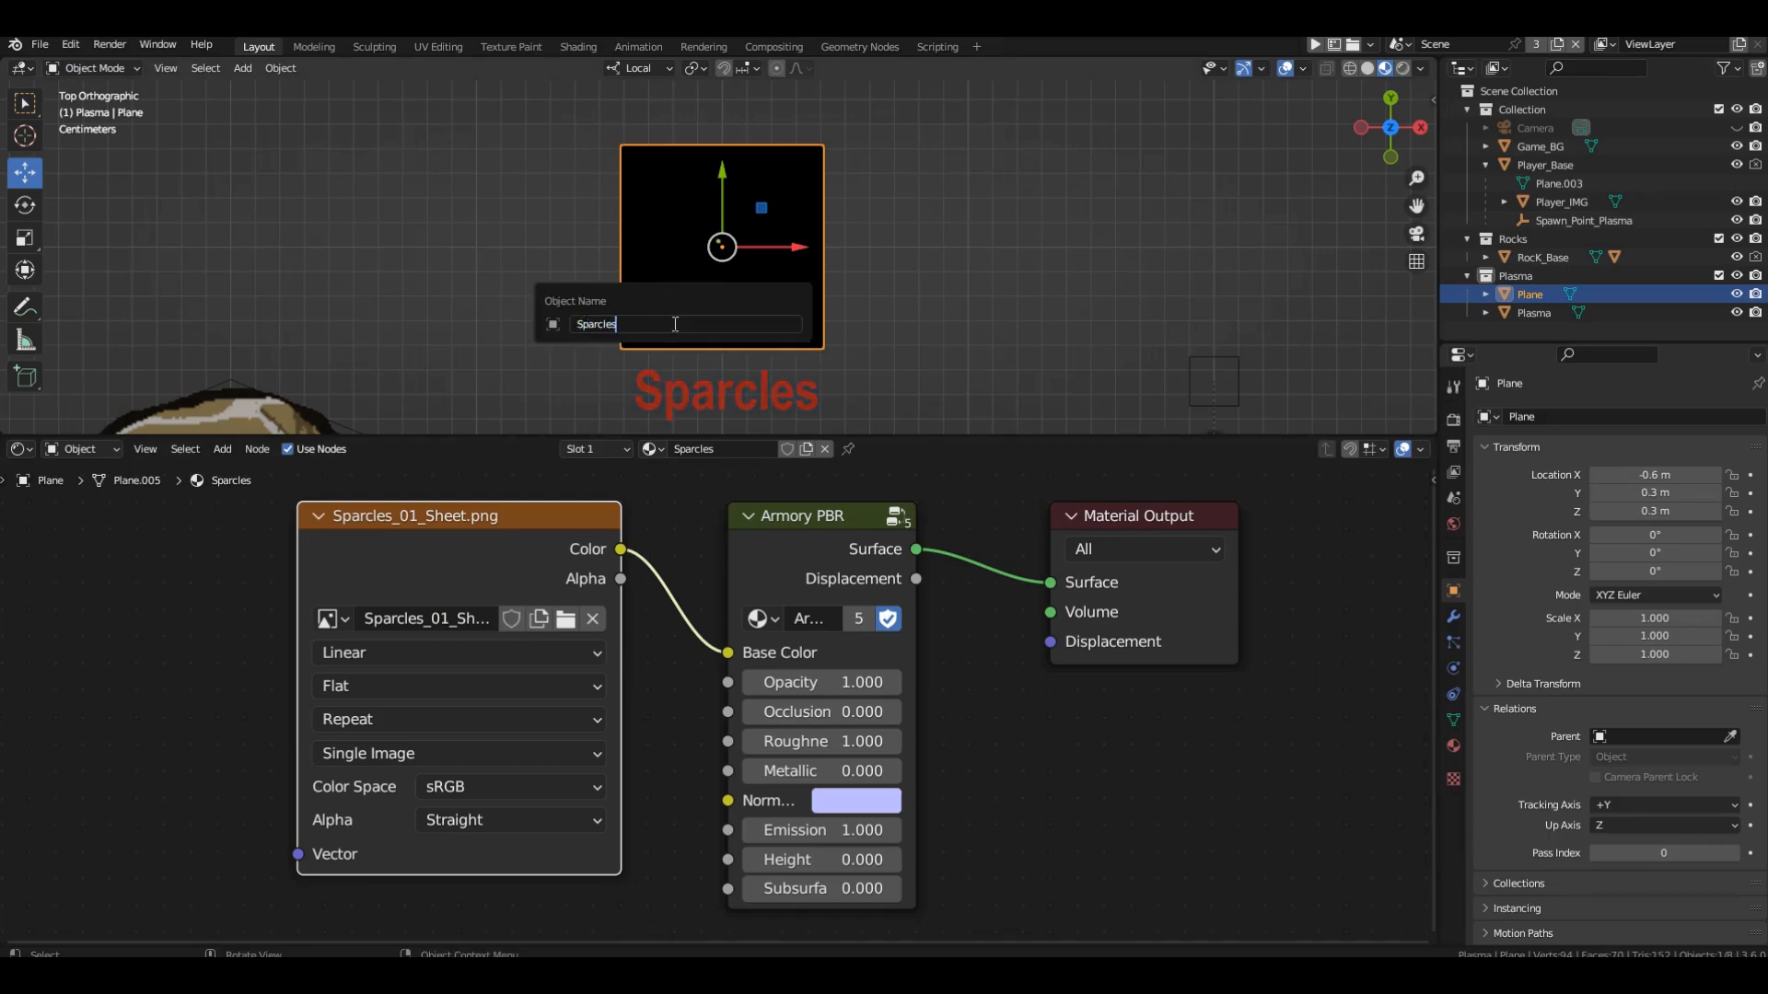
{"action": "key", "text": "Return"}
{"action": "scroll", "coordinate": [1534, 593], "scroll_direction": "down", "scroll_amount": 6}
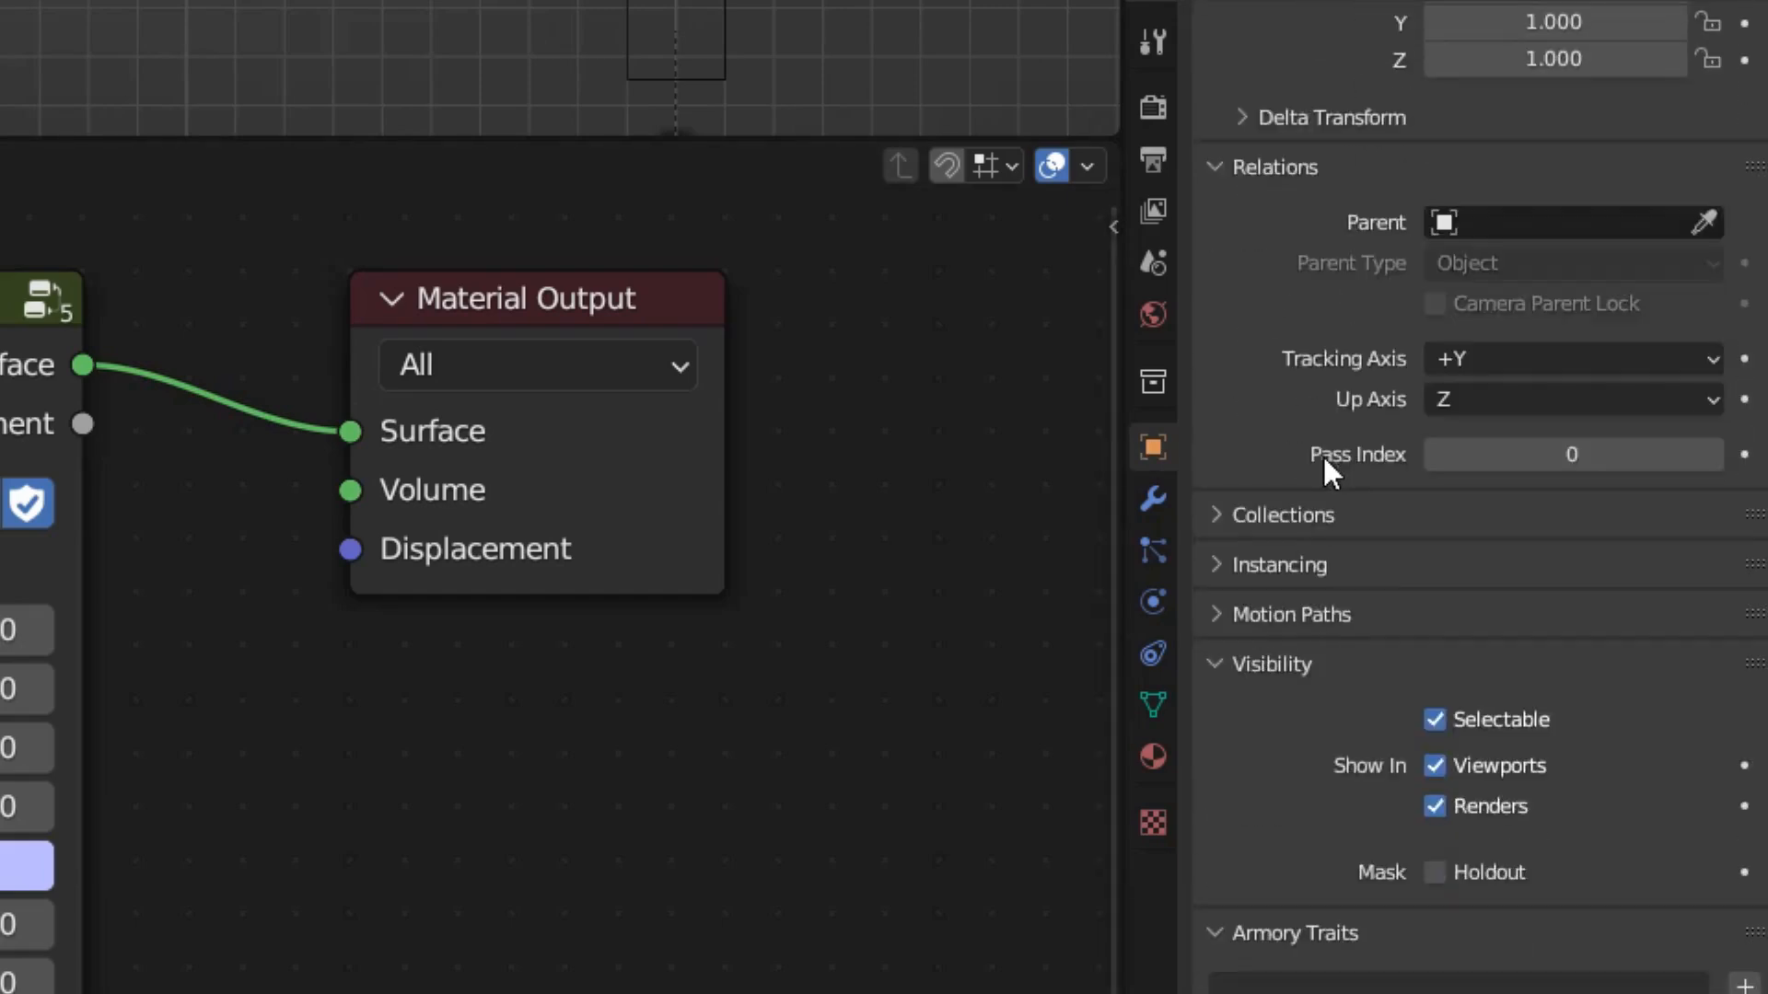
{"action": "scroll", "coordinate": [1412, 490], "scroll_direction": "down", "scroll_amount": 7}
{"action": "left_click", "coordinate": [1449, 714]}
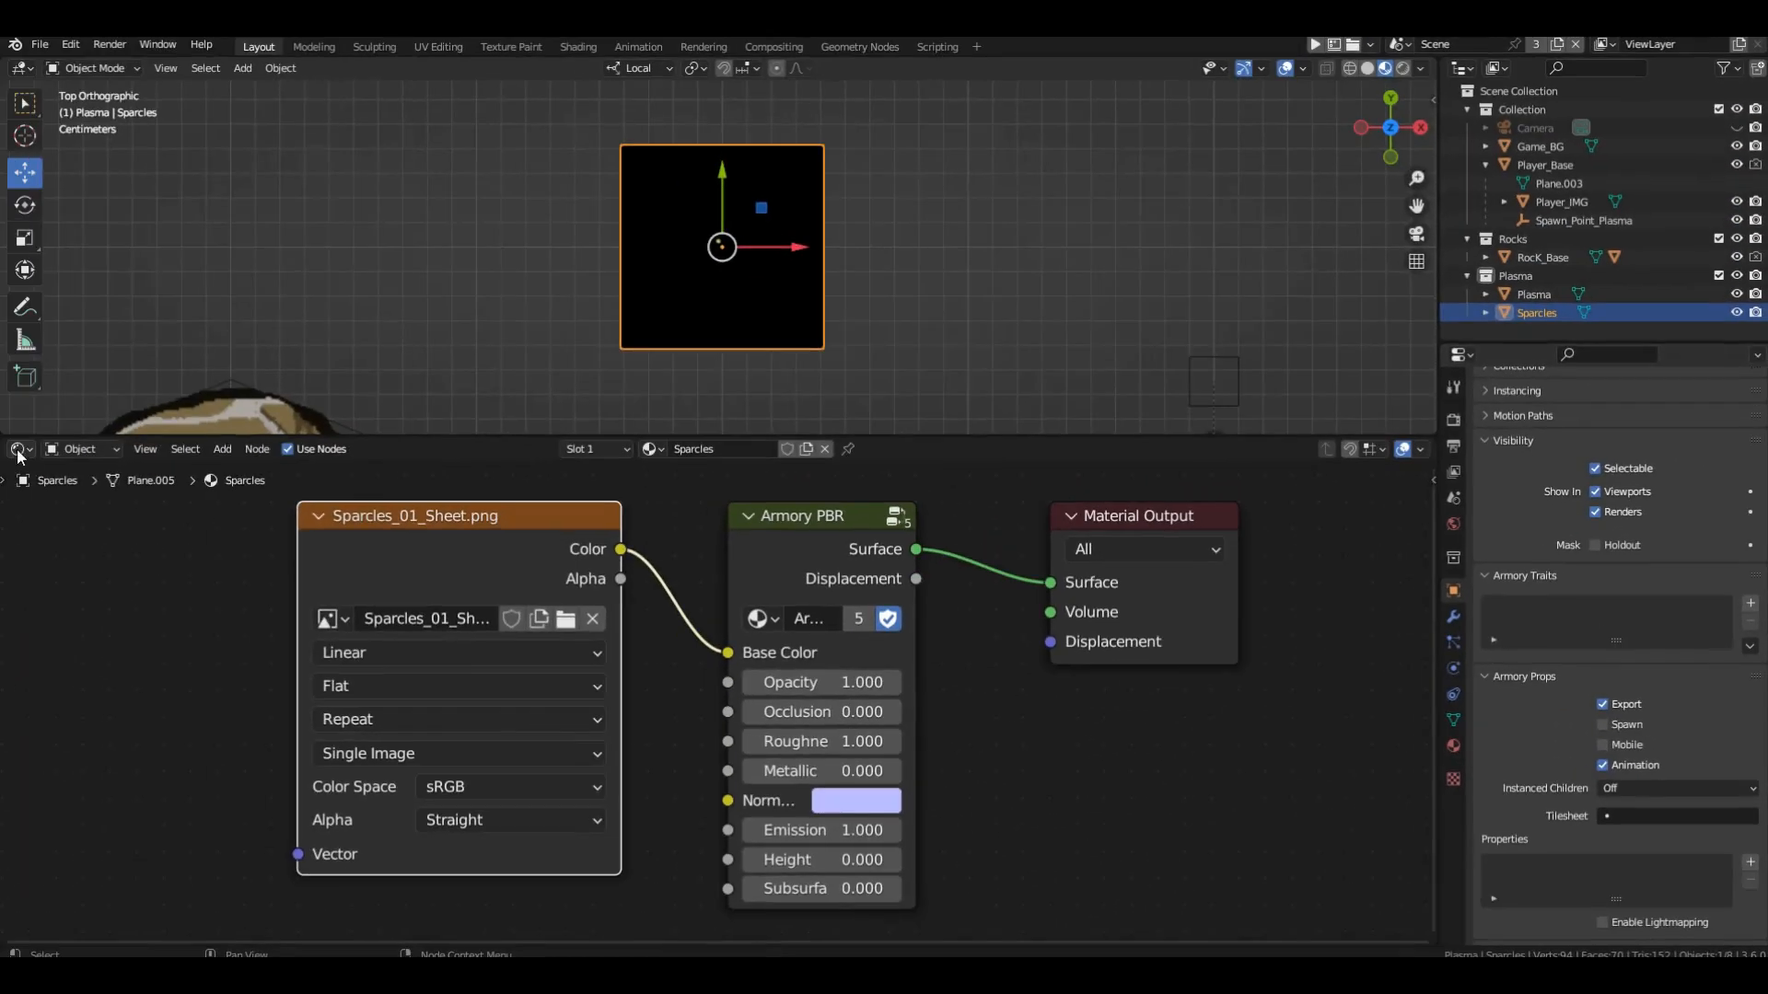
Switch the node area to the Logic Node Editor and open the Plasma_Collision node tree.
{"action": "left_click", "coordinate": [18, 450]}
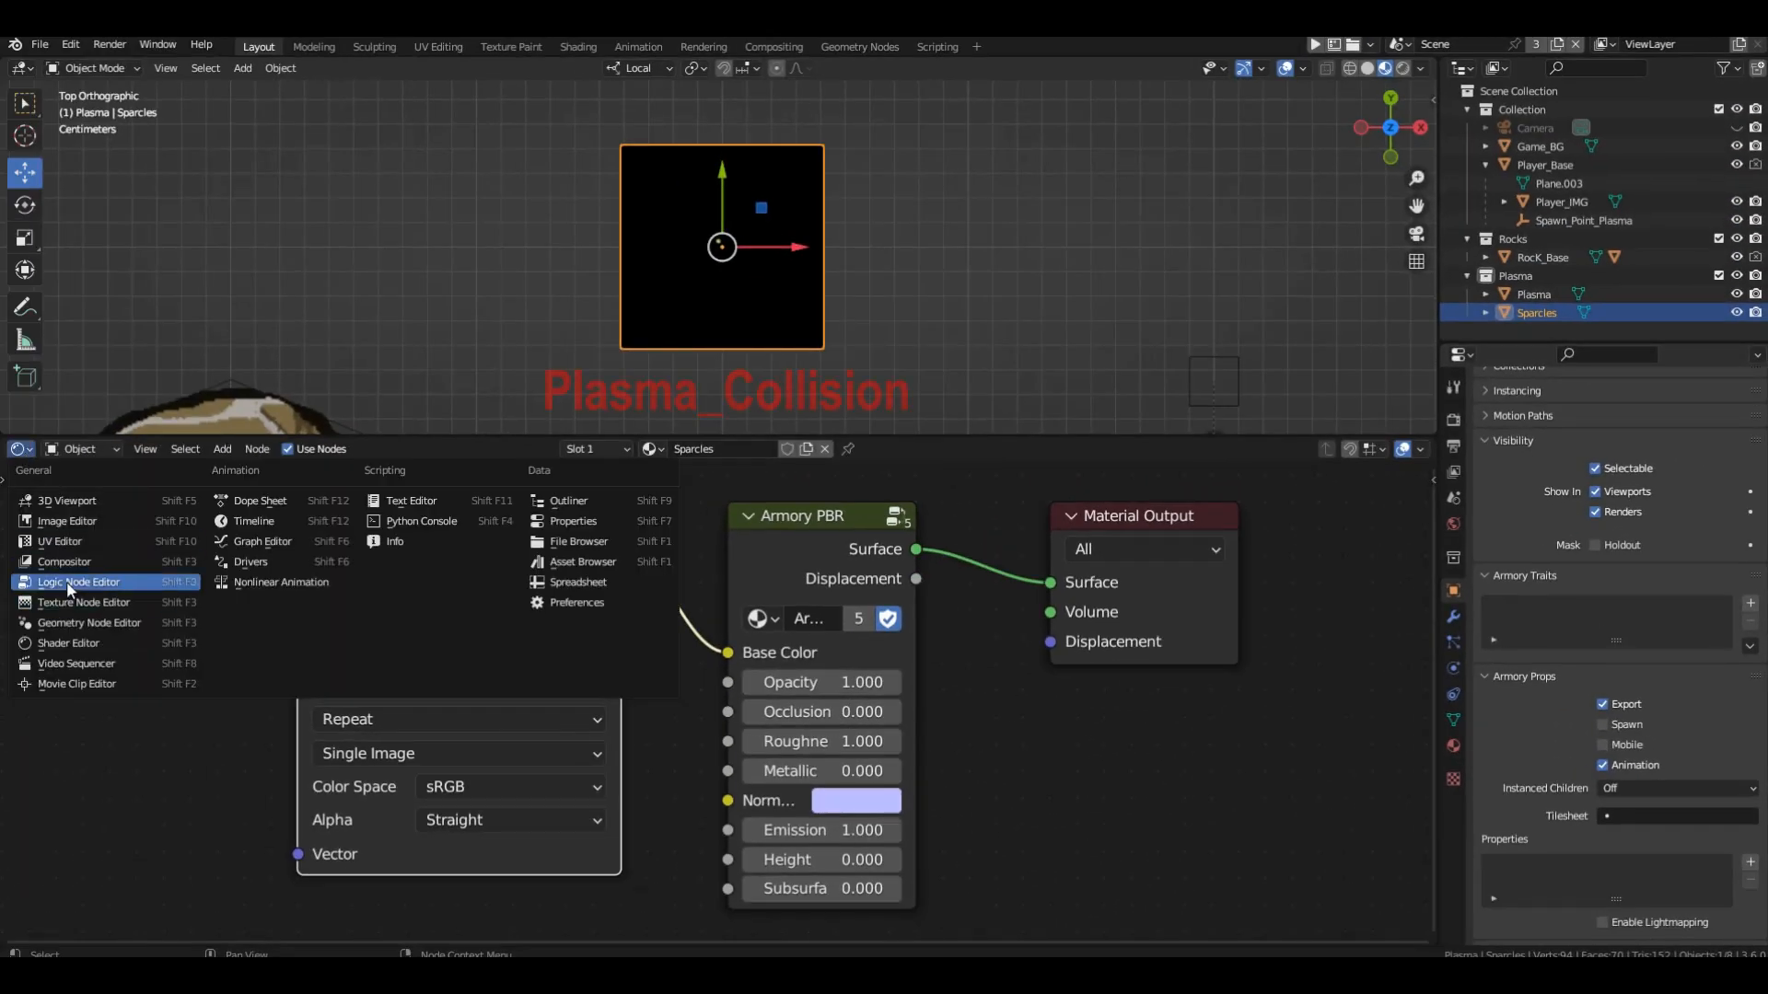
{"action": "left_click", "coordinate": [65, 582]}
{"action": "left_click", "coordinate": [637, 450]}
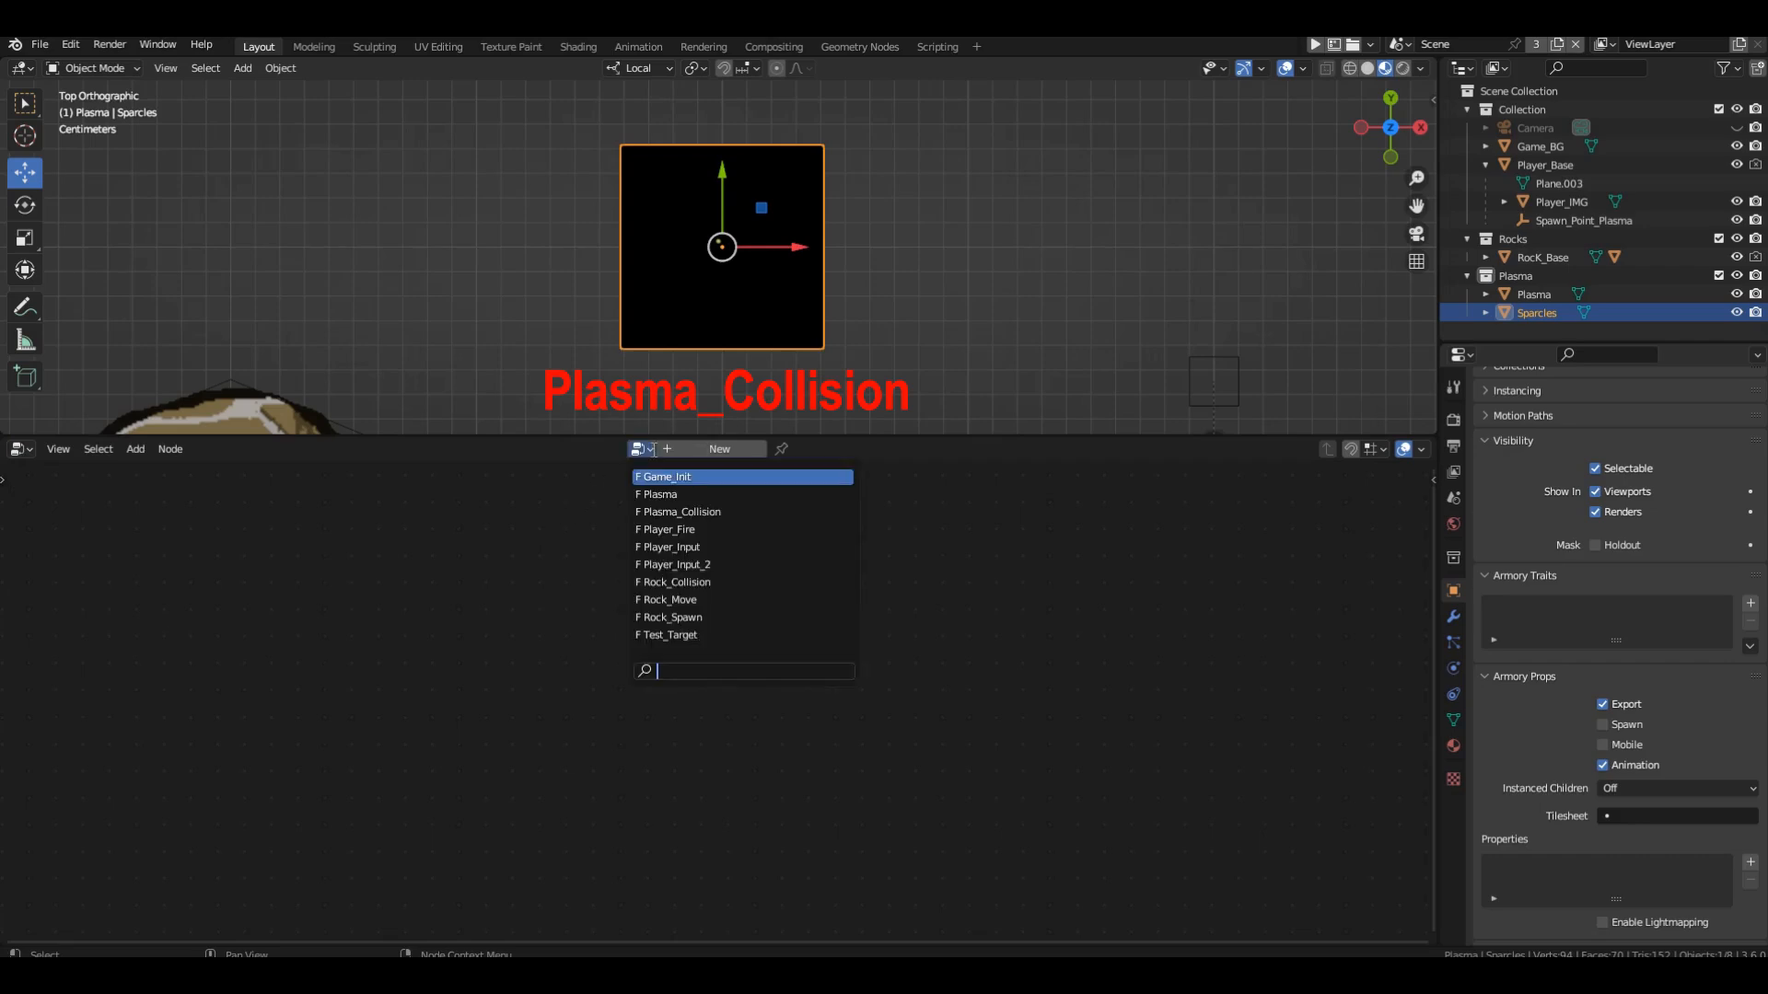
{"action": "left_click", "coordinate": [659, 512]}
Insert a Spawn Object By Name node between the On Contact Array and Remove Object nodes.
{"action": "middle_click_drag", "start_coordinate": [745, 663], "coordinate": [529, 691]}
{"action": "key", "text": "shift+a"}
{"action": "mouse_move", "coordinate": [644, 522]}
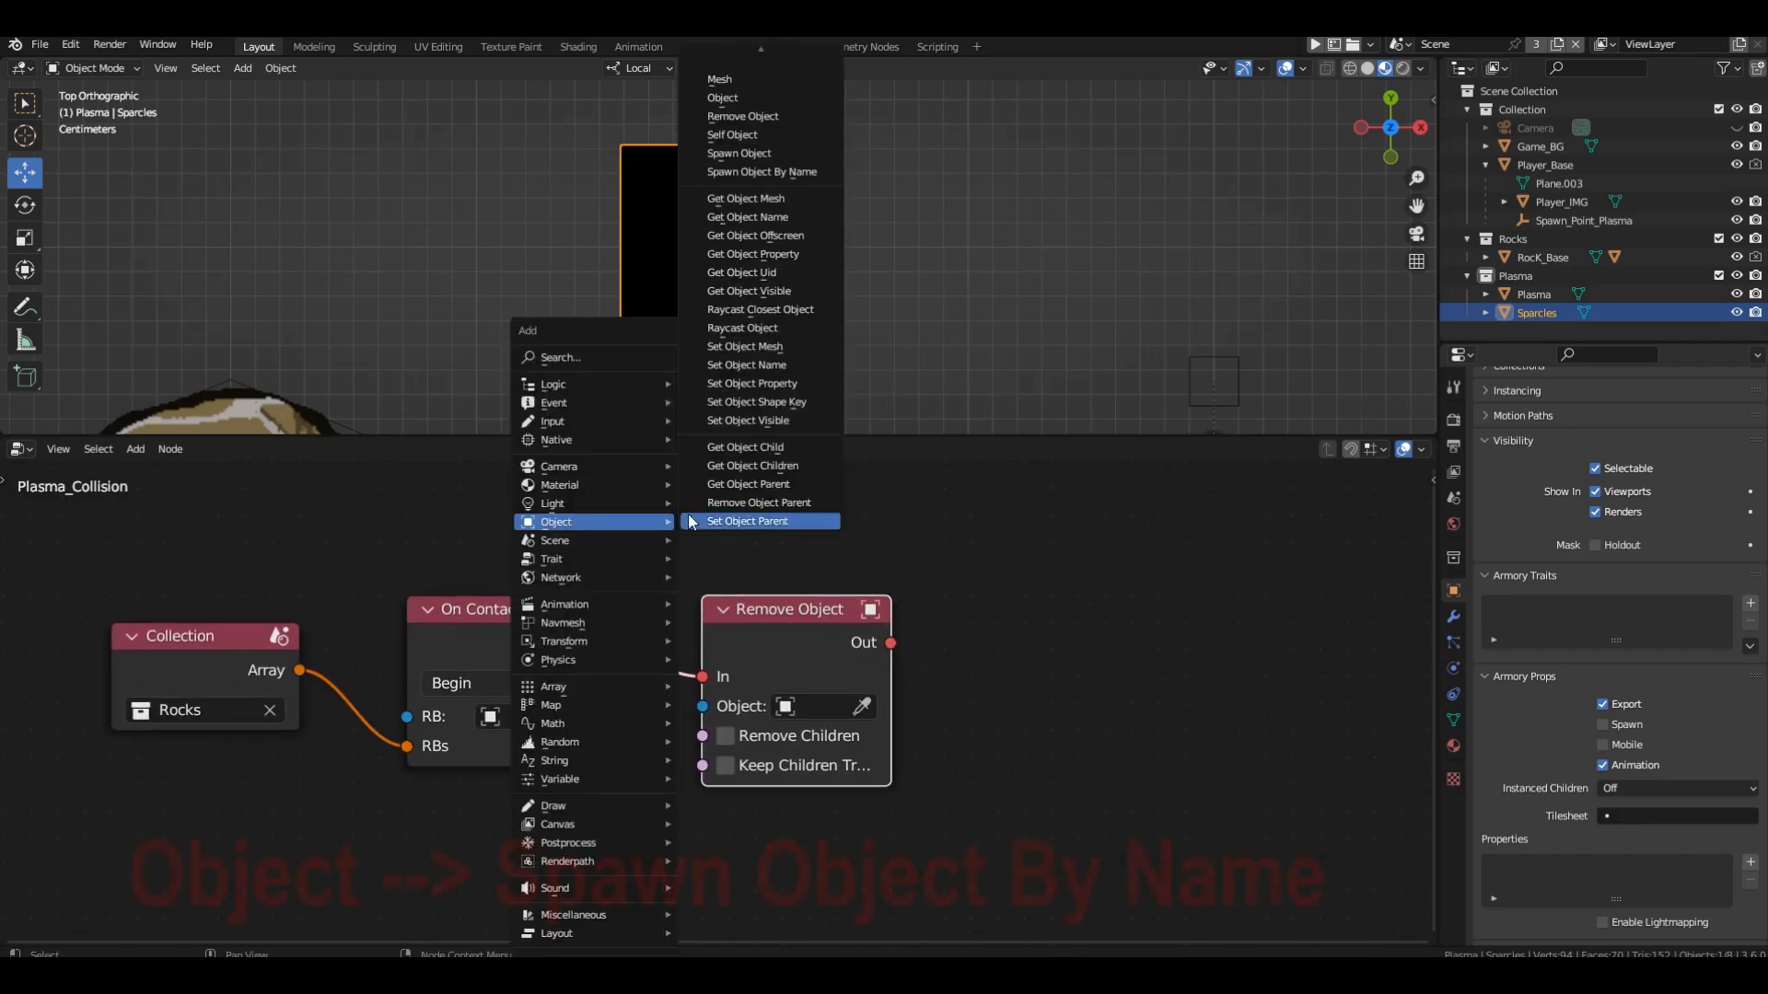
{"action": "left_click", "coordinate": [783, 171]}
{"action": "left_click", "coordinate": [654, 554]}
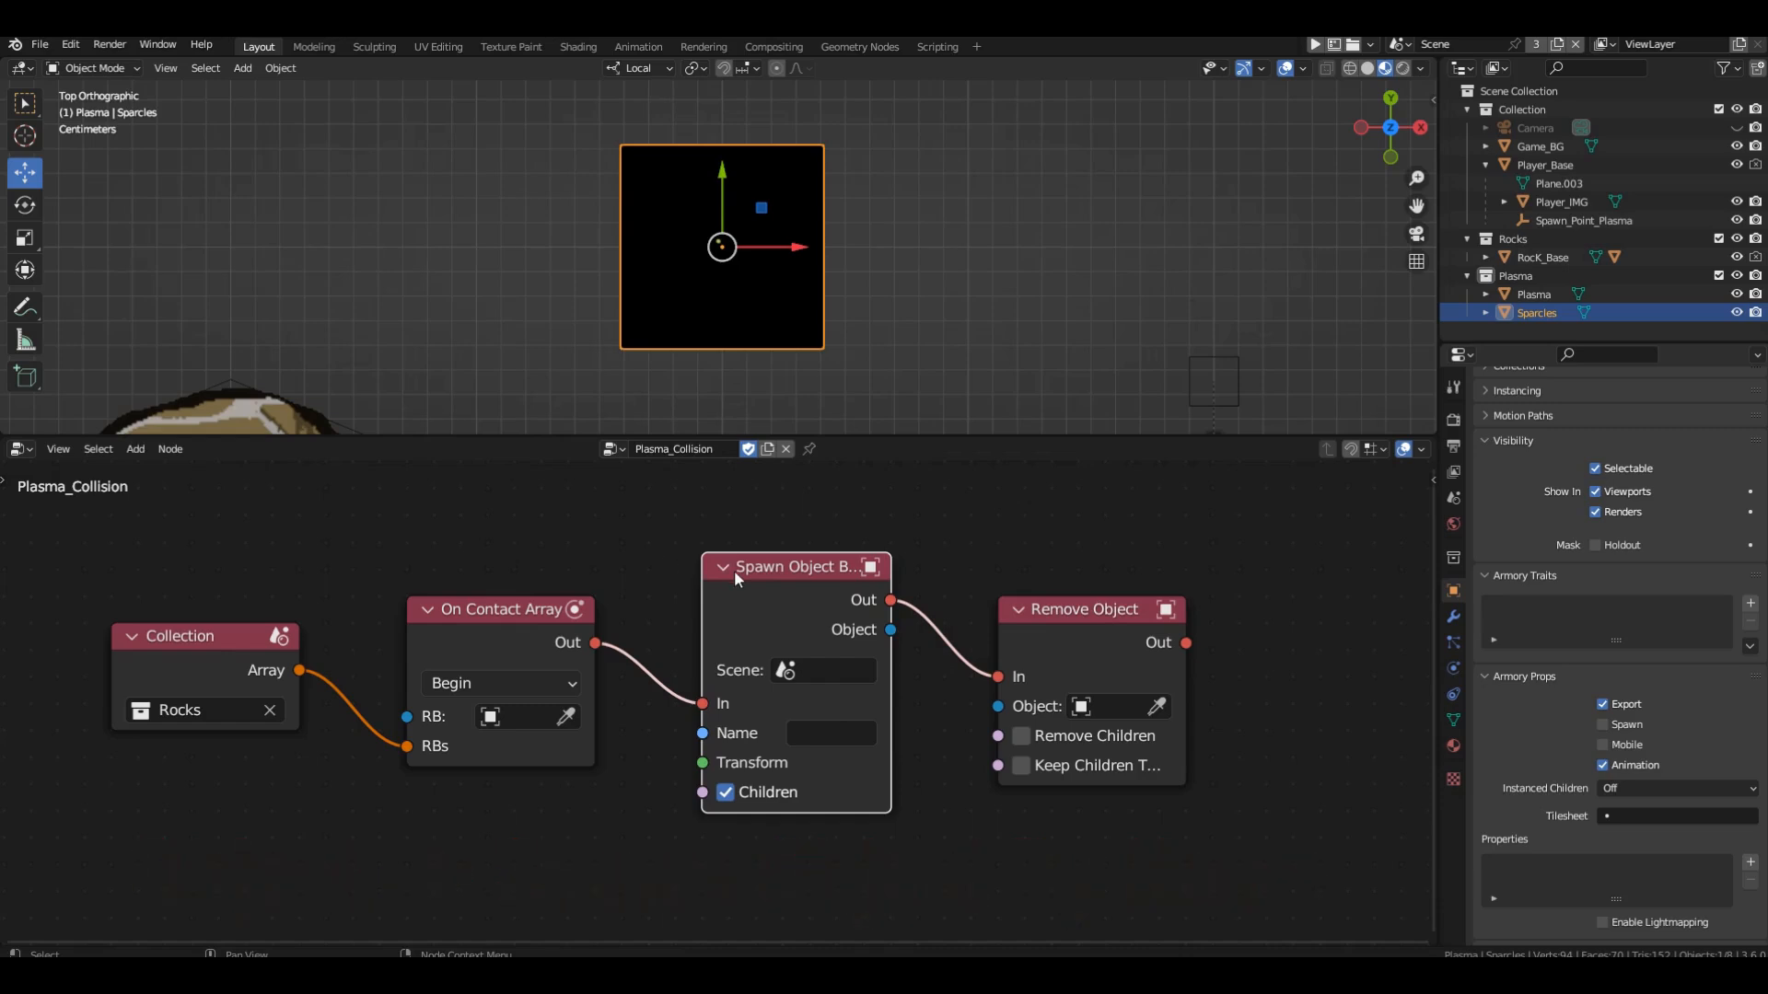
{"action": "left_click_drag", "start_coordinate": [733, 570], "coordinate": [733, 586]}
Set the spawn node's scene to Scene and name to Sparcles, turn off Children, and widen the node slightly.
{"action": "left_click", "coordinate": [825, 686]}
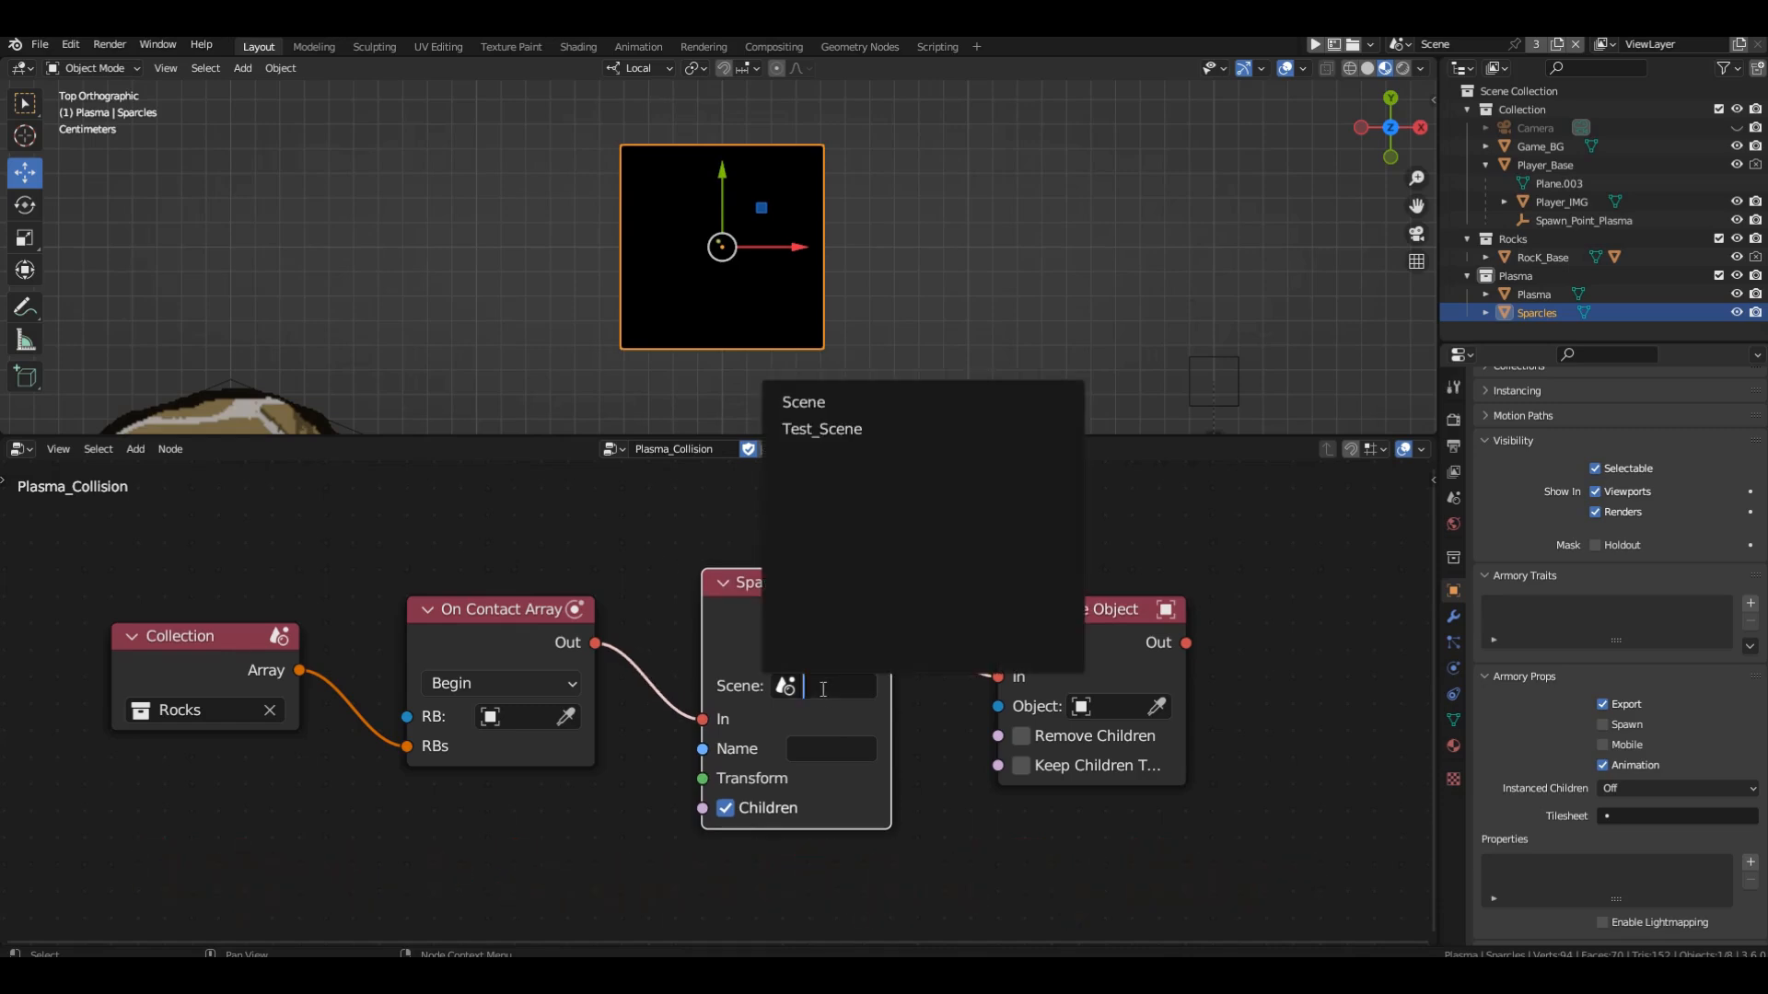
{"action": "left_click", "coordinate": [838, 404]}
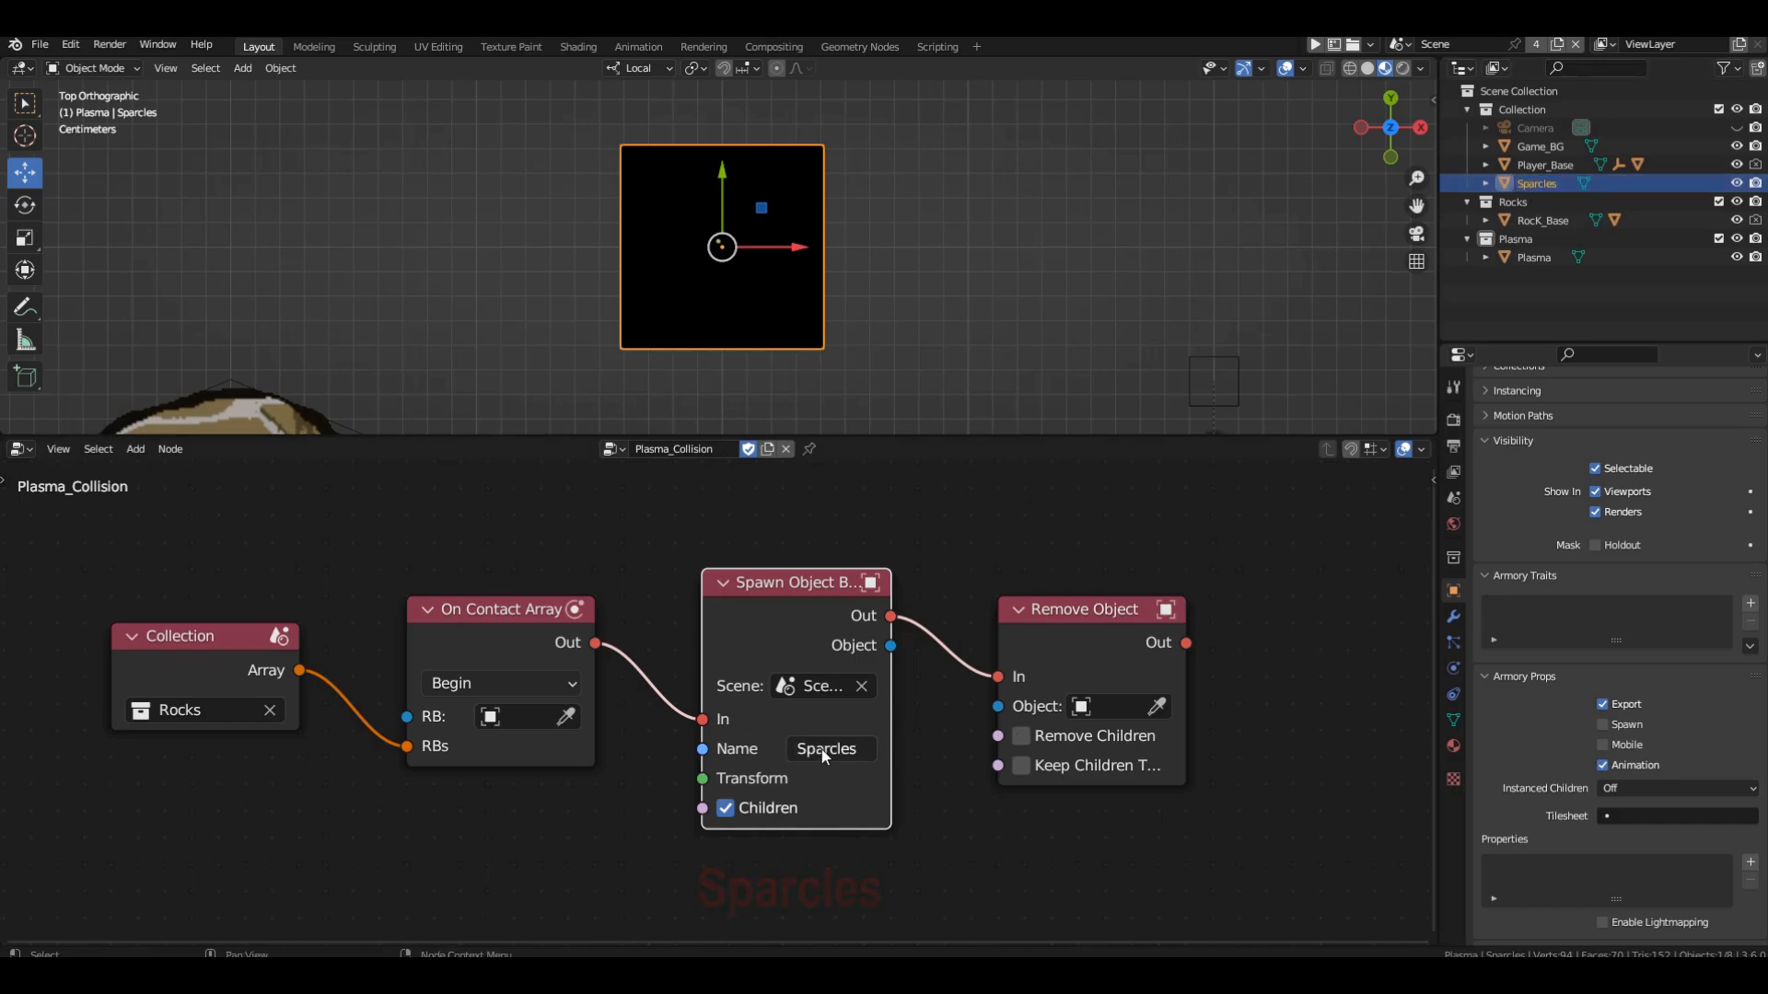
{"action": "left_click", "coordinate": [731, 808]}
{"action": "left_click_drag", "start_coordinate": [891, 741], "coordinate": [903, 740]}
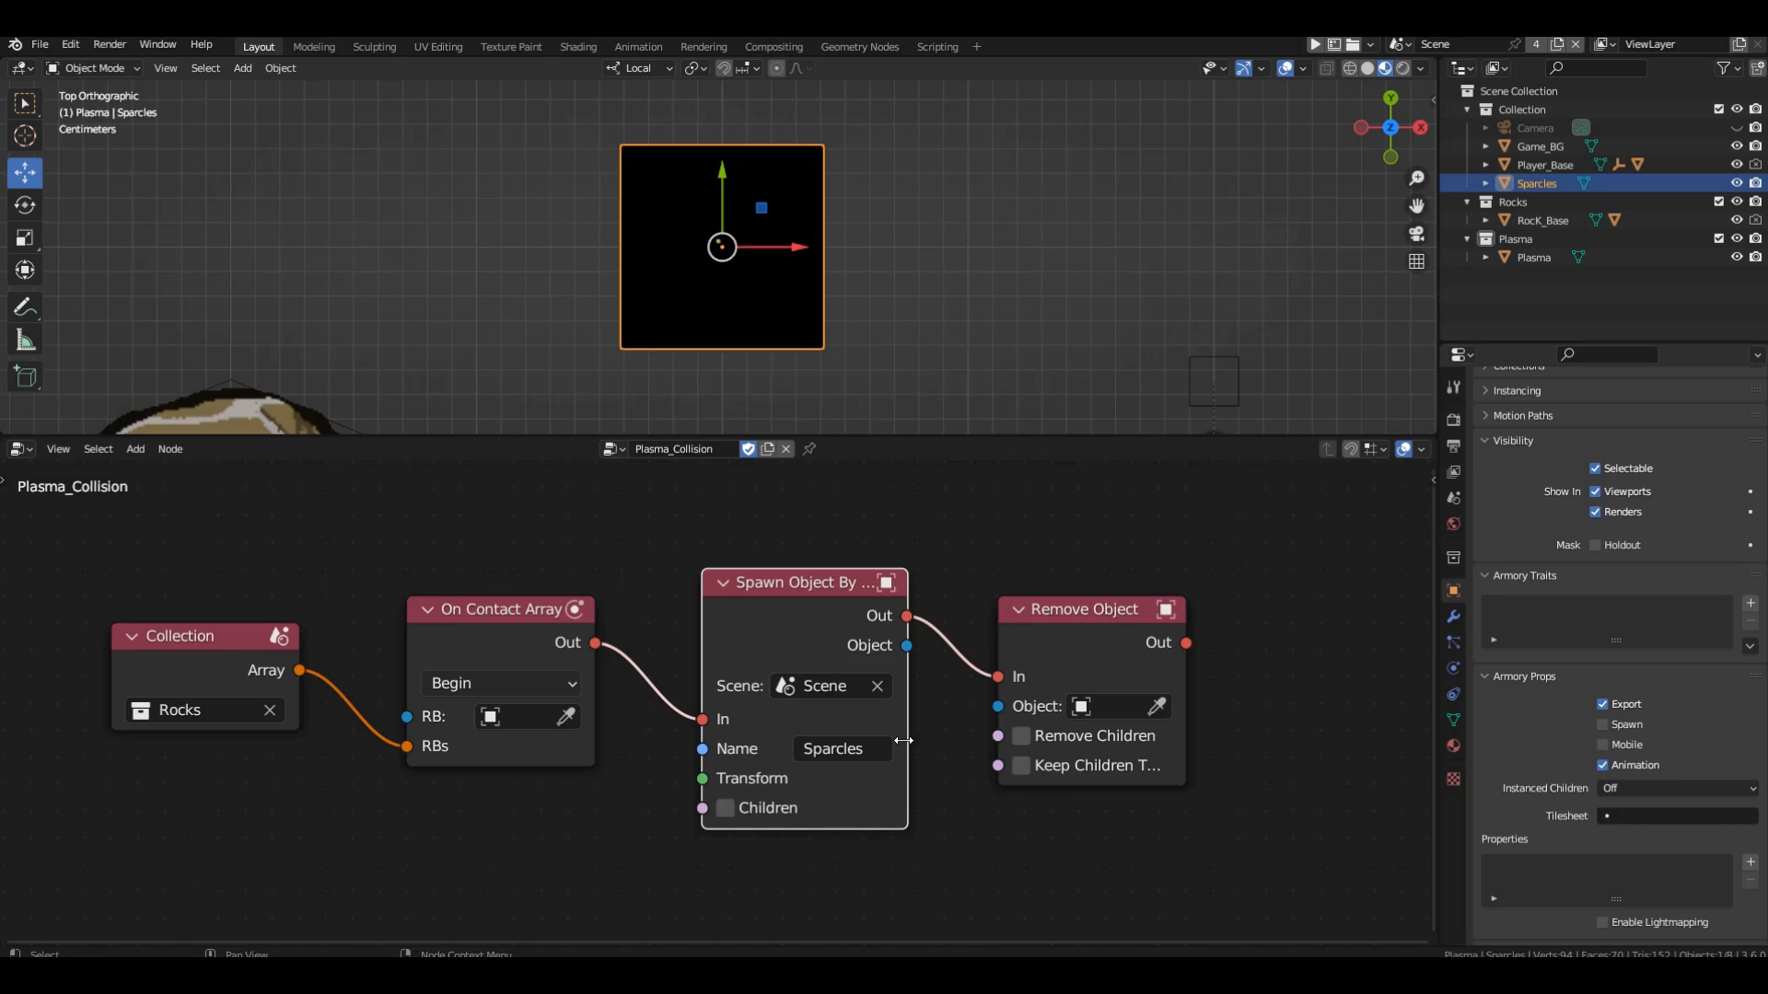
Add a Get Object Transform node and connect its Transform output to the Spawn Object By Name node's Transform input.
{"action": "scroll", "coordinate": [1013, 644], "scroll_direction": "down", "scroll_amount": 2}
{"action": "key", "text": "shift+a"}
{"action": "mouse_move", "coordinate": [553, 641]}
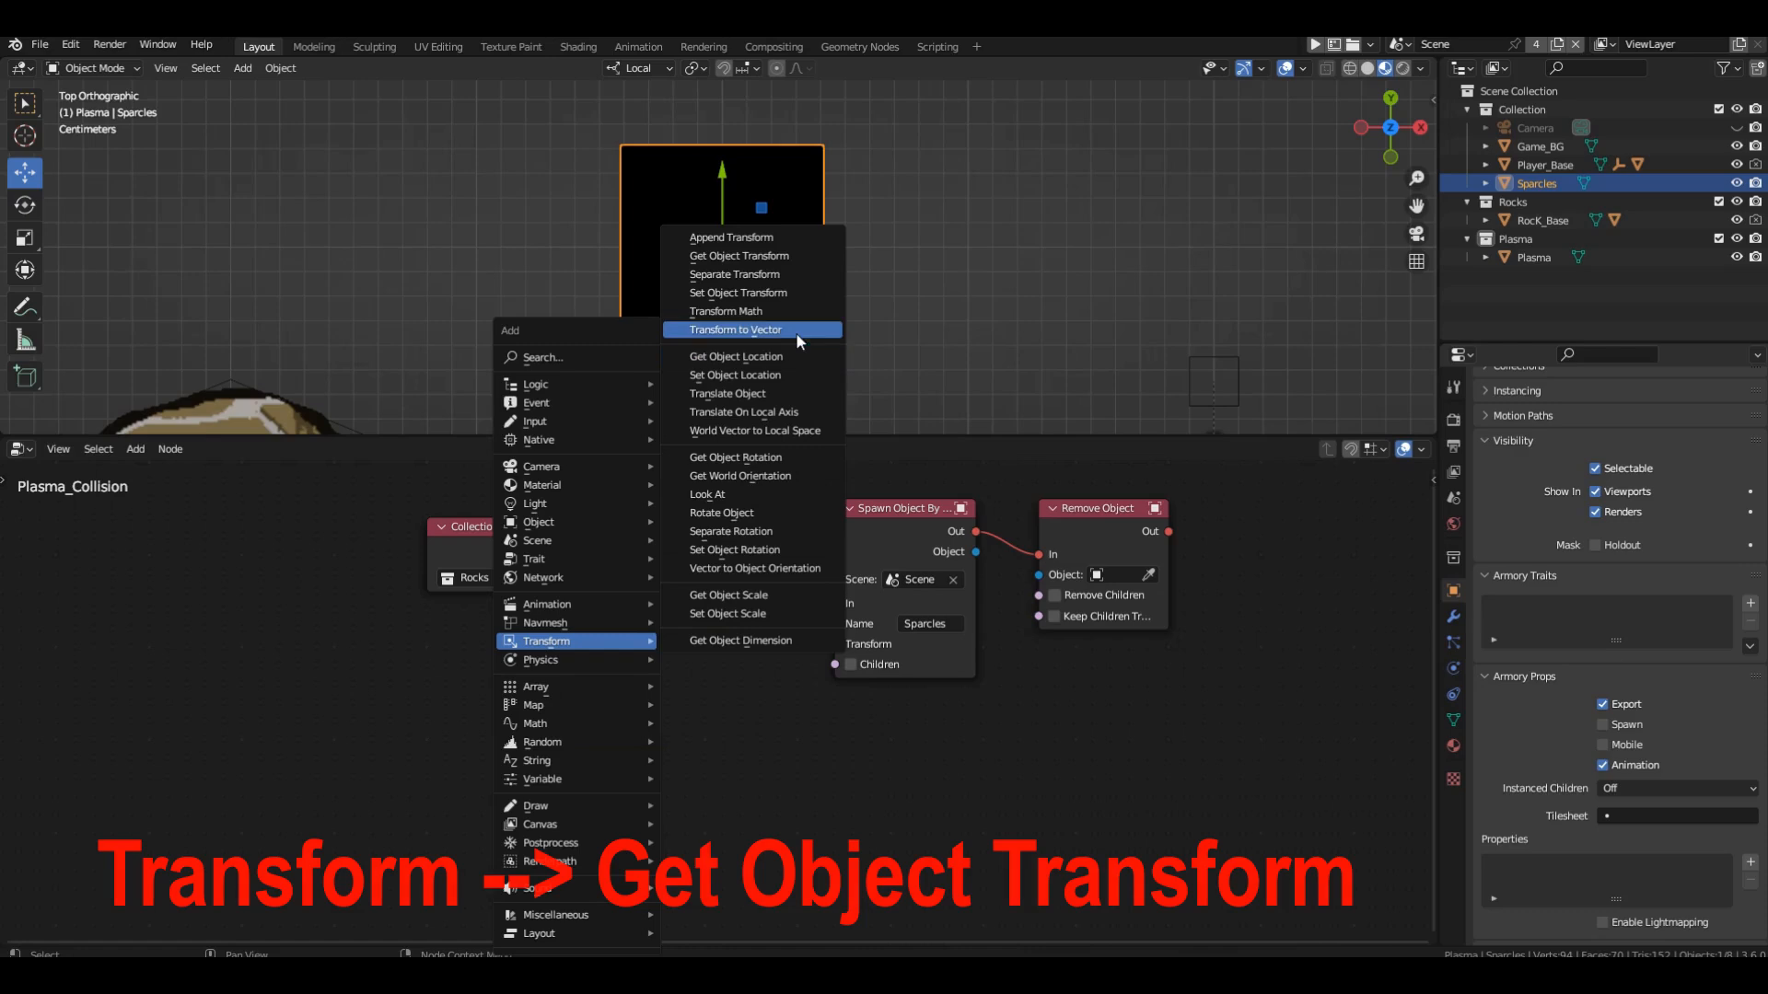
{"action": "left_click", "coordinate": [738, 256]}
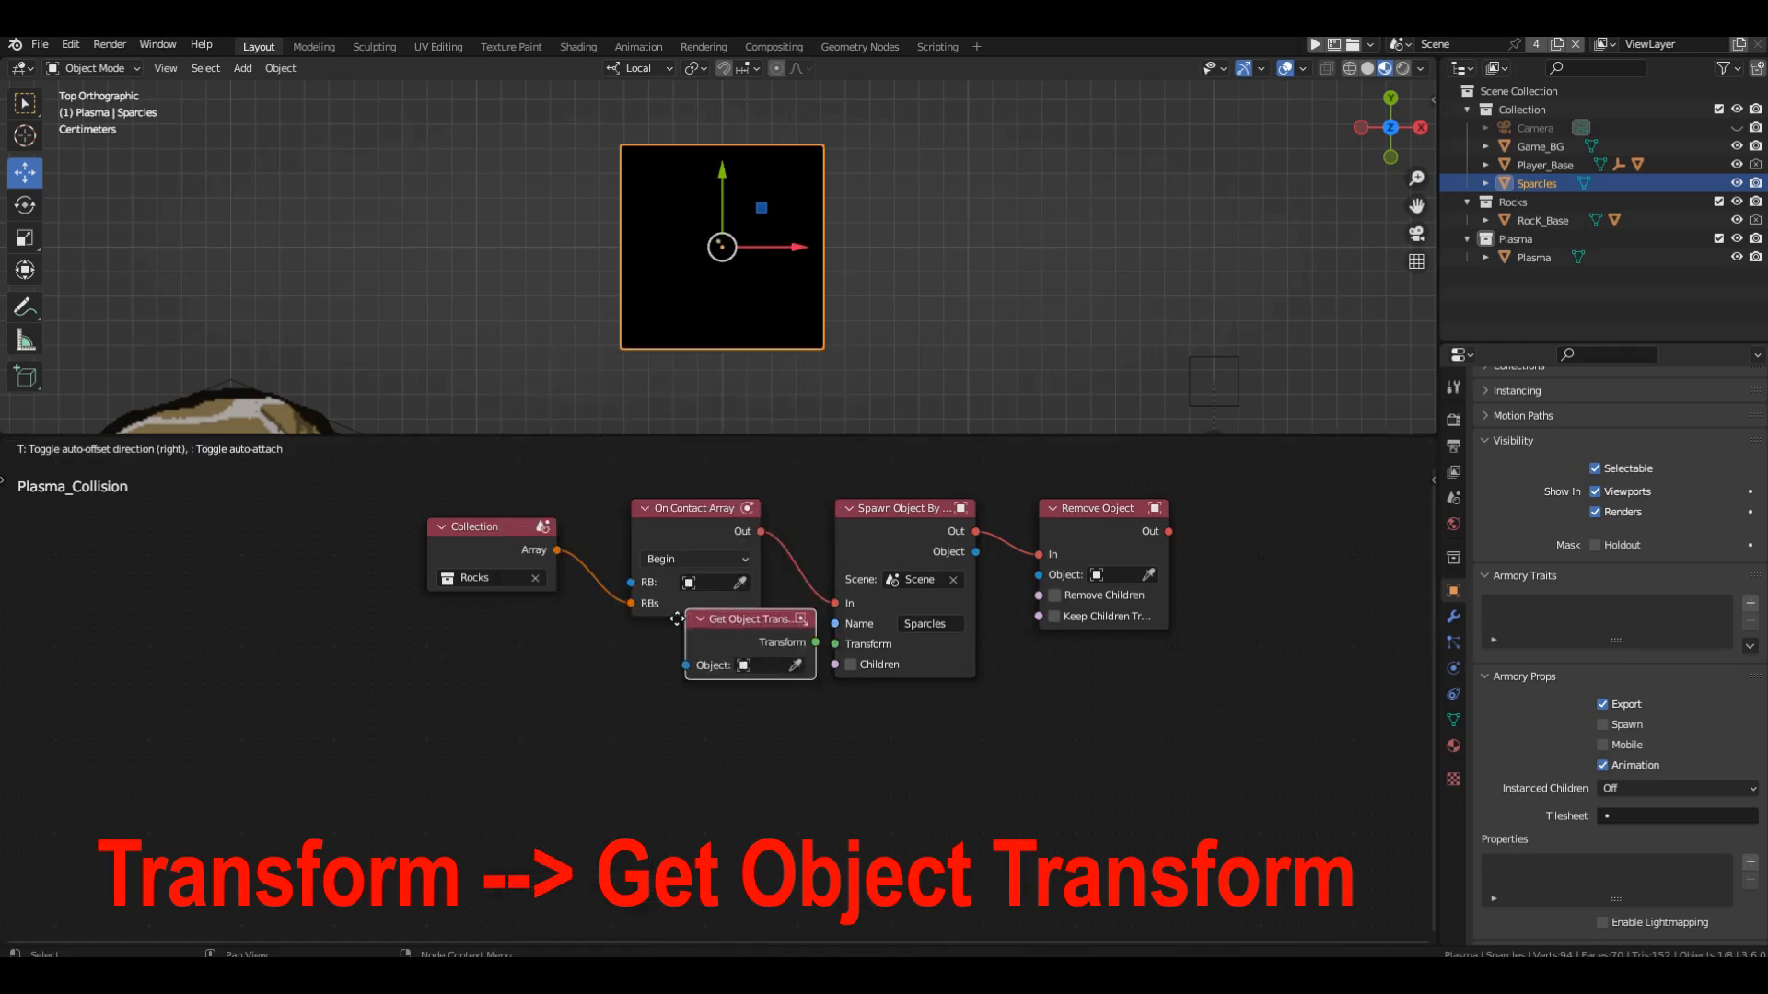
{"action": "left_click", "coordinate": [874, 541]}
{"action": "scroll", "coordinate": [874, 542], "scroll_direction": "up", "scroll_amount": 2}
{"action": "left_click_drag", "start_coordinate": [618, 805], "coordinate": [725, 750]}
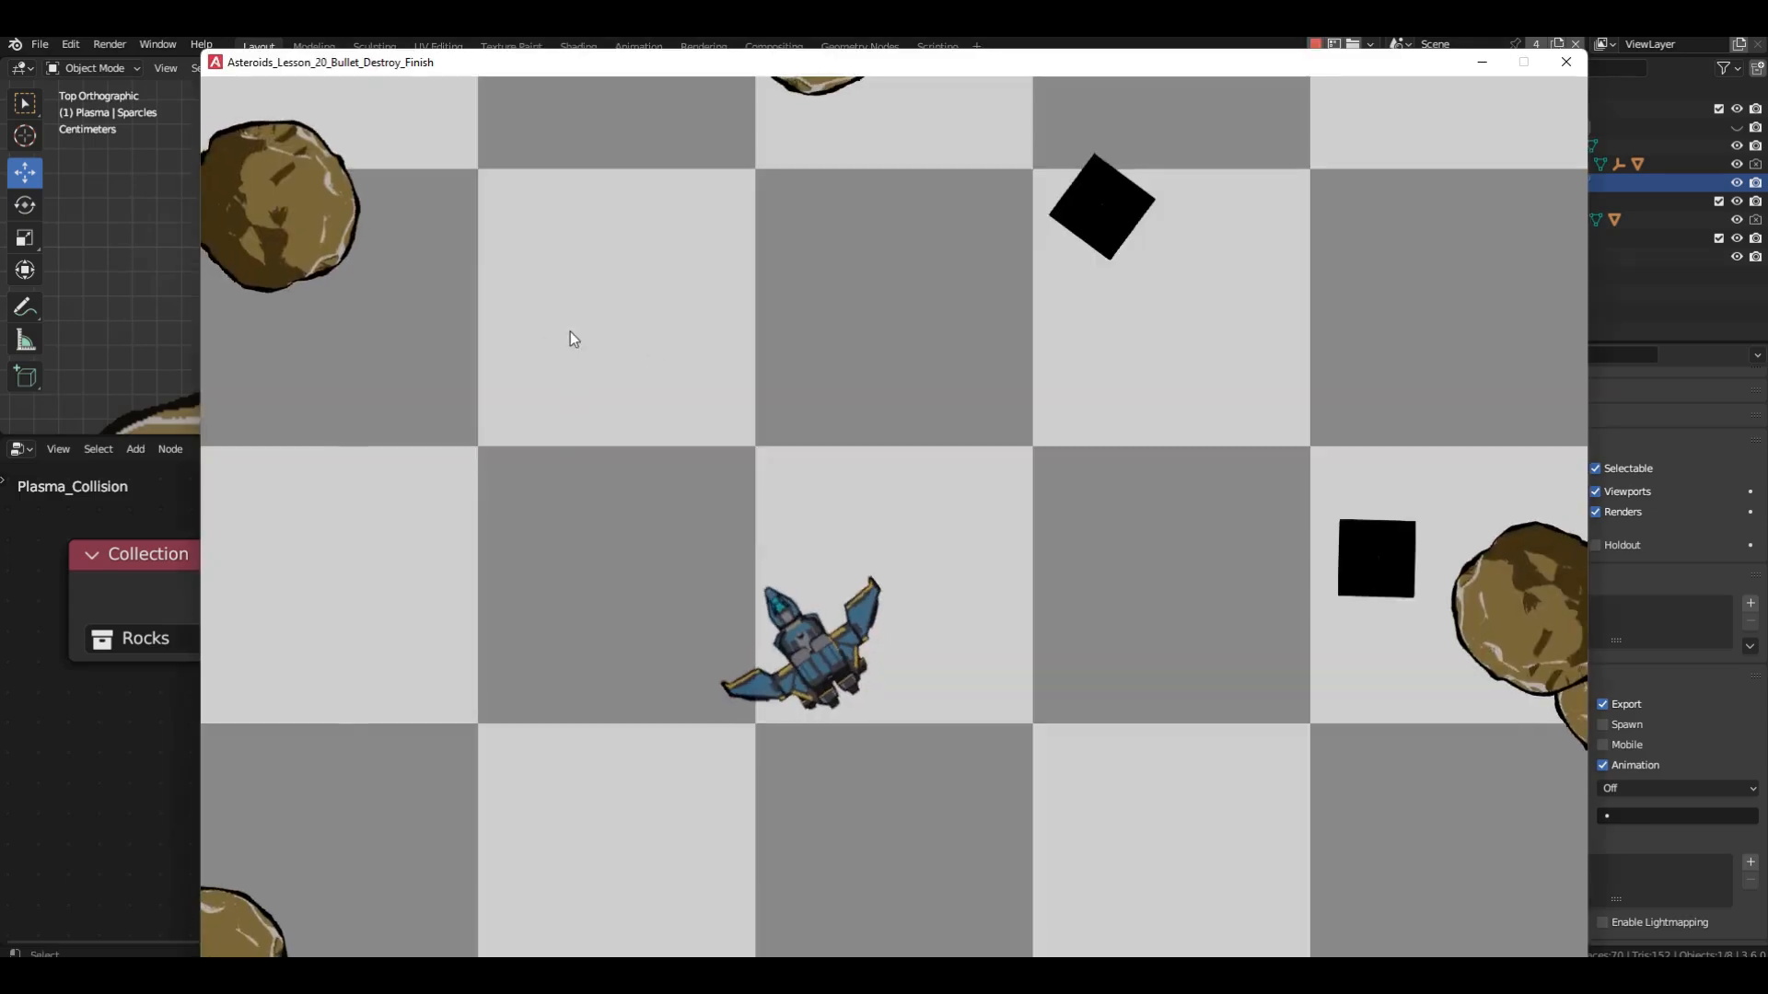
Test the running game by firing plasma at the rocks to check the Sparcles spawning, and close it.
{"action": "left_click", "coordinate": [430, 294]}
{"action": "left_click", "coordinate": [432, 267]}
{"action": "left_click", "coordinate": [677, 207]}
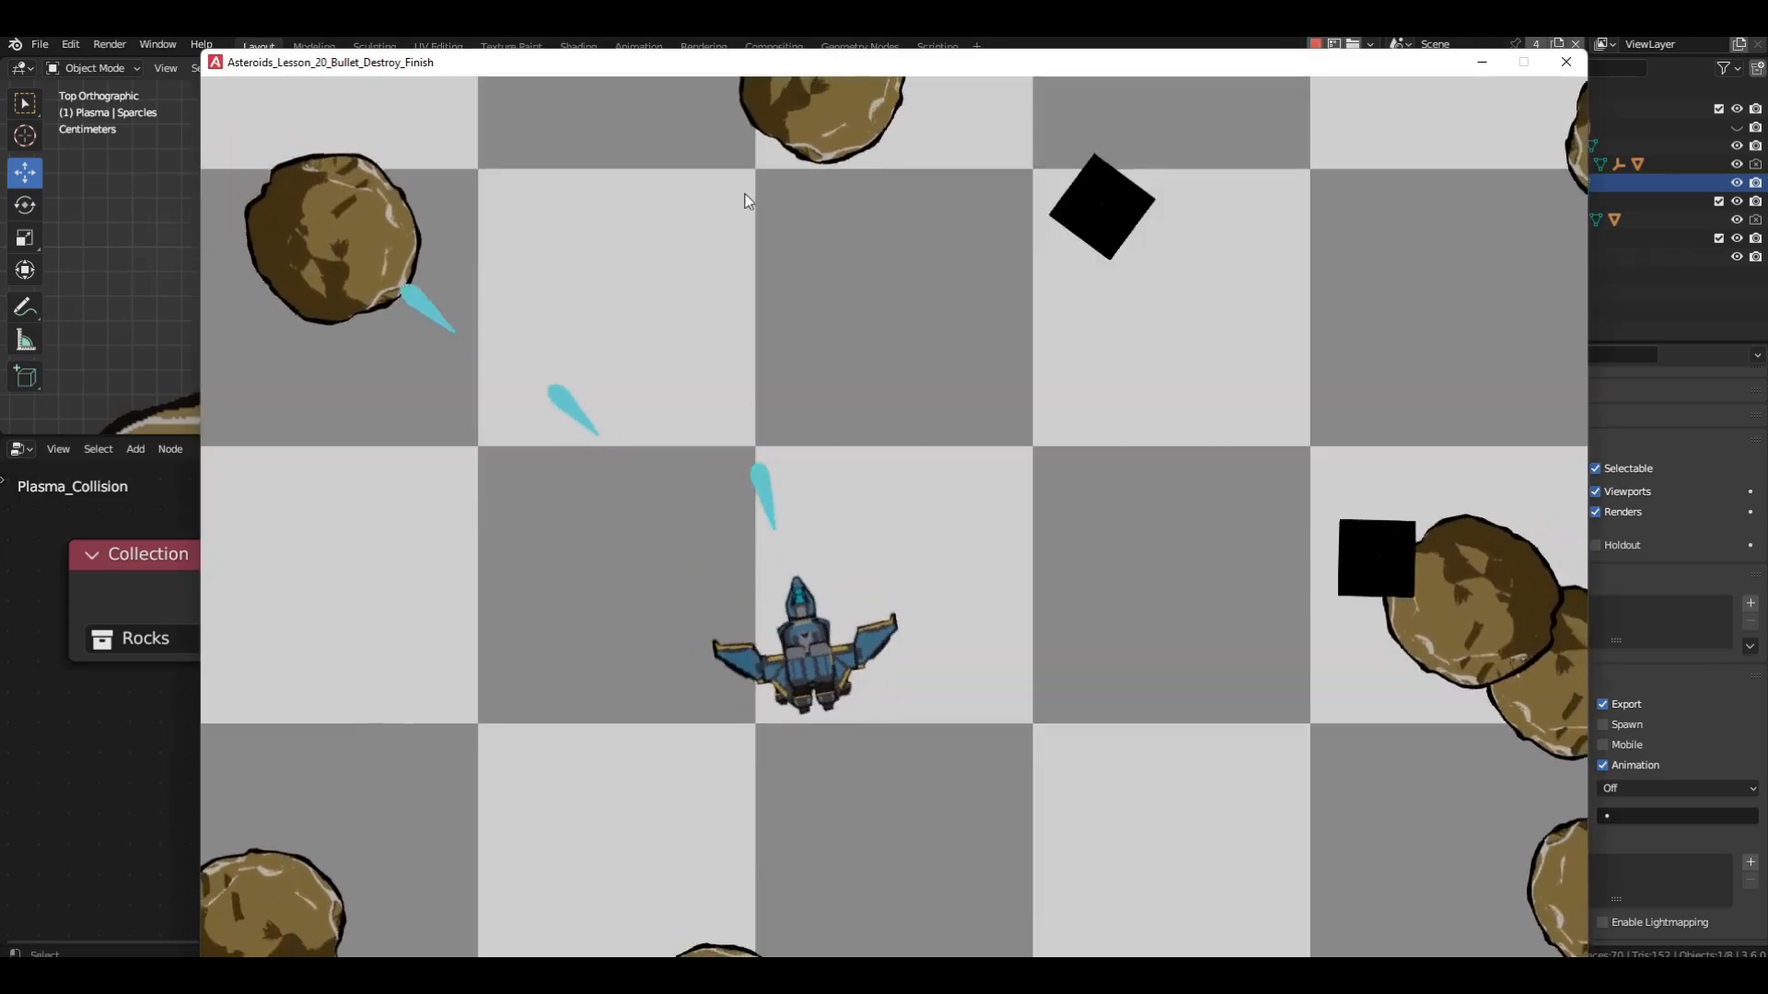
{"action": "left_click", "coordinate": [805, 203]}
{"action": "left_click", "coordinate": [985, 239]}
{"action": "mouse_move", "coordinate": [1081, 272]}
{"action": "left_mouse_down"}
{"action": "mouse_move", "coordinate": [1398, 569]}
{"action": "mouse_move", "coordinate": [1453, 742]}
{"action": "mouse_move", "coordinate": [1409, 876]}
{"action": "mouse_move", "coordinate": [1092, 859]}
{"action": "mouse_move", "coordinate": [661, 878]}
{"action": "mouse_move", "coordinate": [377, 756]}
{"action": "mouse_move", "coordinate": [1324, 205]}
{"action": "mouse_move", "coordinate": [1506, 164]}
{"action": "mouse_move", "coordinate": [1228, 106]}
{"action": "mouse_move", "coordinate": [1461, 722]}
{"action": "mouse_move", "coordinate": [1443, 836]}
{"action": "mouse_move", "coordinate": [1384, 765]}
{"action": "mouse_move", "coordinate": [1418, 442]}
{"action": "left_mouse_up"}
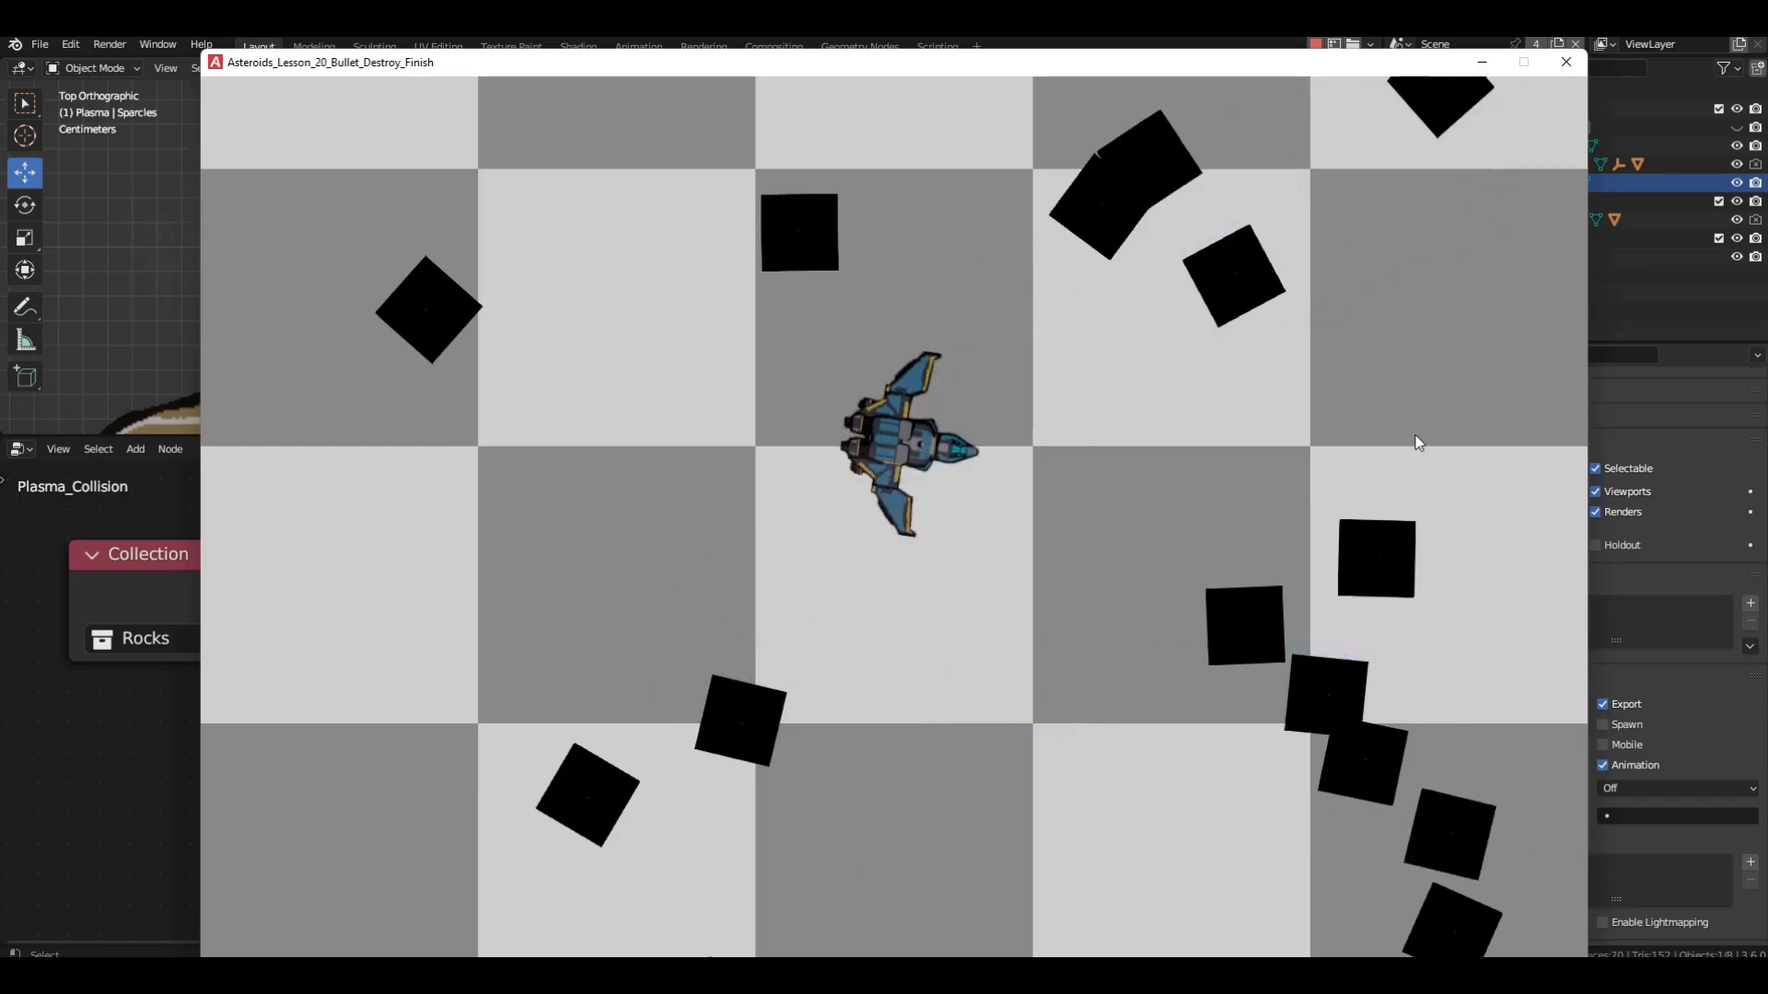
{"action": "key", "text": "Escape"}
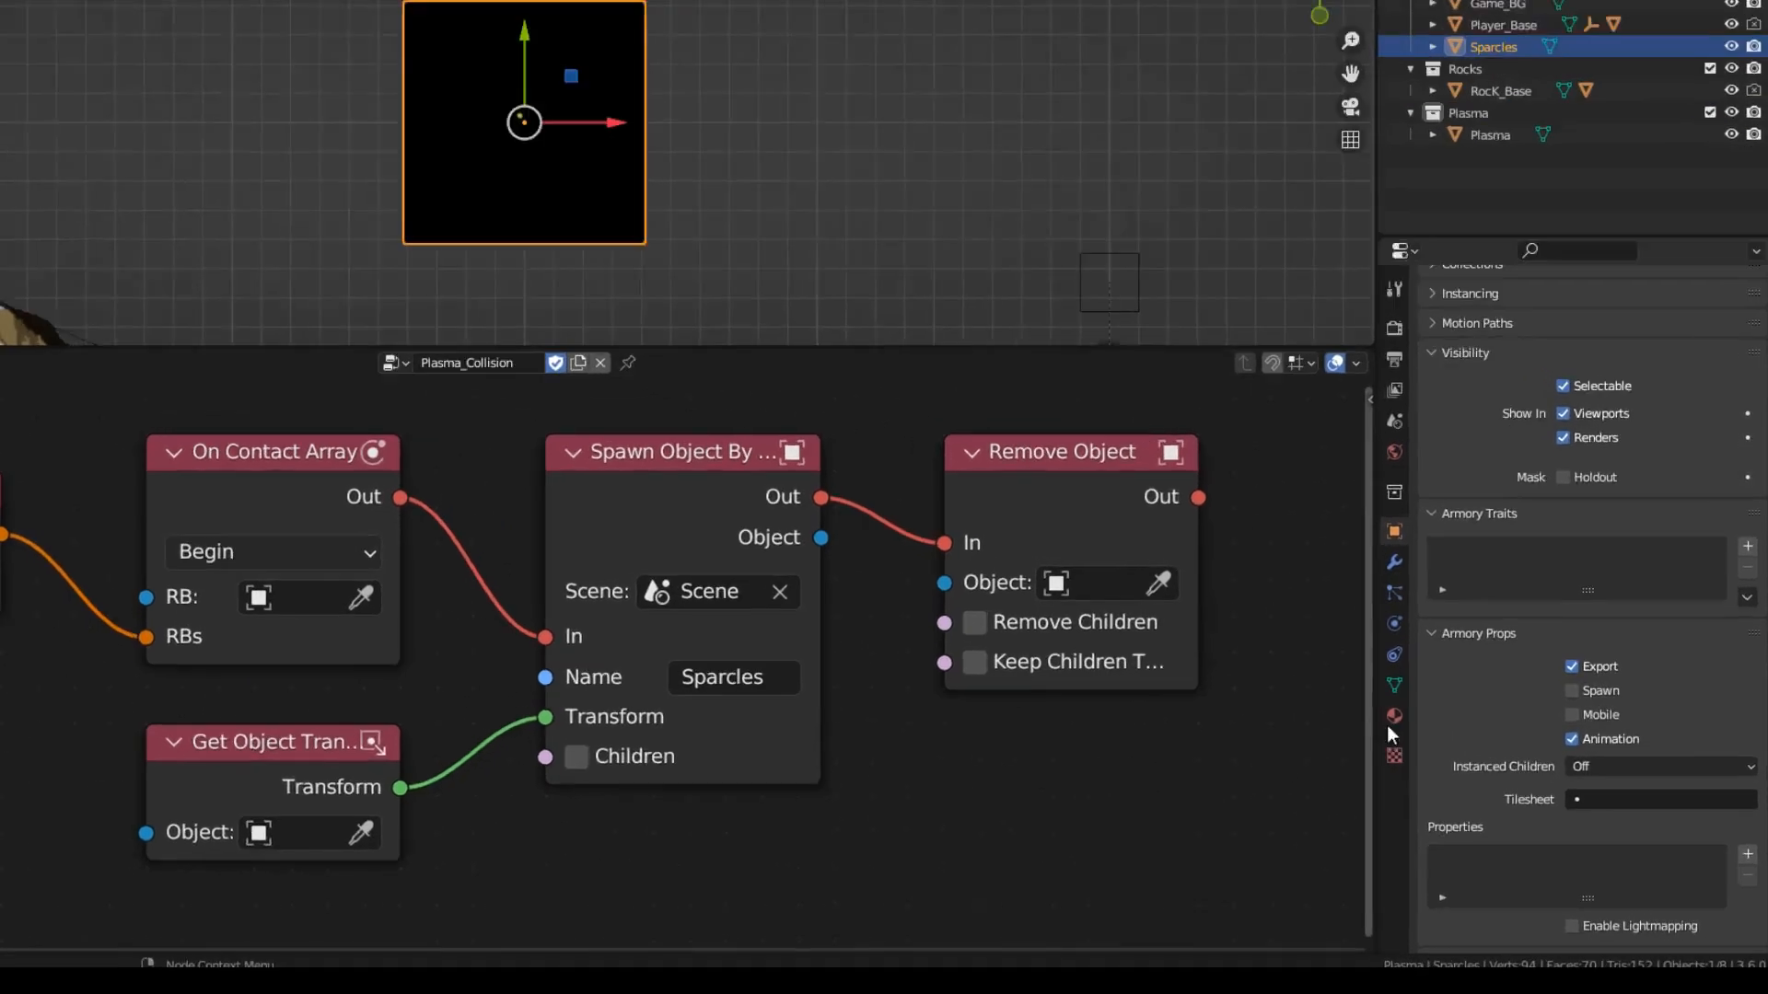
Add an Armory Tilesheet to the Sparcles object's material and name it Sparcles.
{"action": "left_click", "coordinate": [1453, 745]}
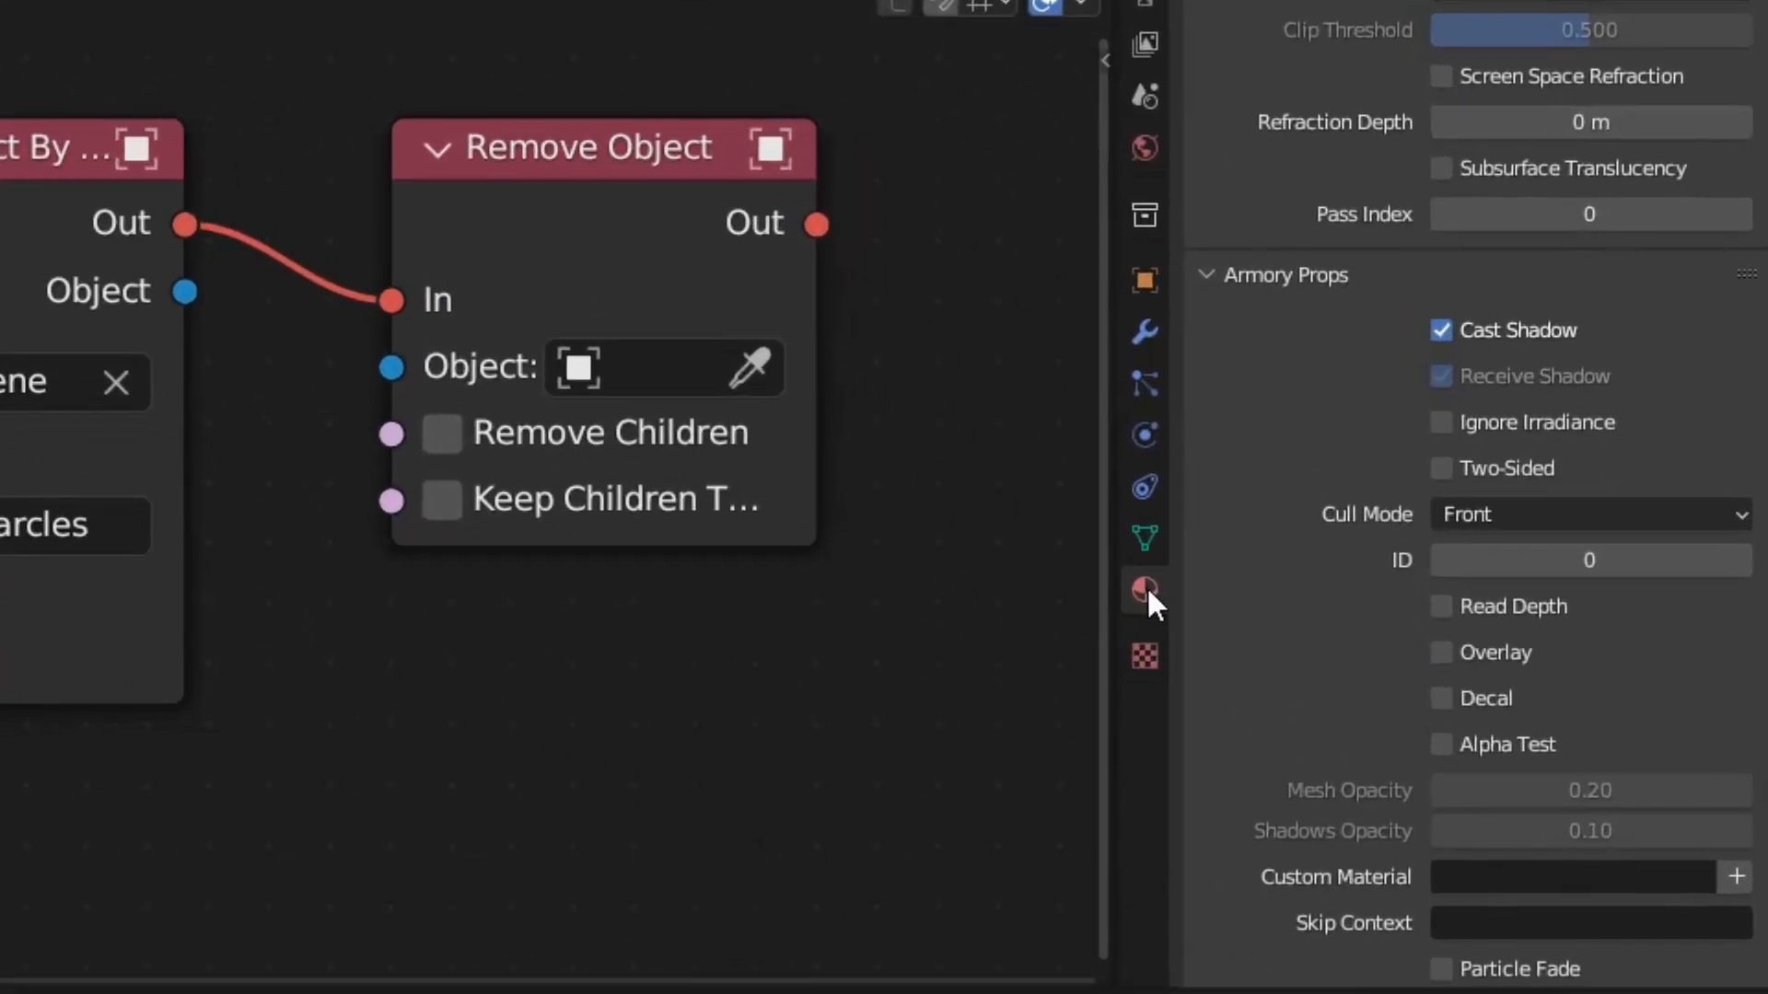
{"action": "scroll", "coordinate": [1374, 328], "scroll_direction": "up", "scroll_amount": 5}
{"action": "scroll", "coordinate": [1374, 327], "scroll_direction": "down", "scroll_amount": 10}
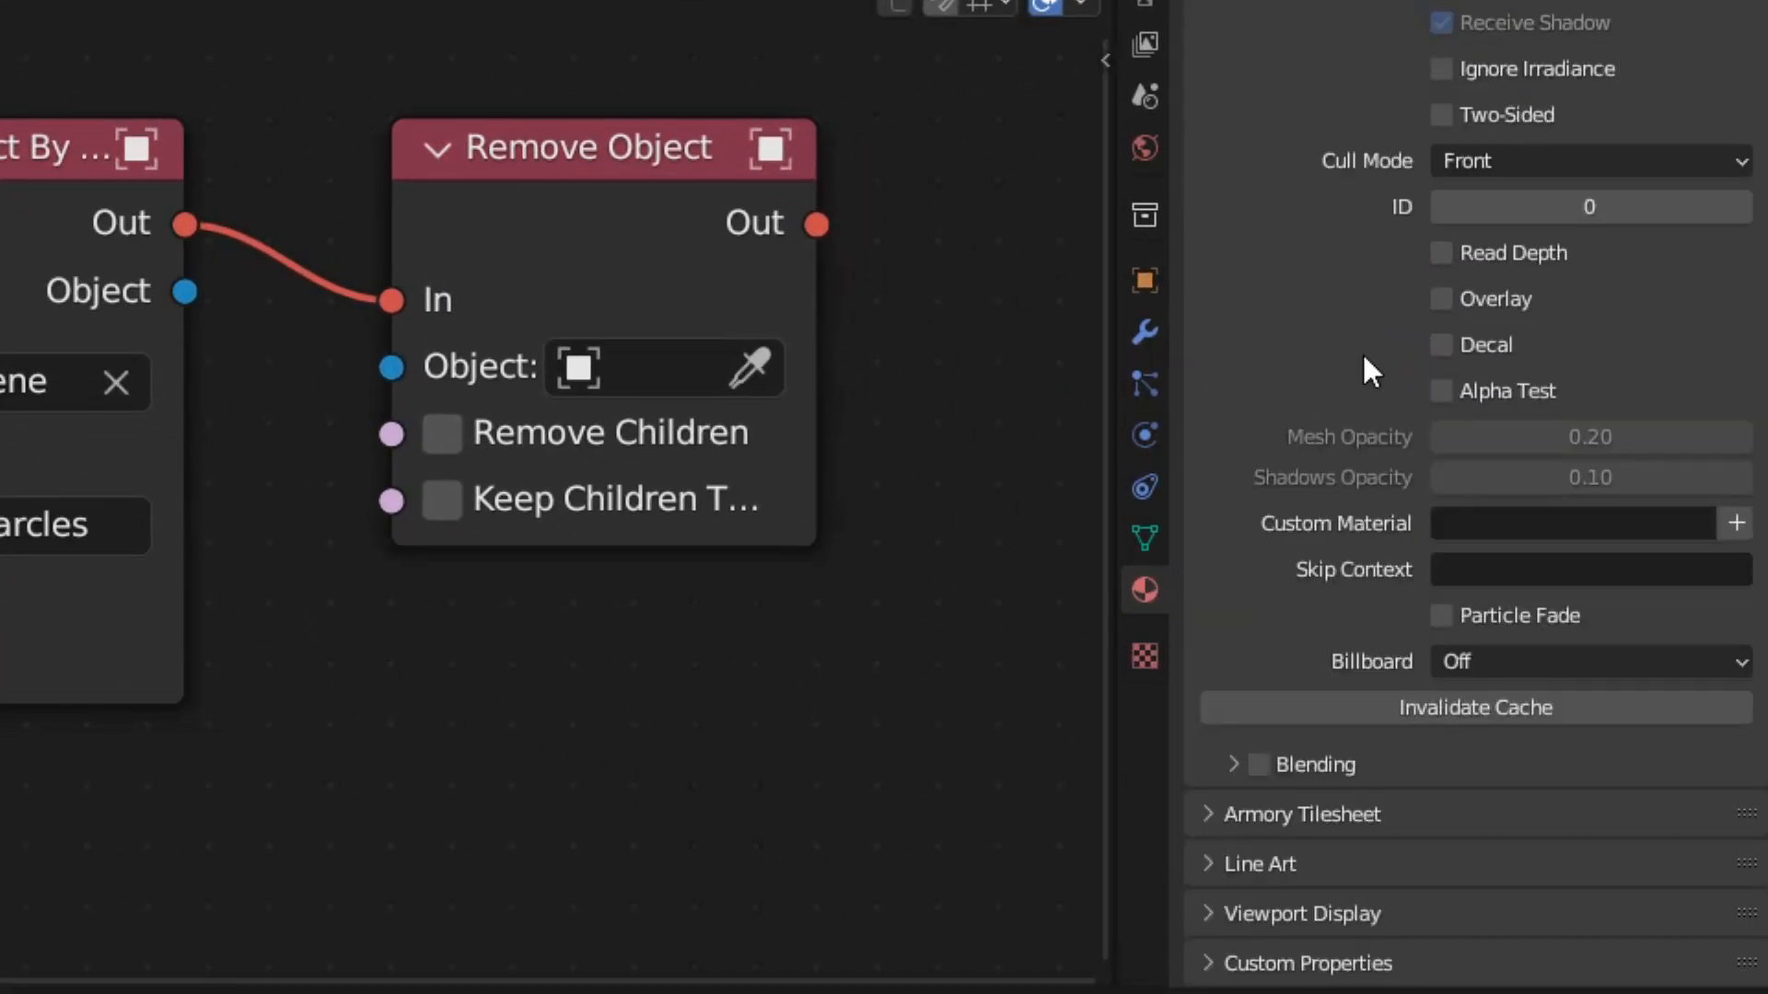
{"action": "left_click", "coordinate": [1203, 812]}
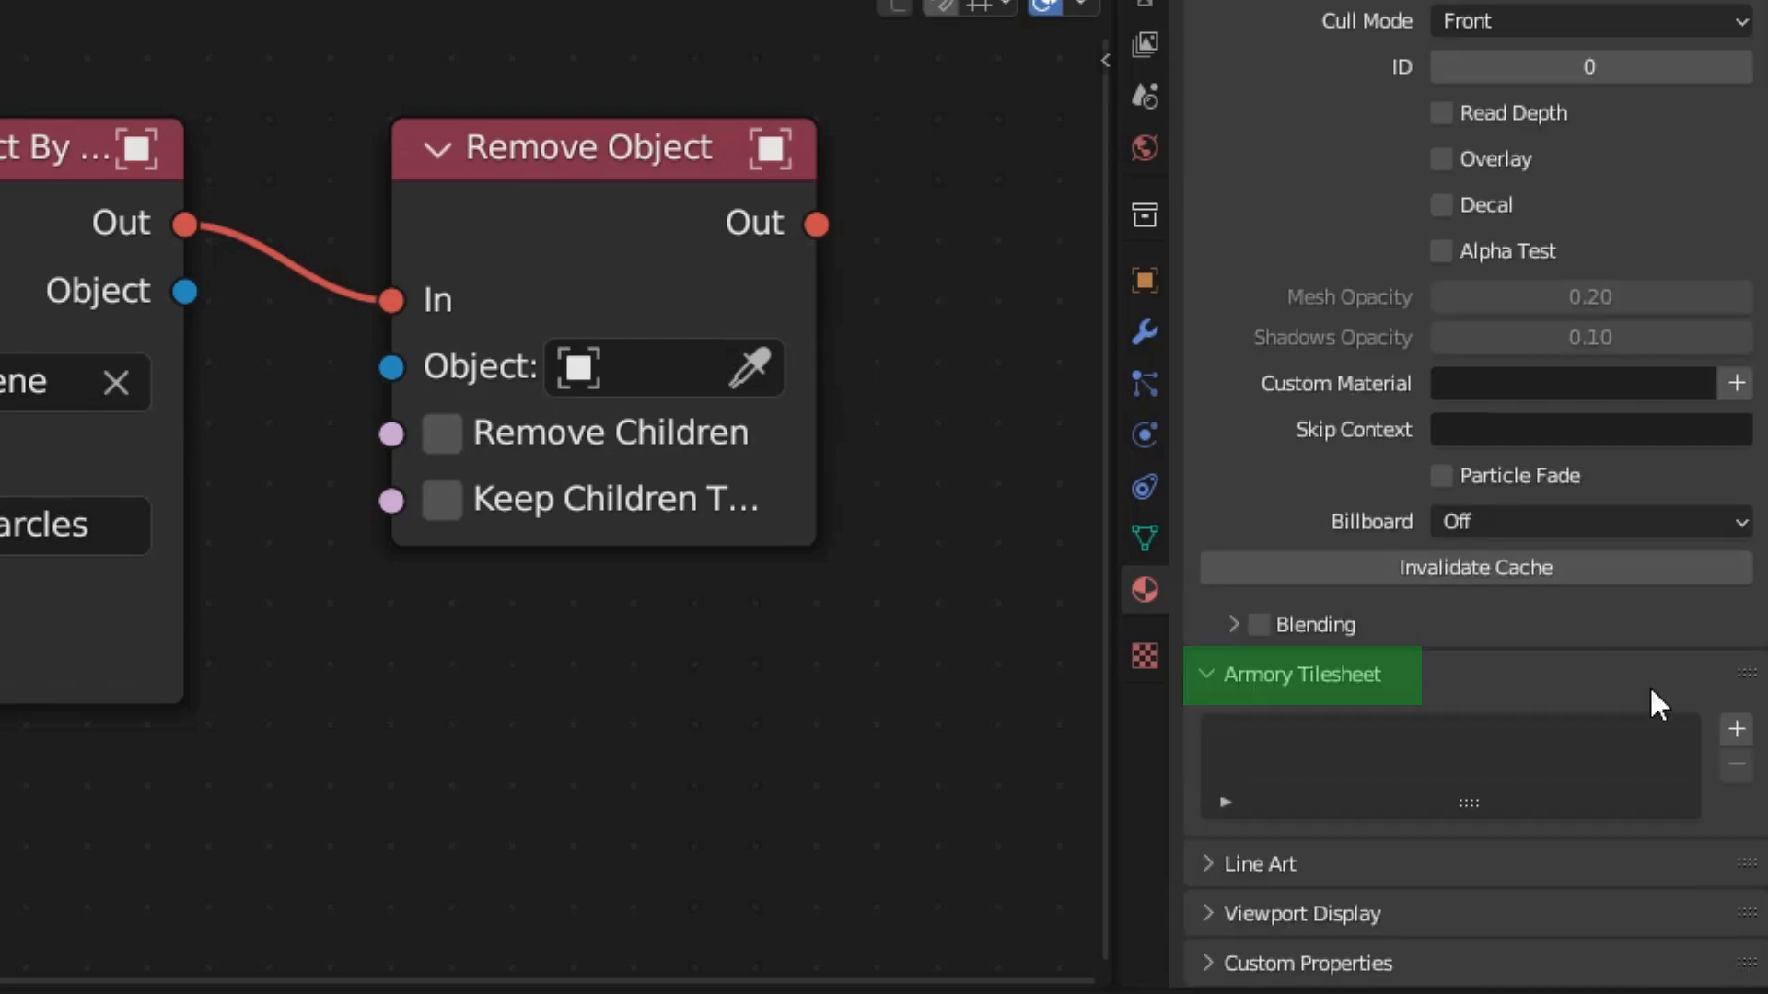
{"action": "left_click", "coordinate": [1735, 731]}
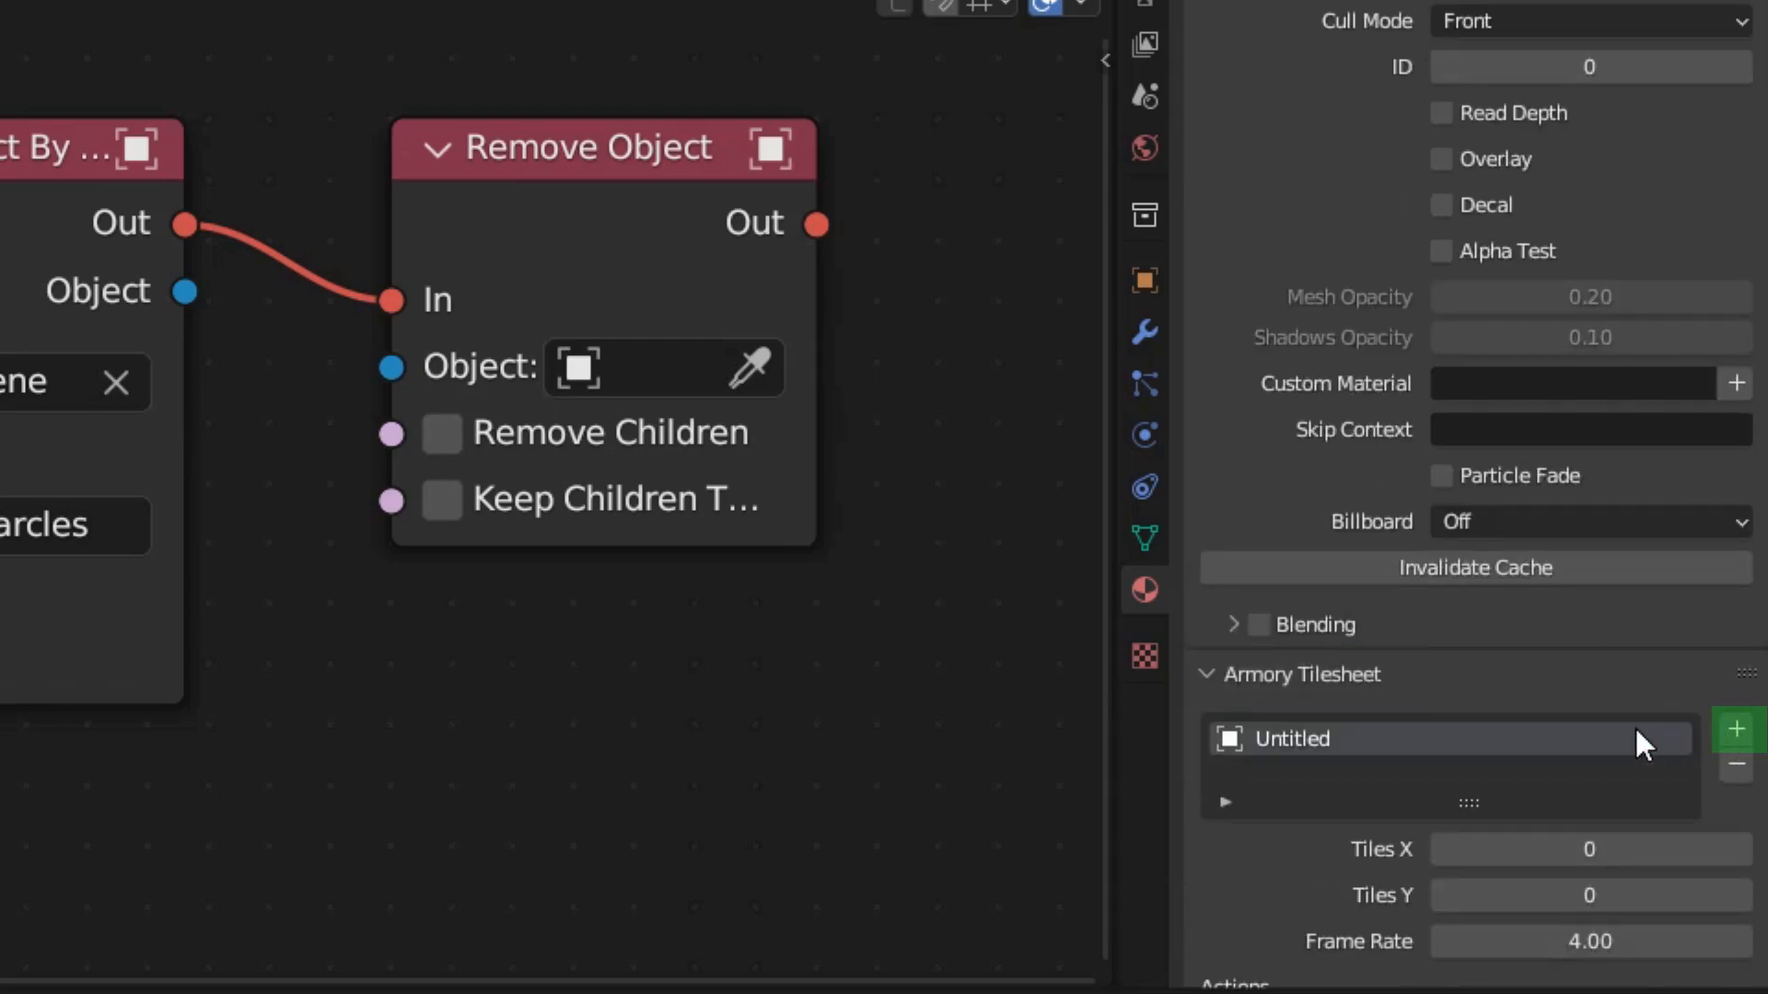
{"action": "scroll", "coordinate": [1621, 724], "scroll_direction": "down", "scroll_amount": 5}
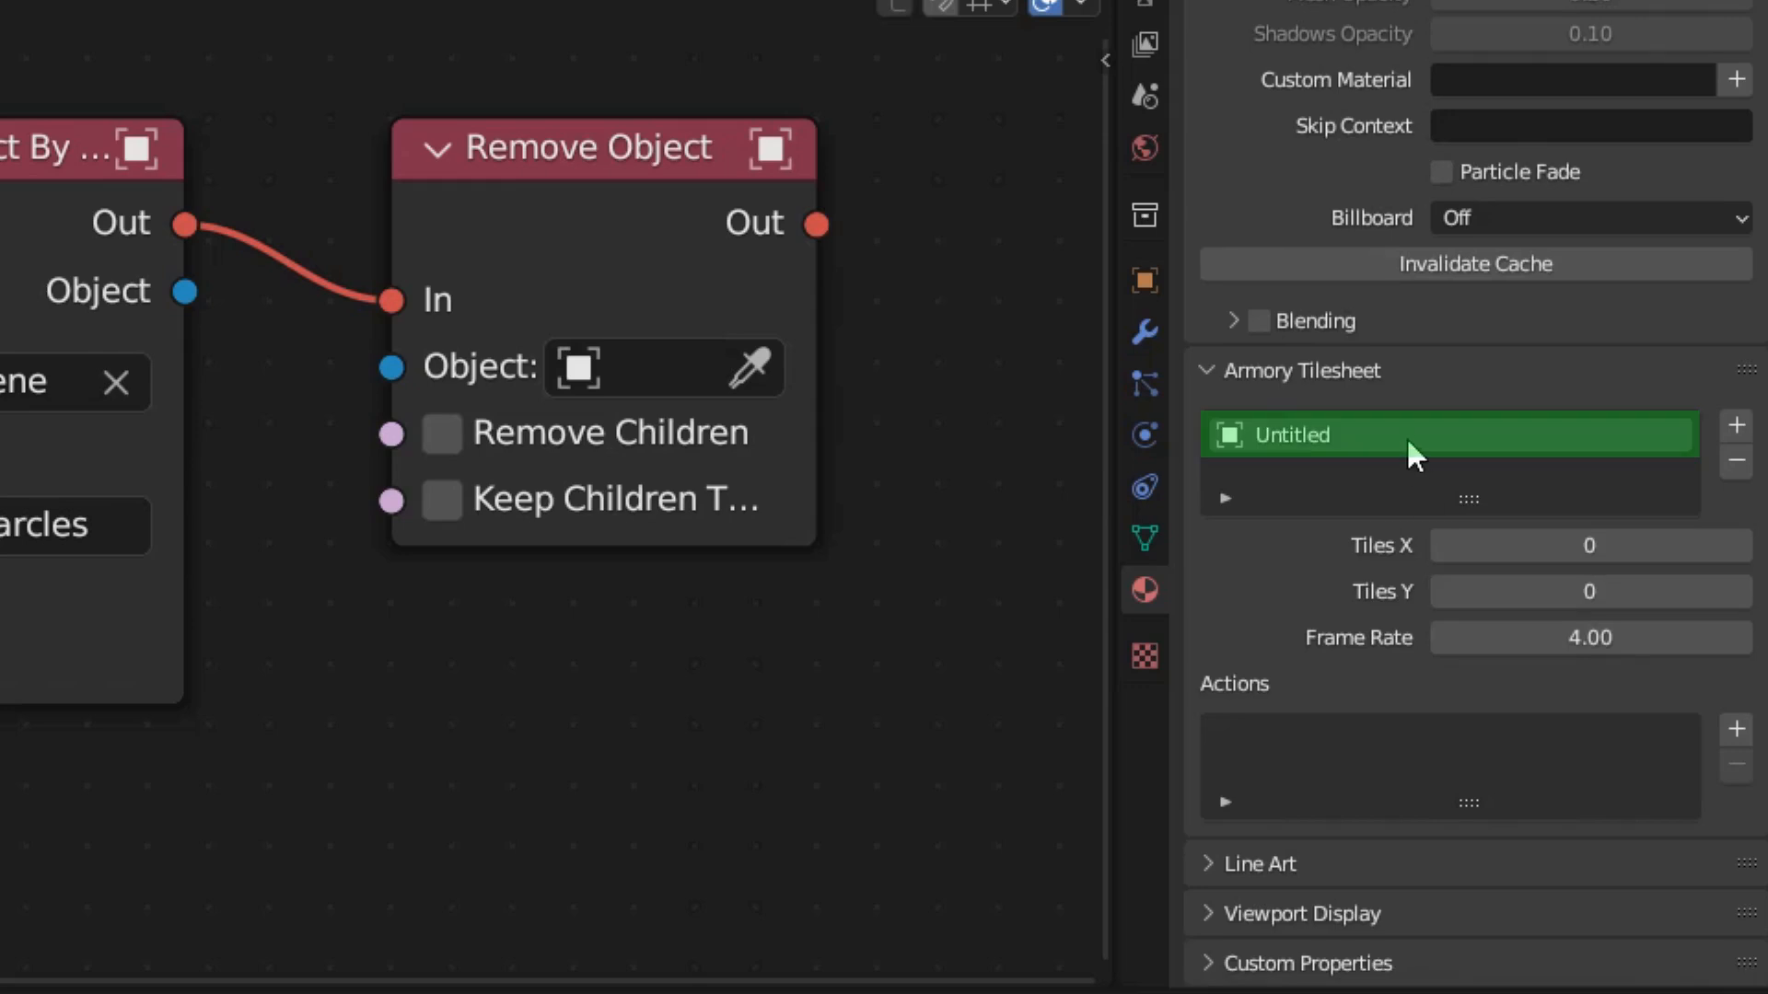
{"action": "double_click", "coordinate": [1406, 437]}
{"action": "type", "text": "Sparcles"}
{"action": "key", "text": "Return"}
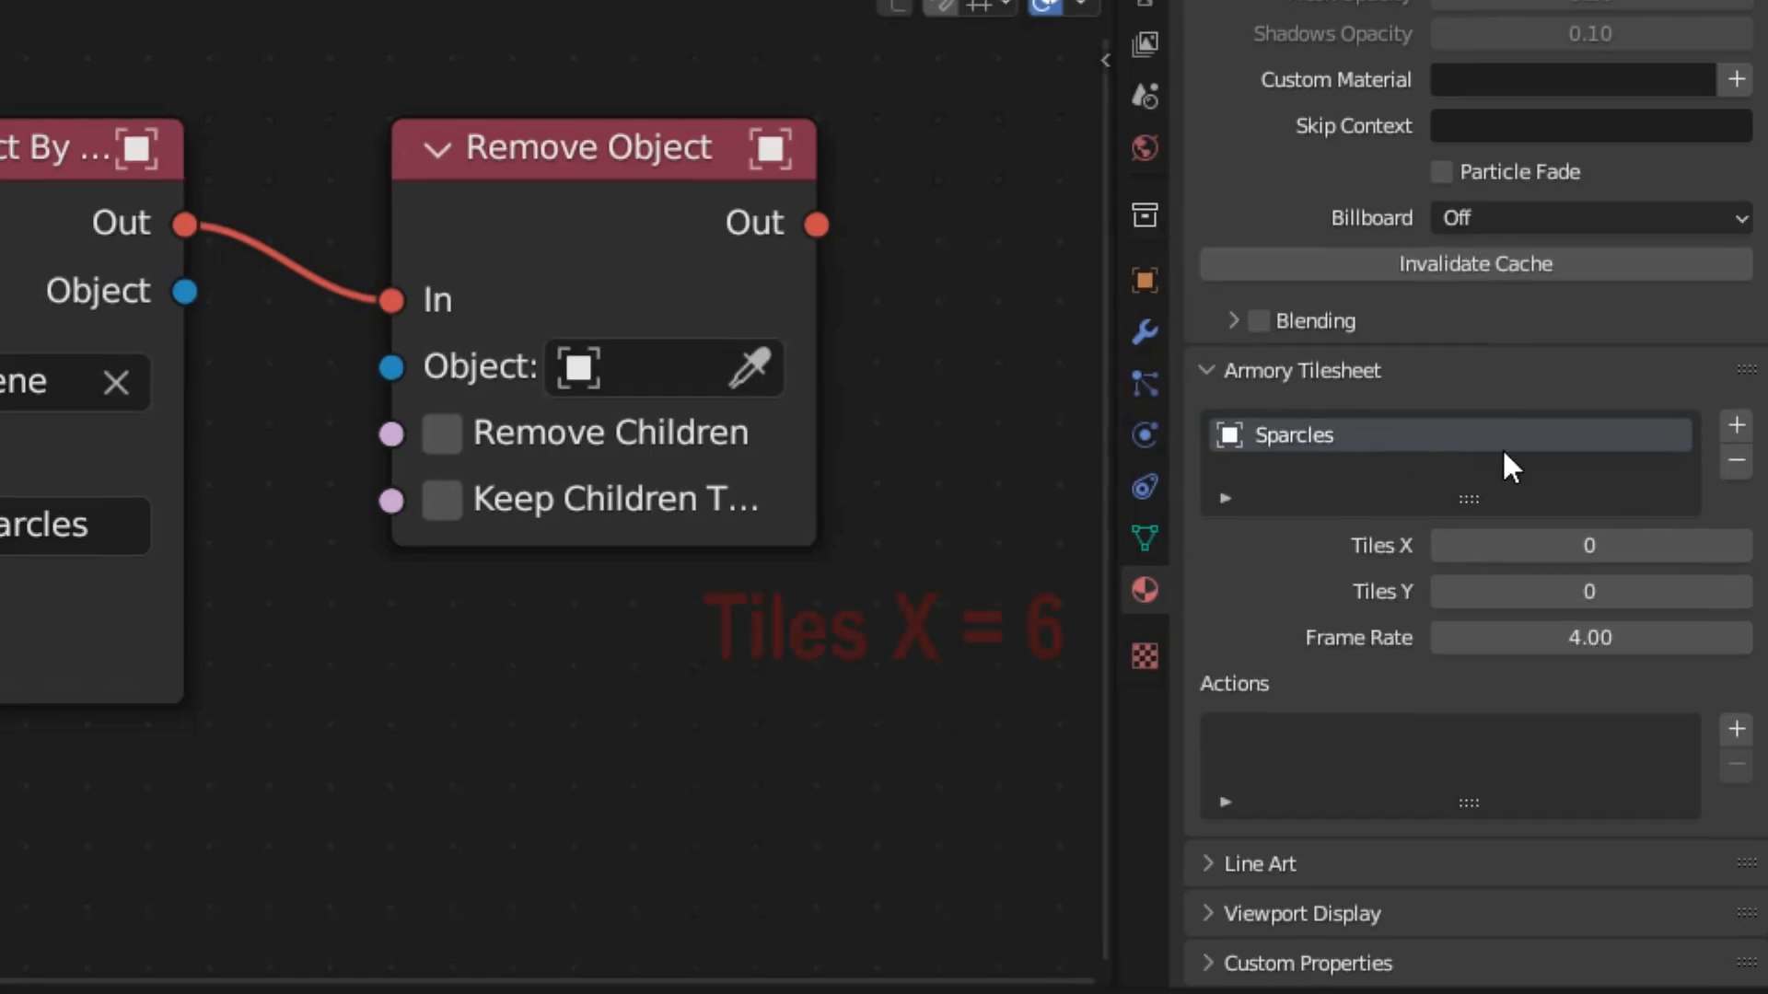
Set the Sparcles tilesheet to 6 tiles in X, 2 tiles in Y and a frame rate of 10.
{"action": "left_click", "coordinate": [1632, 549]}
{"action": "type", "text": "6"}
{"action": "key", "text": "Tab"}
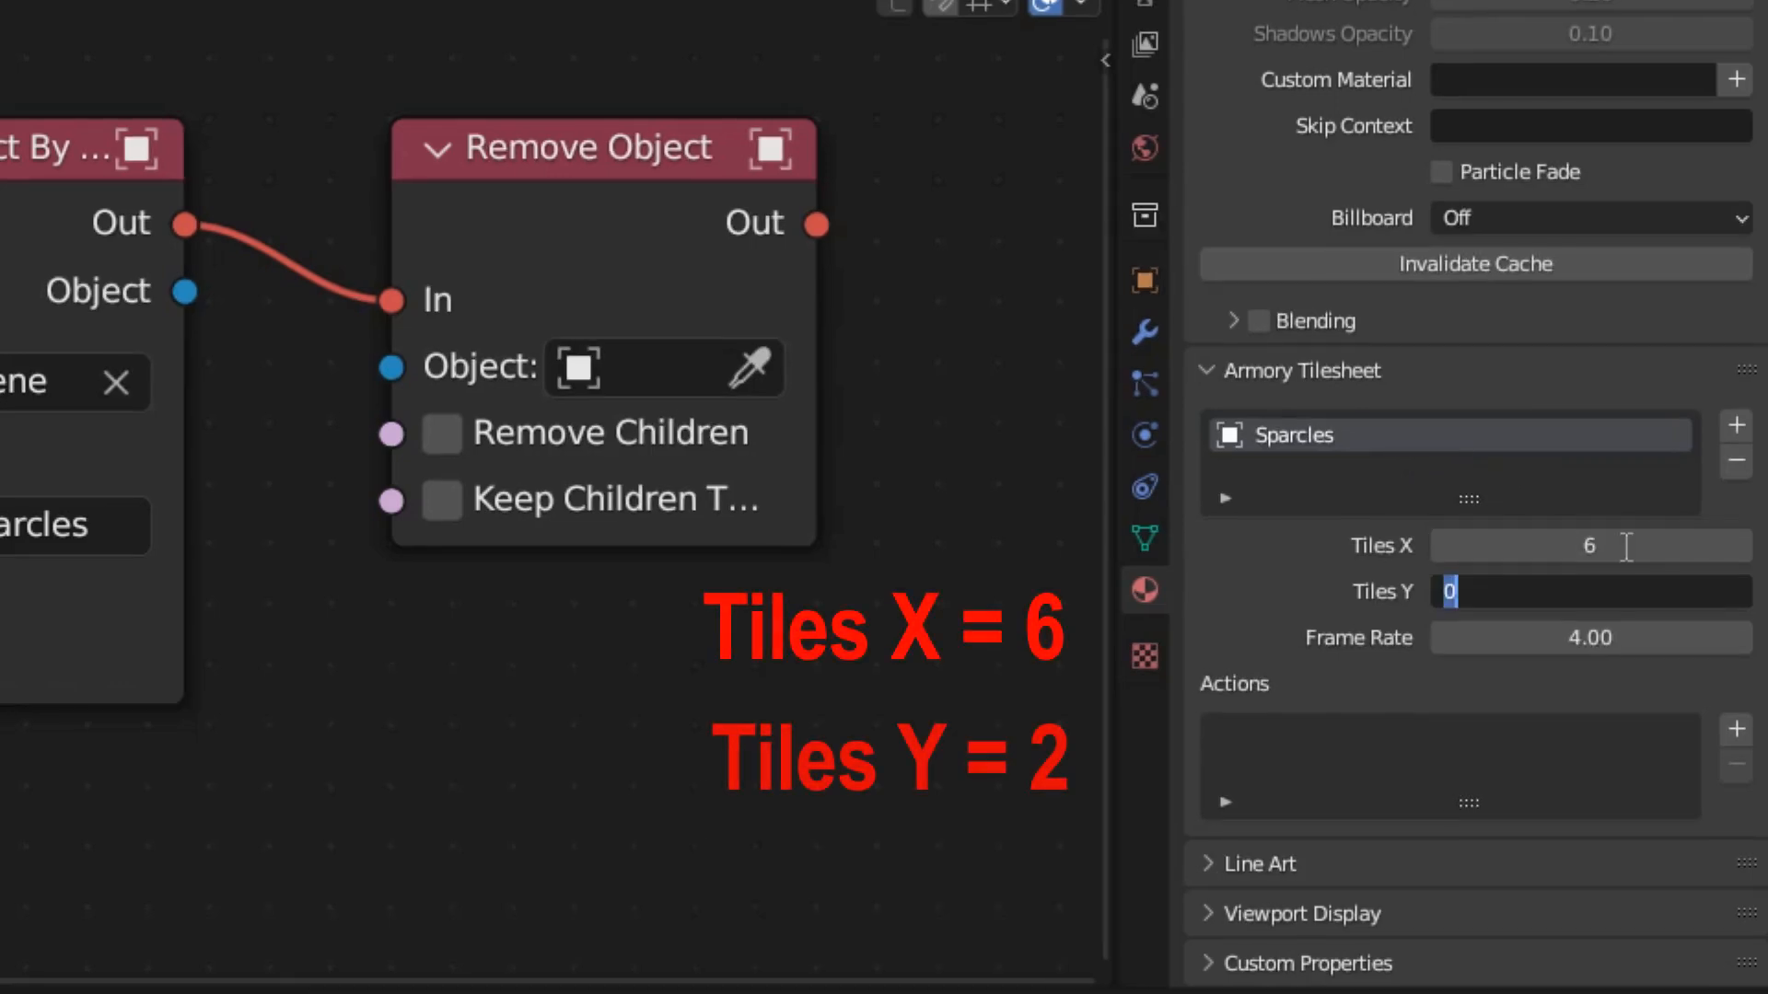
{"action": "type", "text": "2"}
{"action": "key", "text": "Tab"}
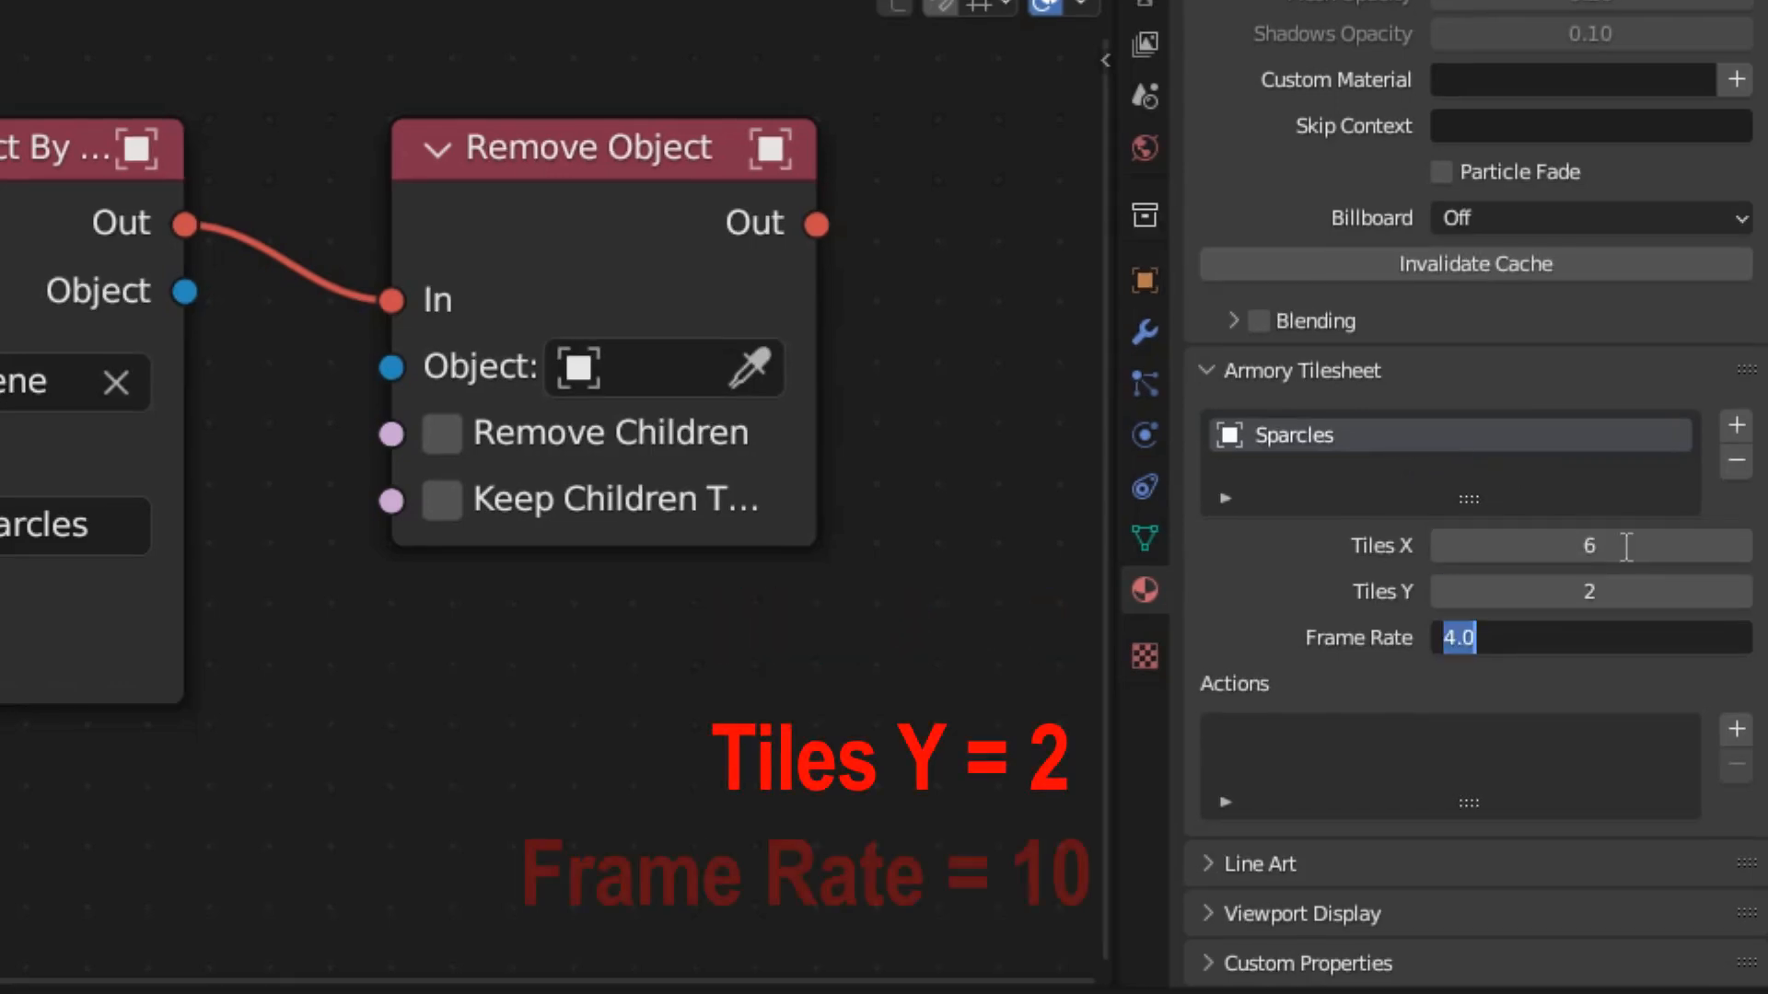
{"action": "type", "text": "10"}
{"action": "key", "text": "Tab"}
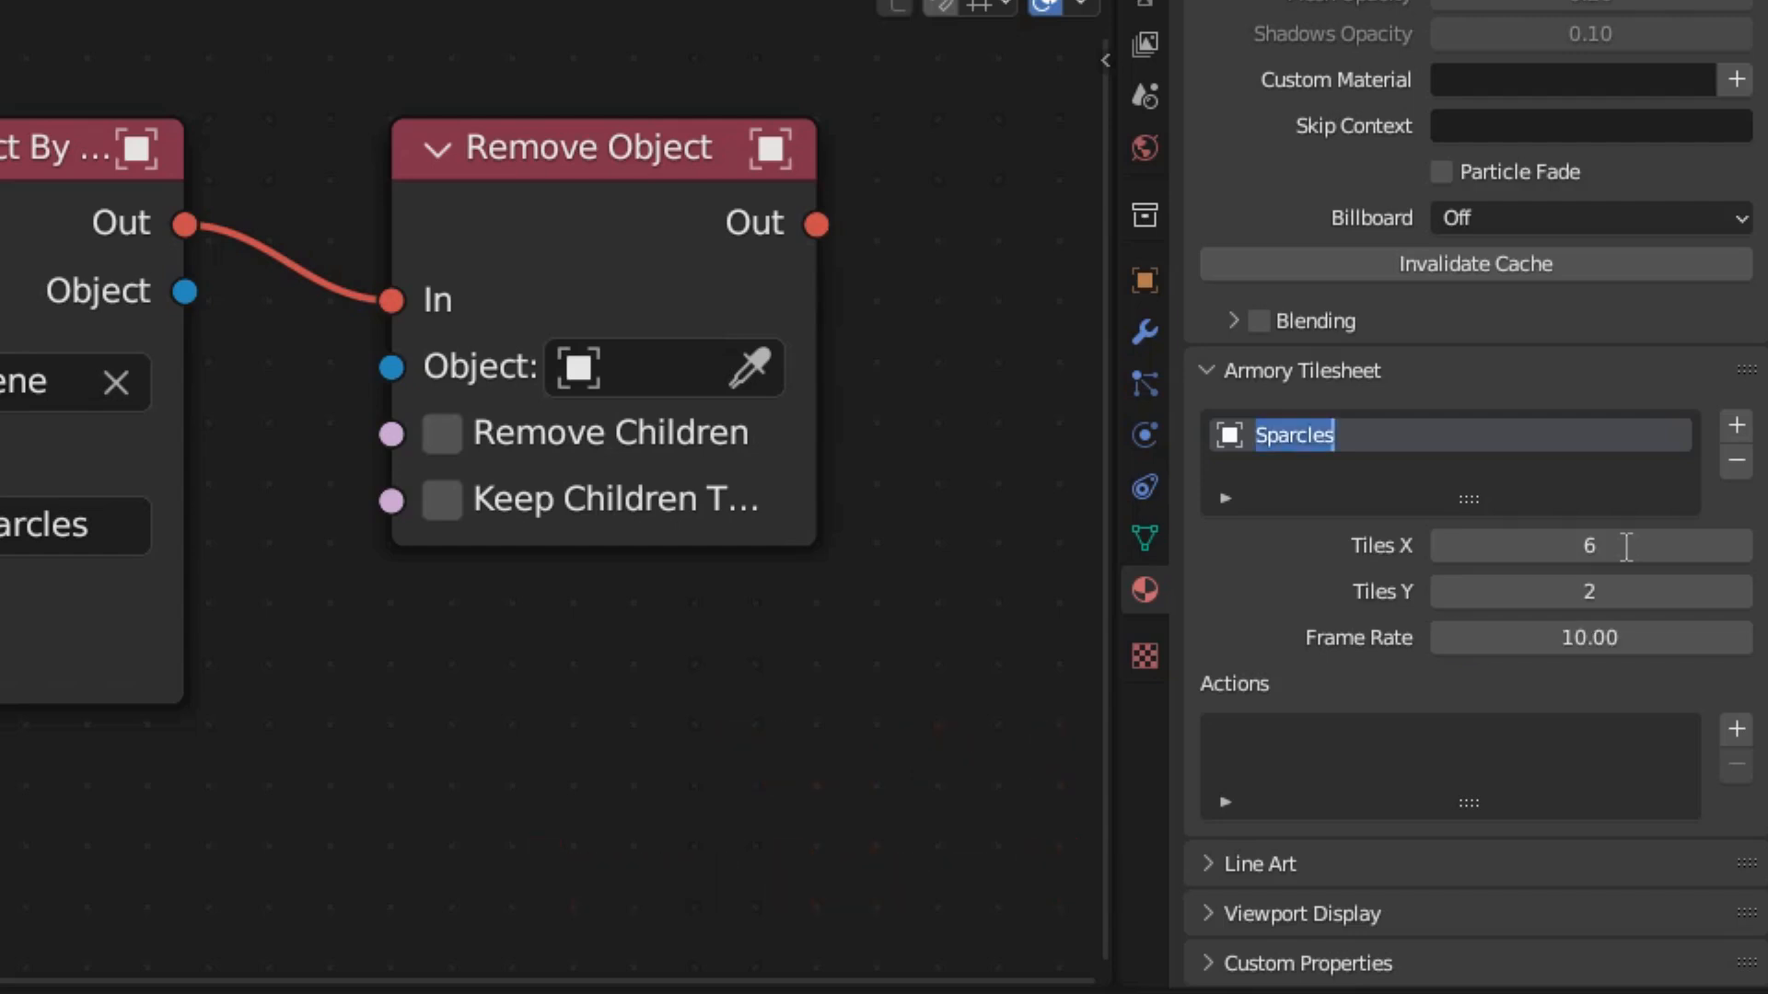
{"action": "left_click", "coordinate": [1456, 797]}
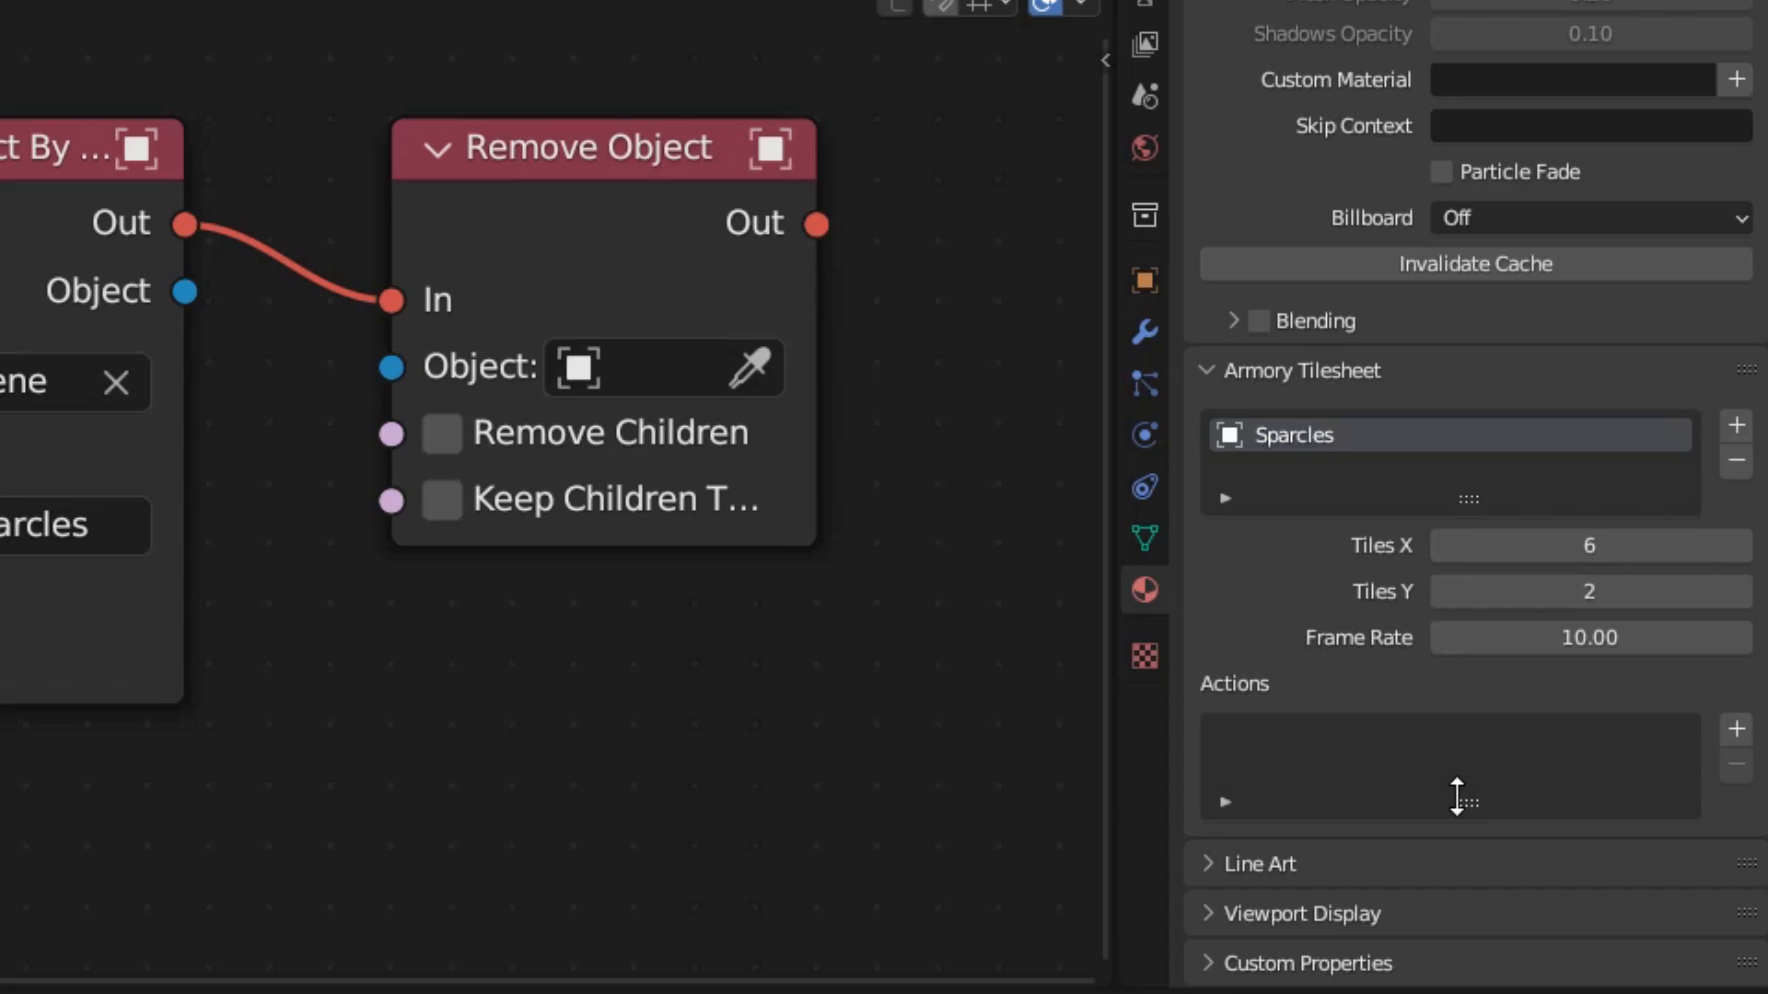
Add an action to the Sparcles tilesheet and name it Sparcles.
{"action": "left_click", "coordinate": [1737, 729]}
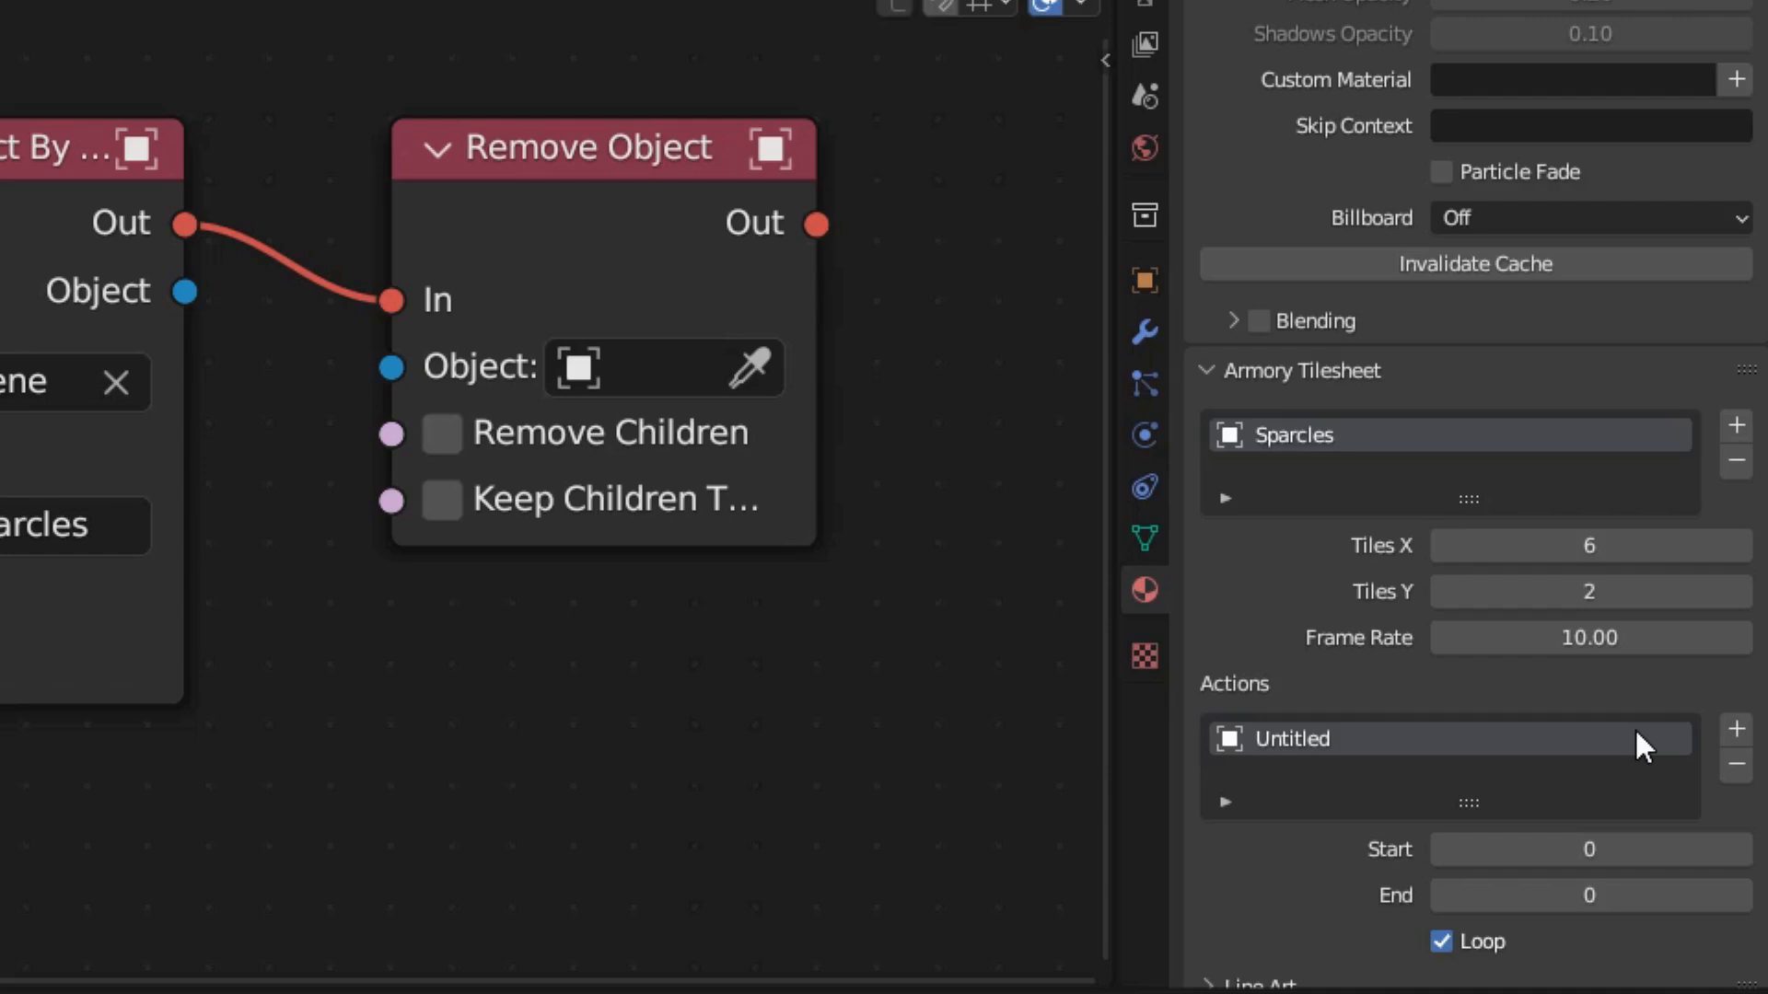
{"action": "scroll", "coordinate": [1633, 727], "scroll_direction": "down", "scroll_amount": 3}
{"action": "left_click", "coordinate": [1376, 608]}
{"action": "type", "text": "S"}
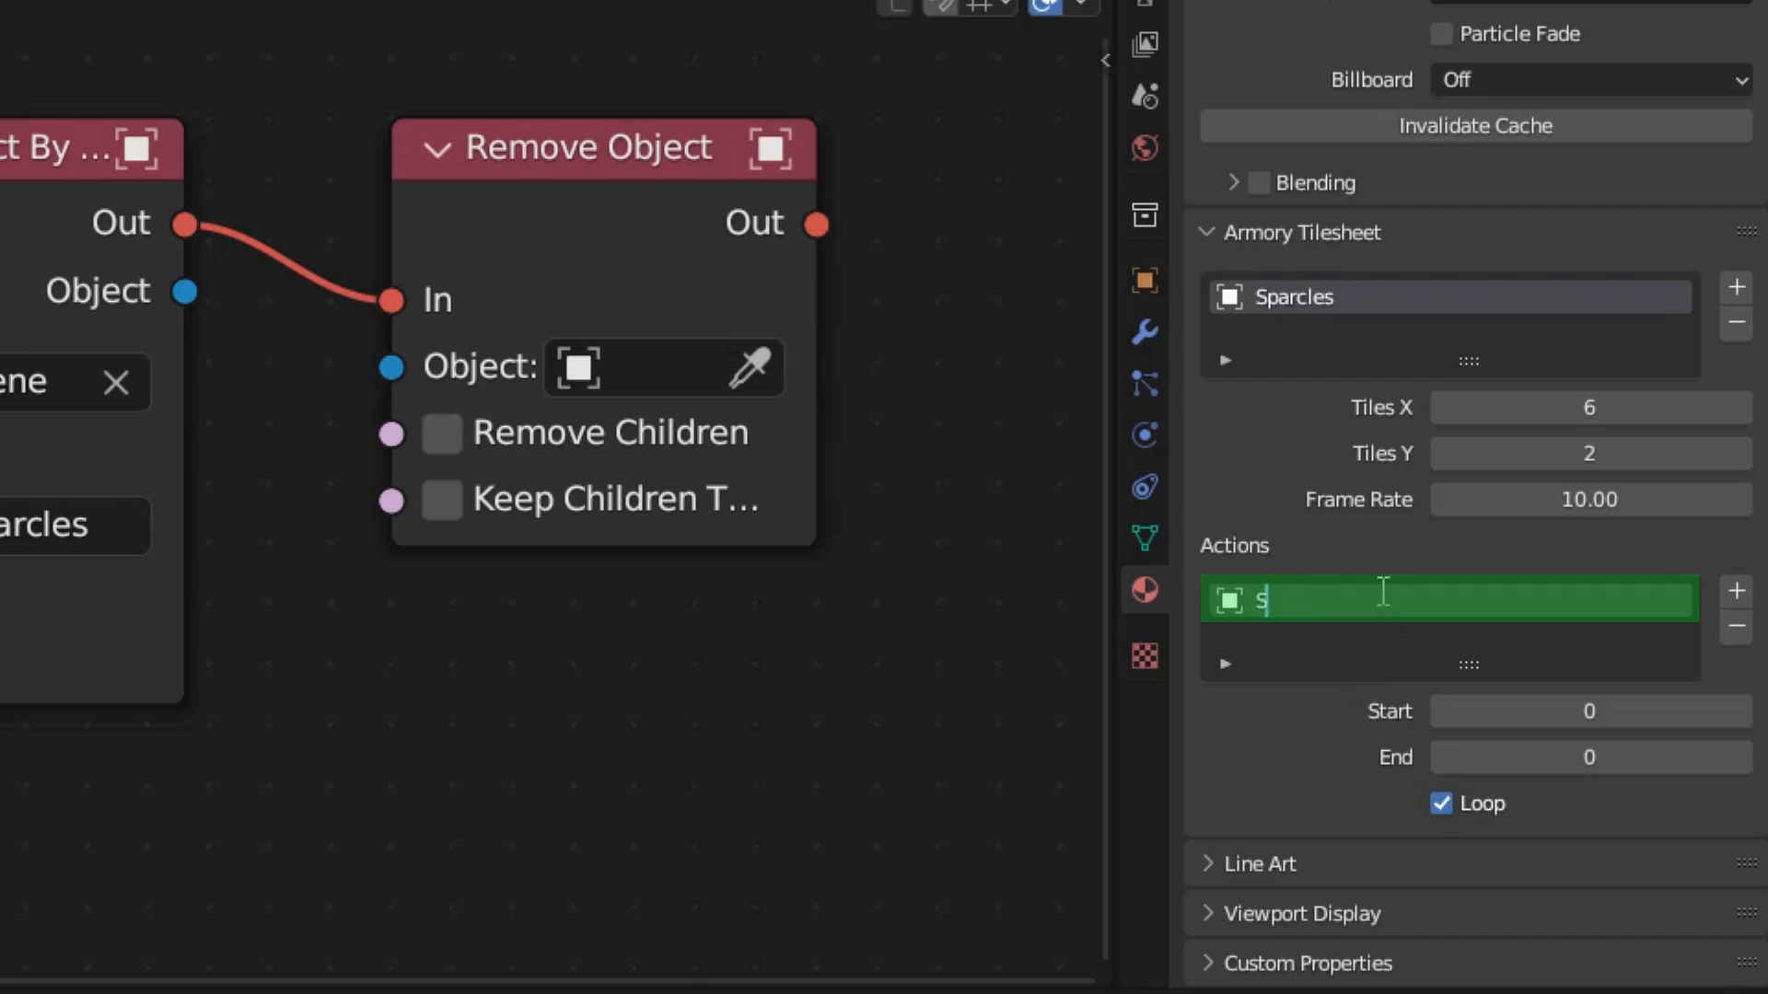
{"action": "type", "text": "parcles"}
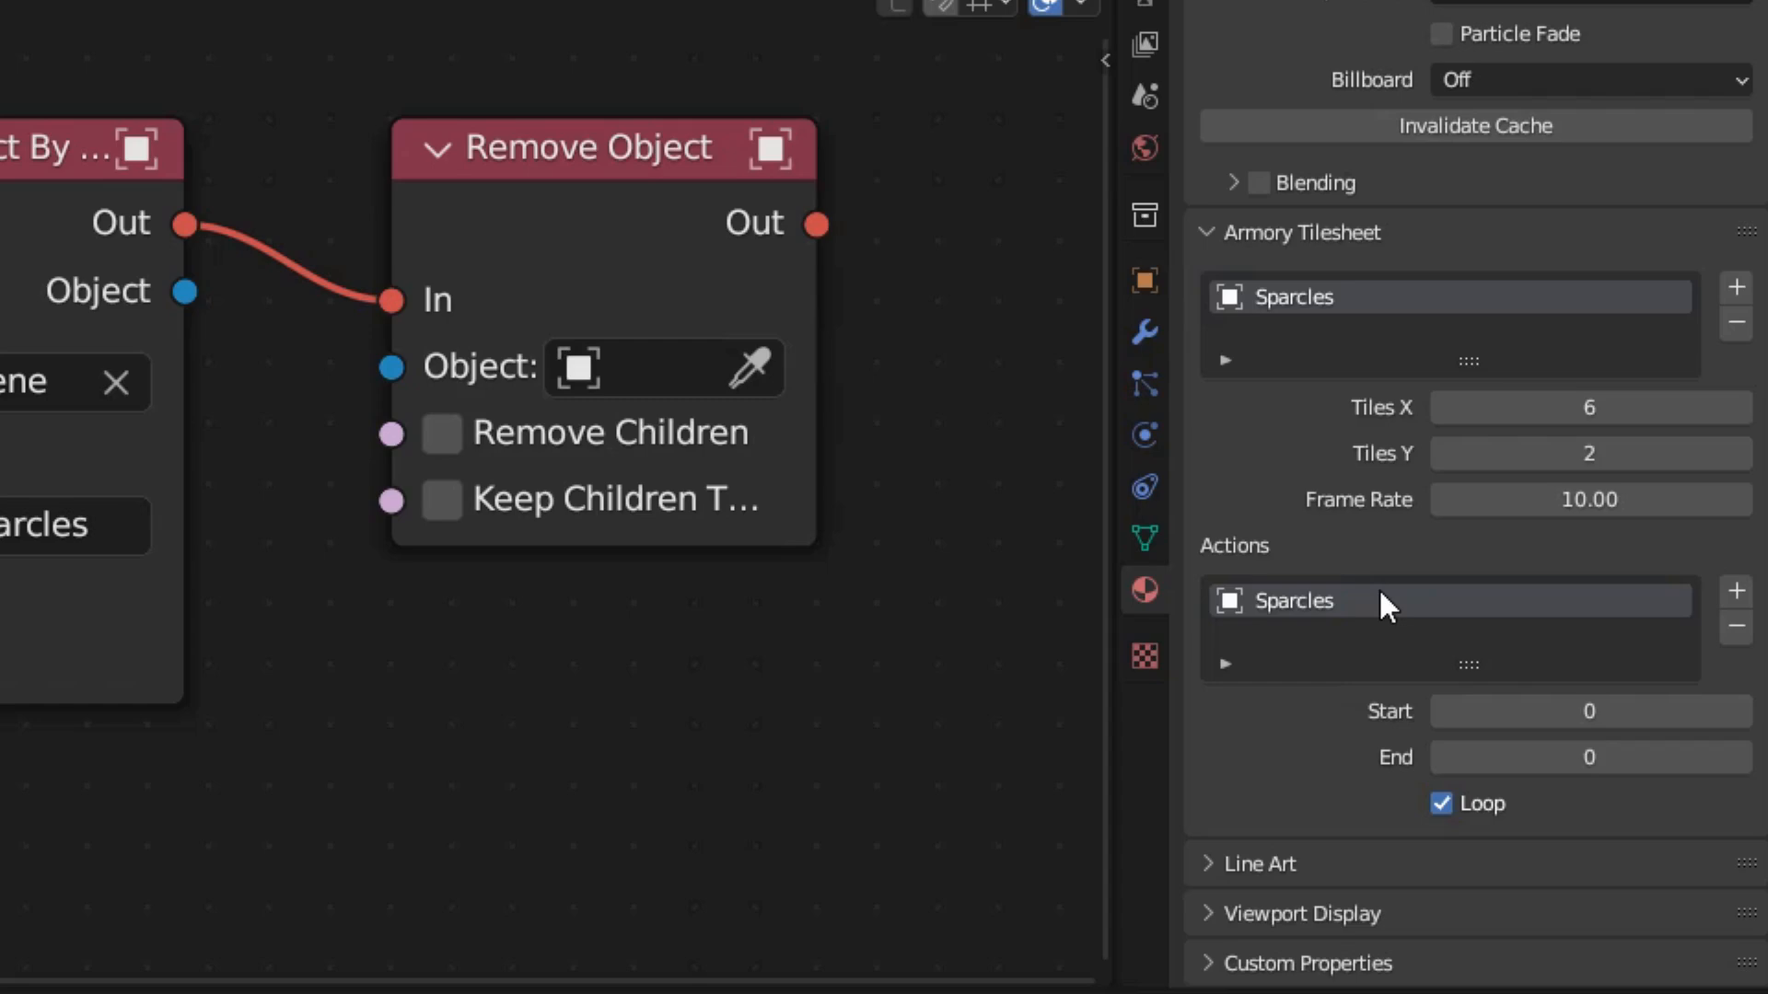
Set the Sparcles tilesheet action to run from frame 0 to 11 with looping turned off.
{"action": "left_click_drag", "start_coordinate": [1583, 718], "coordinate": [1609, 764]}
{"action": "type", "text": "11"}
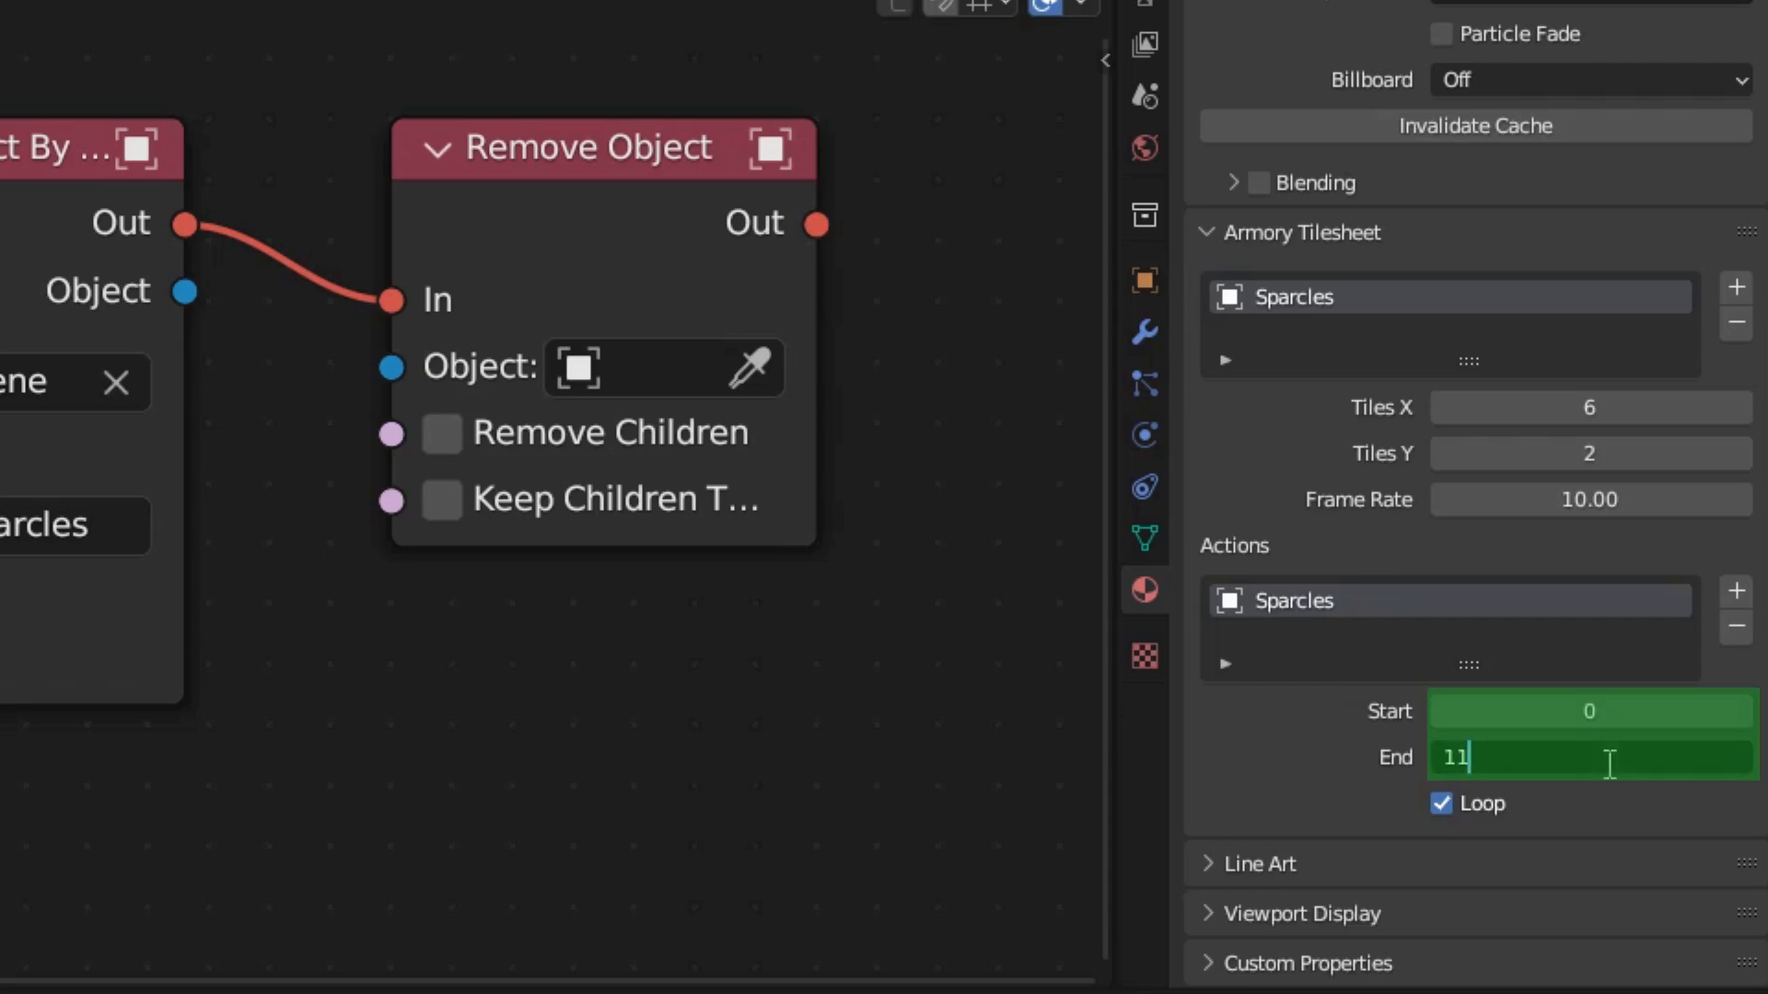
{"action": "key", "text": "Return"}
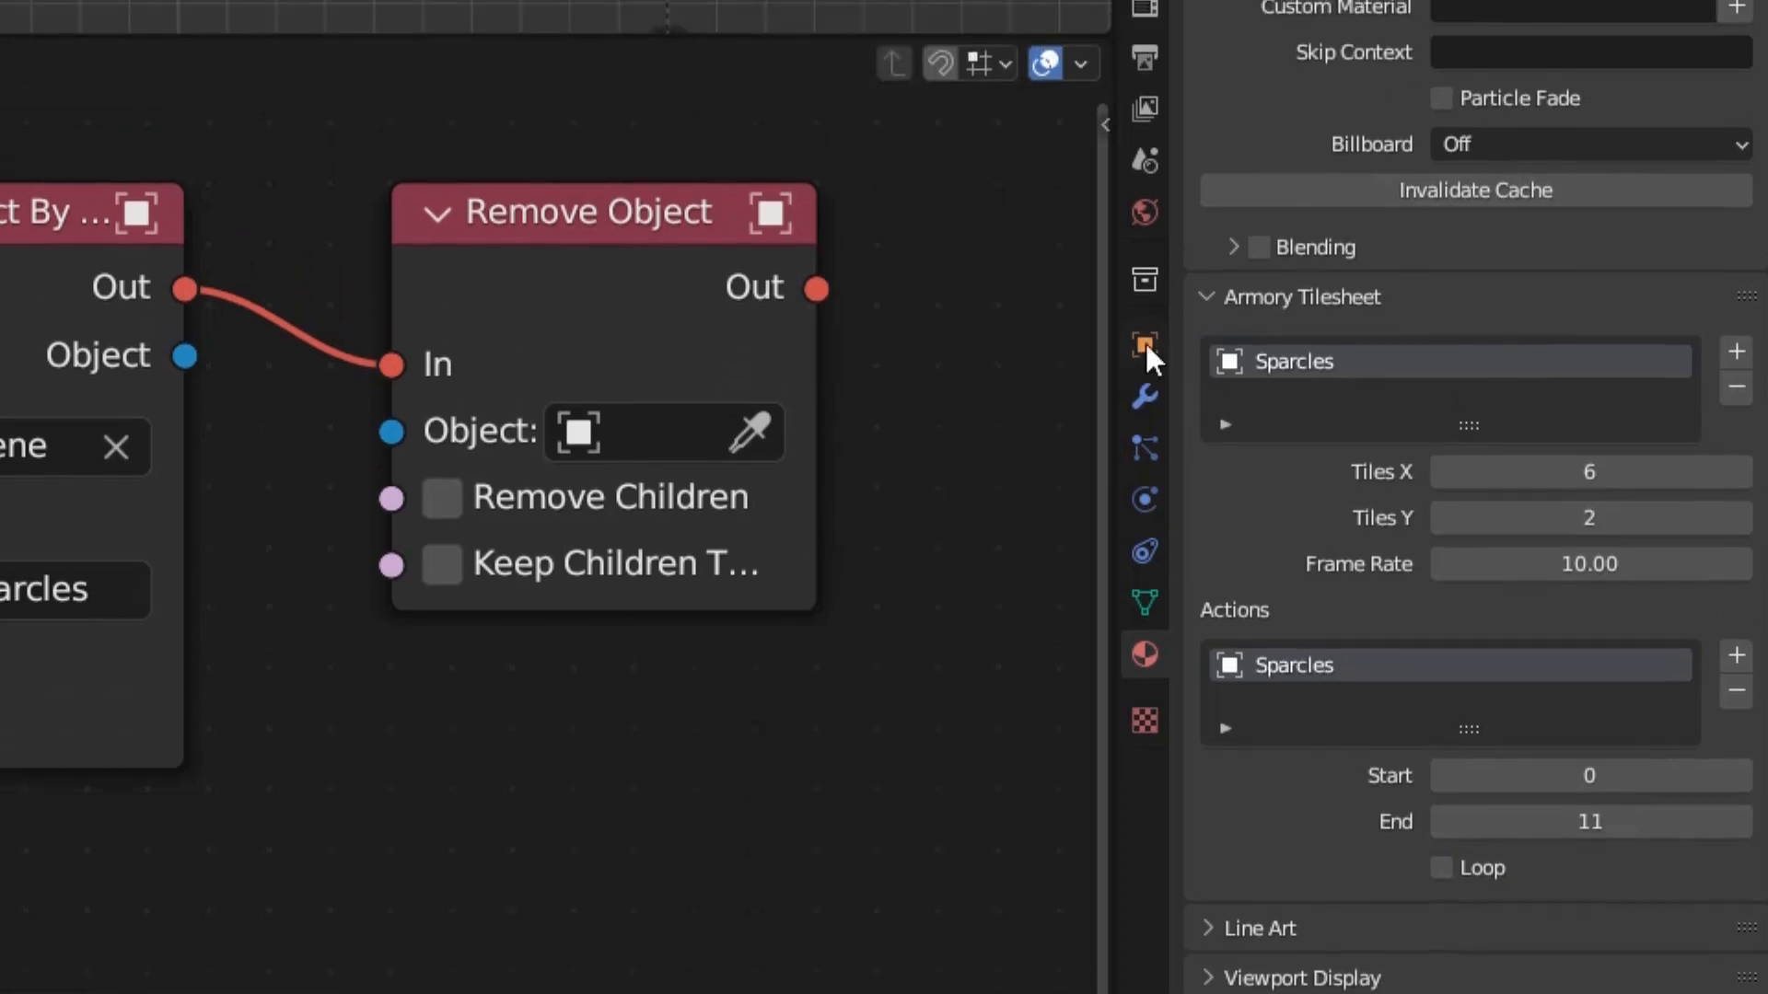
Assign the Sparcles tilesheet and the Sparcles action to the Sparcles object in its Armory Props.
{"action": "left_click", "coordinate": [1145, 281]}
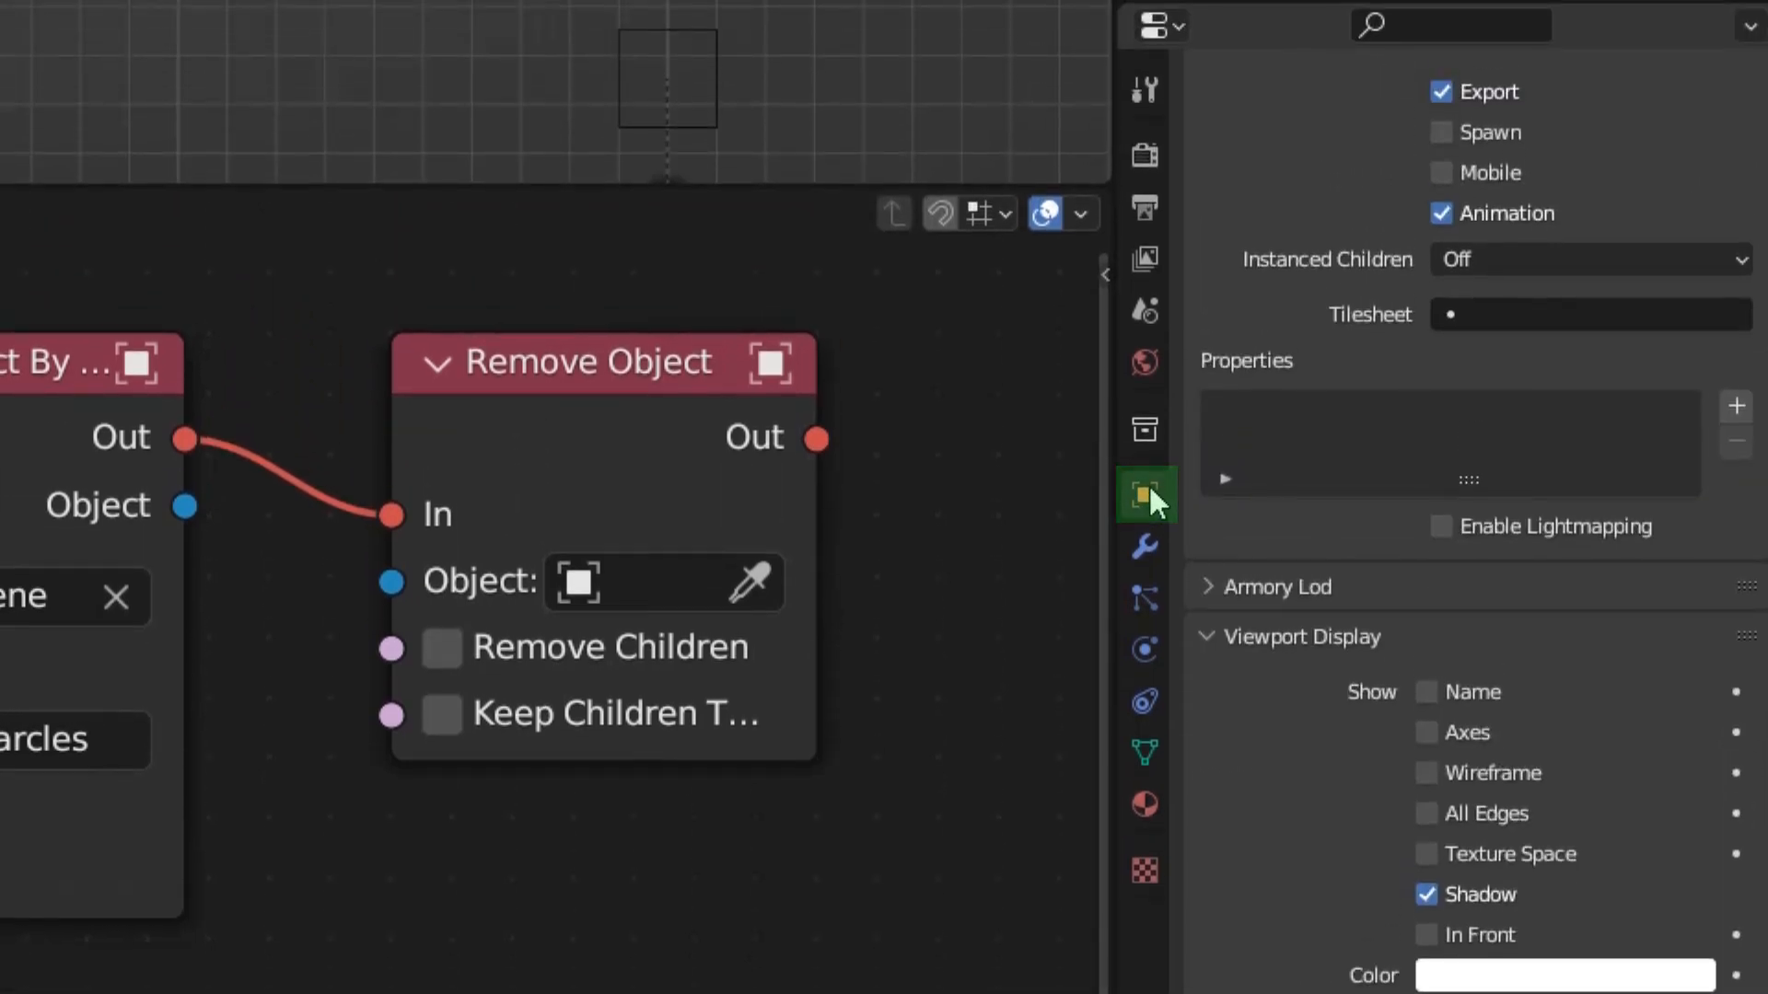
{"action": "scroll", "coordinate": [1556, 502], "scroll_direction": "up", "scroll_amount": 4}
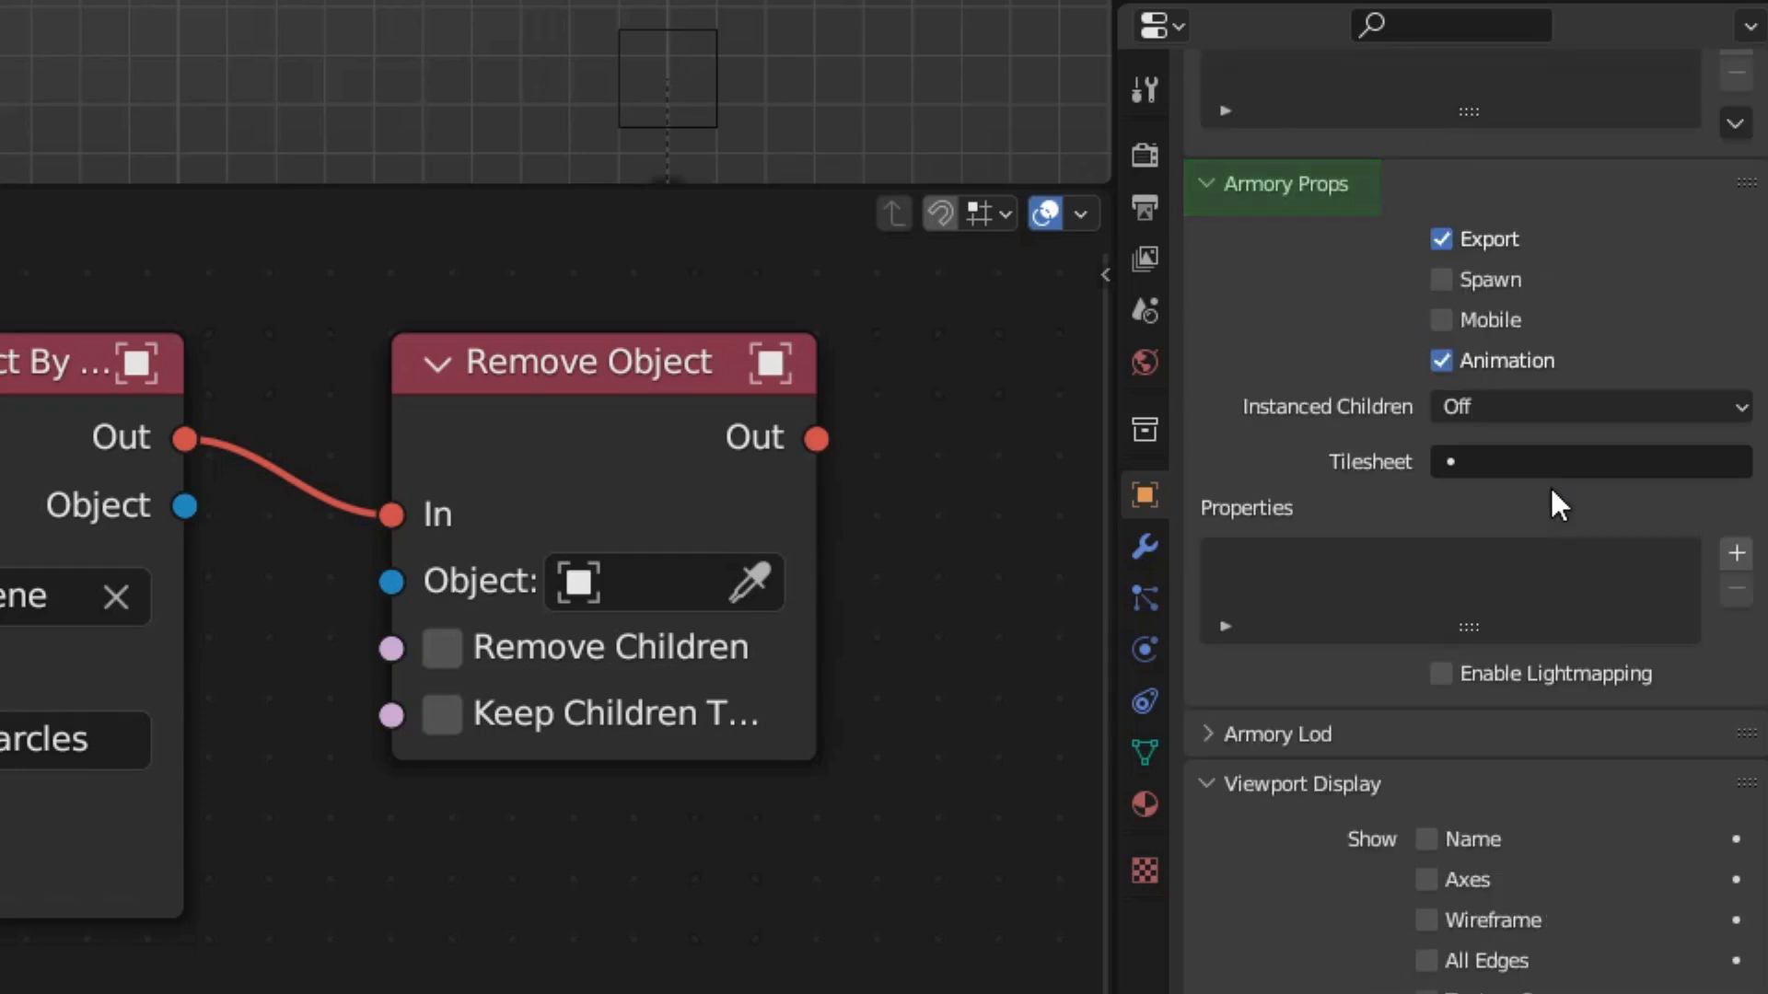
{"action": "left_click", "coordinate": [1582, 460]}
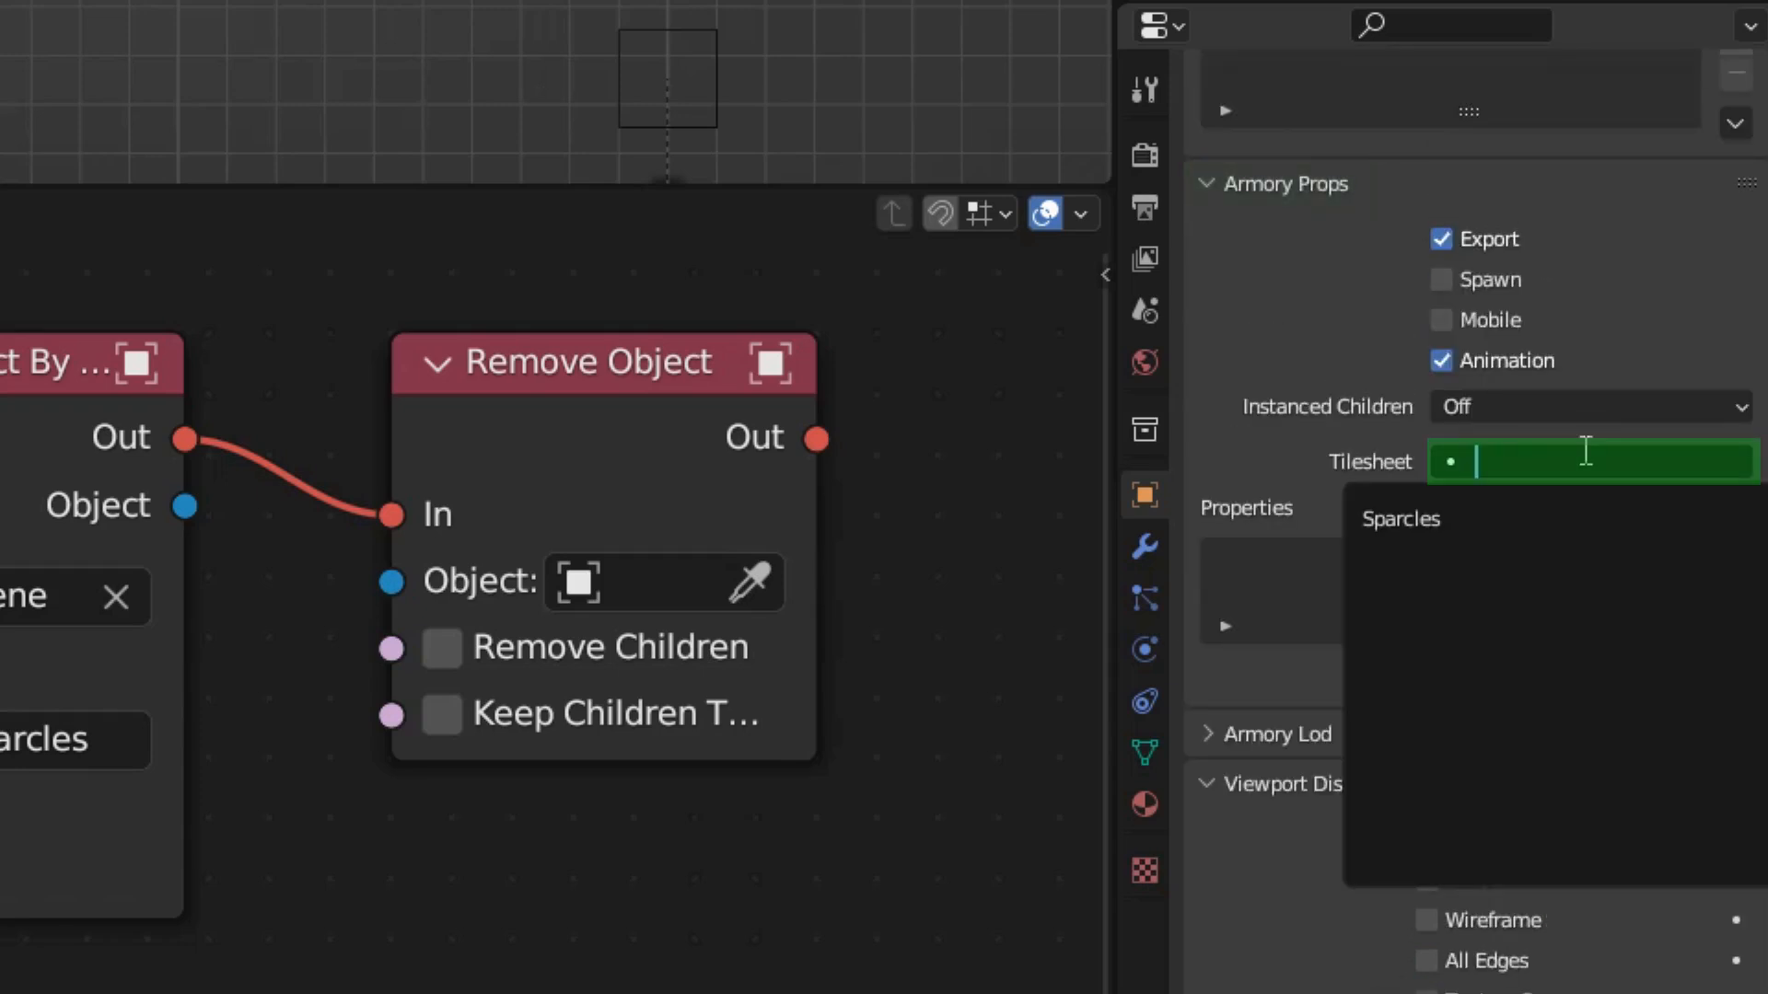
{"action": "left_click", "coordinate": [1486, 507]}
{"action": "left_click", "coordinate": [1486, 508]}
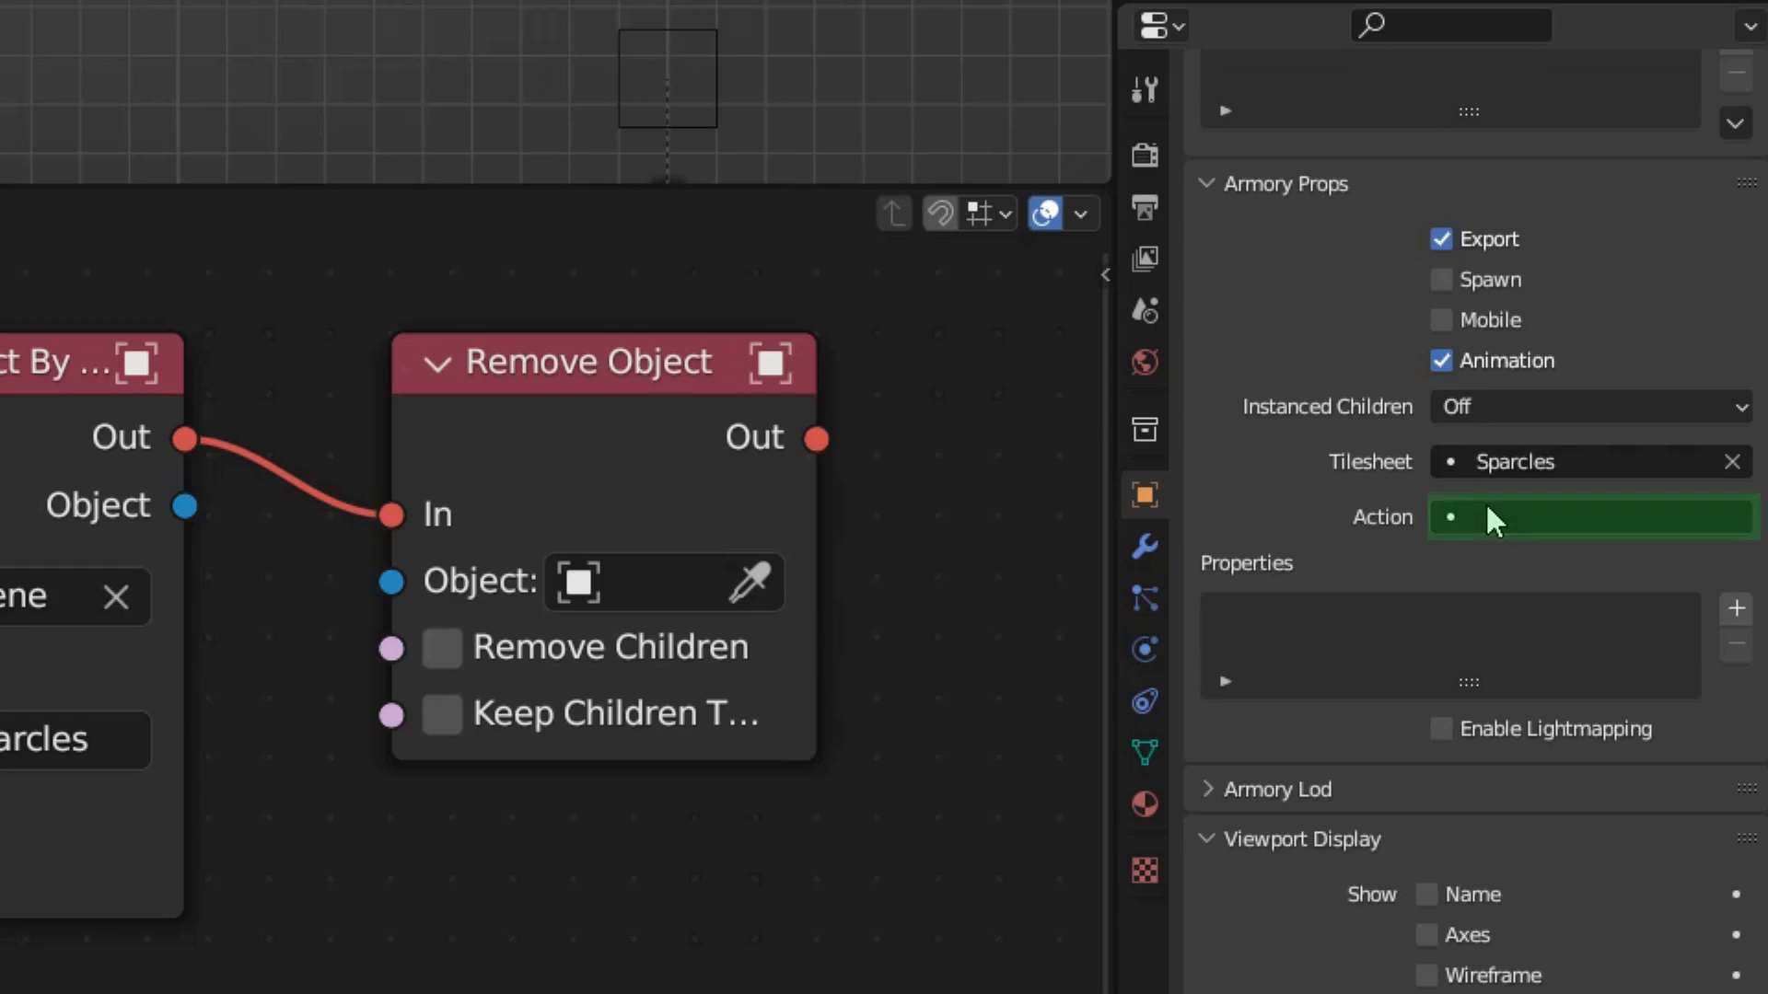
{"action": "left_click", "coordinate": [1477, 575]}
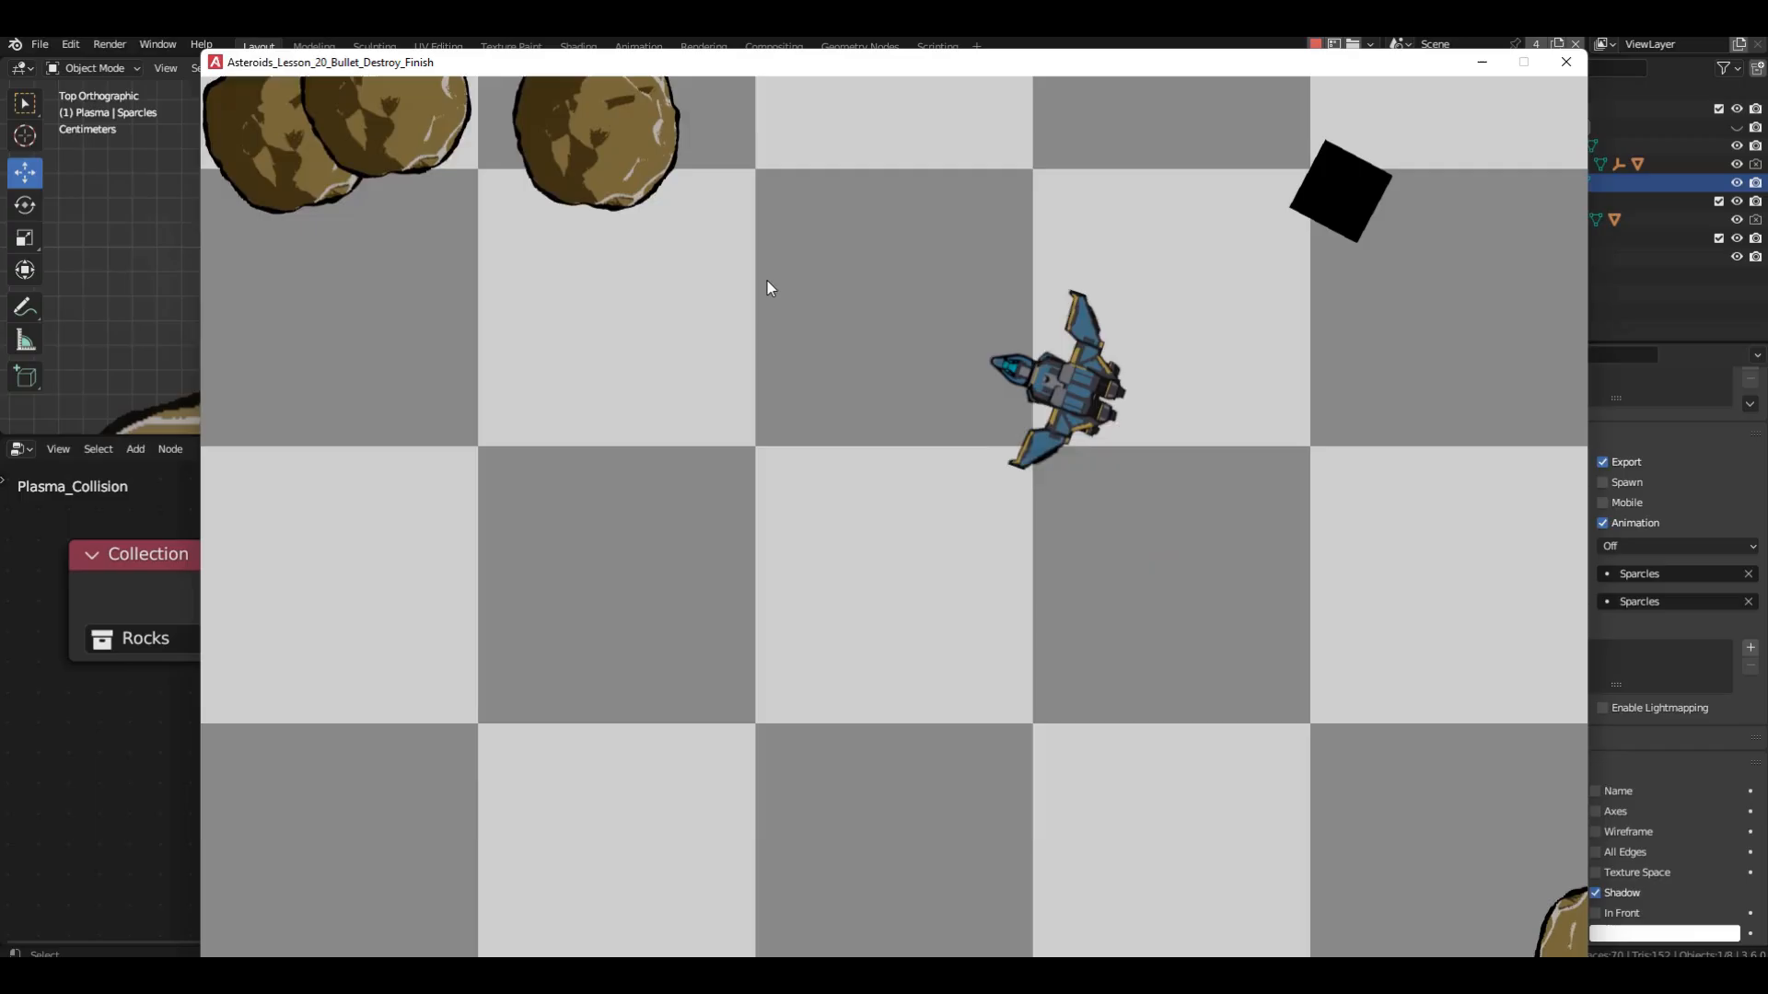
Test the running game by flying around and firing plasma at the rocks to check the Sparcles animation.
{"action": "left_click", "coordinate": [367, 241]}
{"action": "key", "text": "d"}
{"action": "left_click", "coordinate": [1238, 544]}
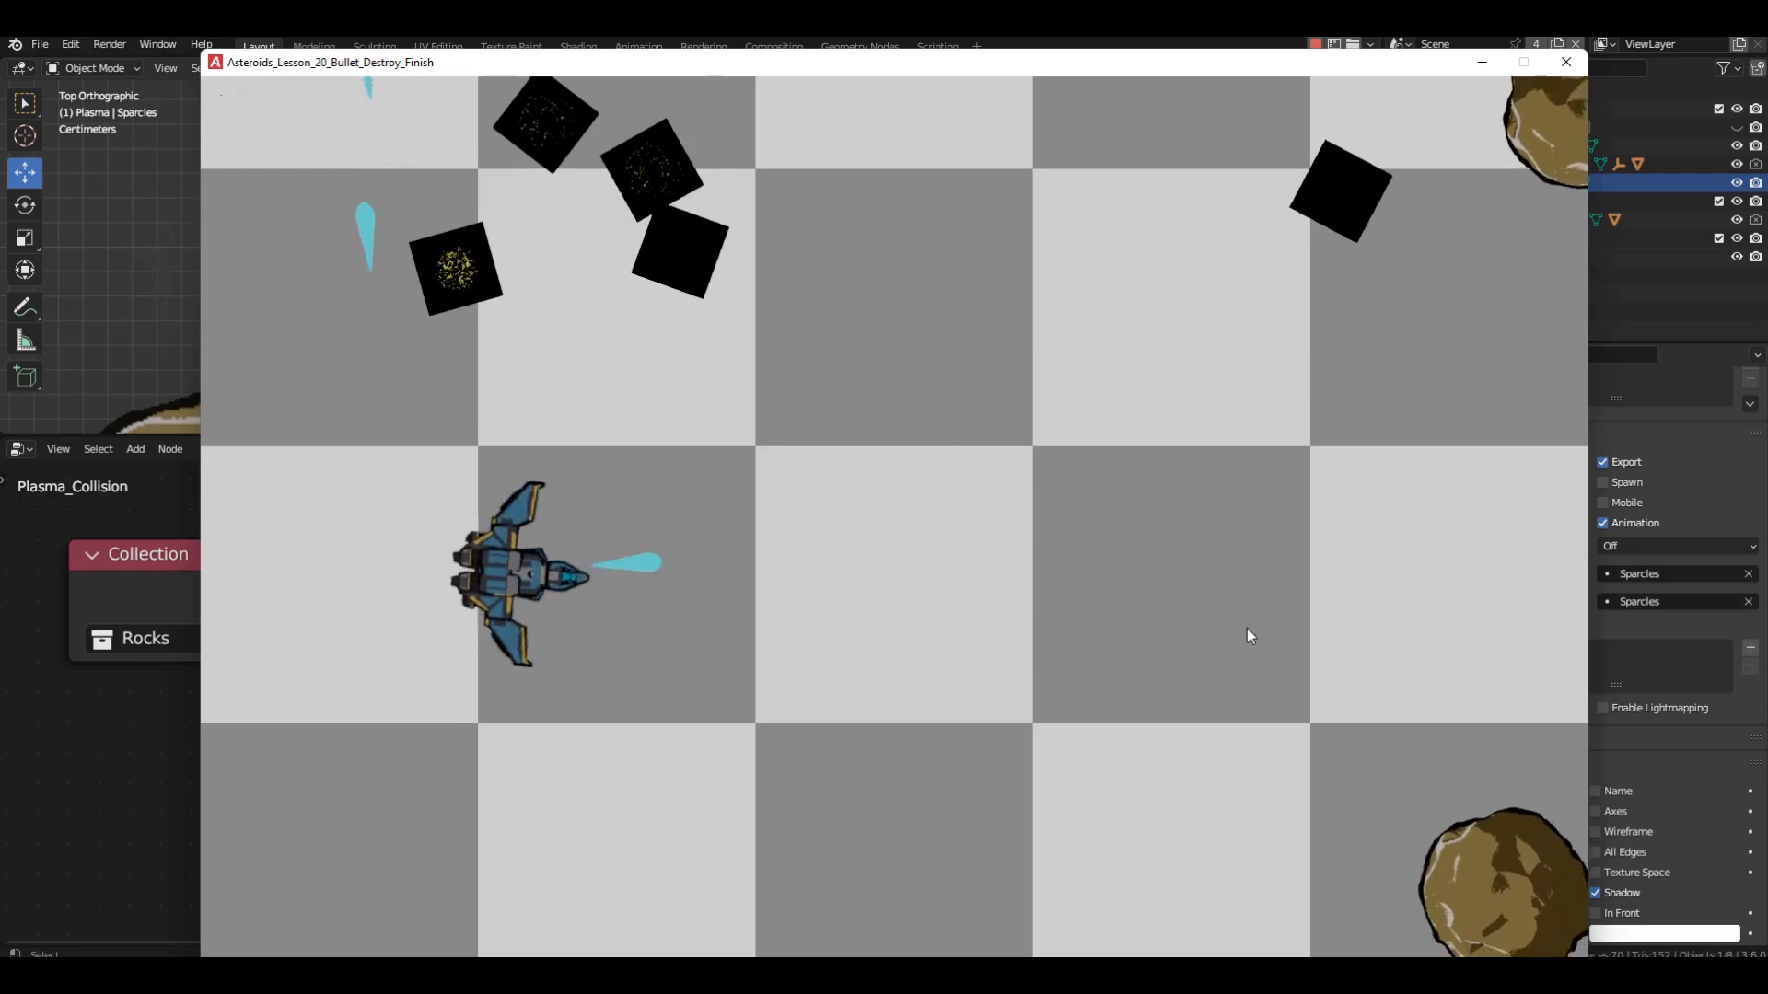
{"action": "left_click", "coordinate": [1249, 654]}
{"action": "key", "text": "s"}
{"action": "left_click", "coordinate": [1261, 782]}
{"action": "left_click", "coordinate": [1303, 782]}
{"action": "key", "text": "w"}
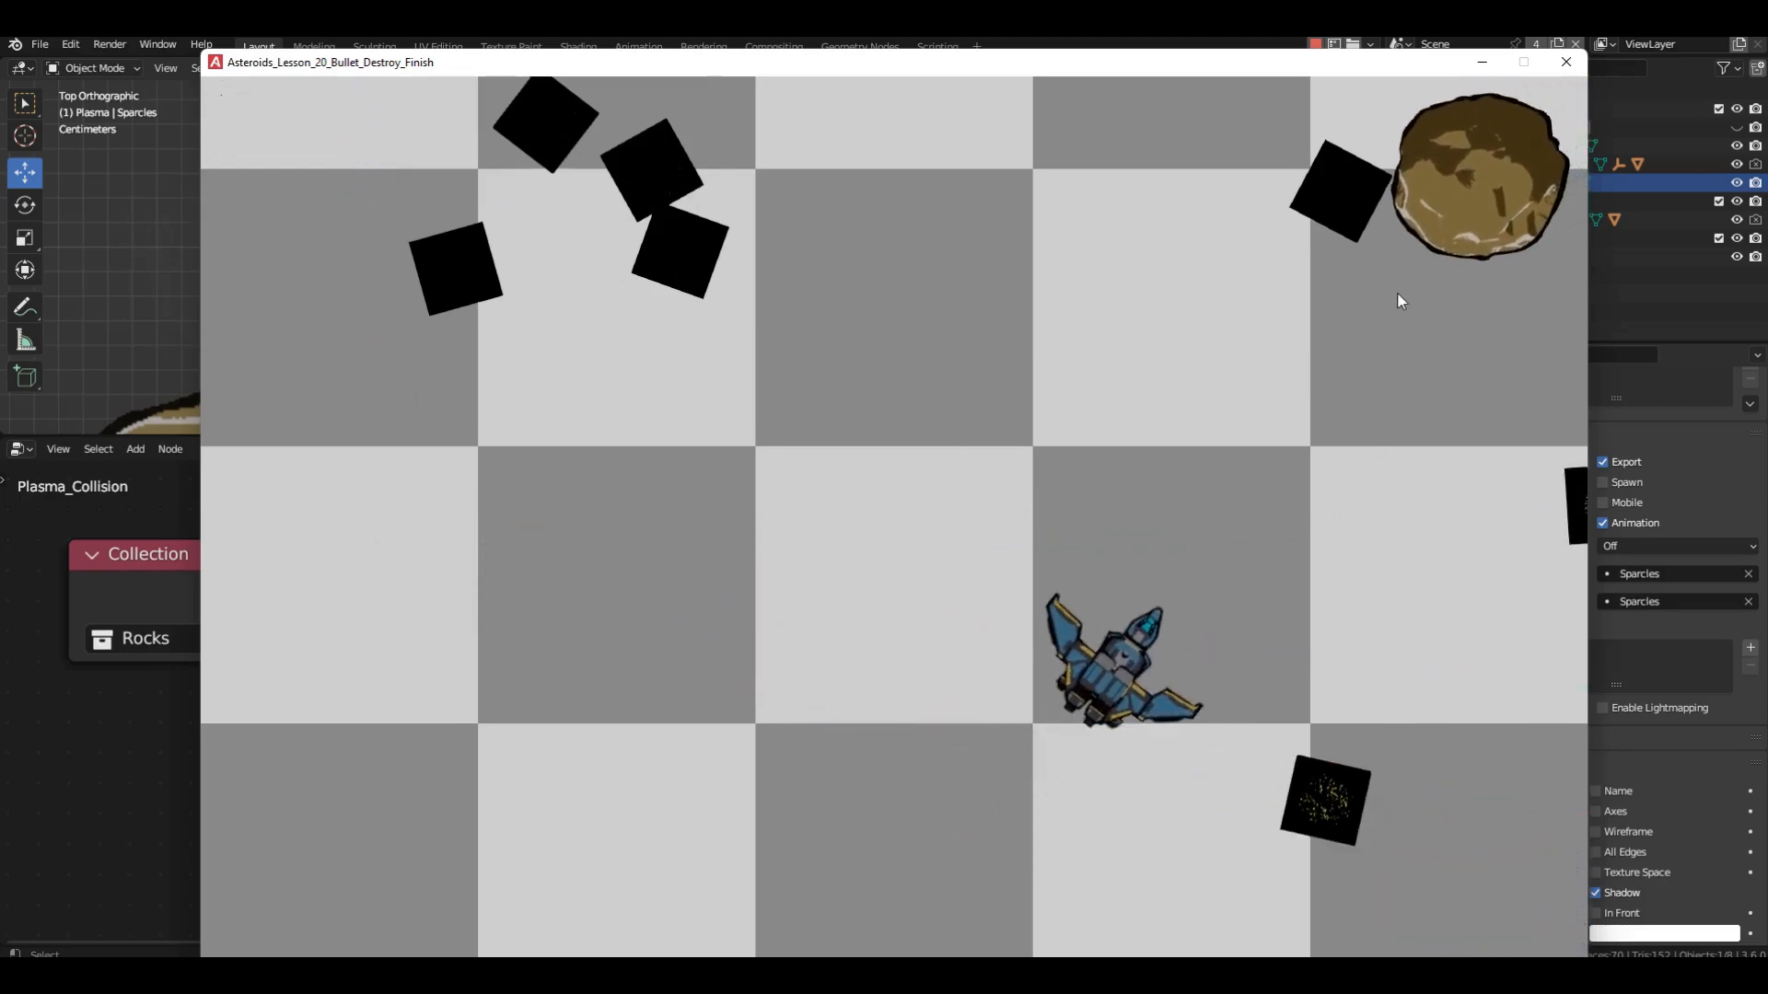
{"action": "left_click", "coordinate": [1399, 287]}
{"action": "key", "text": "s"}
{"action": "left_click", "coordinate": [1399, 287]}
{"action": "key", "text": "a"}
{"action": "left_click", "coordinate": [906, 844]}
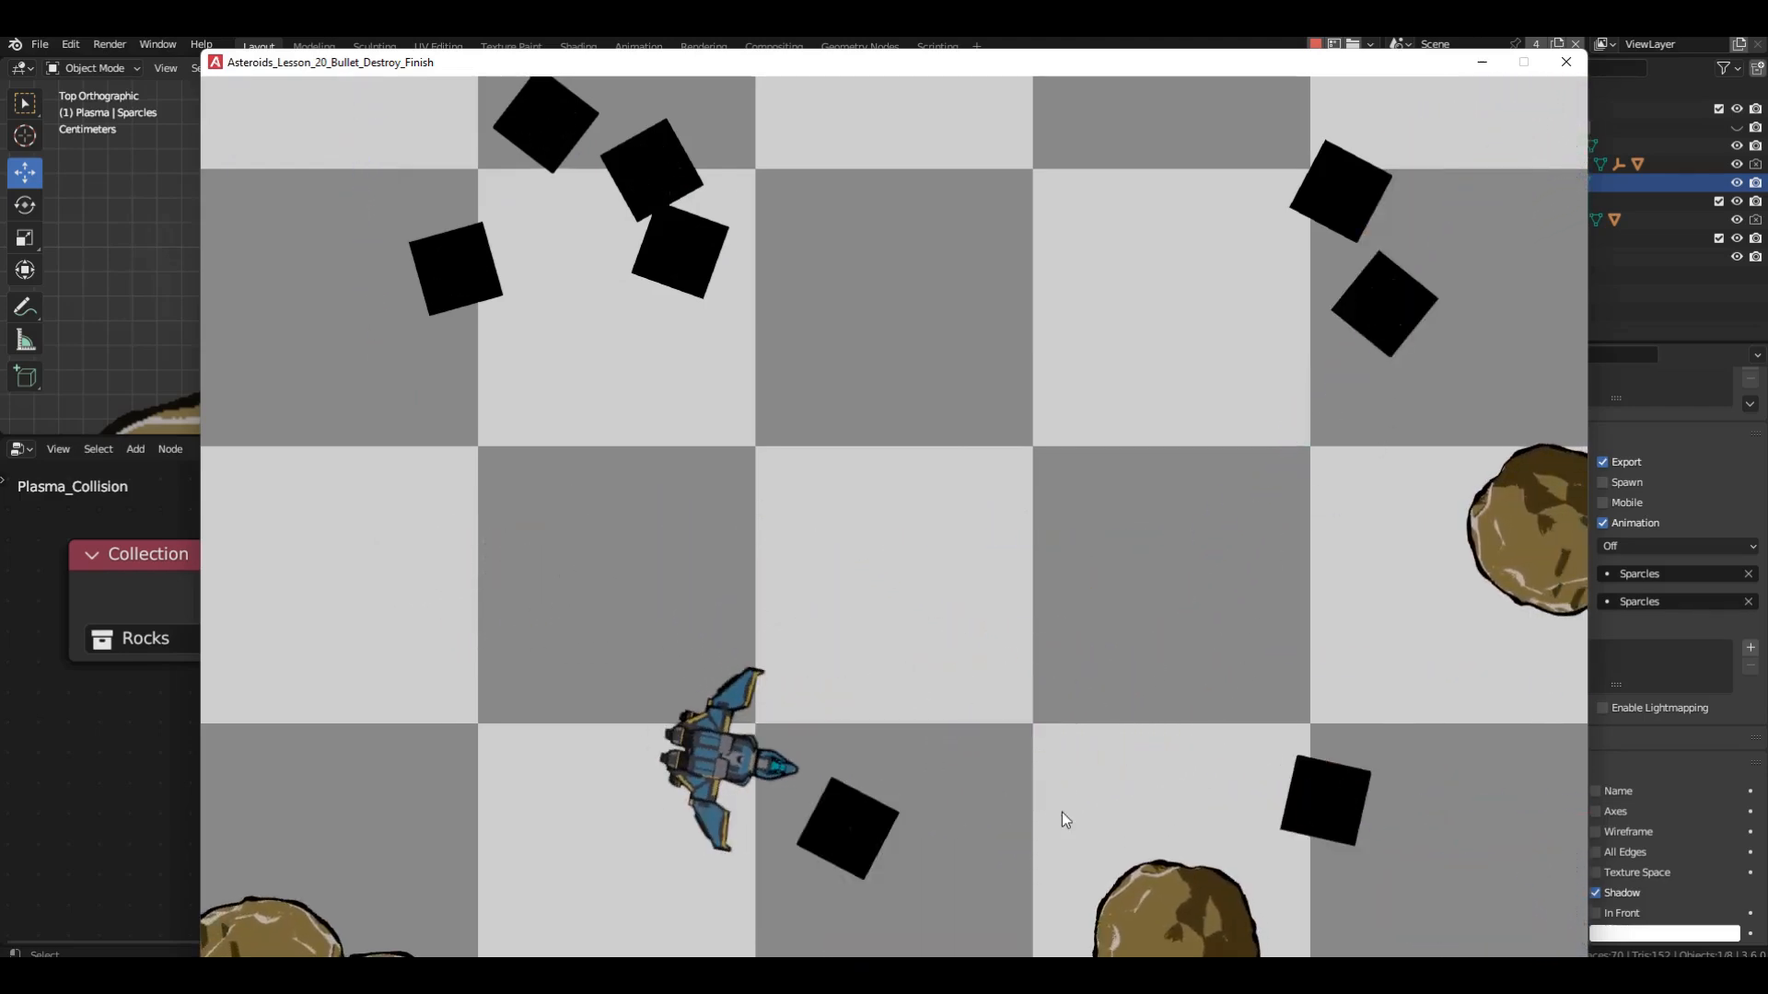
{"action": "key", "text": "d"}
{"action": "key", "text": "w"}
{"action": "left_click", "coordinate": [1095, 804]}
{"action": "left_click", "coordinate": [1243, 737]}
{"action": "left_click", "coordinate": [1399, 594]}
{"action": "key", "text": "a"}
{"action": "left_click", "coordinate": [479, 856]}
{"action": "left_click", "coordinate": [336, 864]}
{"action": "key", "text": "s"}
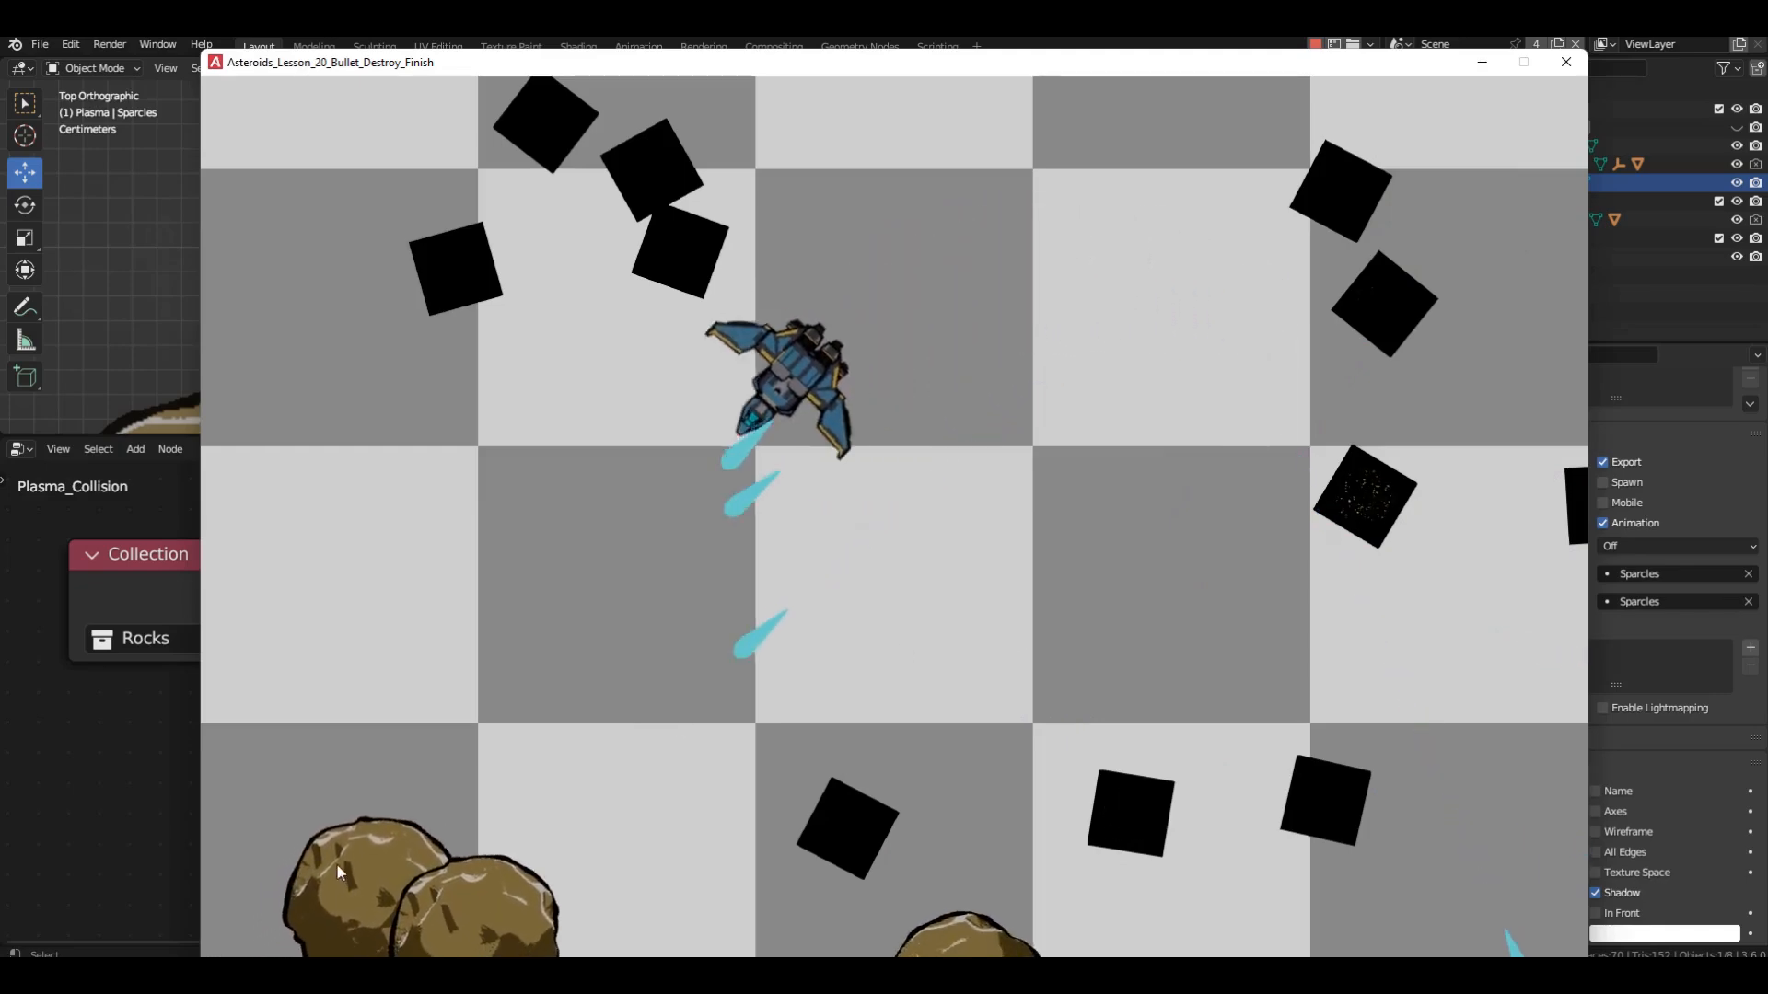
{"action": "left_click", "coordinate": [386, 847]}
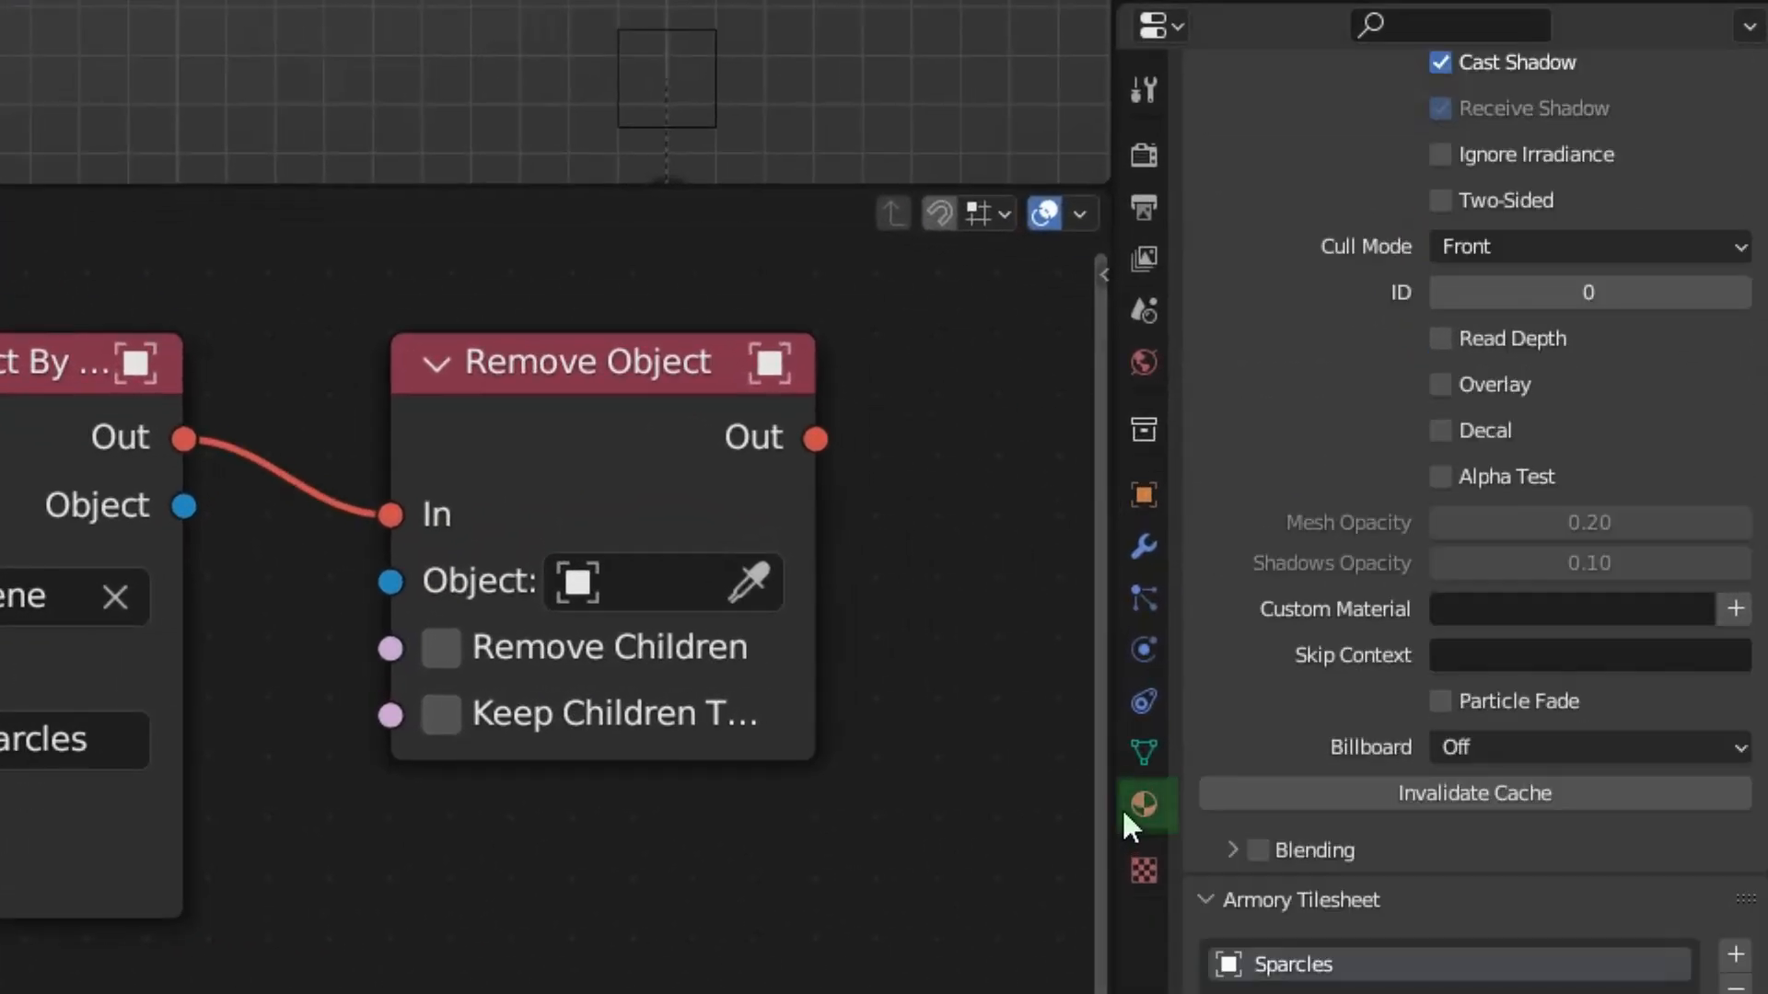
Set the Sparcles tilesheet's frame rate to 25 in the material settings.
{"action": "scroll", "coordinate": [1304, 754], "scroll_direction": "down", "scroll_amount": 10}
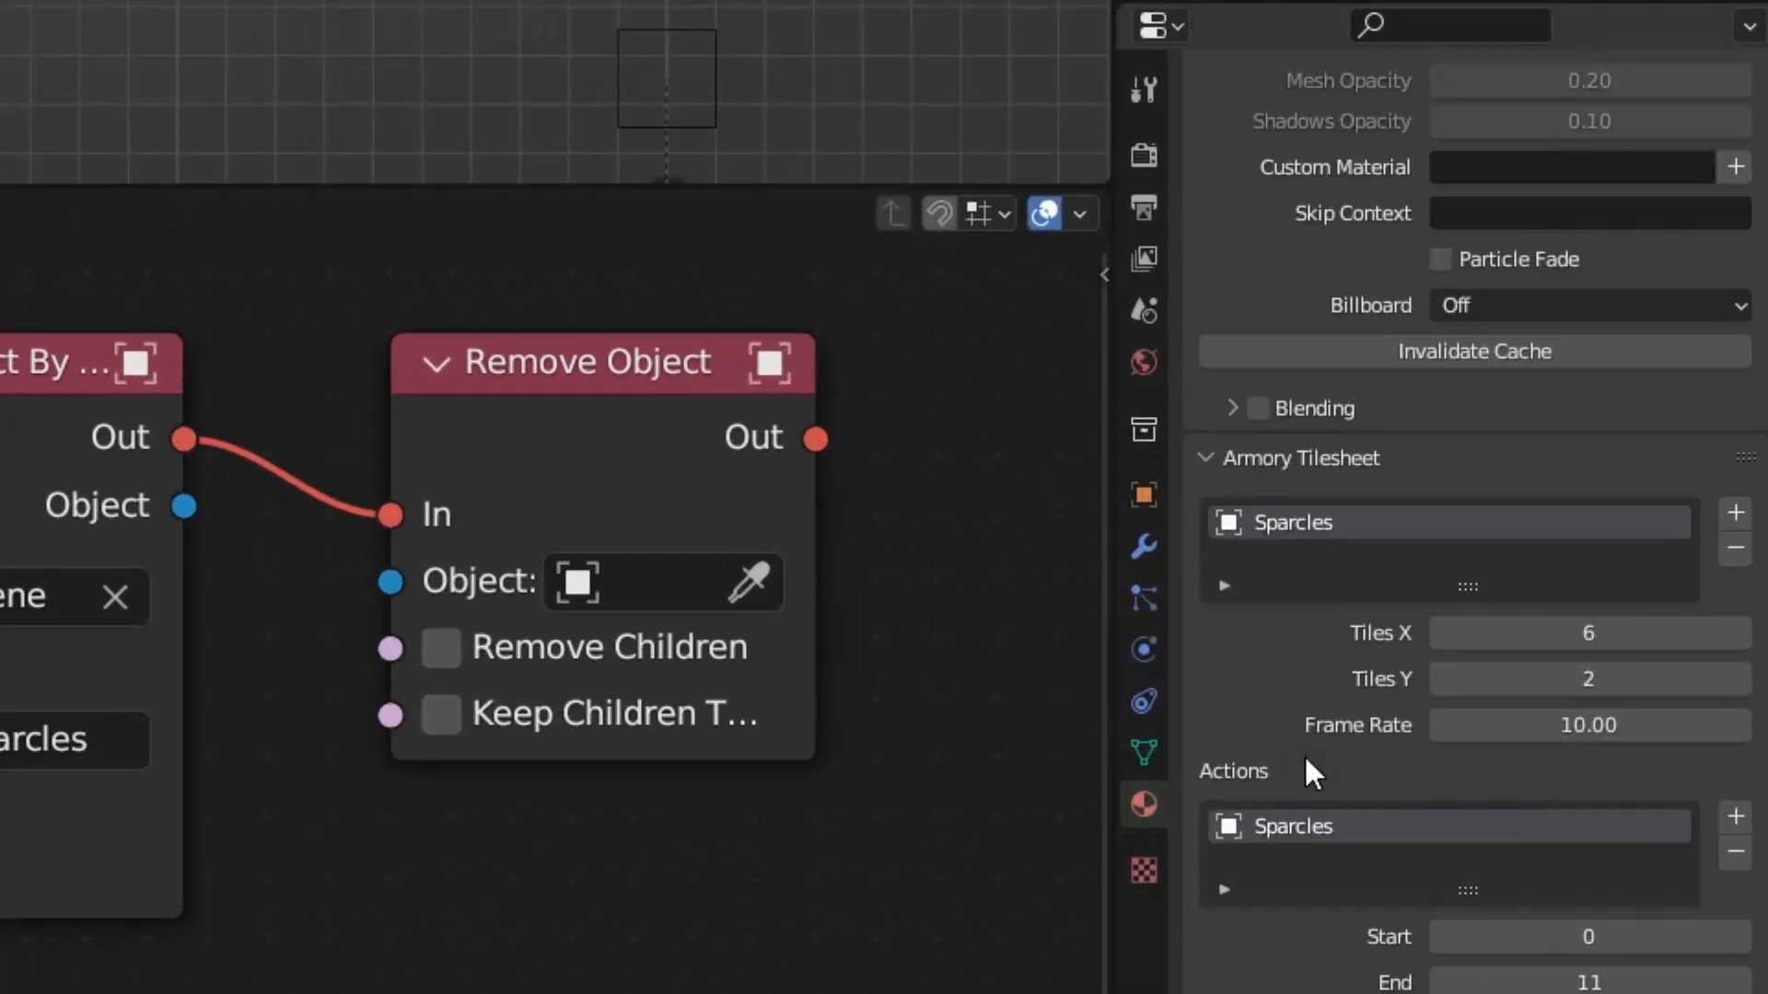
{"action": "left_click", "coordinate": [1556, 714]}
{"action": "type", "text": "25"}
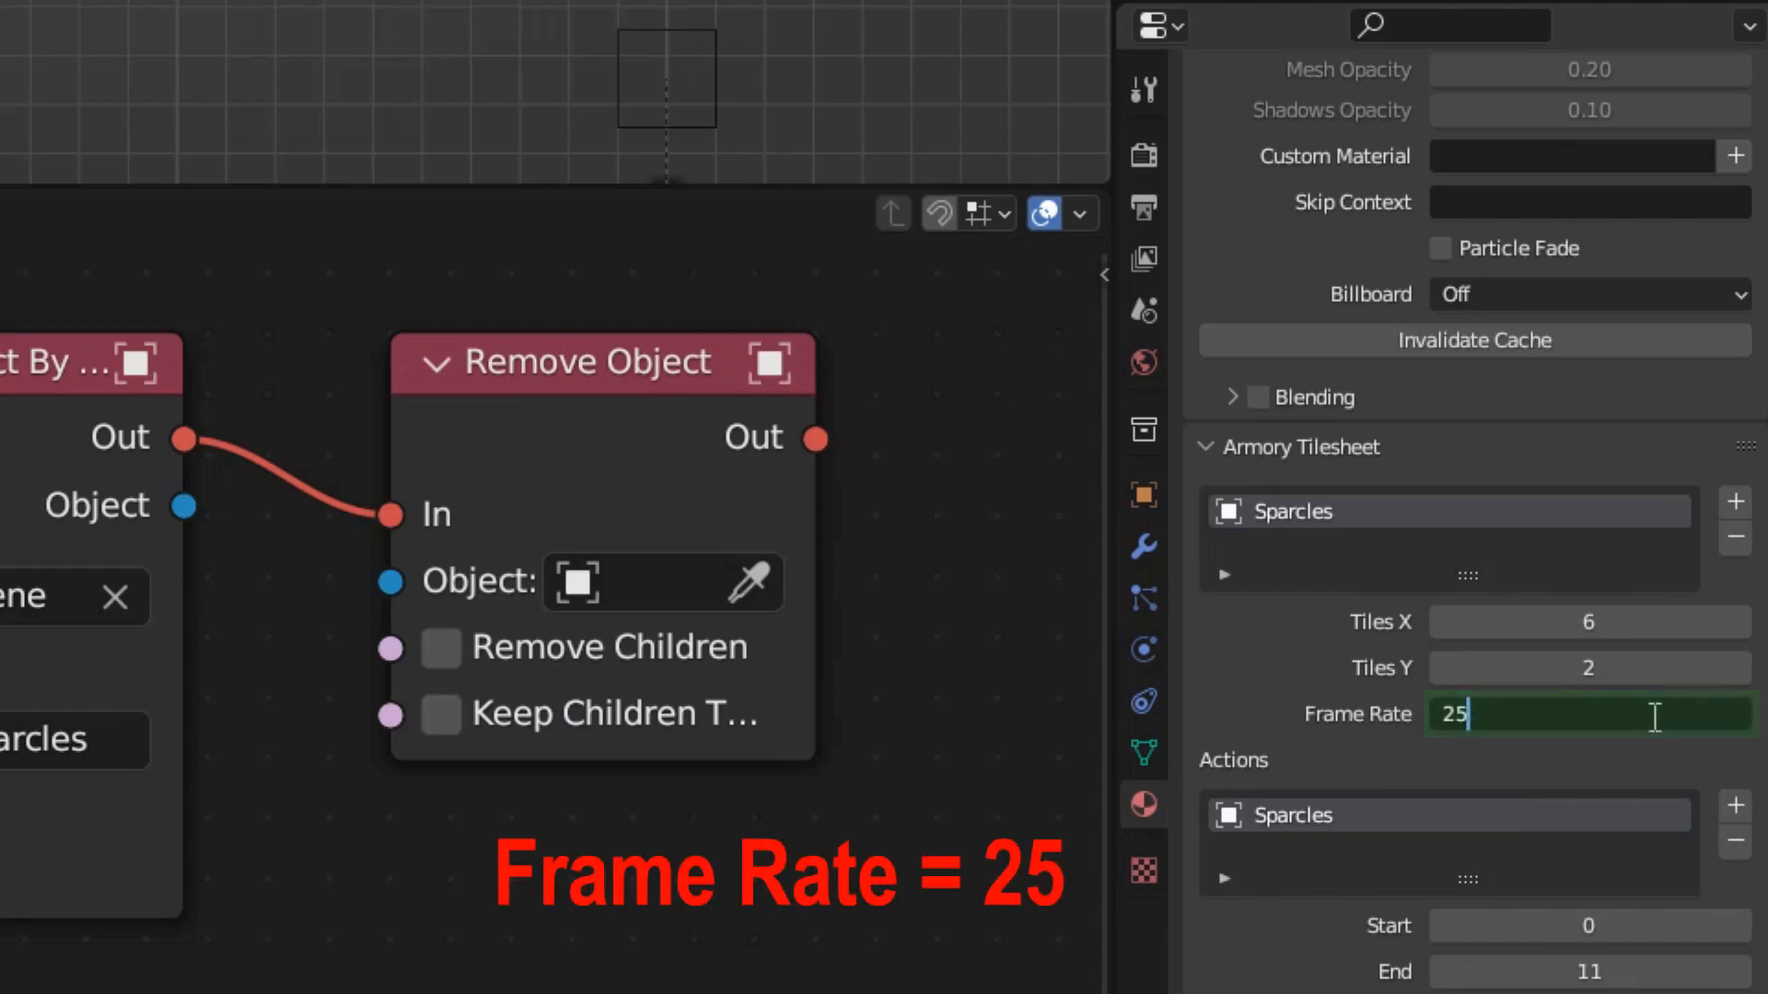
{"action": "key", "text": "Return"}
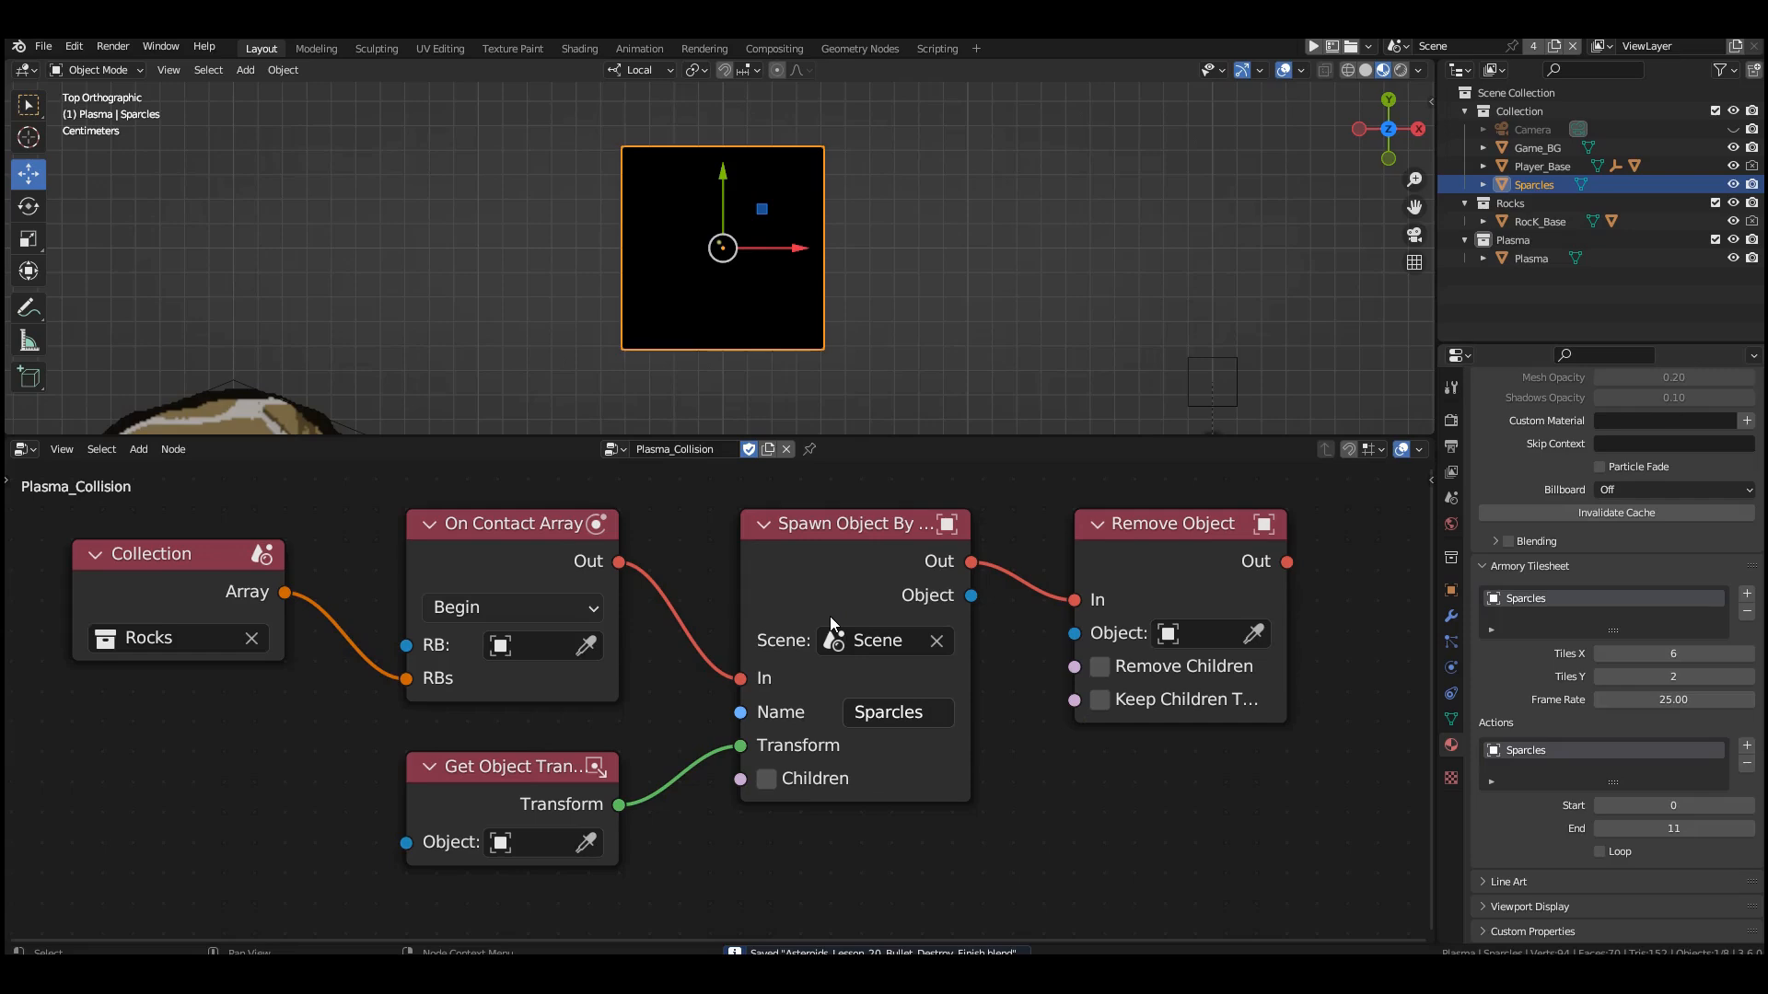
Create a new logic node tree and name it Sparcles.
{"action": "left_click", "coordinate": [770, 448]}
{"action": "double_click", "coordinate": [726, 448]}
{"action": "type", "text": "Spar"}
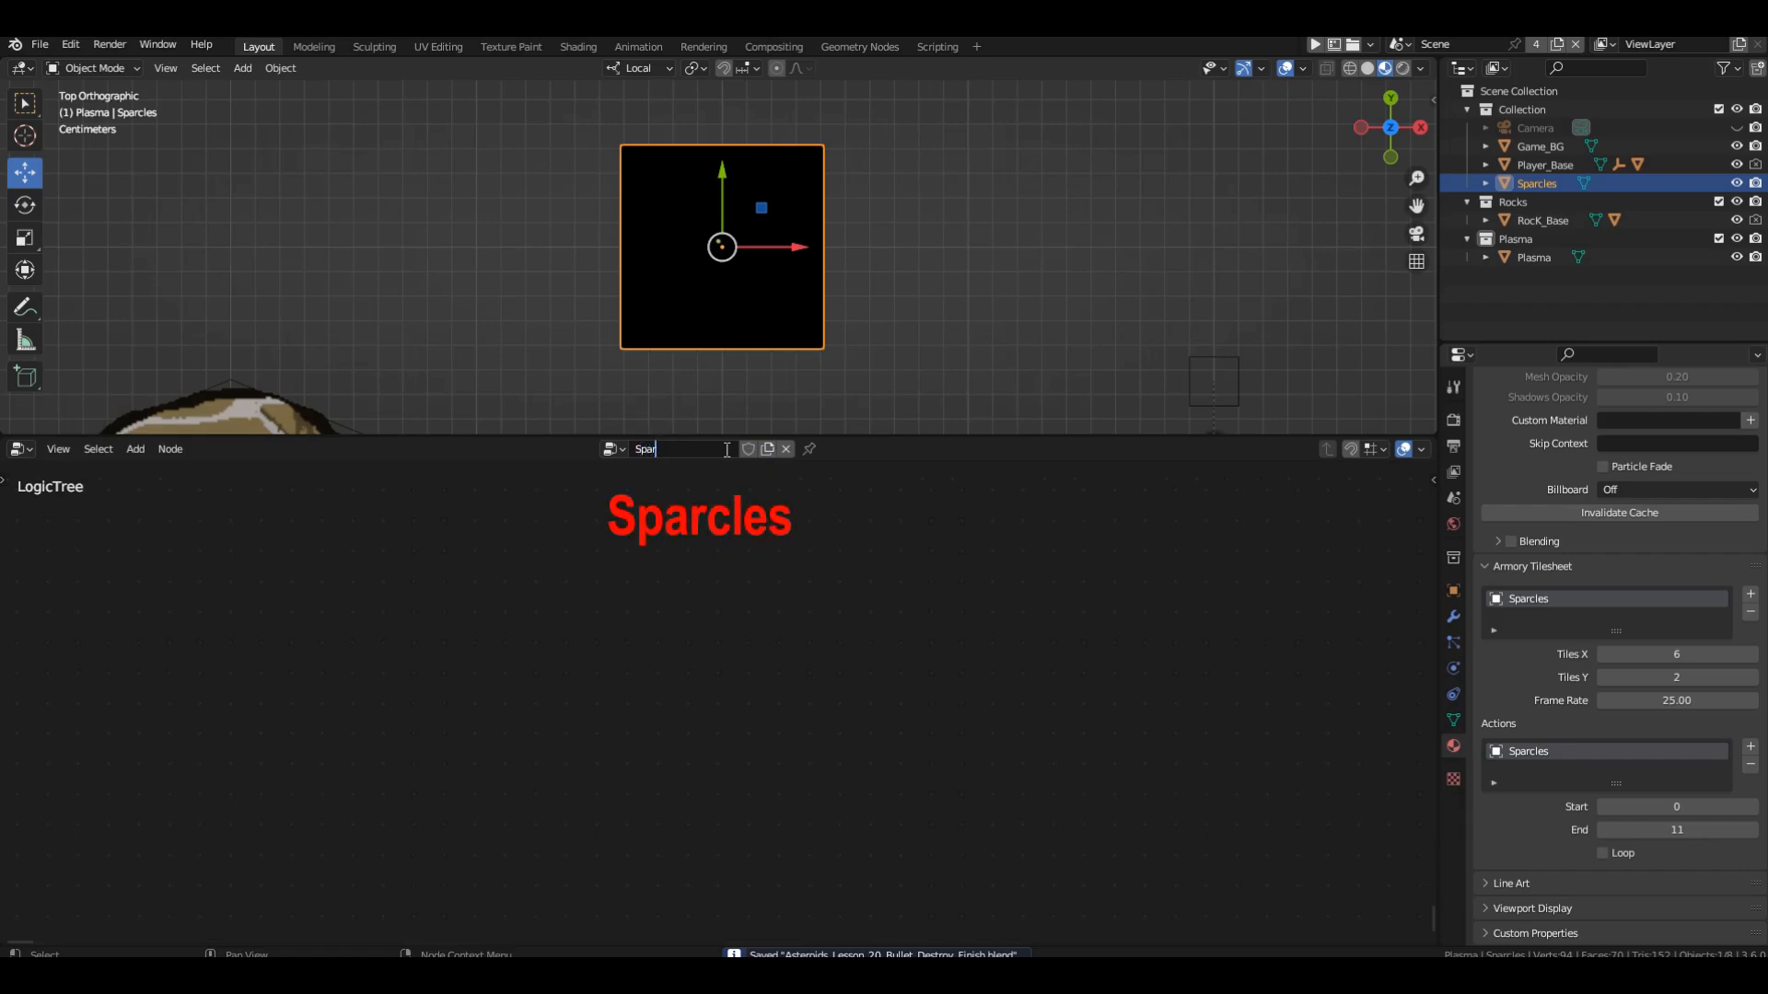
{"action": "type", "text": "cles"}
{"action": "key", "text": "Return"}
Add an On Init node and a Play Tilesheet node, connecting On Init's Out to Play Tilesheet's In.
{"action": "key", "text": "shift+a"}
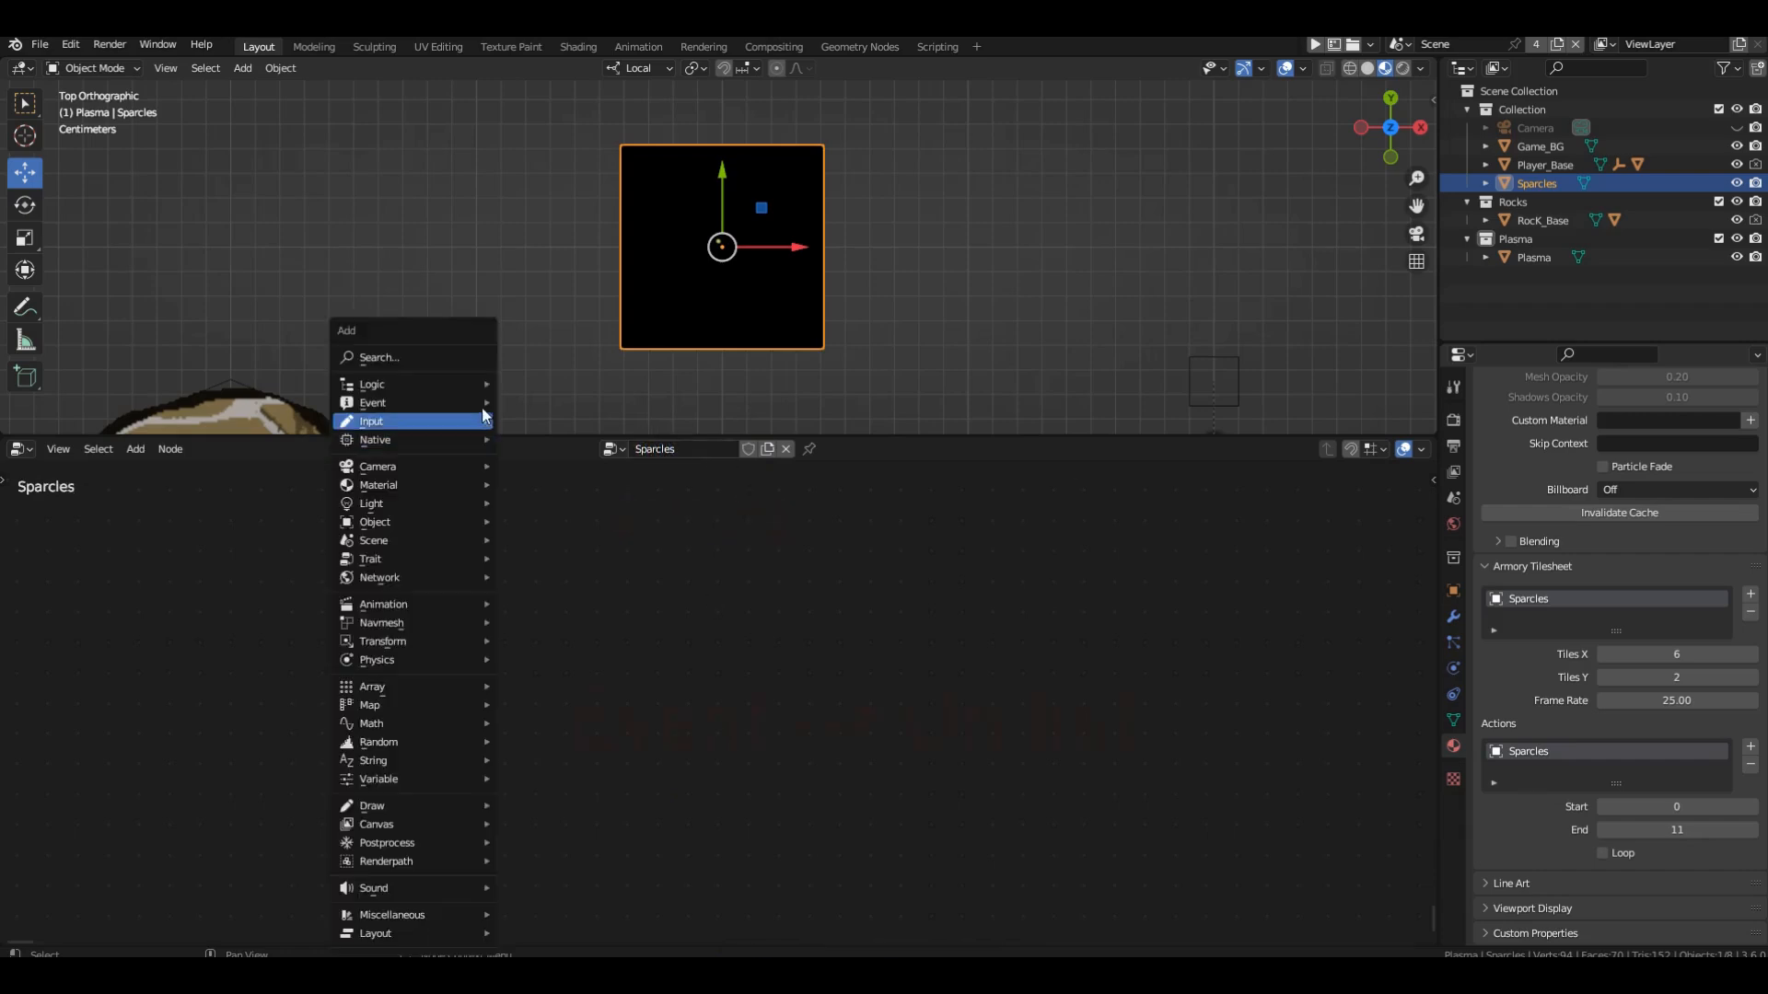
{"action": "mouse_move", "coordinate": [474, 403]}
{"action": "left_click", "coordinate": [580, 446]}
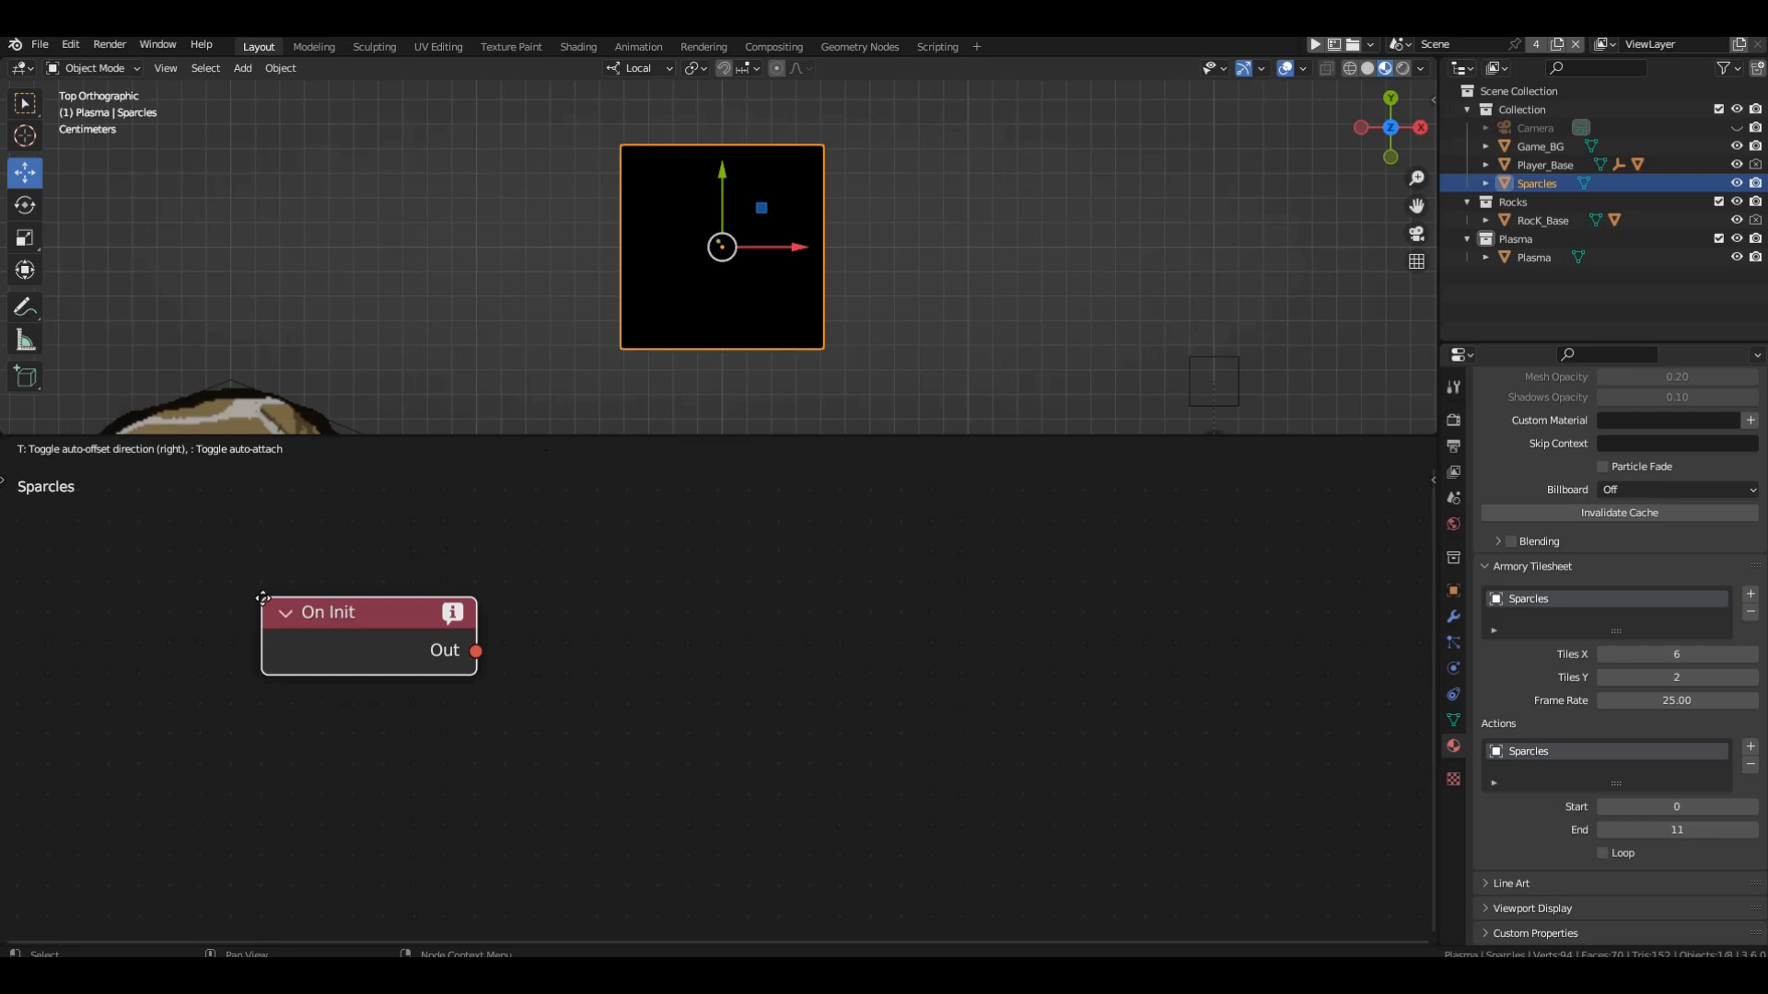
{"action": "left_click", "coordinate": [263, 611]}
{"action": "key", "text": "shift+a"}
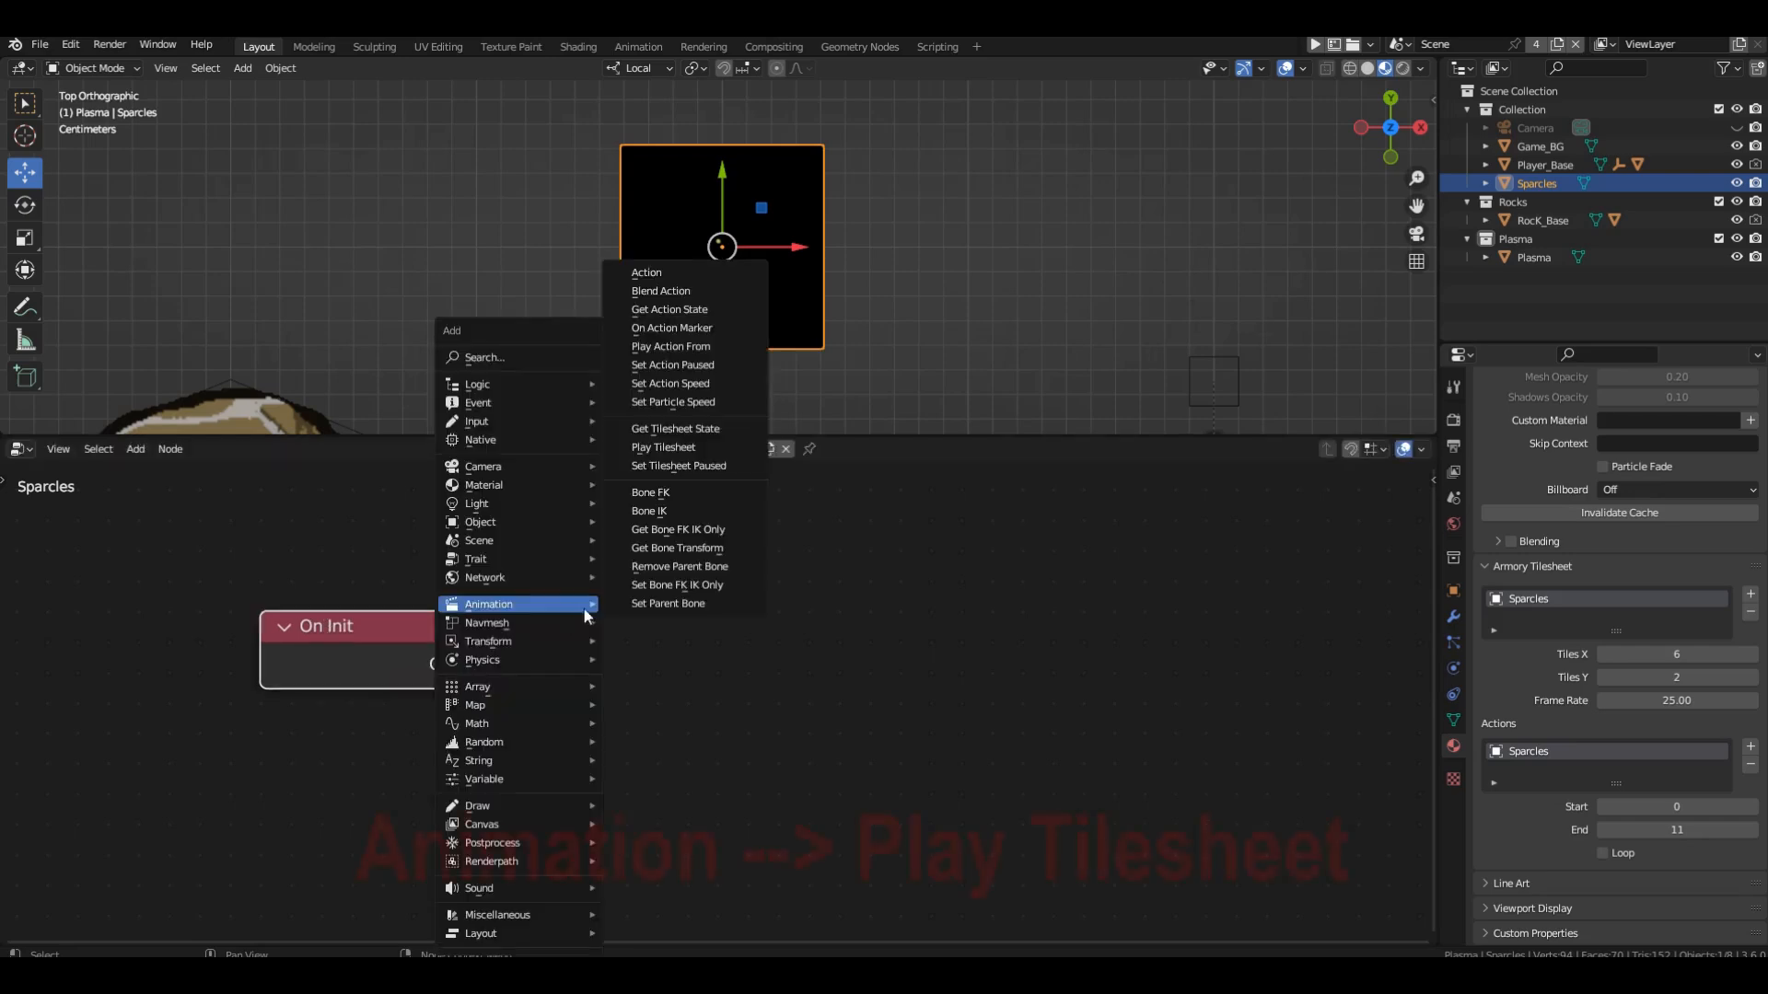
{"action": "left_click", "coordinate": [691, 445]}
{"action": "left_click", "coordinate": [598, 553]}
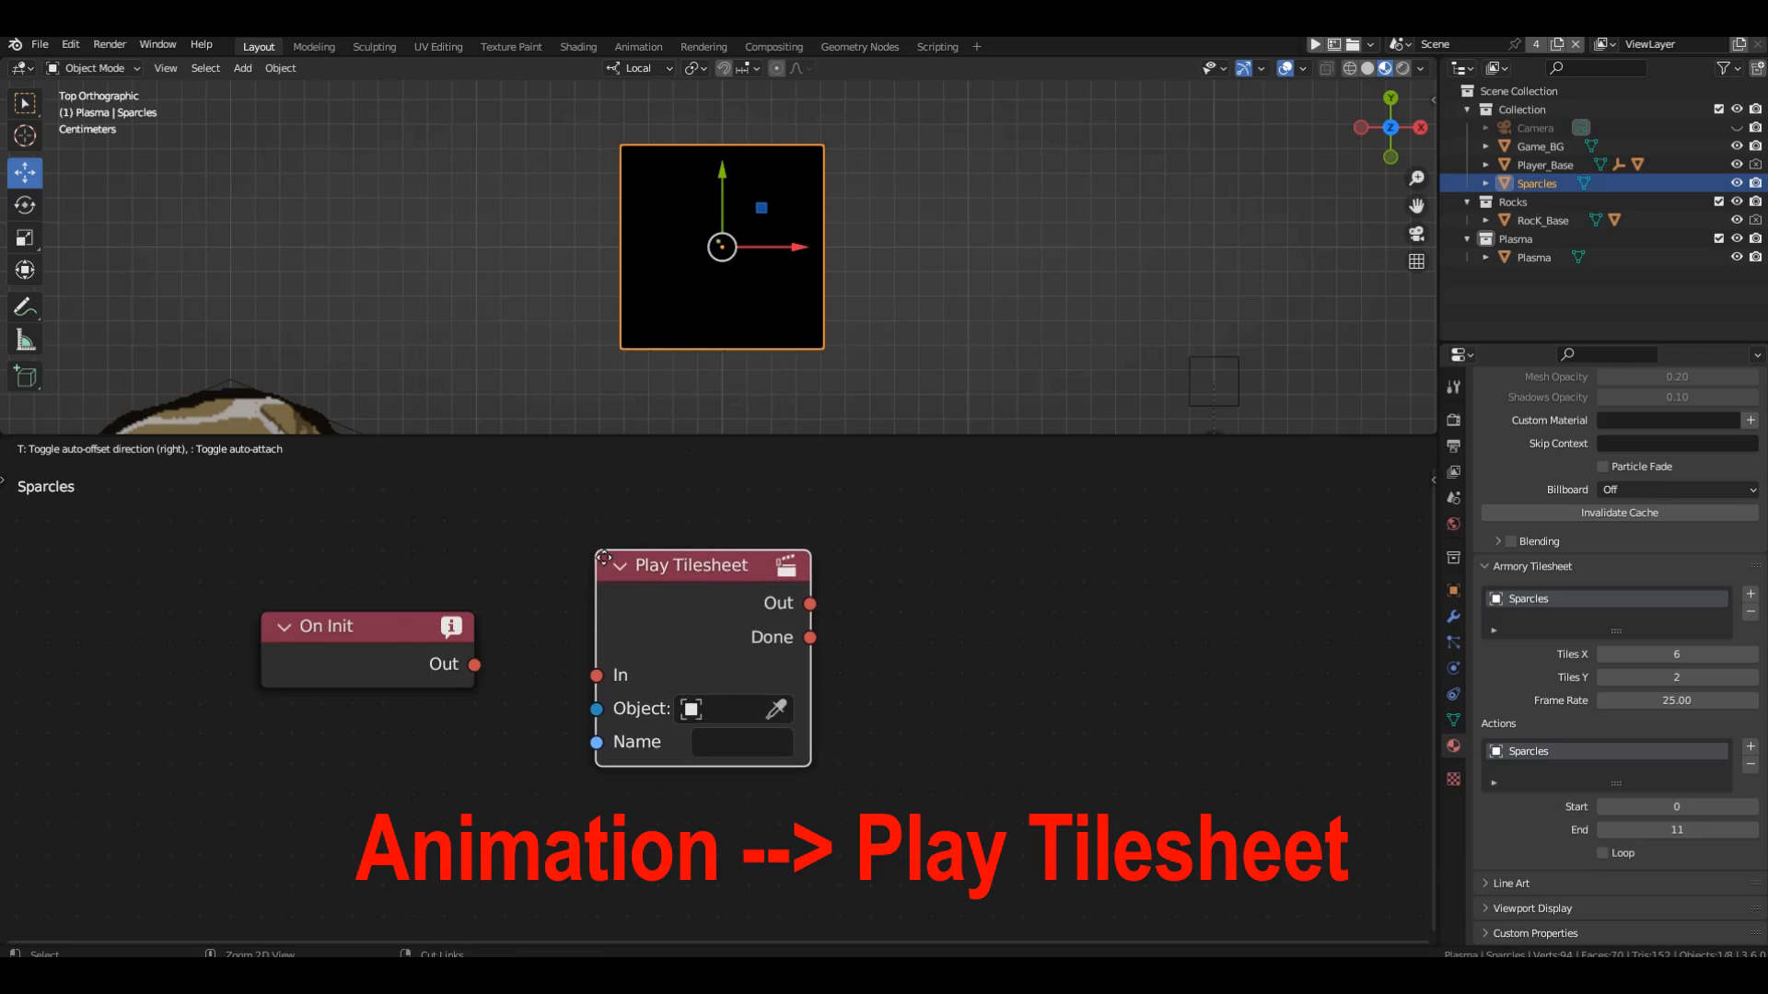
{"action": "left_click_drag", "start_coordinate": [476, 664], "coordinate": [590, 675]}
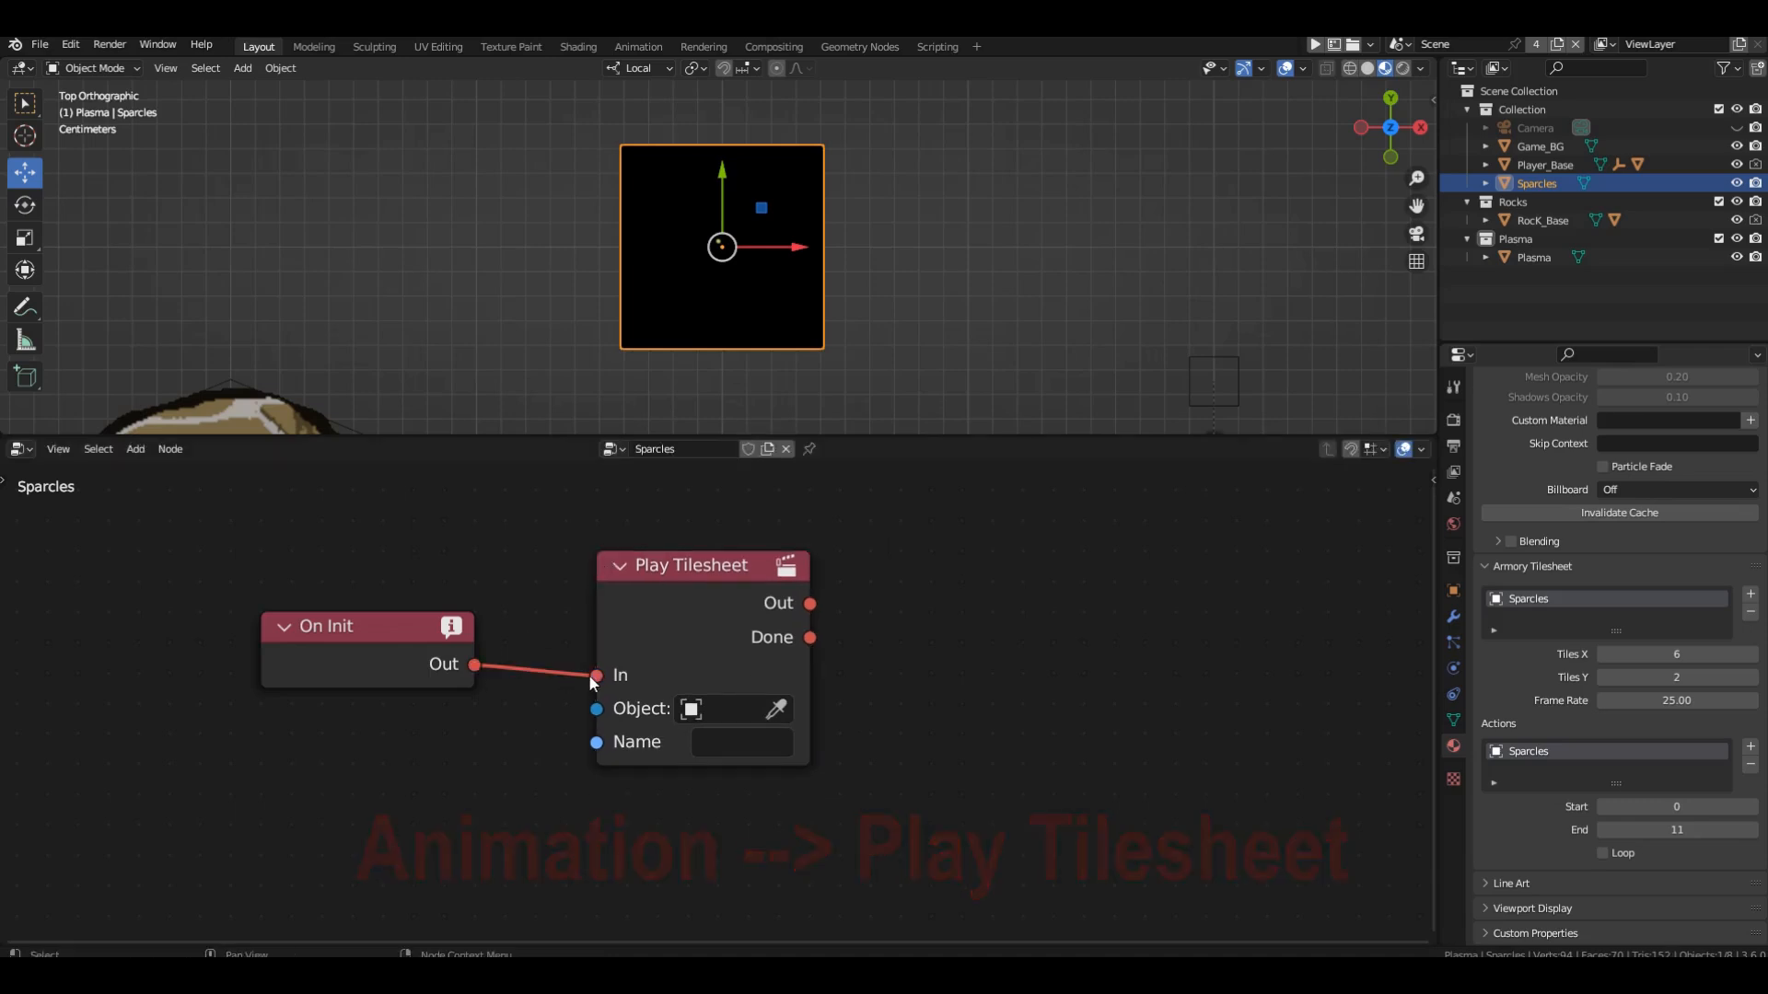
Copy the tilesheet action's name, Sparcles, into the Play Tilesheet node's Name.
{"action": "double_click", "coordinate": [1554, 748]}
{"action": "key", "text": "ctrl+c"}
{"action": "key", "text": "Return"}
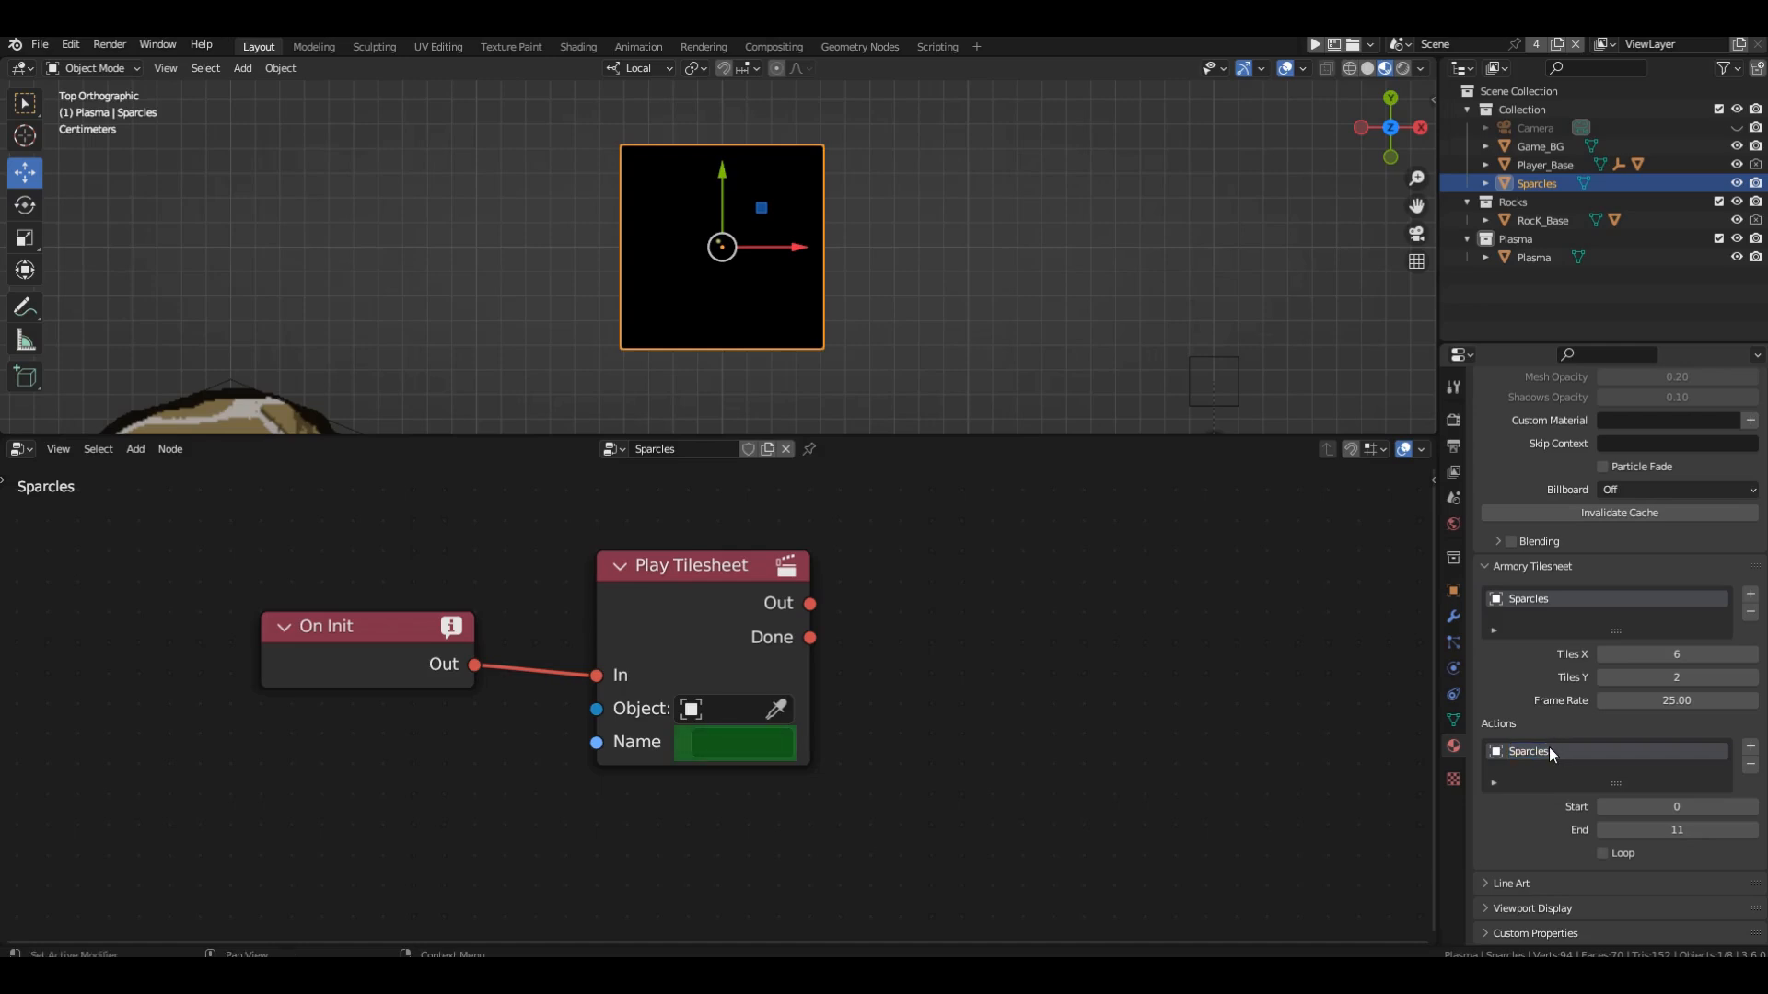
{"action": "key", "text": "ctrl+v"}
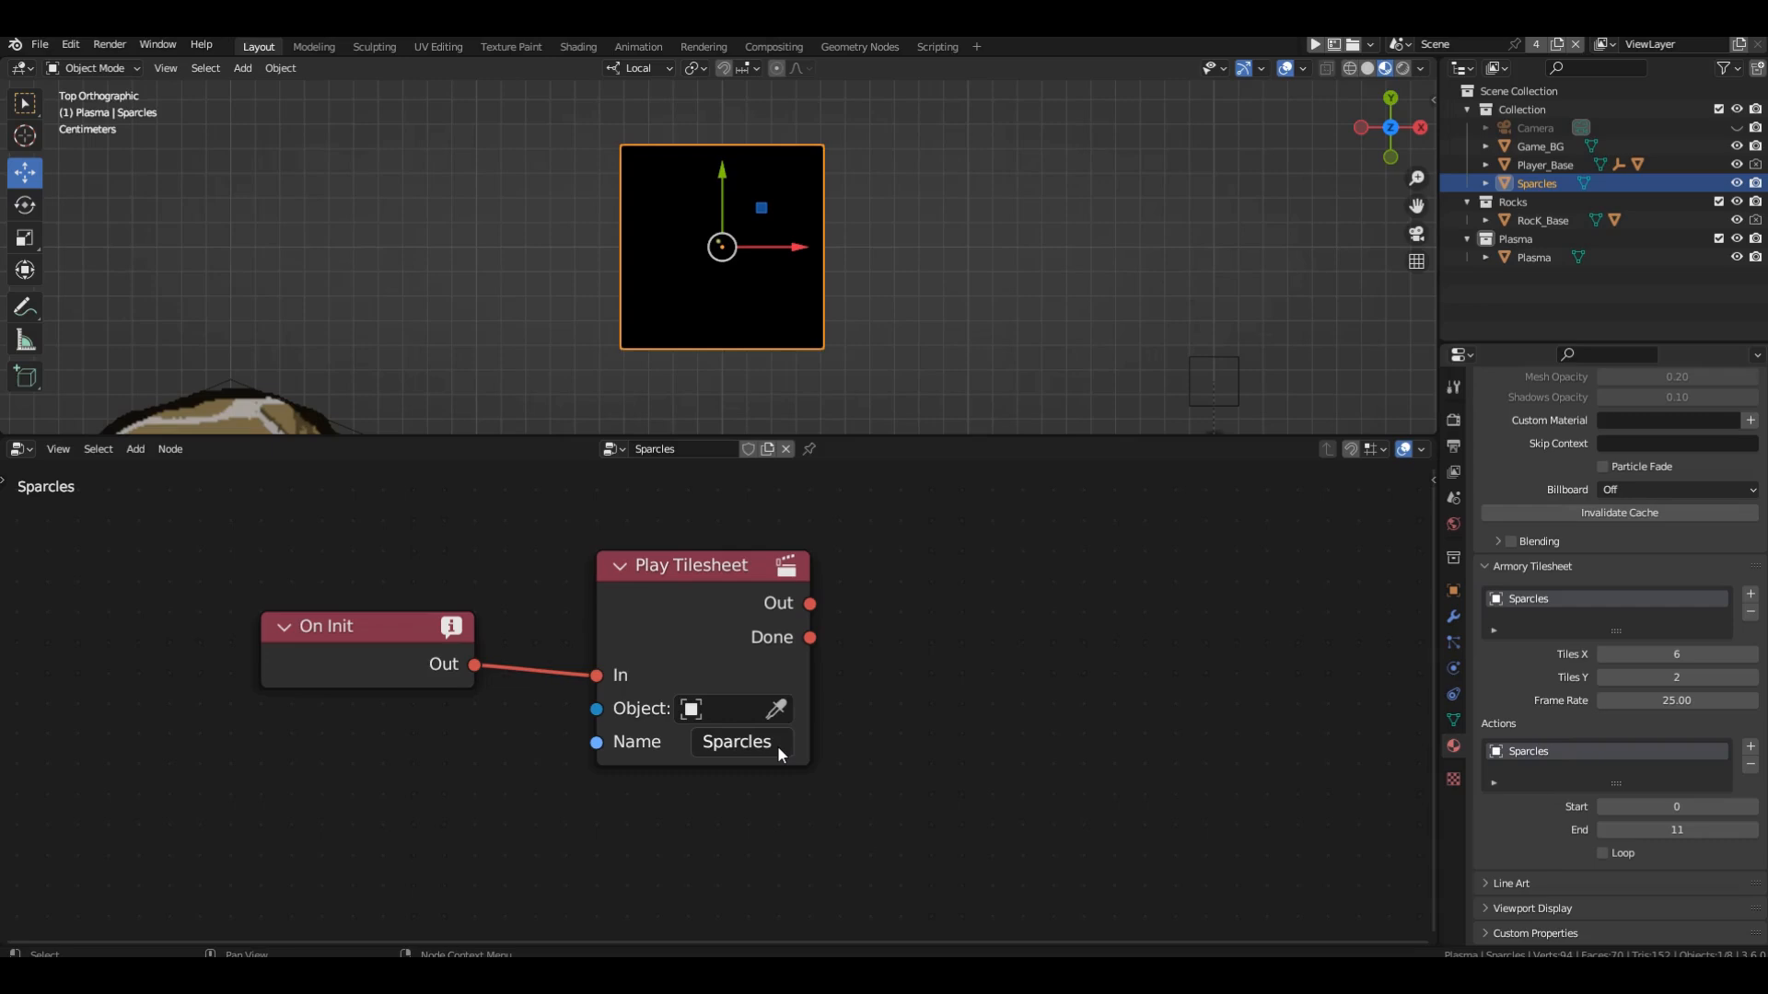
Add a Remove Object node fed by Play Tilesheet's Done output, with Remove Children and Keep Children Transform disabled.
{"action": "key", "text": "shift+a"}
{"action": "mouse_move", "coordinate": [822, 522]}
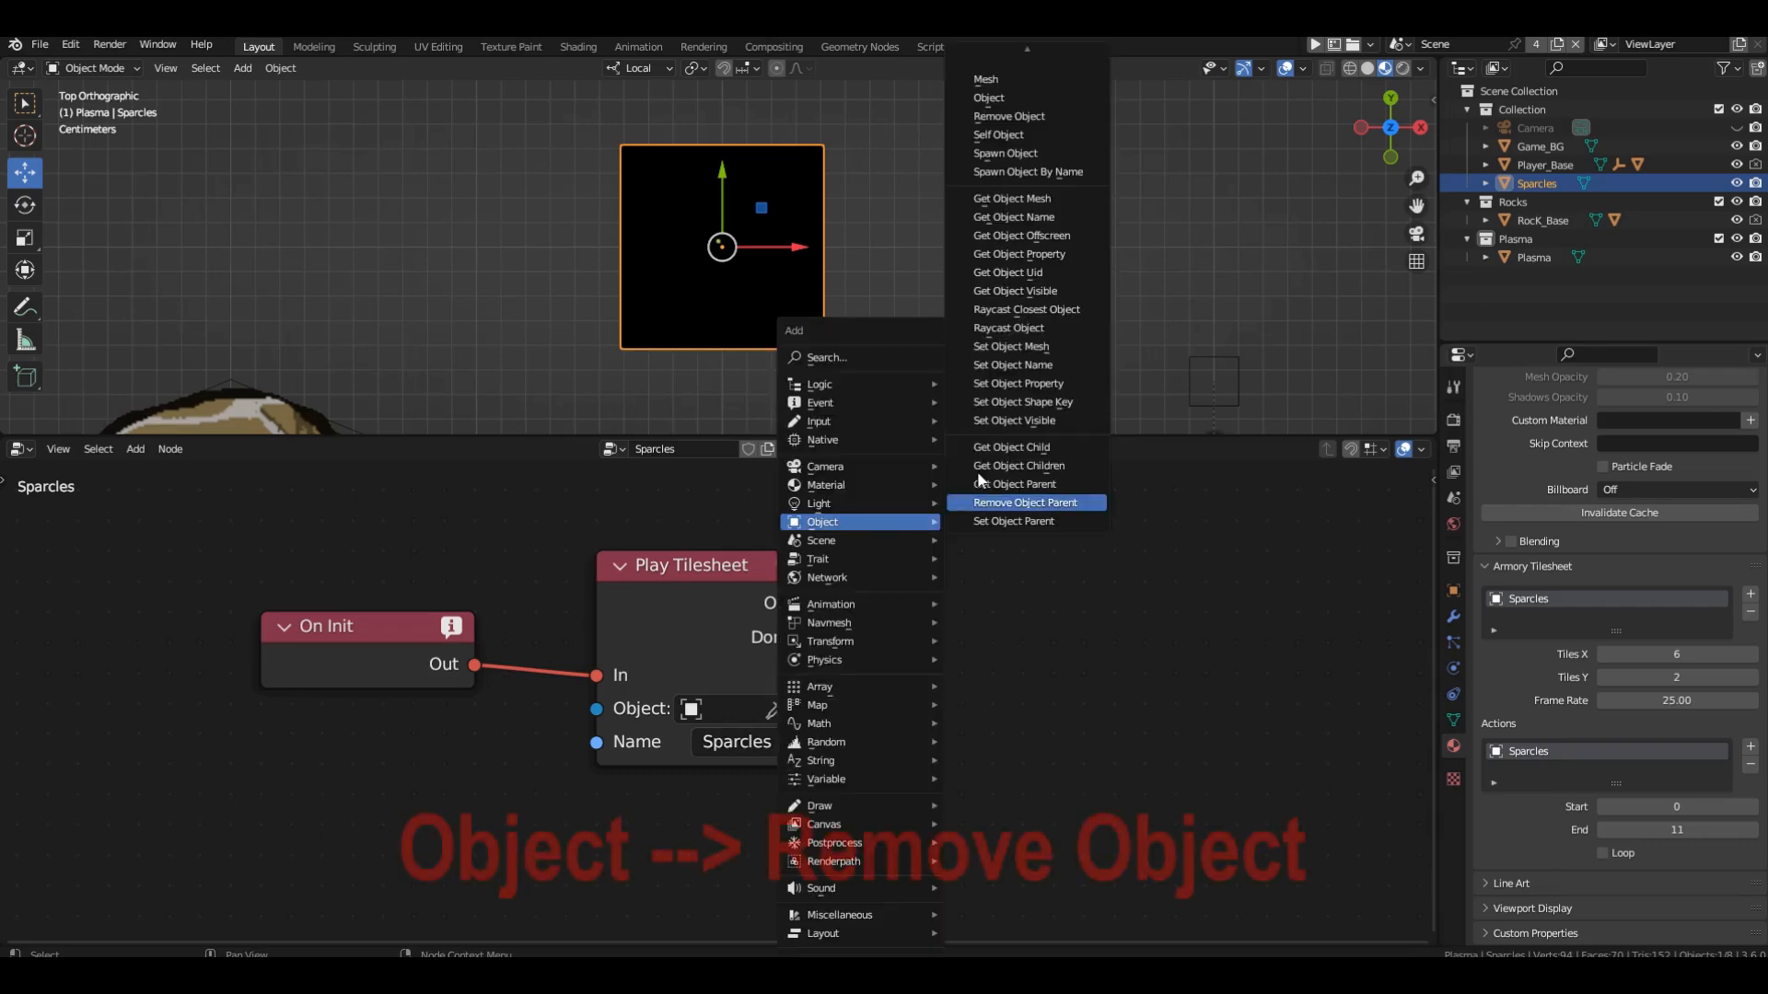
{"action": "left_click", "coordinate": [1008, 116]}
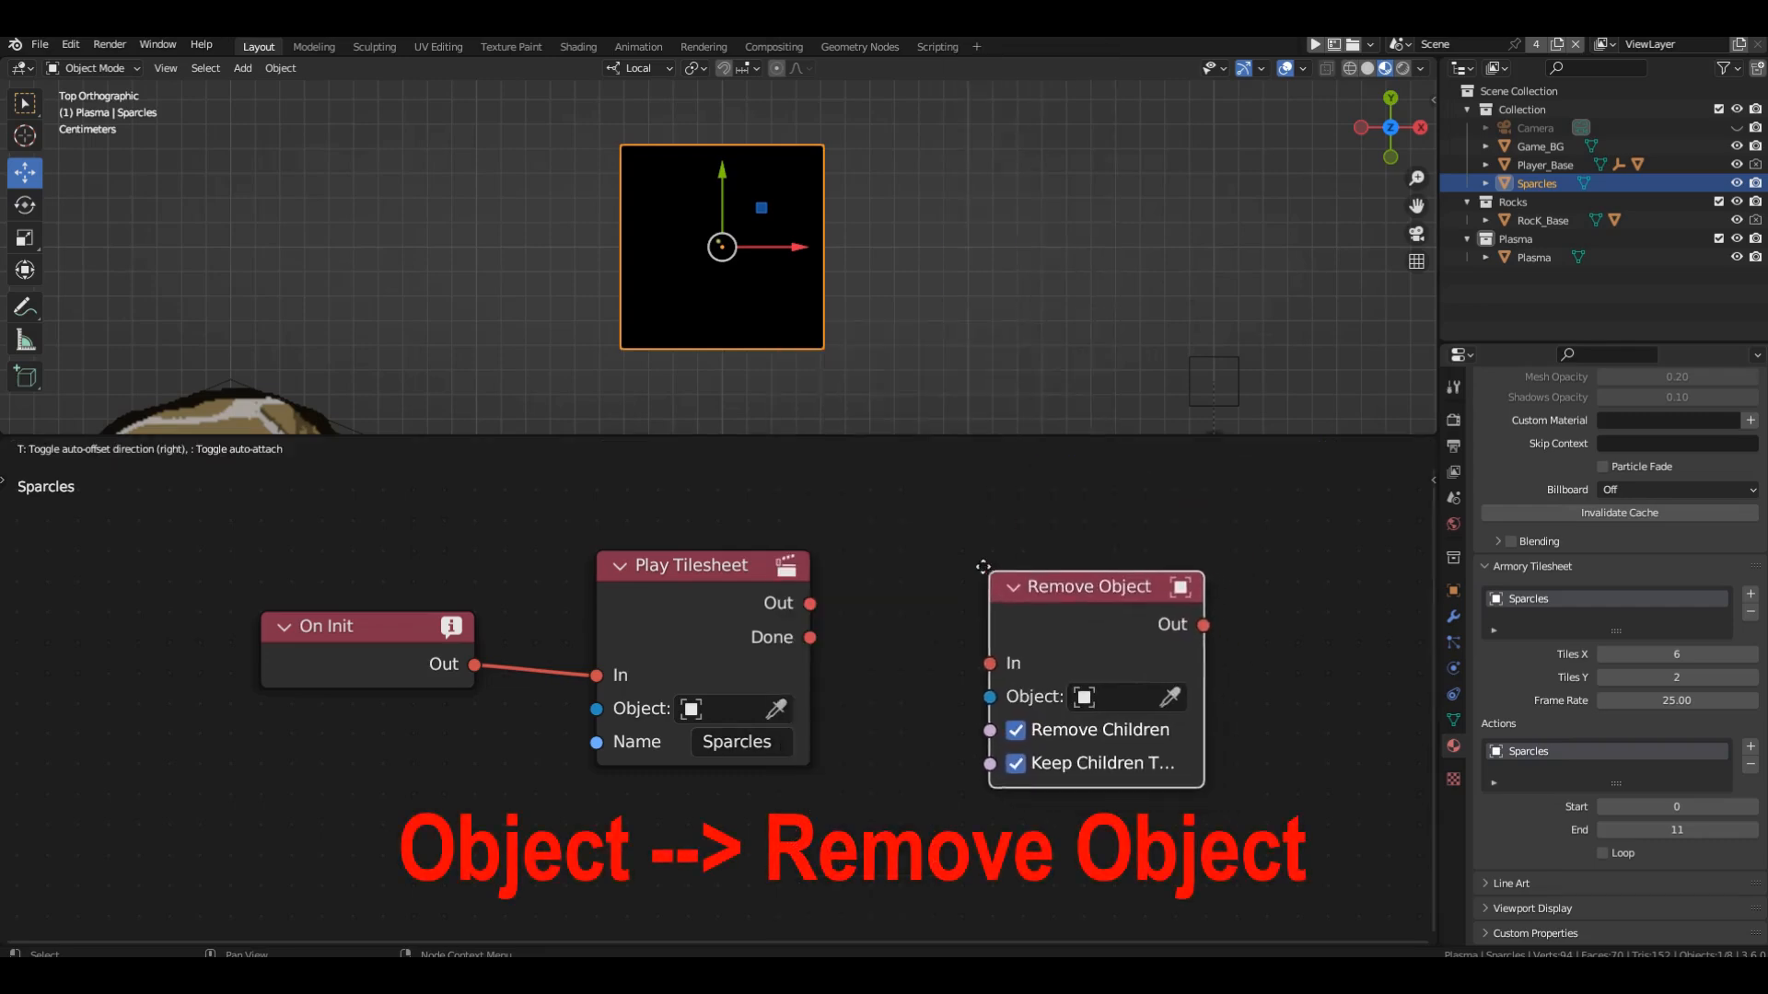
{"action": "left_click", "coordinate": [934, 553]}
{"action": "left_click_drag", "start_coordinate": [809, 637], "coordinate": [925, 639]}
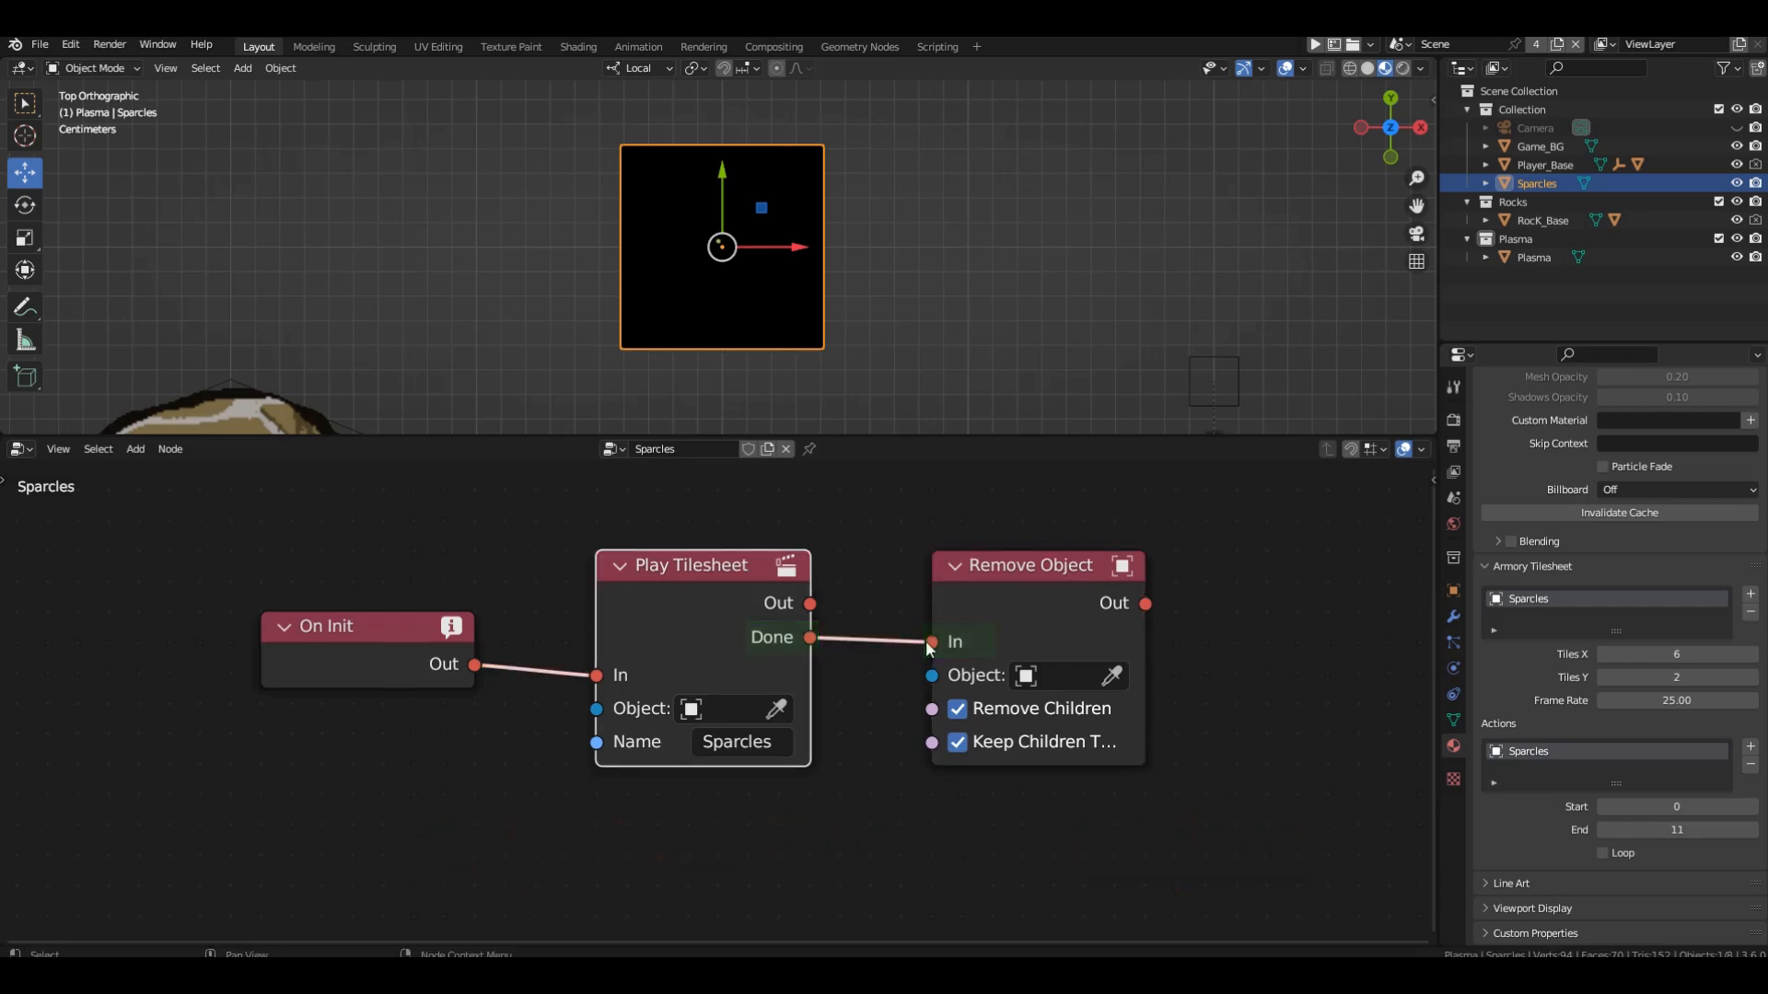
{"action": "left_click", "coordinate": [958, 711]}
Add a Nodes trait to the Sparcles object and assign it the Sparcles tree.
{"action": "left_click", "coordinate": [1453, 590]}
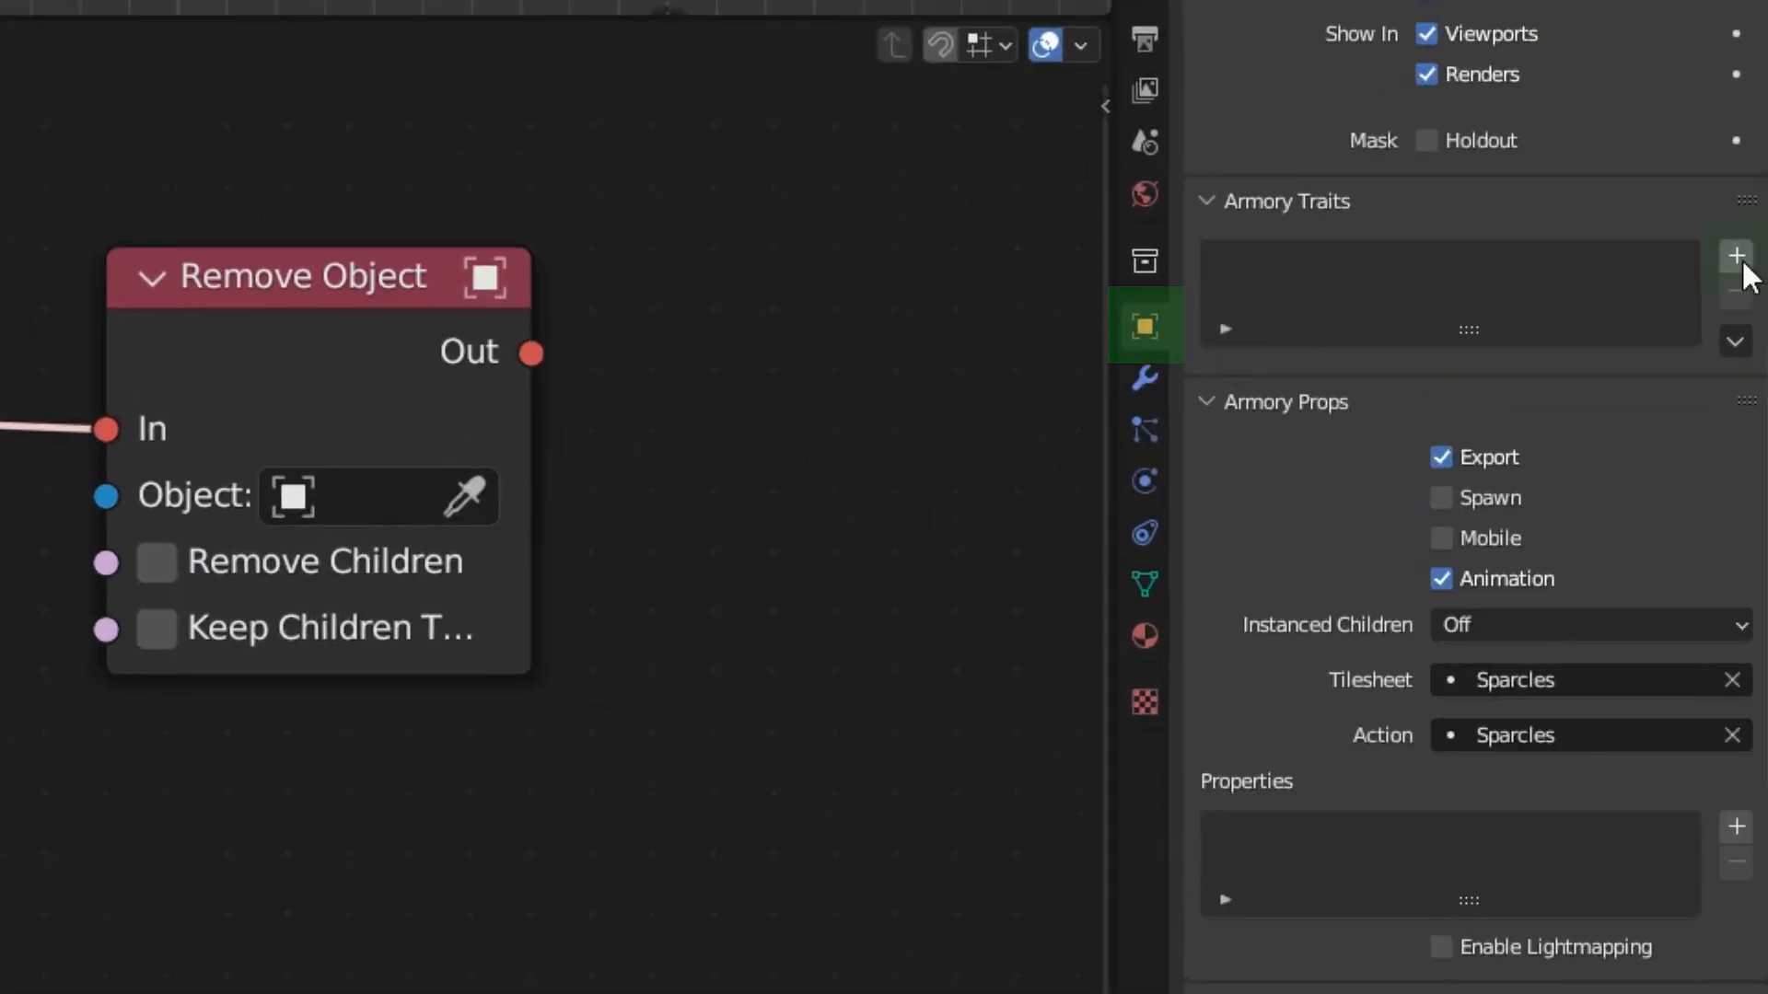
{"action": "left_click", "coordinate": [1737, 256]}
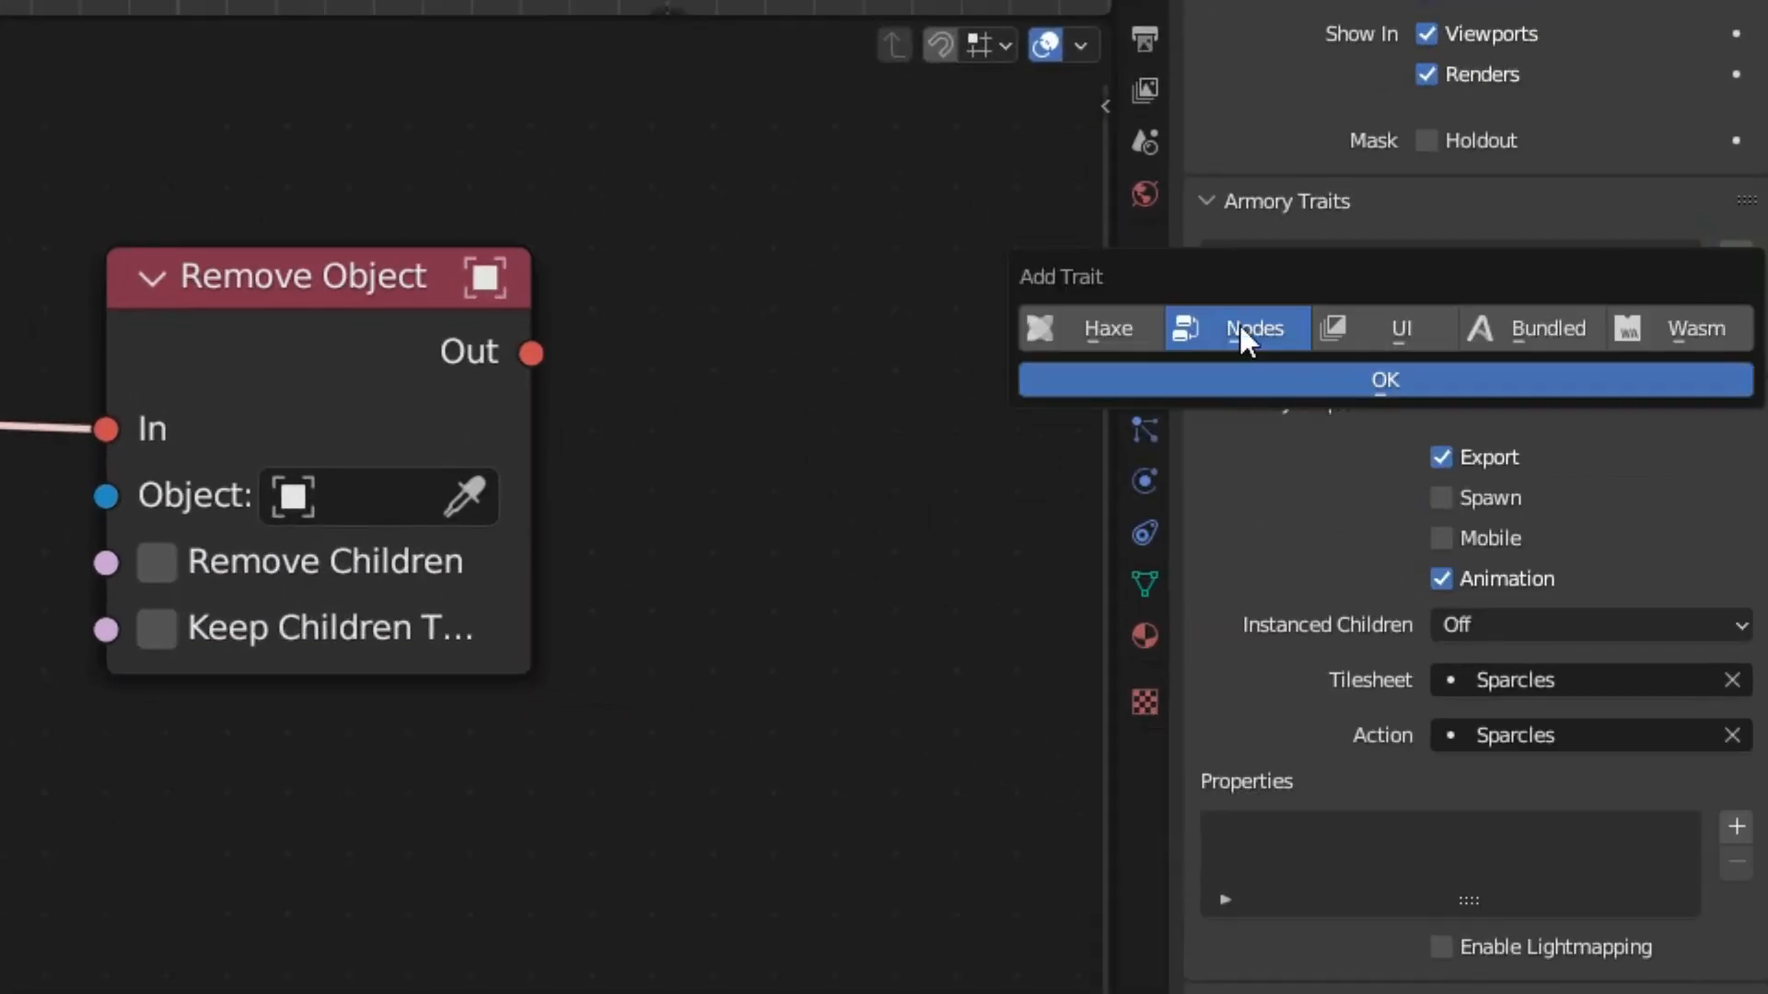
{"action": "left_click", "coordinate": [1272, 372]}
{"action": "left_click", "coordinate": [1635, 442]}
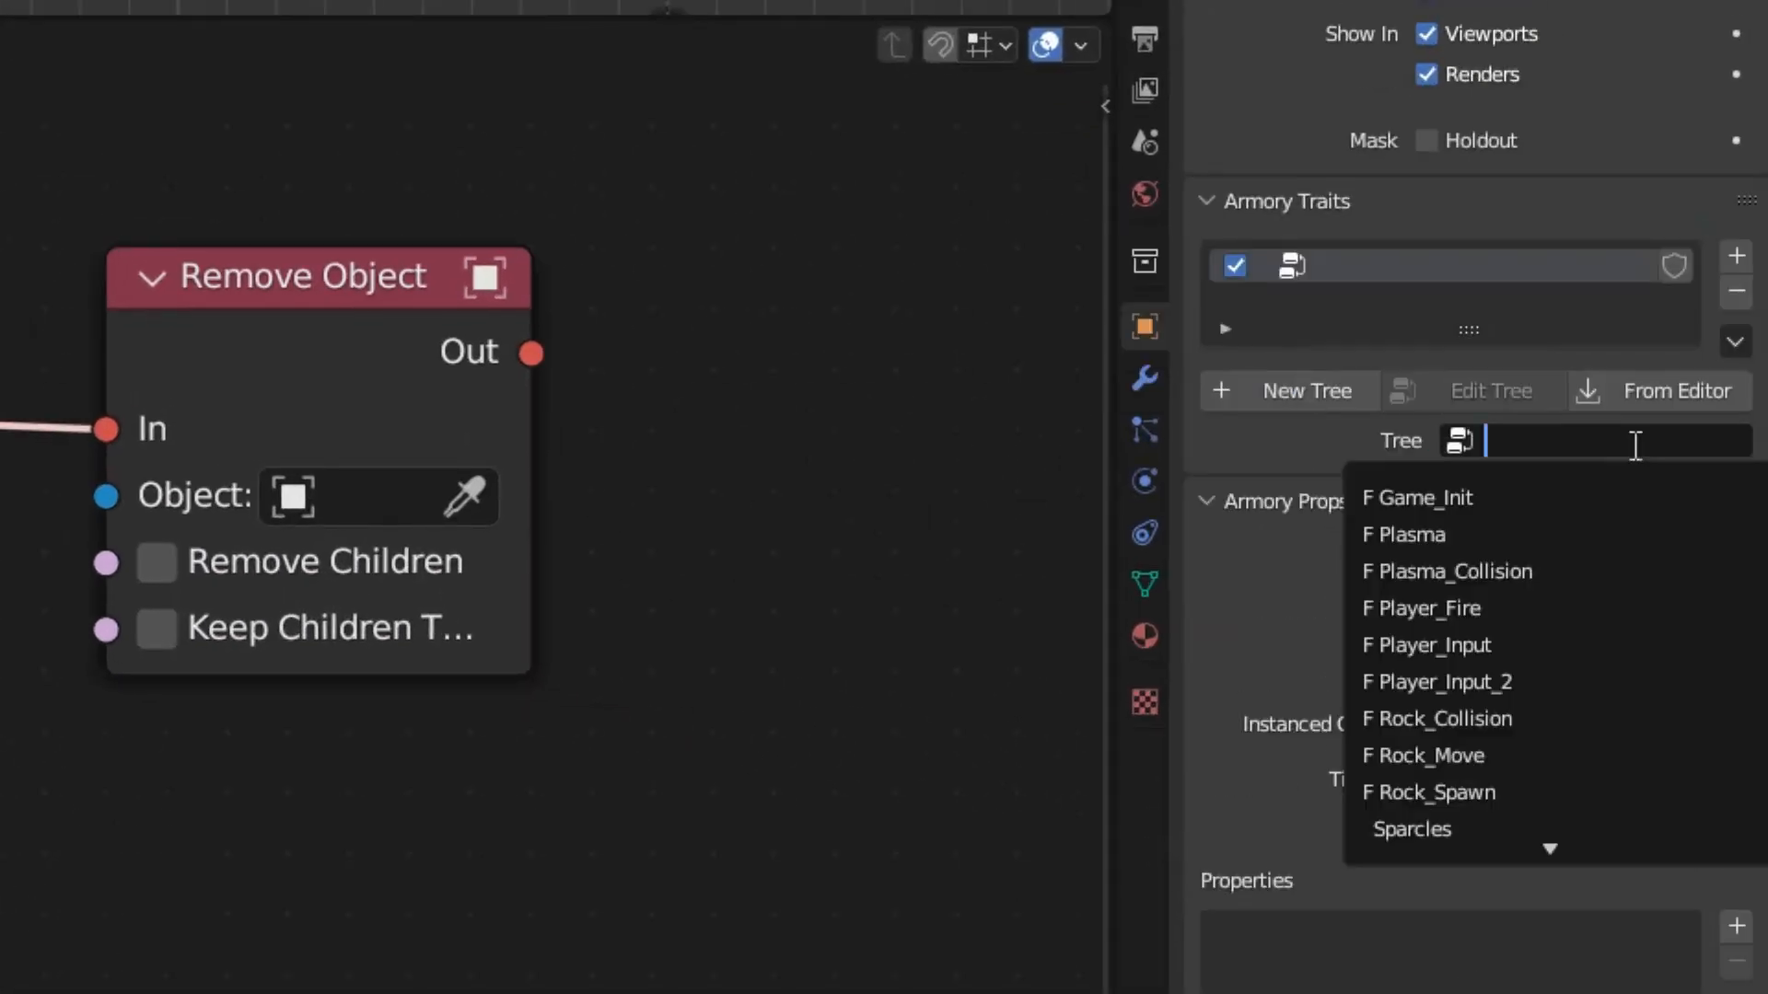
{"action": "left_click", "coordinate": [1488, 830]}
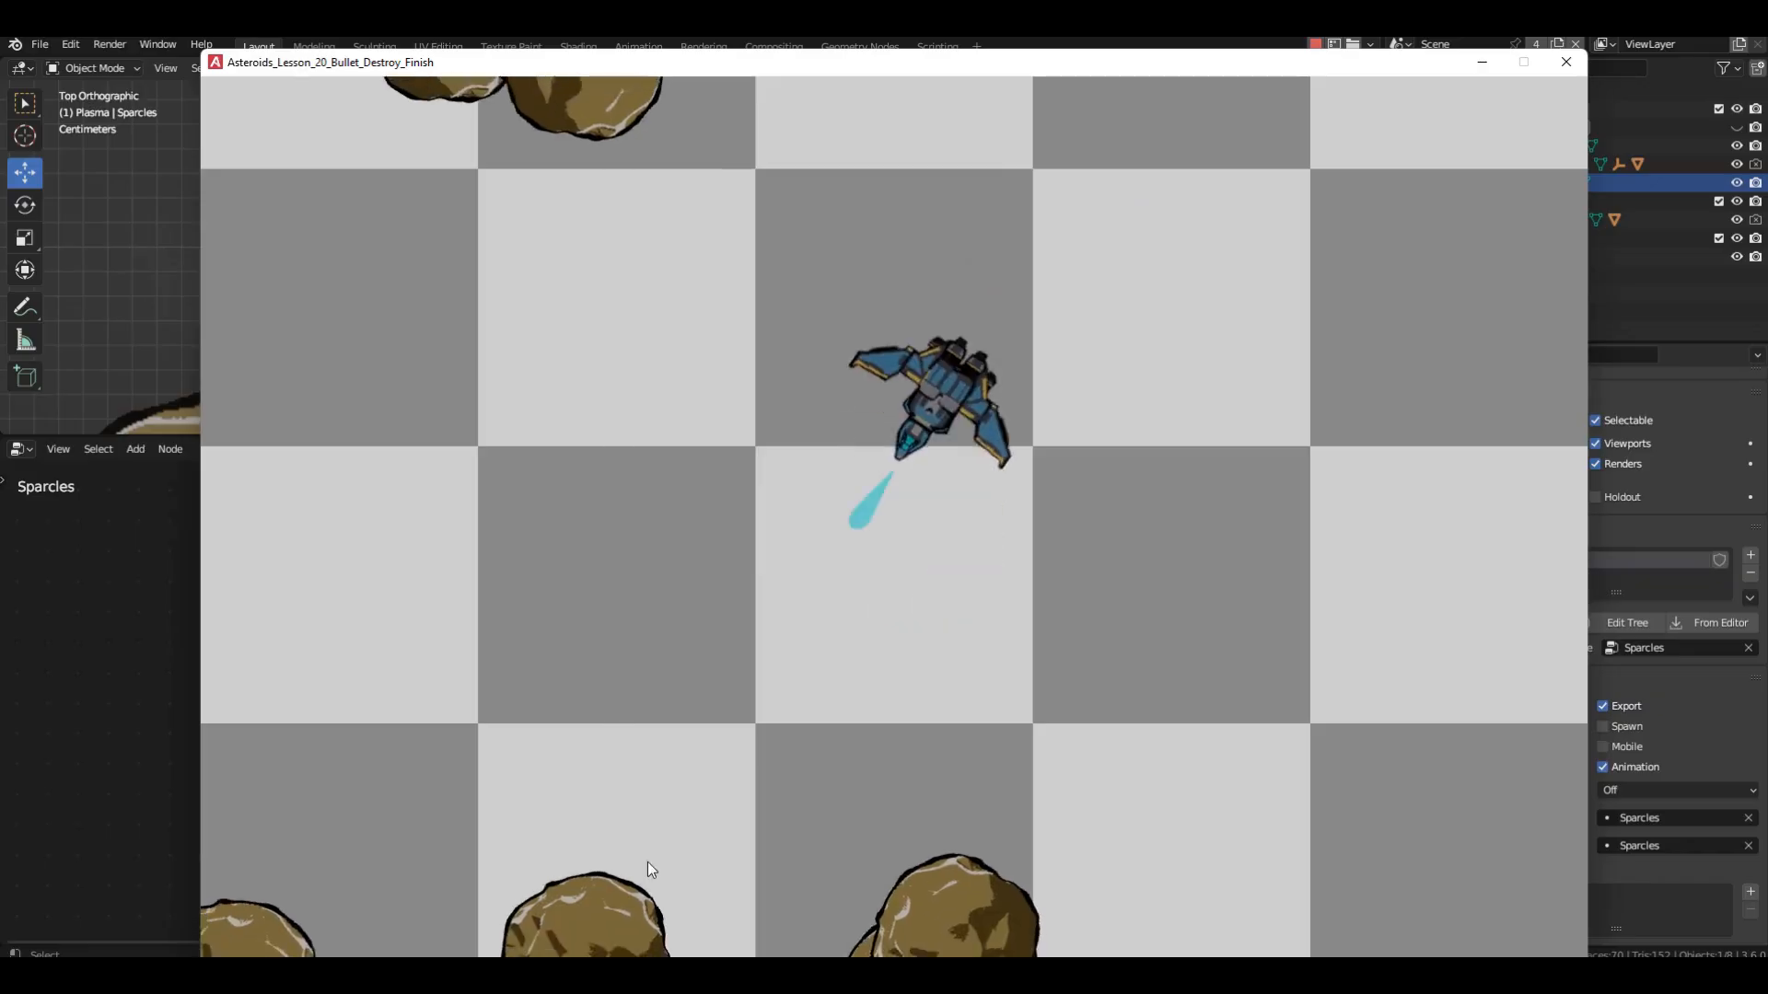
Playtest the game, flying the ship and shooting several rocks to check how the Sparcles explosion plays and is removed.
{"action": "left_click", "coordinate": [704, 866]}
{"action": "key", "text": "d"}
{"action": "left_click", "coordinate": [884, 880]}
{"action": "left_click", "coordinate": [884, 880]}
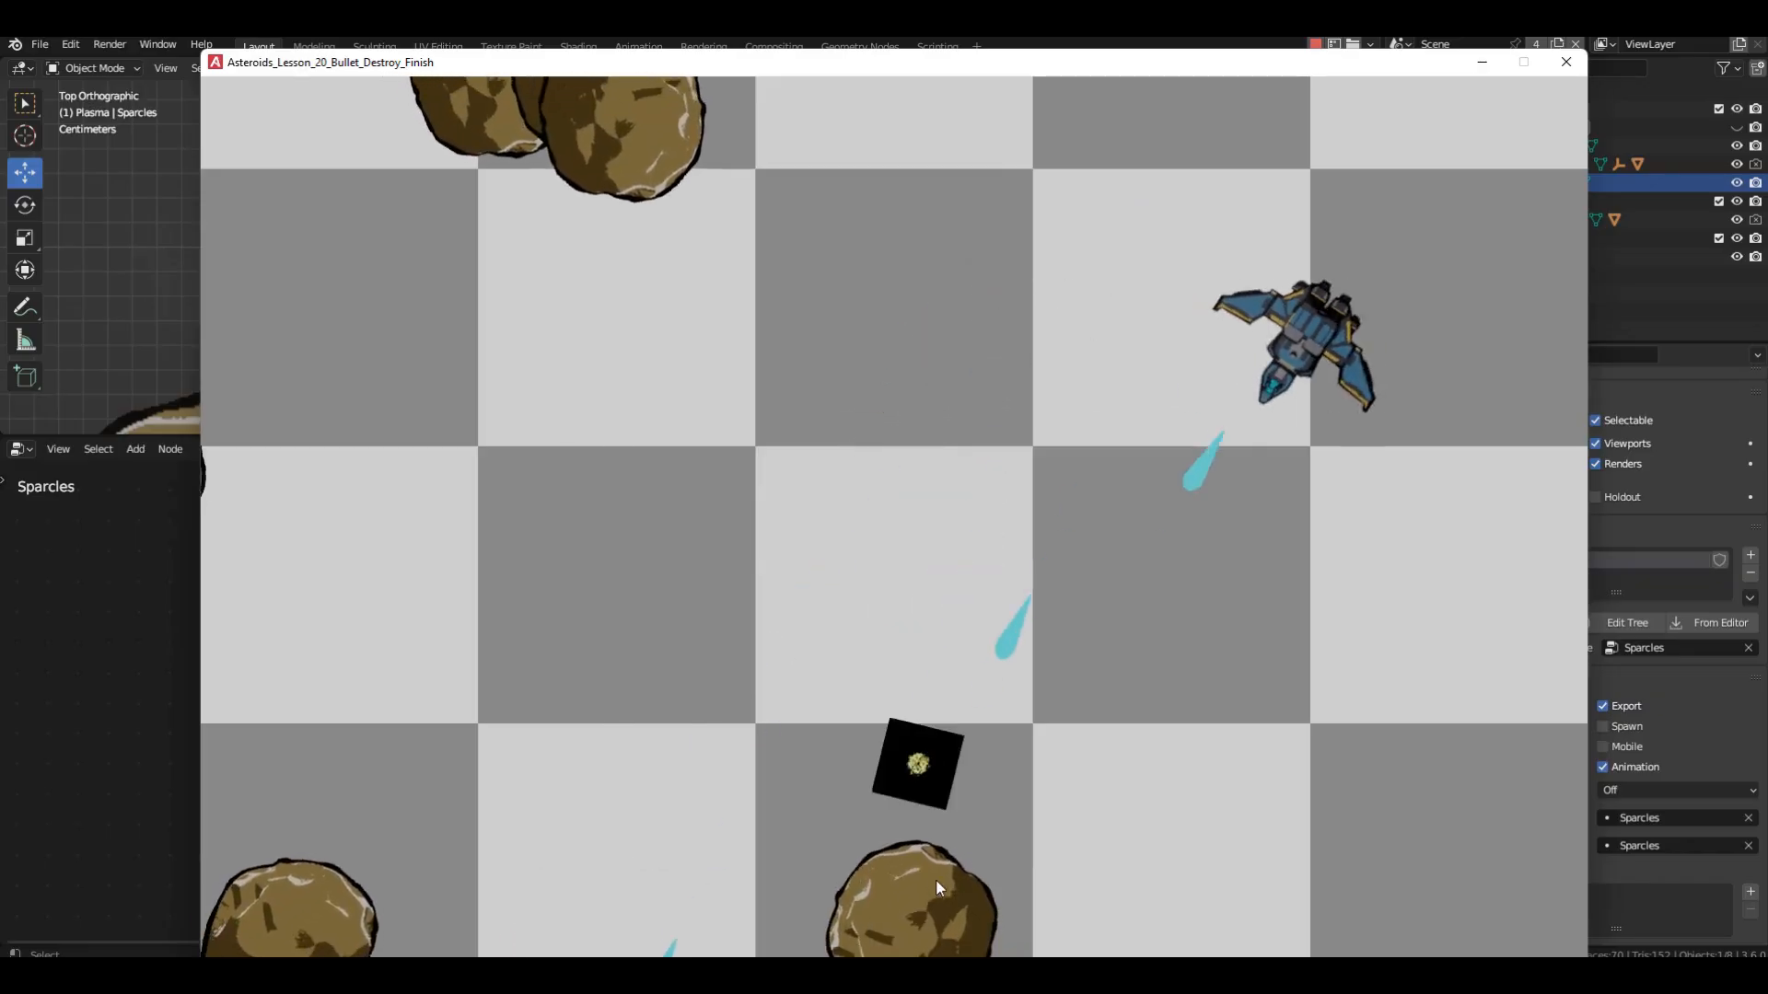
{"action": "key", "text": "a"}
{"action": "left_click", "coordinate": [331, 796]}
{"action": "left_click", "coordinate": [359, 824]}
{"action": "left_click", "coordinate": [390, 853]}
{"action": "left_click", "coordinate": [369, 699]}
{"action": "left_click", "coordinate": [333, 451]}
{"action": "left_click", "coordinate": [368, 345]}
{"action": "left_click", "coordinate": [488, 268]}
{"action": "key", "text": "s"}
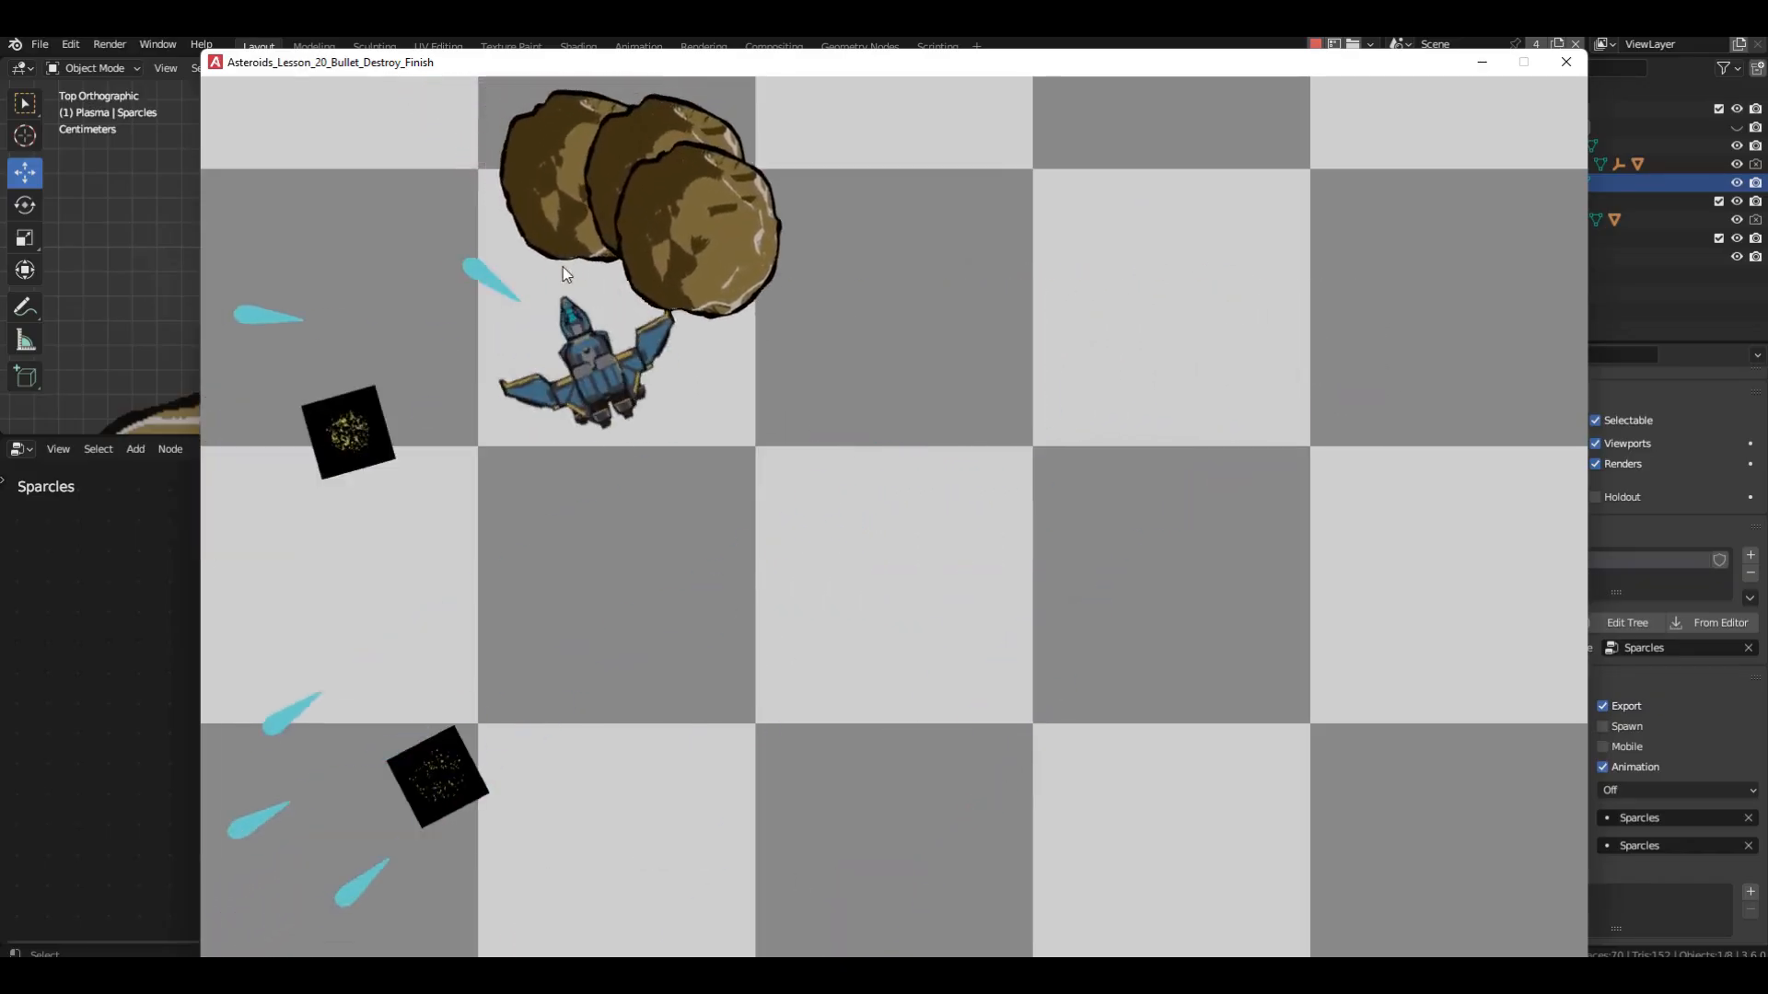
{"action": "left_click", "coordinate": [615, 250]}
{"action": "key", "text": "d"}
{"action": "left_click", "coordinate": [615, 250]}
{"action": "key", "text": "w"}
{"action": "left_click", "coordinate": [615, 250]}
{"action": "left_click", "coordinate": [615, 250]}
{"action": "left_click", "coordinate": [615, 251]}
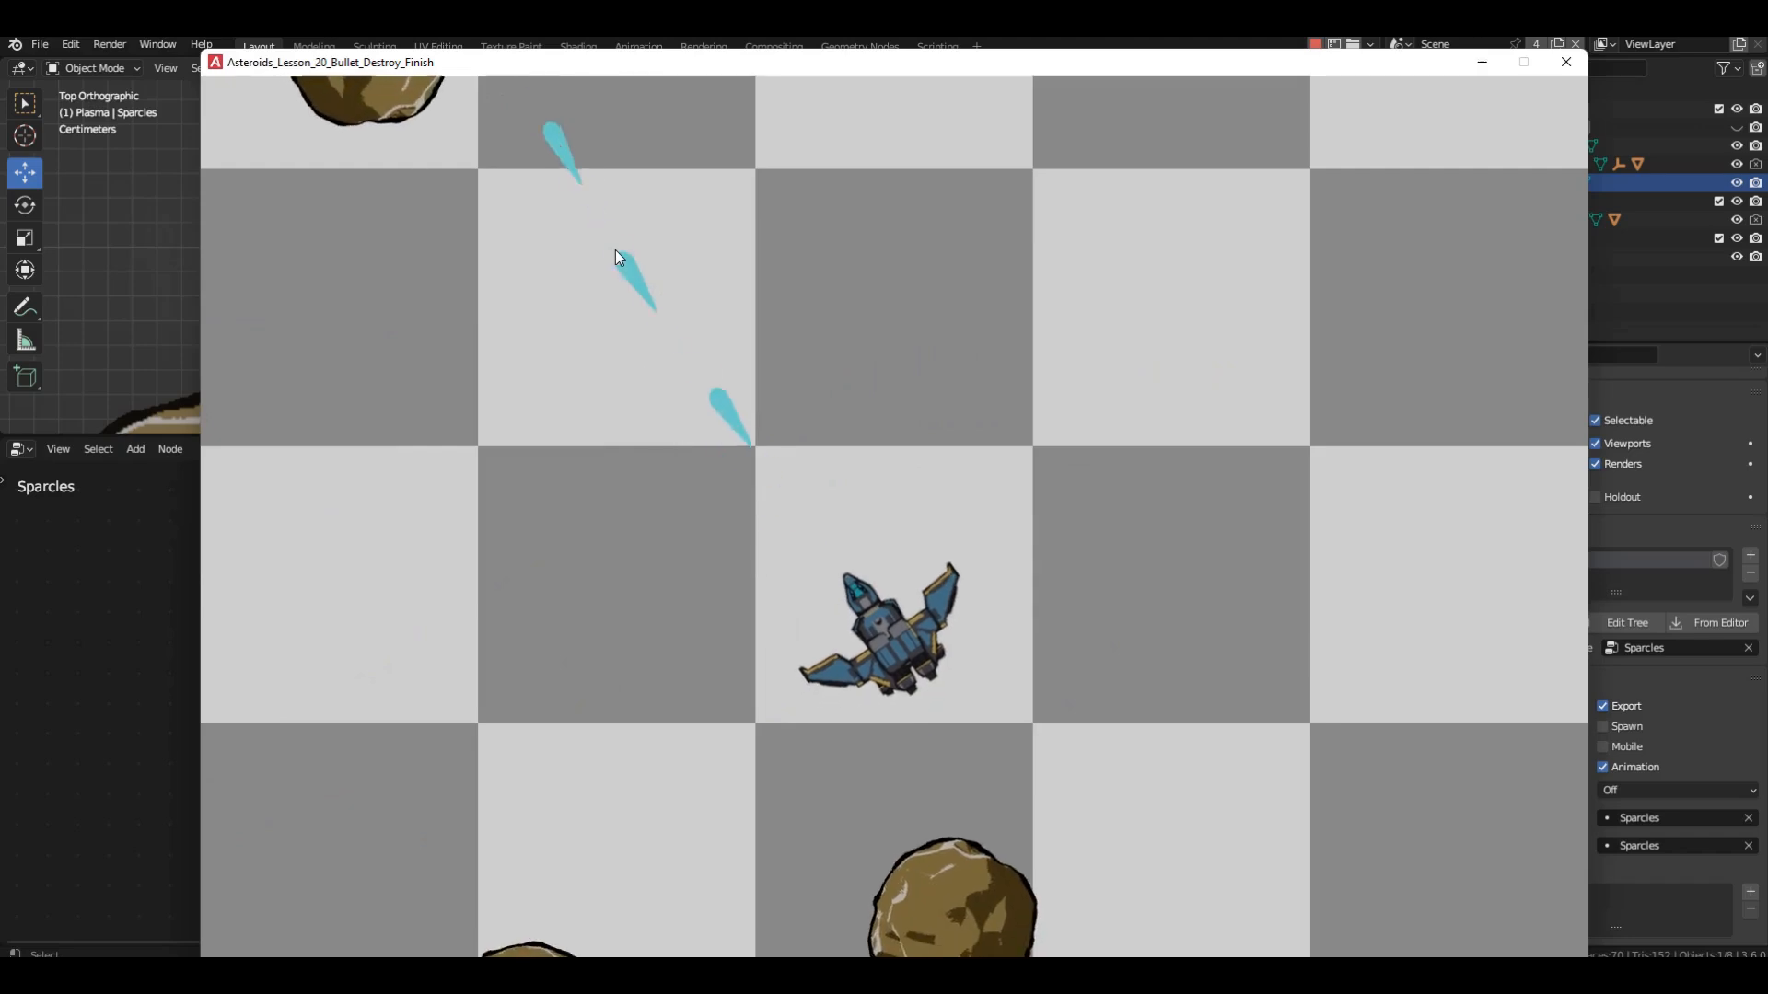
{"action": "key", "text": "w"}
{"action": "left_click", "coordinate": [949, 781]}
{"action": "left_click", "coordinate": [819, 794]}
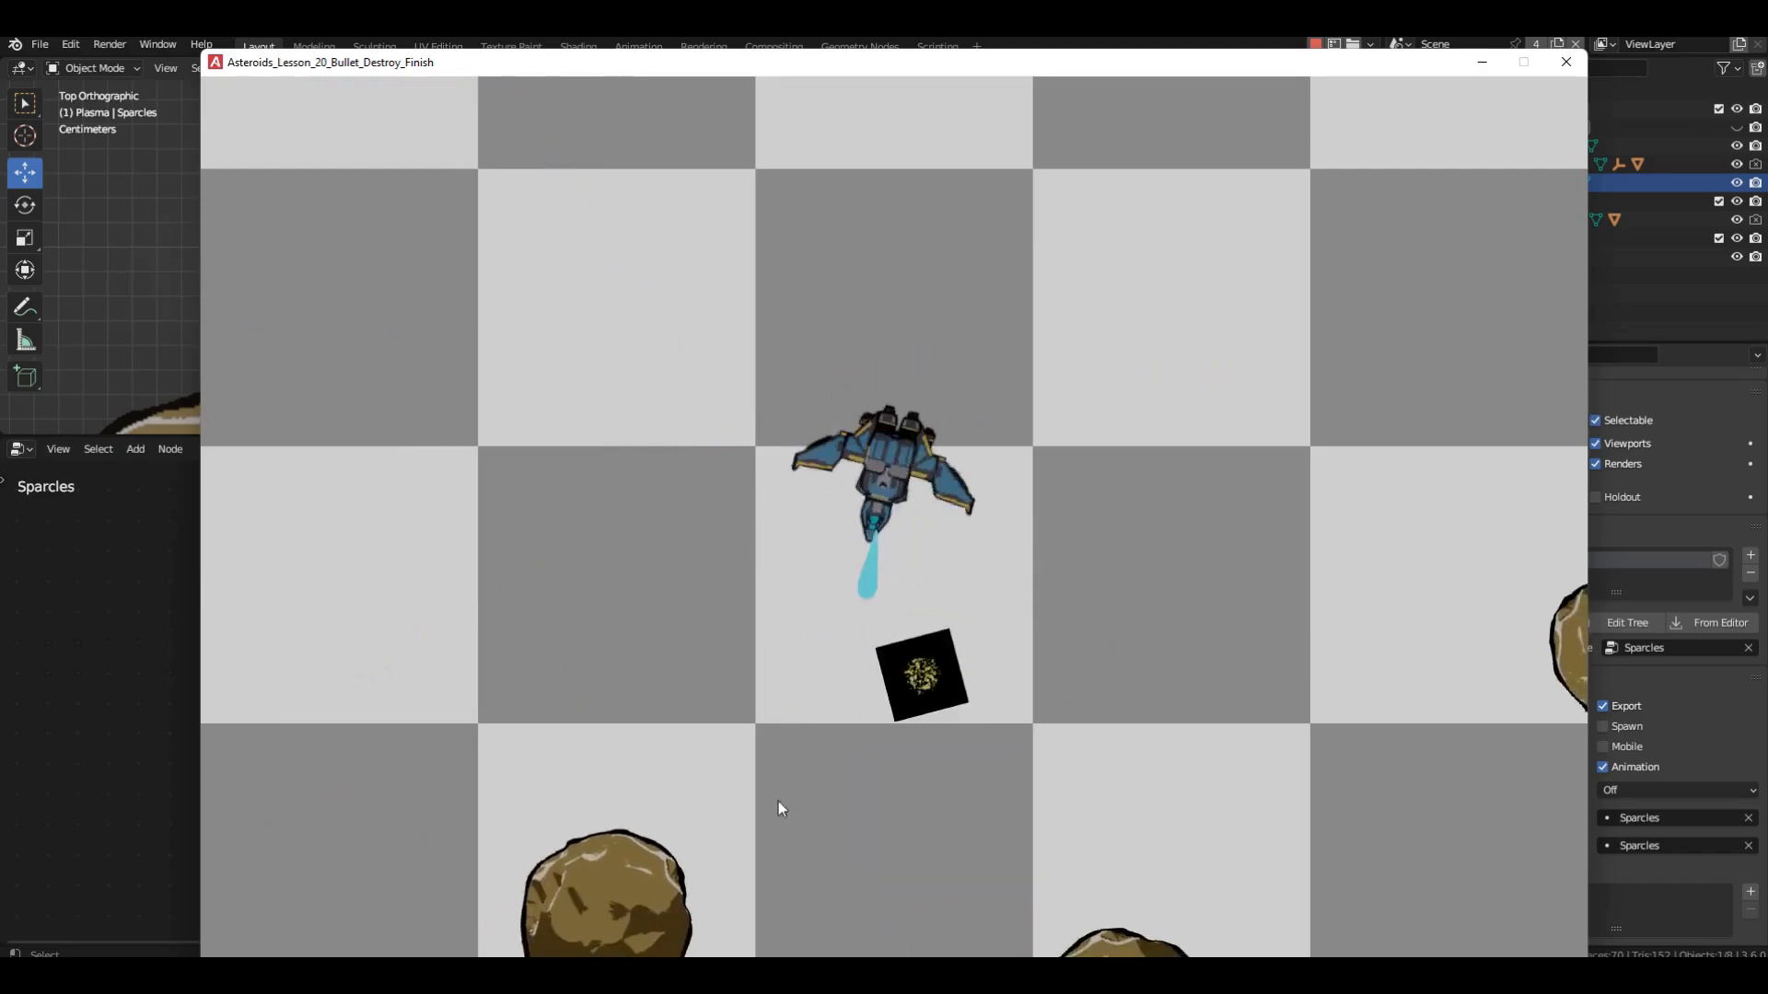
{"action": "key", "text": "a"}
{"action": "left_click", "coordinate": [677, 842]}
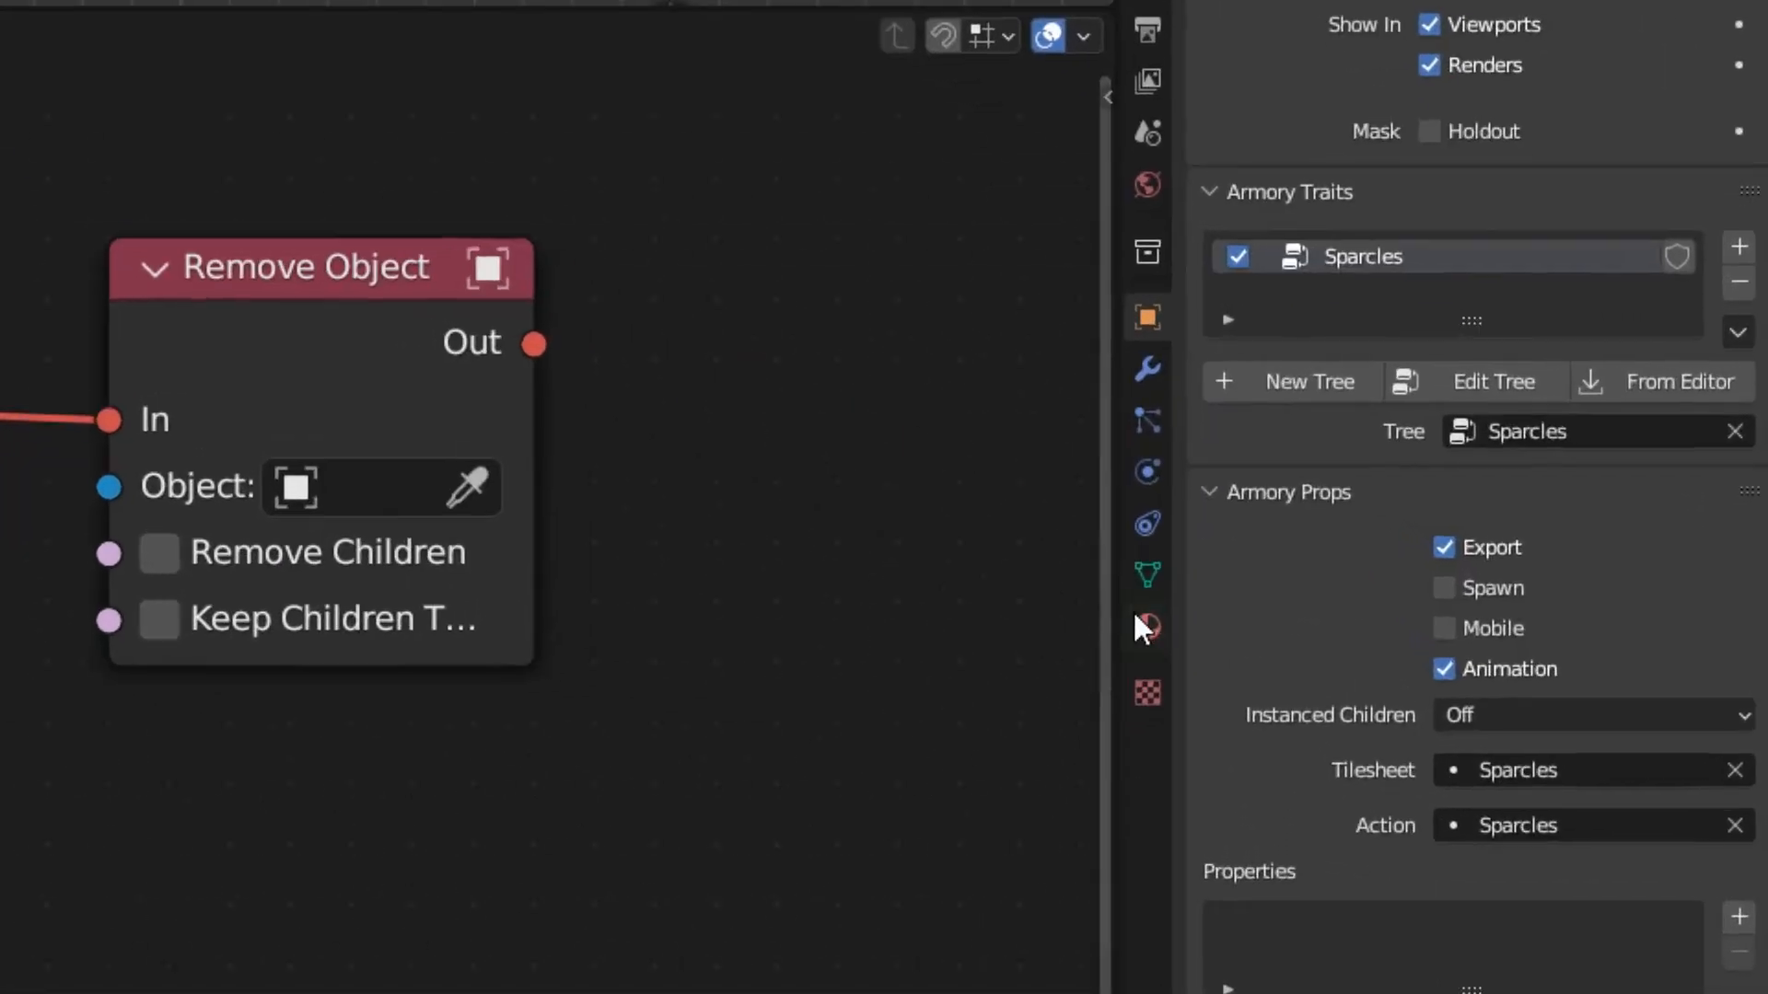
Set the Sparcles material's Blend Mode to Alpha Clip and connect the image texture's Alpha output to Armory PBR's Opacity.
{"action": "left_click", "coordinate": [1138, 619]}
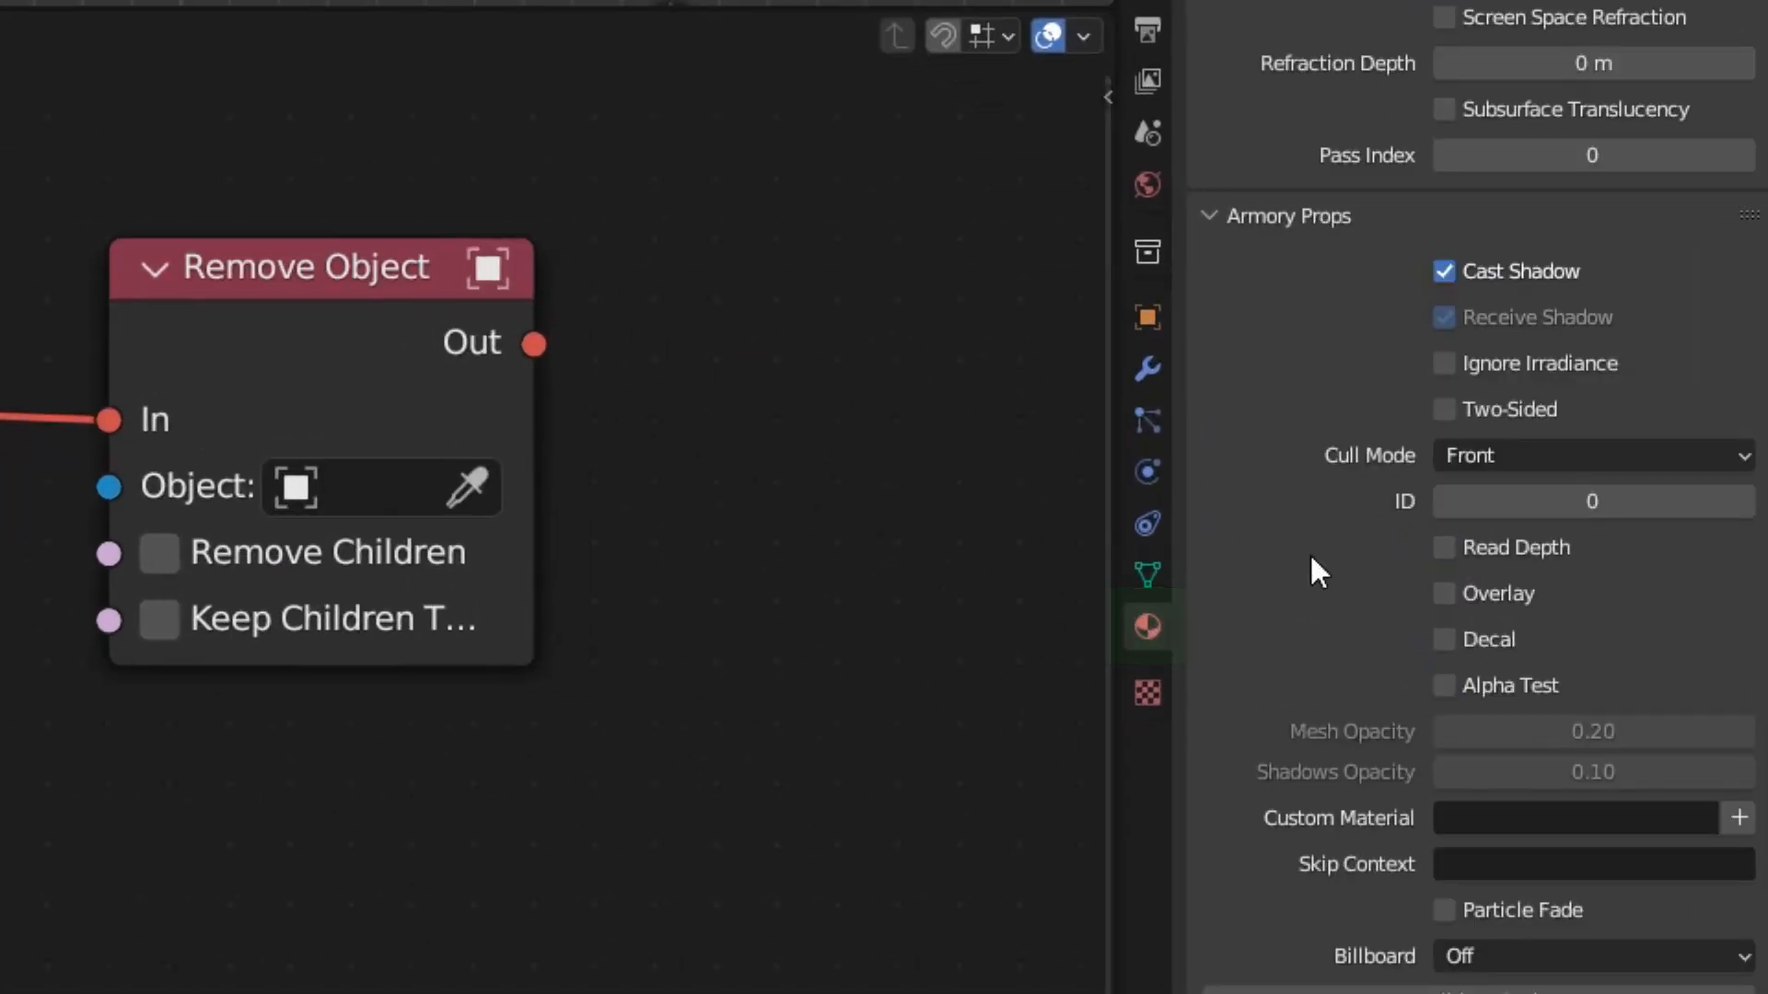
{"action": "scroll", "coordinate": [1309, 553], "scroll_direction": "up", "scroll_amount": 8}
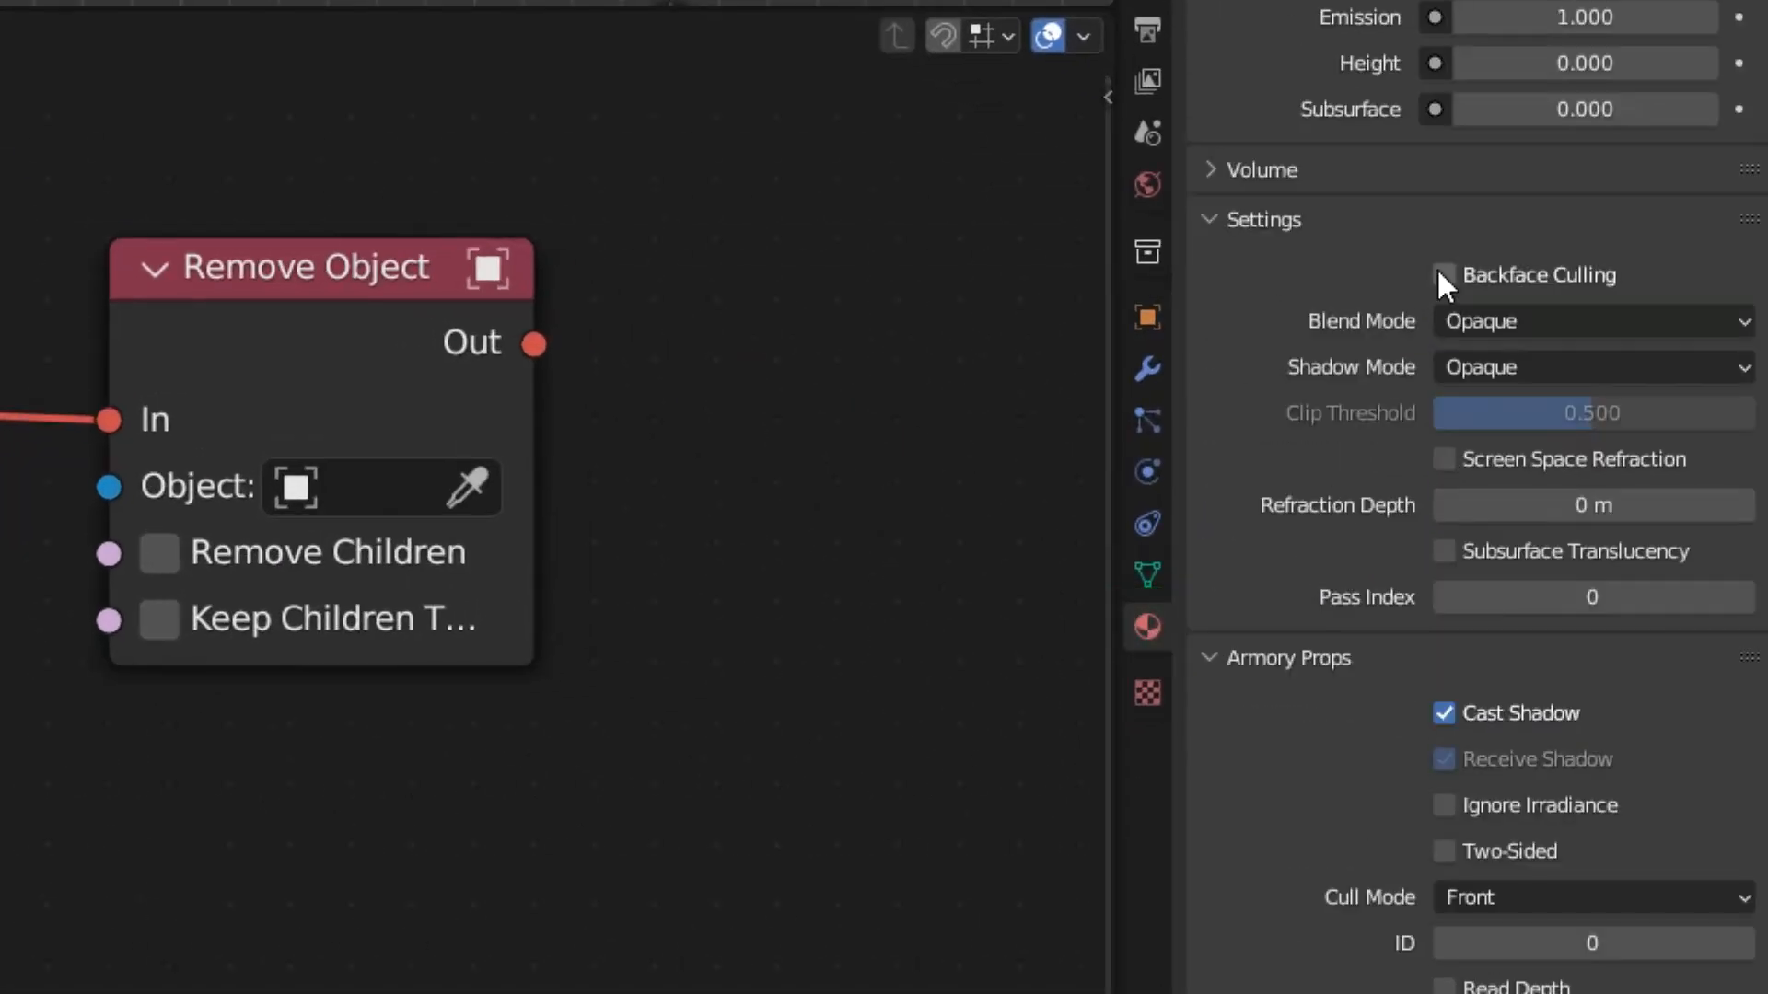
{"action": "left_click", "coordinate": [1570, 321]}
{"action": "left_click", "coordinate": [1610, 396]}
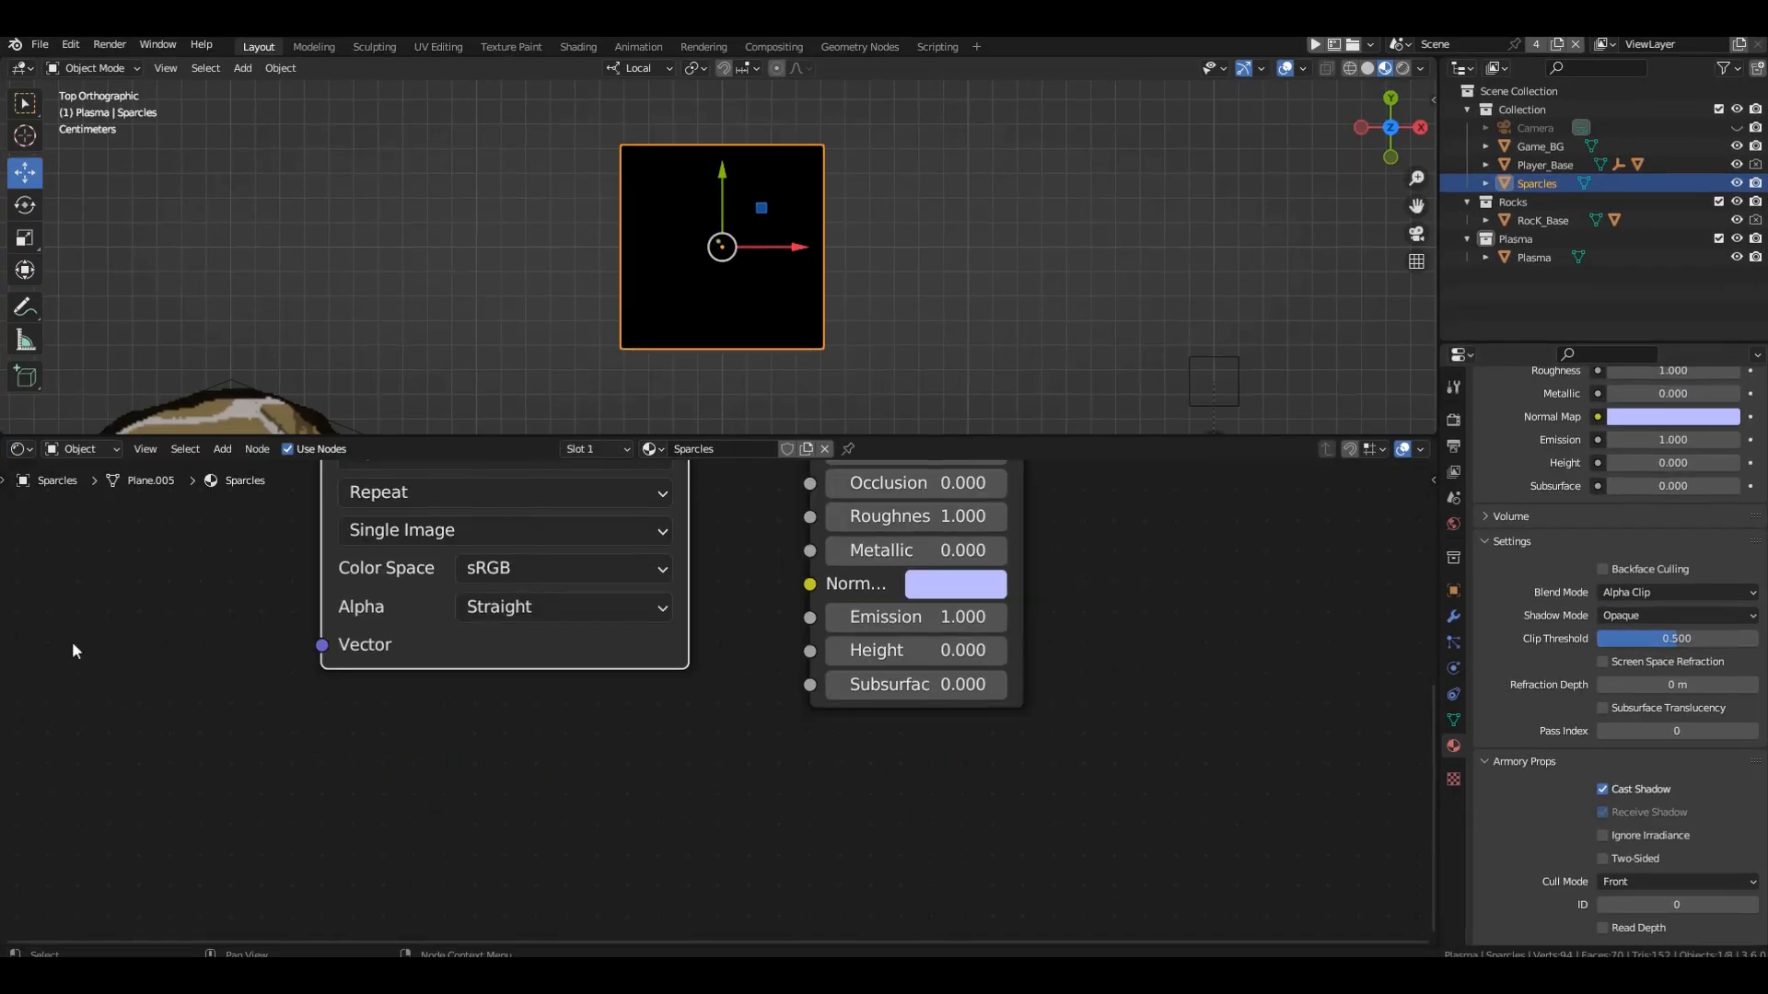
{"action": "middle_click_drag", "start_coordinate": [538, 544], "coordinate": [519, 784]}
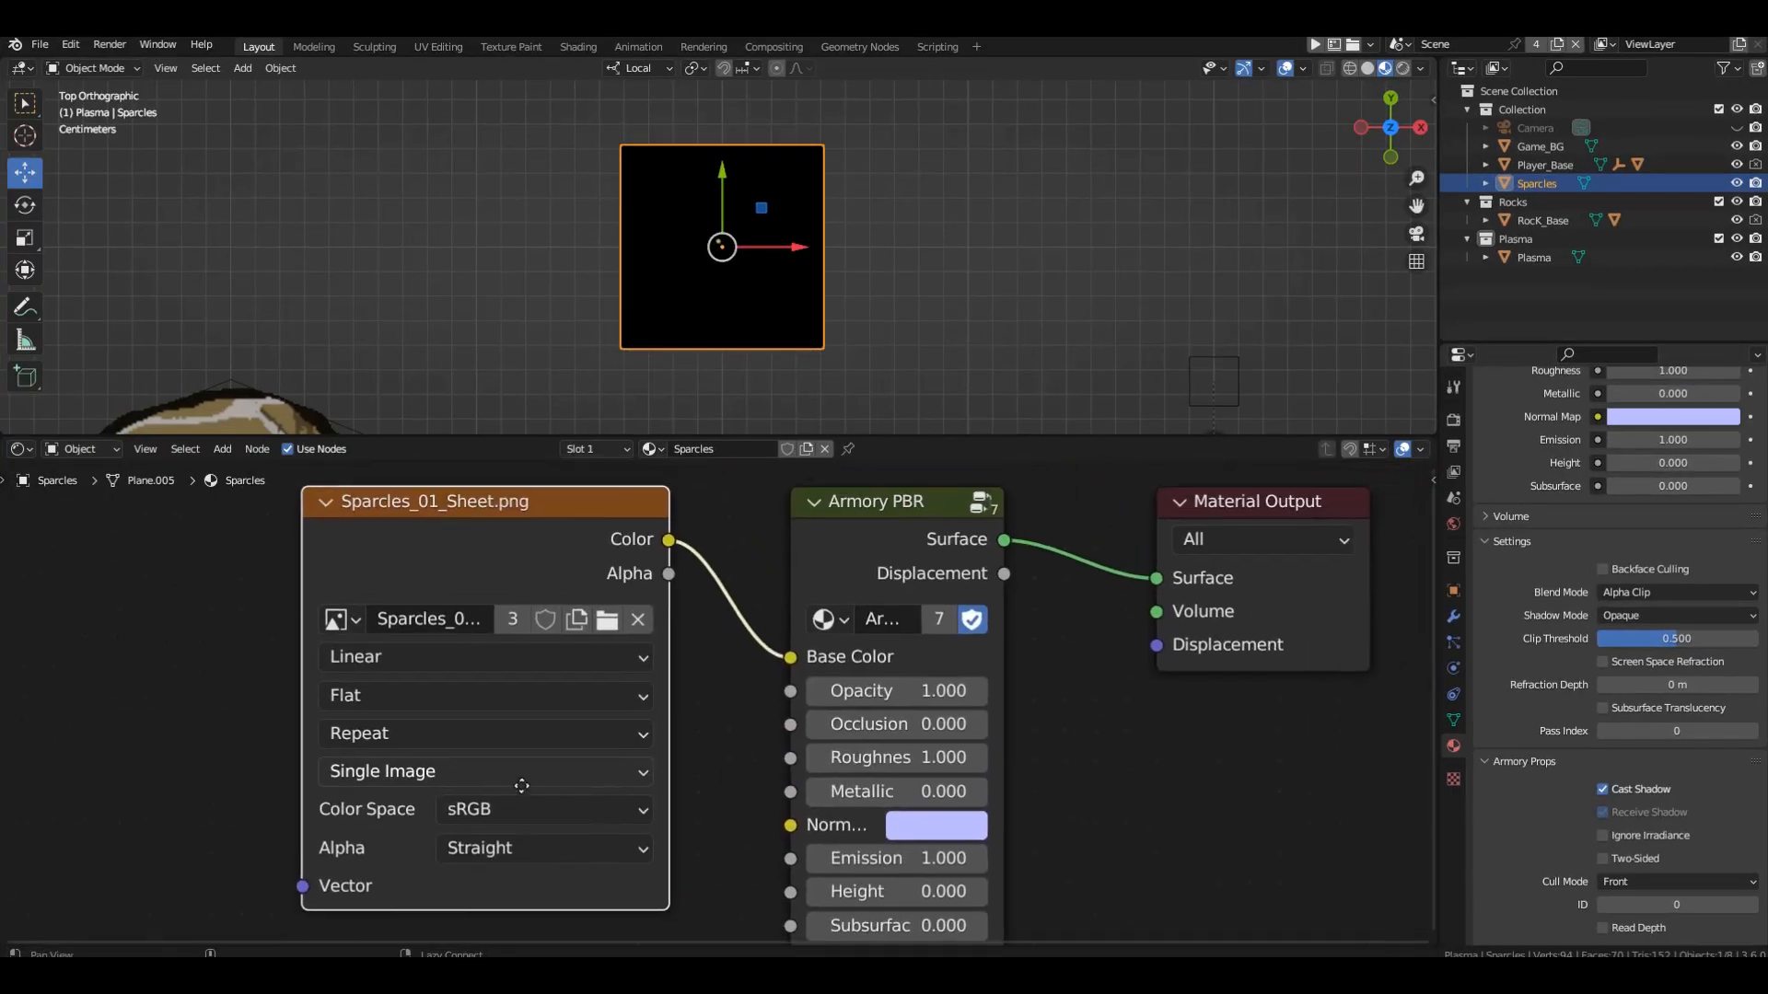
{"action": "left_click_drag", "start_coordinate": [668, 575], "coordinate": [792, 697]}
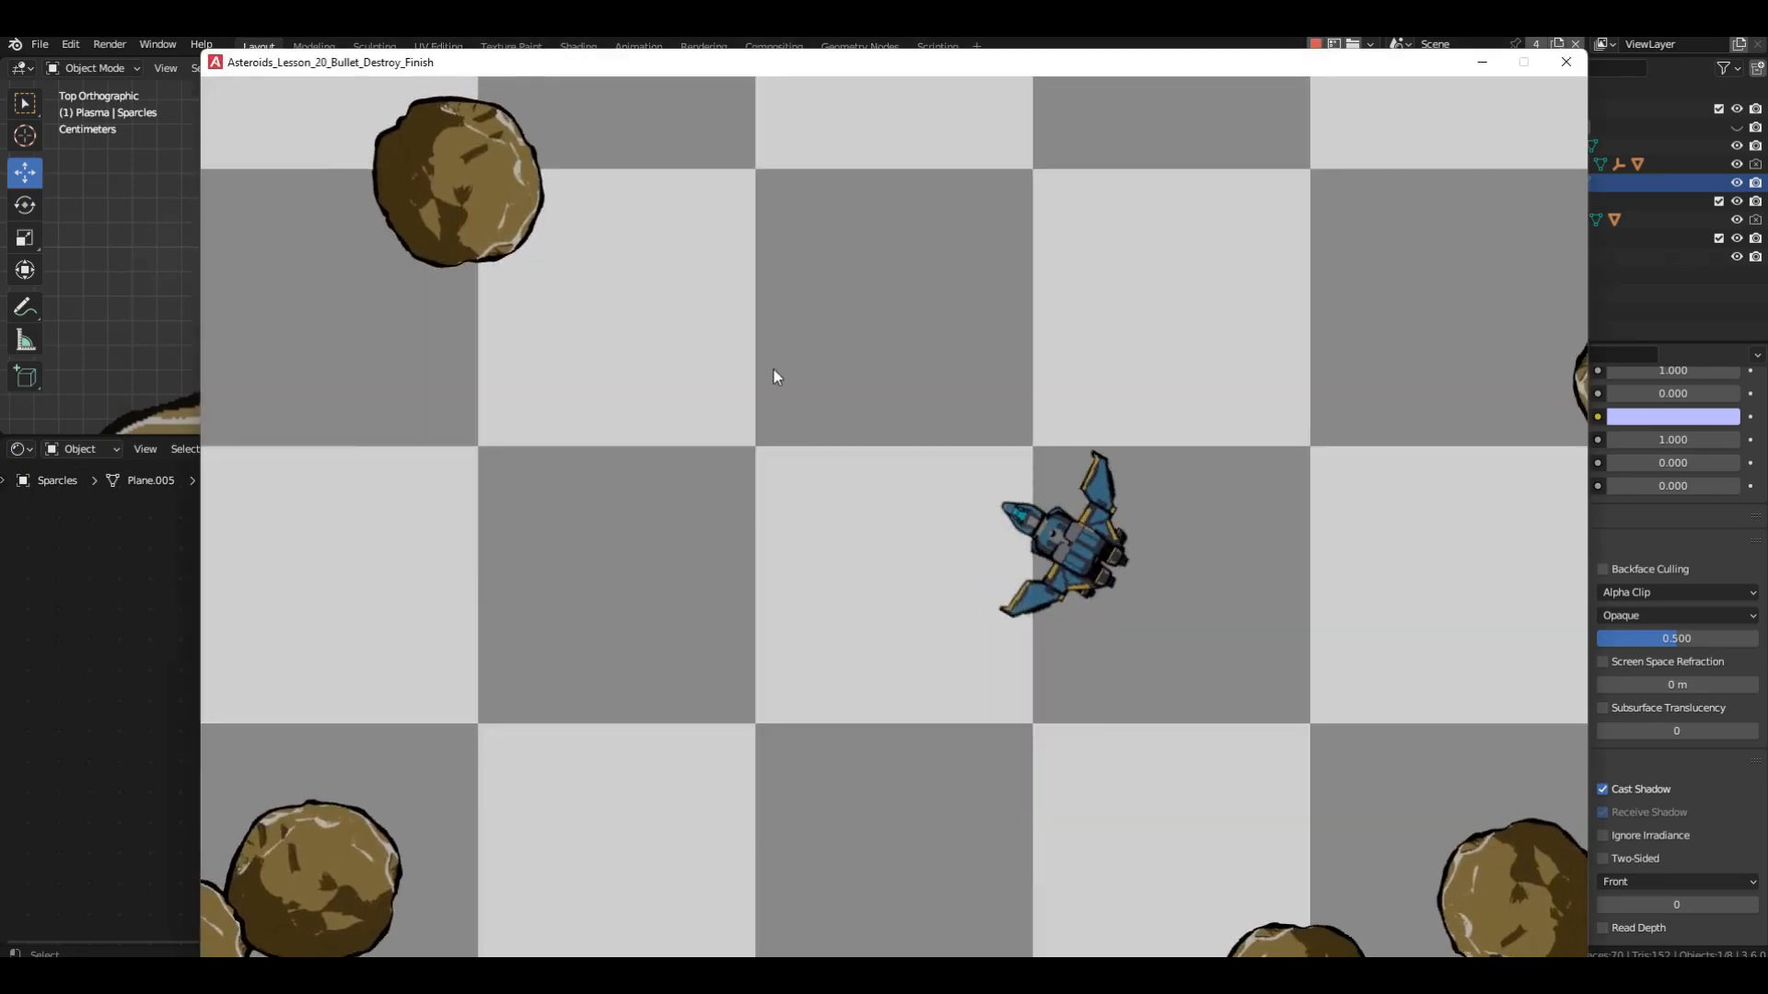
Run the game and shoot rocks to check the transparency of the Sparcles explosion.
{"action": "left_click", "coordinate": [767, 371]}
{"action": "left_click", "coordinate": [767, 370]}
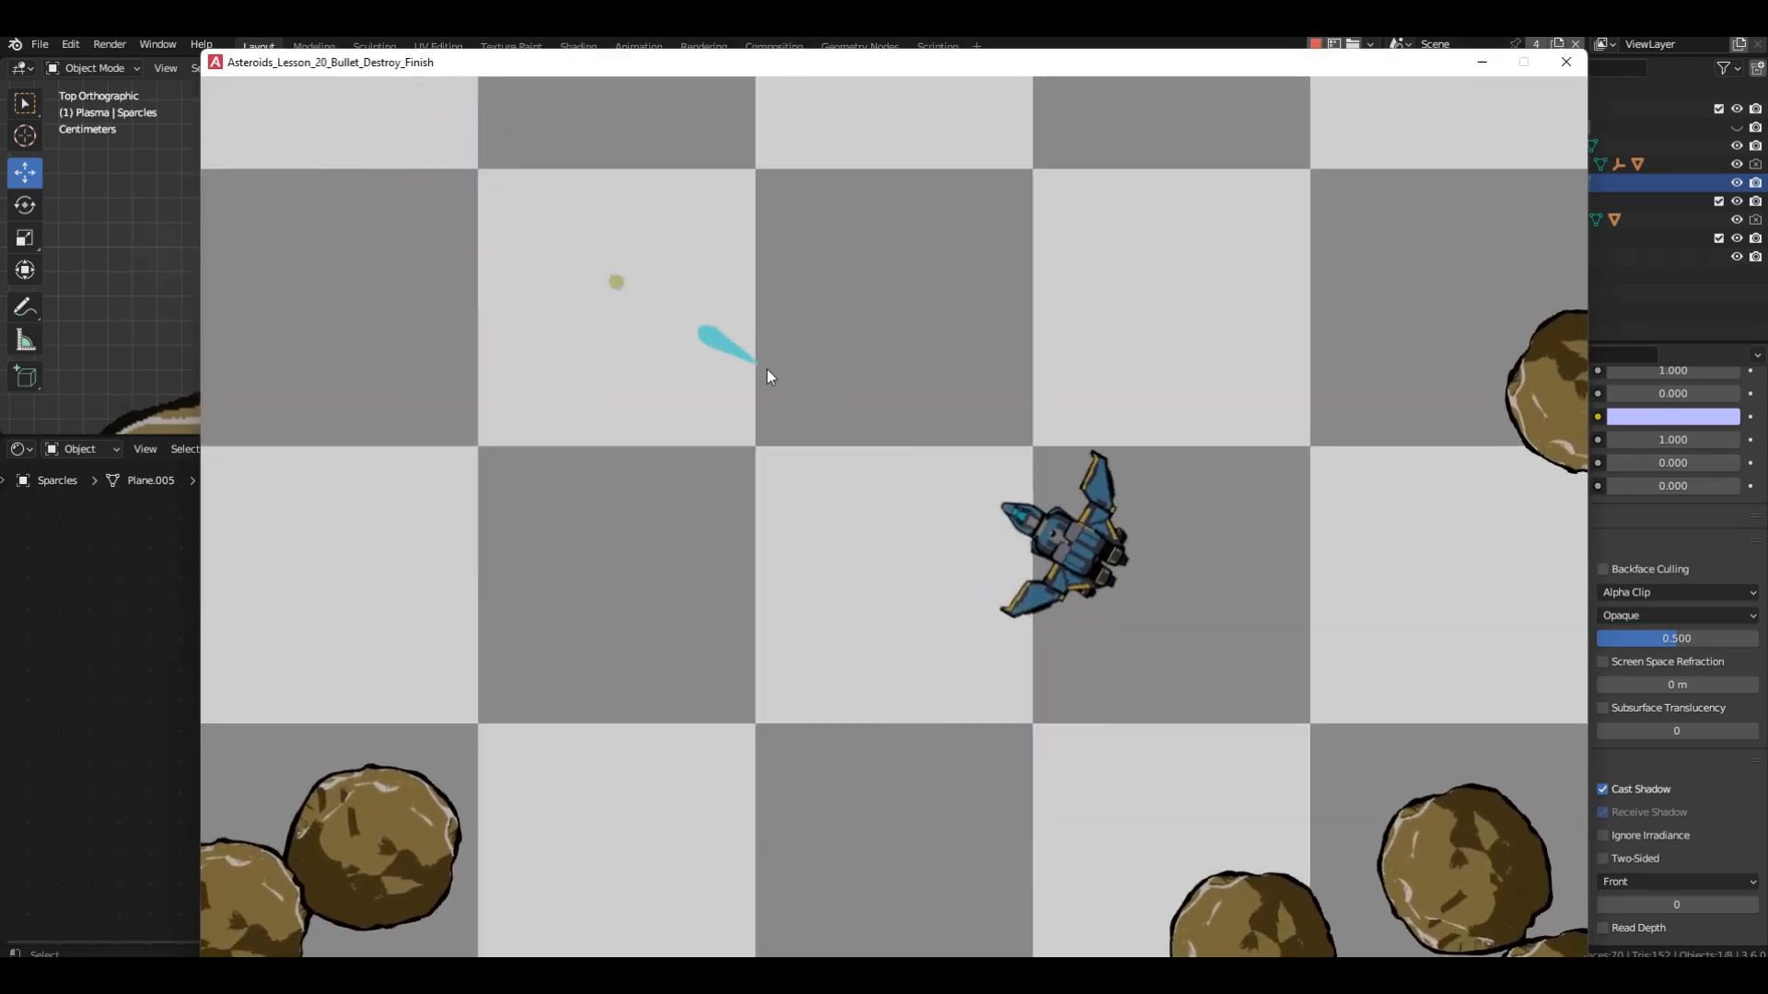
{"action": "key", "text": "a"}
{"action": "left_click", "coordinate": [1140, 793]}
{"action": "key", "text": "d"}
{"action": "left_click", "coordinate": [1275, 776]}
{"action": "key", "text": "w"}
{"action": "left_click", "coordinate": [1373, 763]}
{"action": "left_click", "coordinate": [1385, 783]}
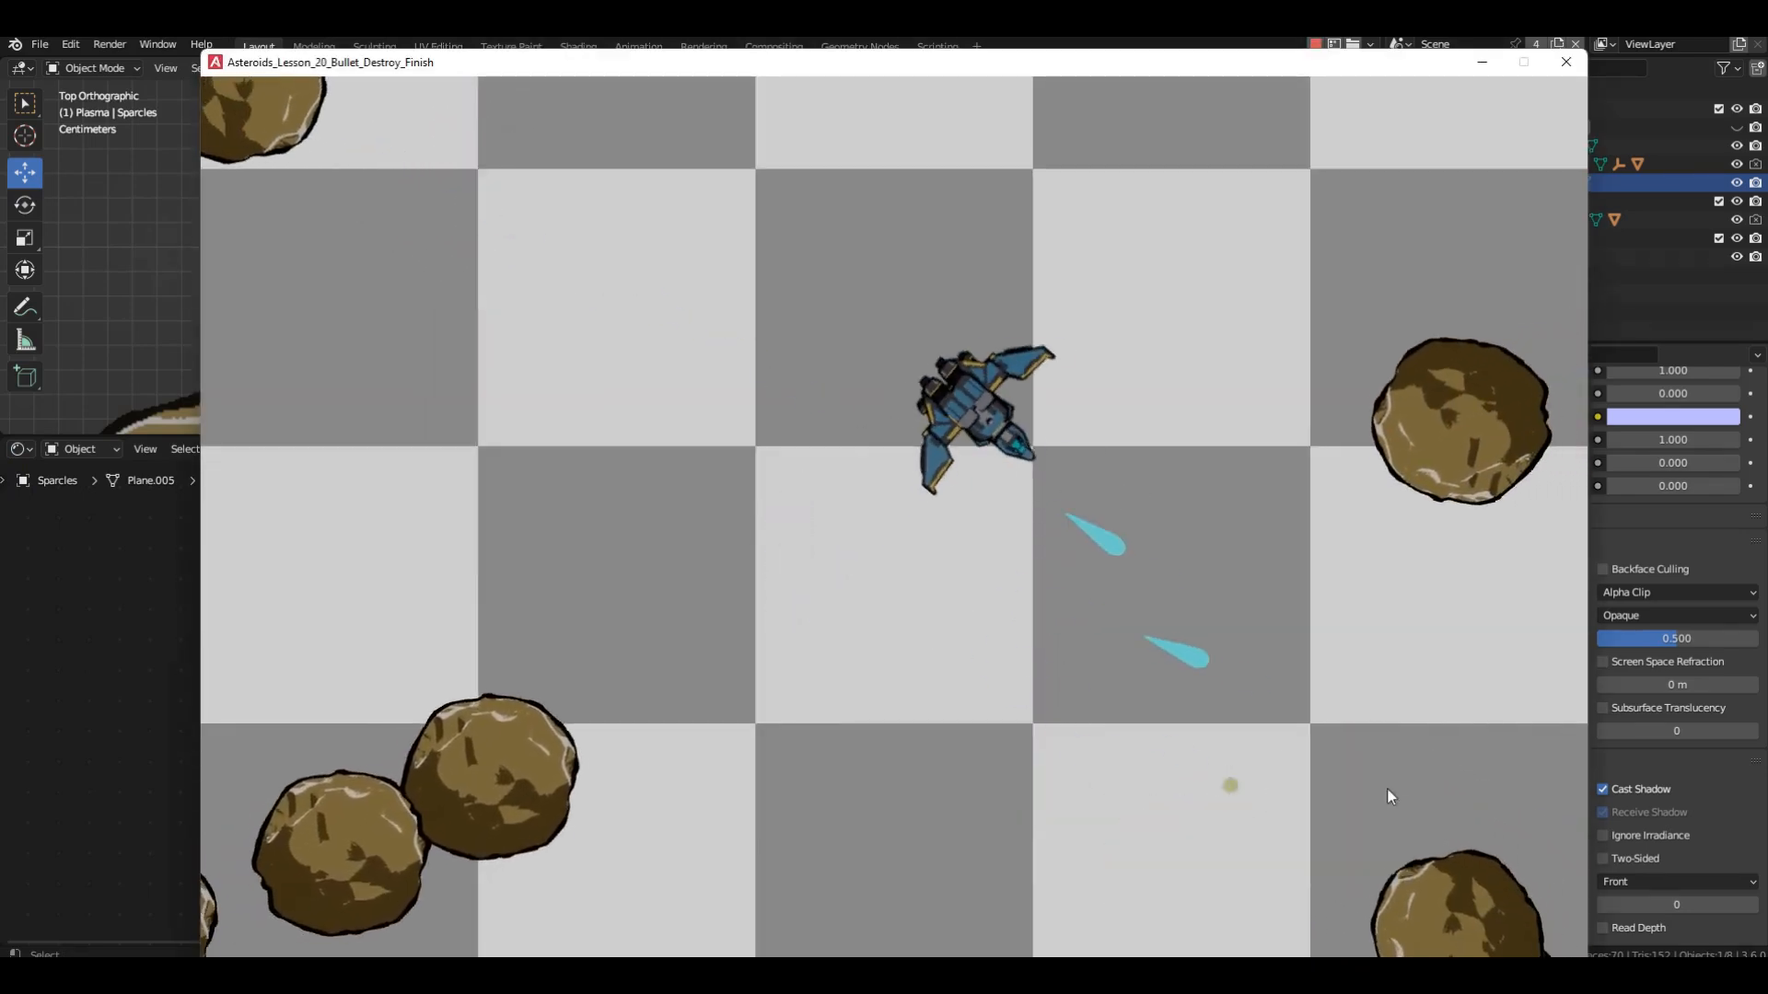
{"action": "mouse_move", "coordinate": [1388, 789]}
{"action": "left_mouse_down"}
{"action": "mouse_move", "coordinate": [1364, 738]}
{"action": "mouse_move", "coordinate": [1377, 452]}
{"action": "mouse_move", "coordinate": [725, 669]}
{"action": "mouse_move", "coordinate": [363, 748]}
{"action": "mouse_move", "coordinate": [359, 643]}
{"action": "mouse_move", "coordinate": [462, 297]}
{"action": "mouse_move", "coordinate": [547, 234]}
{"action": "left_mouse_up"}
{"action": "key", "text": "w"}
{"action": "key", "text": "s"}
{"action": "key", "text": "w"}
{"action": "mouse_move", "coordinate": [1424, 621]}
{"action": "left_mouse_down"}
{"action": "mouse_move", "coordinate": [1350, 483]}
{"action": "mouse_move", "coordinate": [1335, 255]}
{"action": "mouse_move", "coordinate": [921, 202]}
{"action": "mouse_move", "coordinate": [897, 242]}
{"action": "mouse_move", "coordinate": [2, 445]}
{"action": "mouse_move", "coordinate": [274, 303]}
{"action": "mouse_move", "coordinate": [353, 622]}
{"action": "mouse_move", "coordinate": [578, 858]}
{"action": "mouse_move", "coordinate": [1003, 915]}
{"action": "left_mouse_up"}
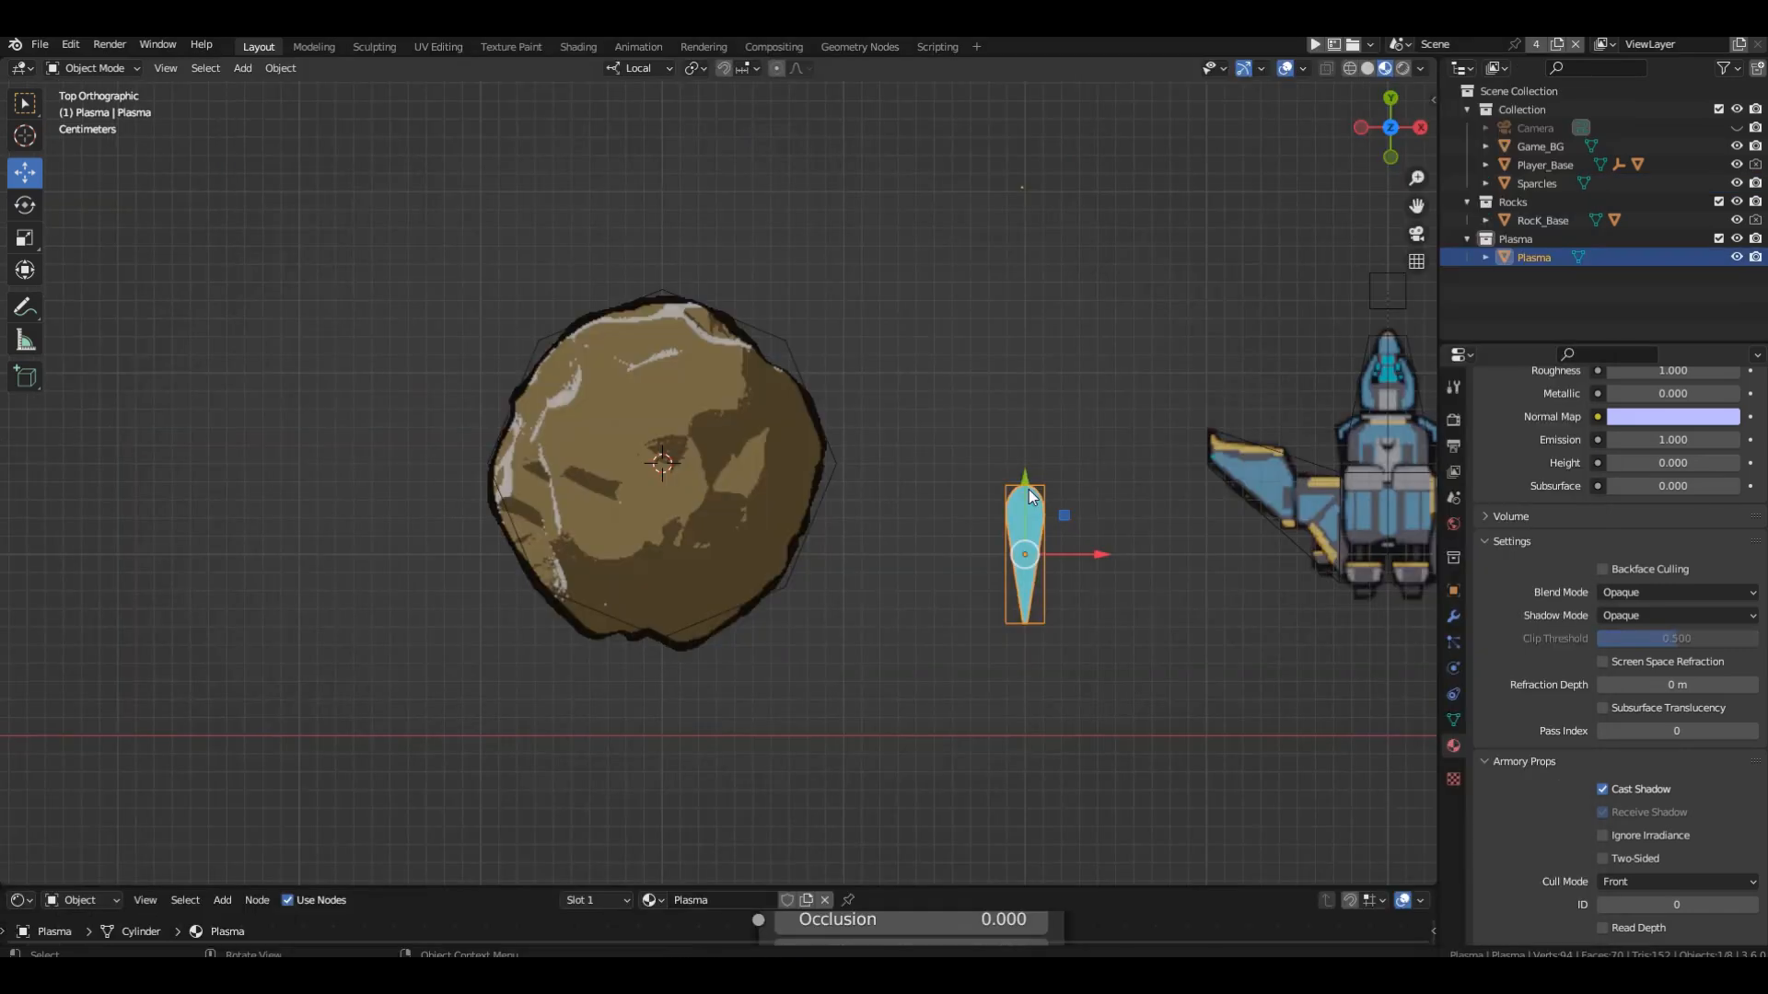
Move the Plasma object beneath the rock so that its tip meets the rock's lower edge.
{"action": "key", "text": "g"}
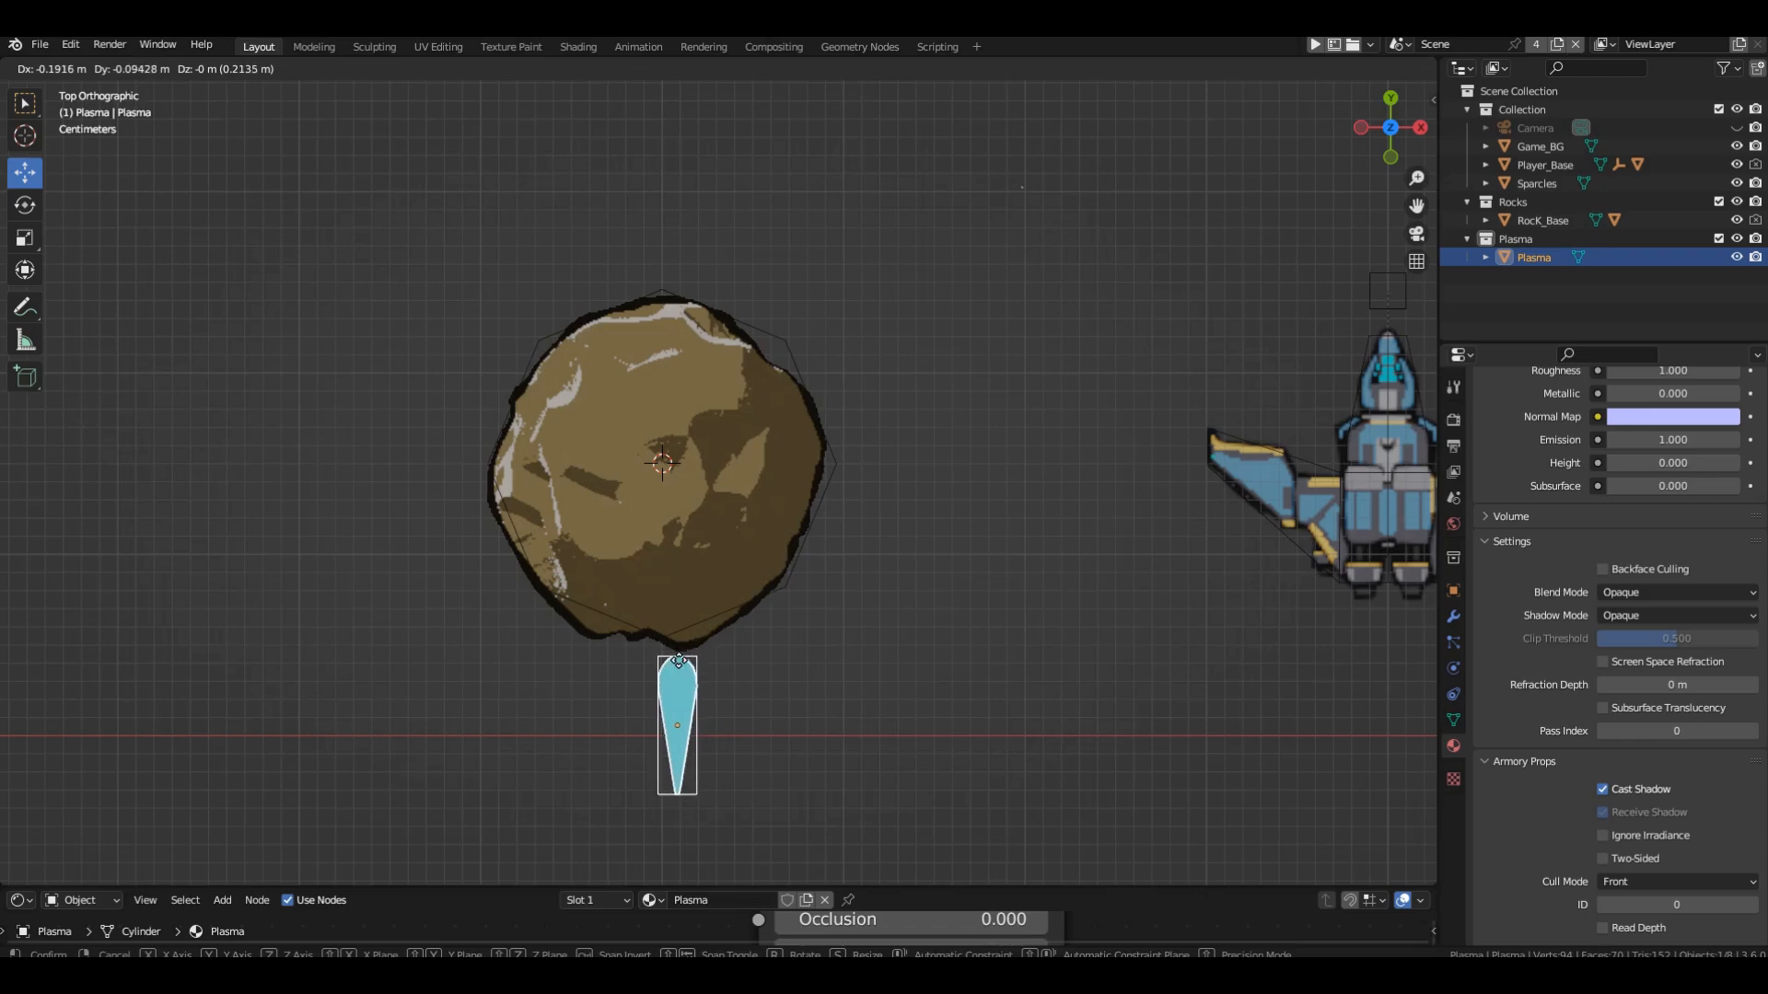
{"action": "left_click", "coordinate": [666, 663]}
{"action": "left_click_drag", "start_coordinate": [666, 667], "coordinate": [664, 627]}
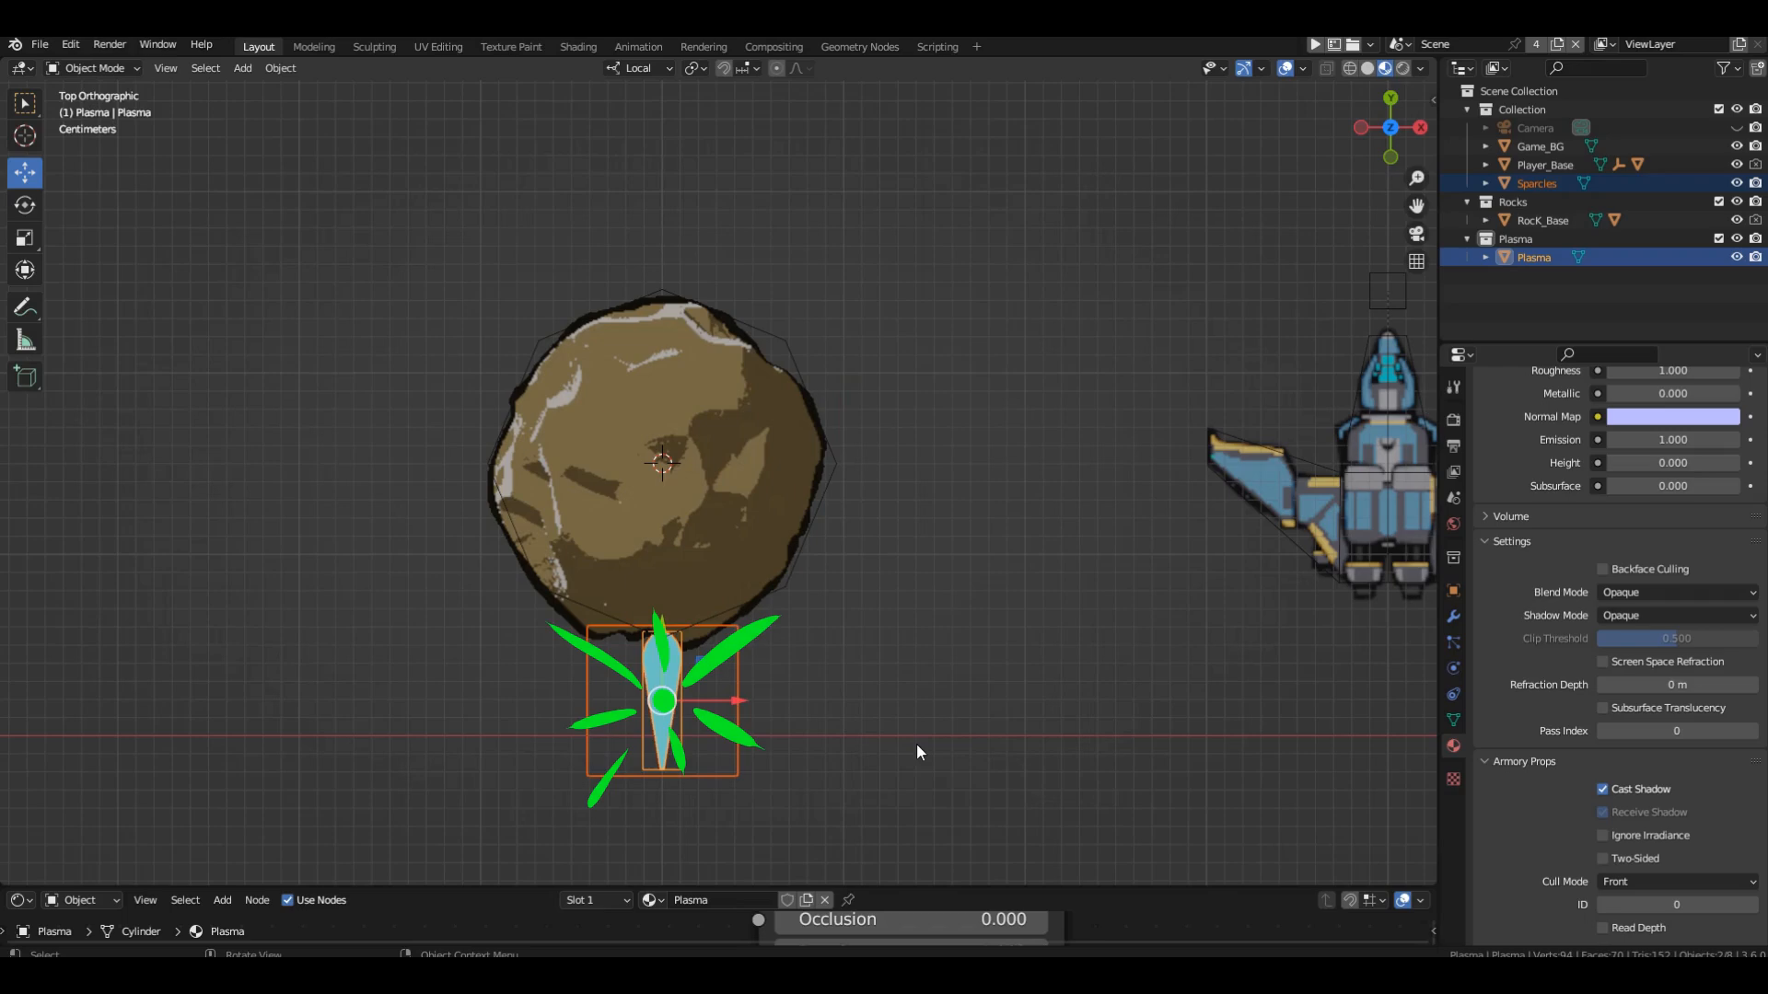
Move the Sparcles plane up along its local Y axis to the plasma's tip, setting the Y move to 0.04 m.
{"action": "left_click", "coordinate": [684, 655]}
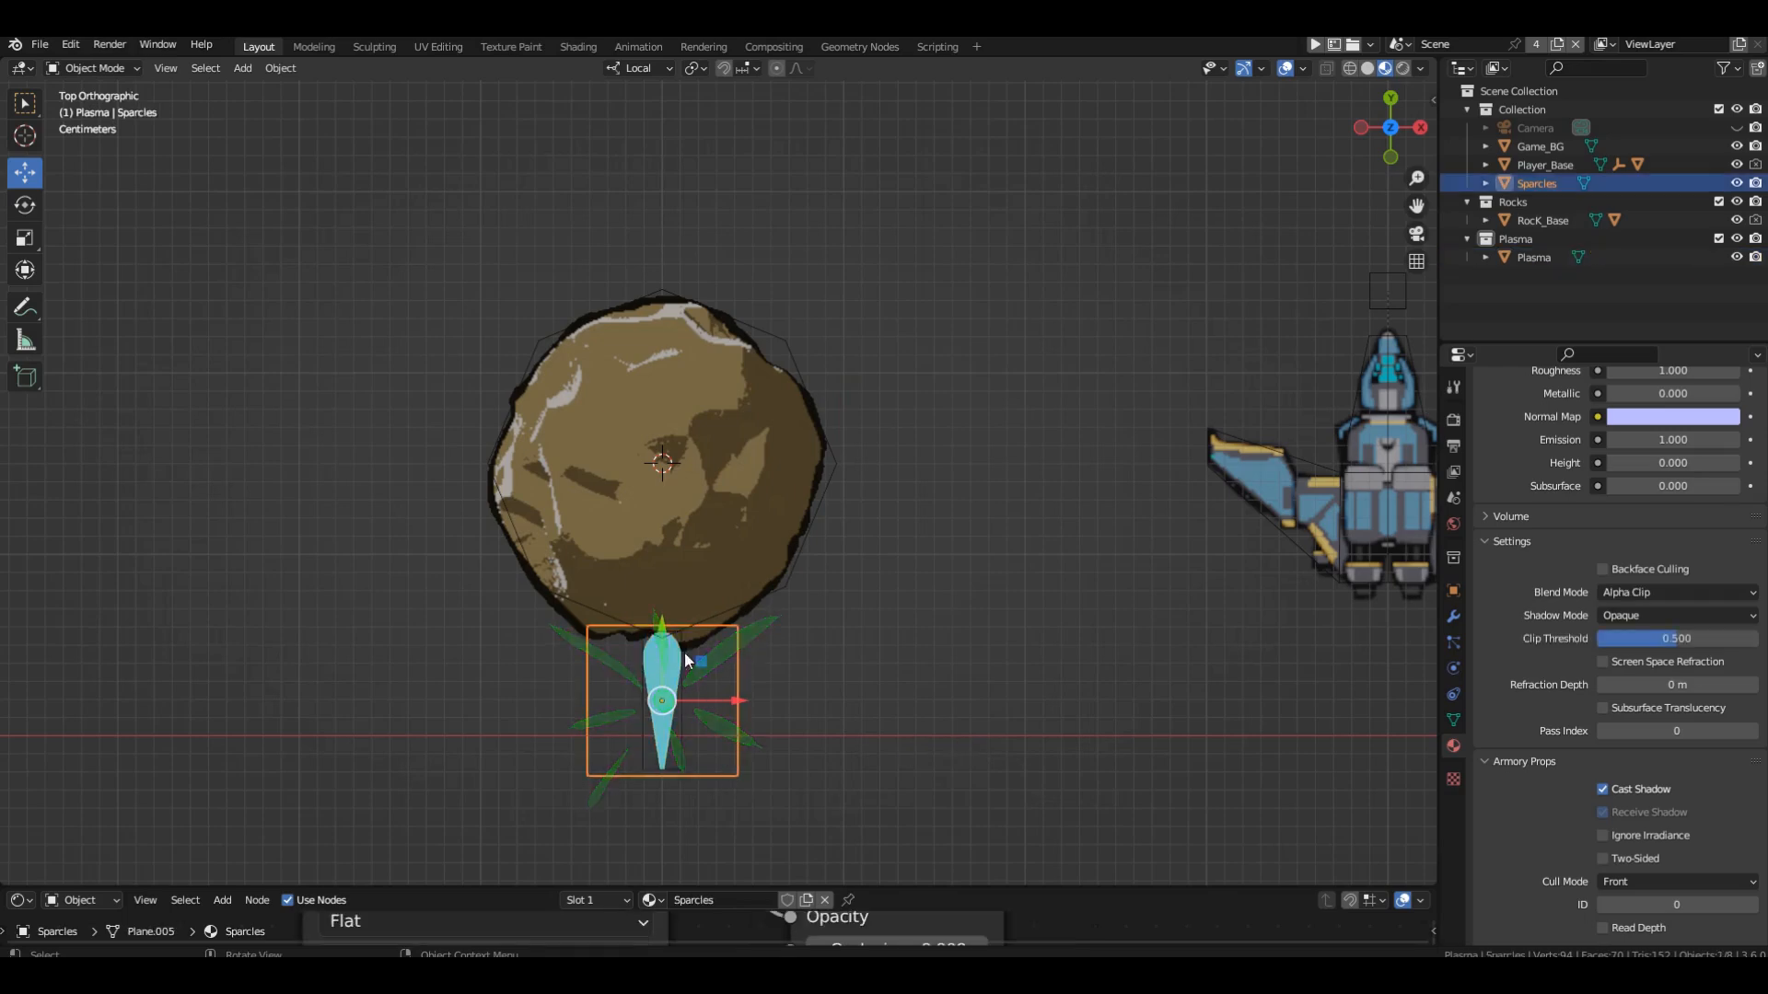
{"action": "left_click_drag", "start_coordinate": [661, 618], "coordinate": [656, 546]}
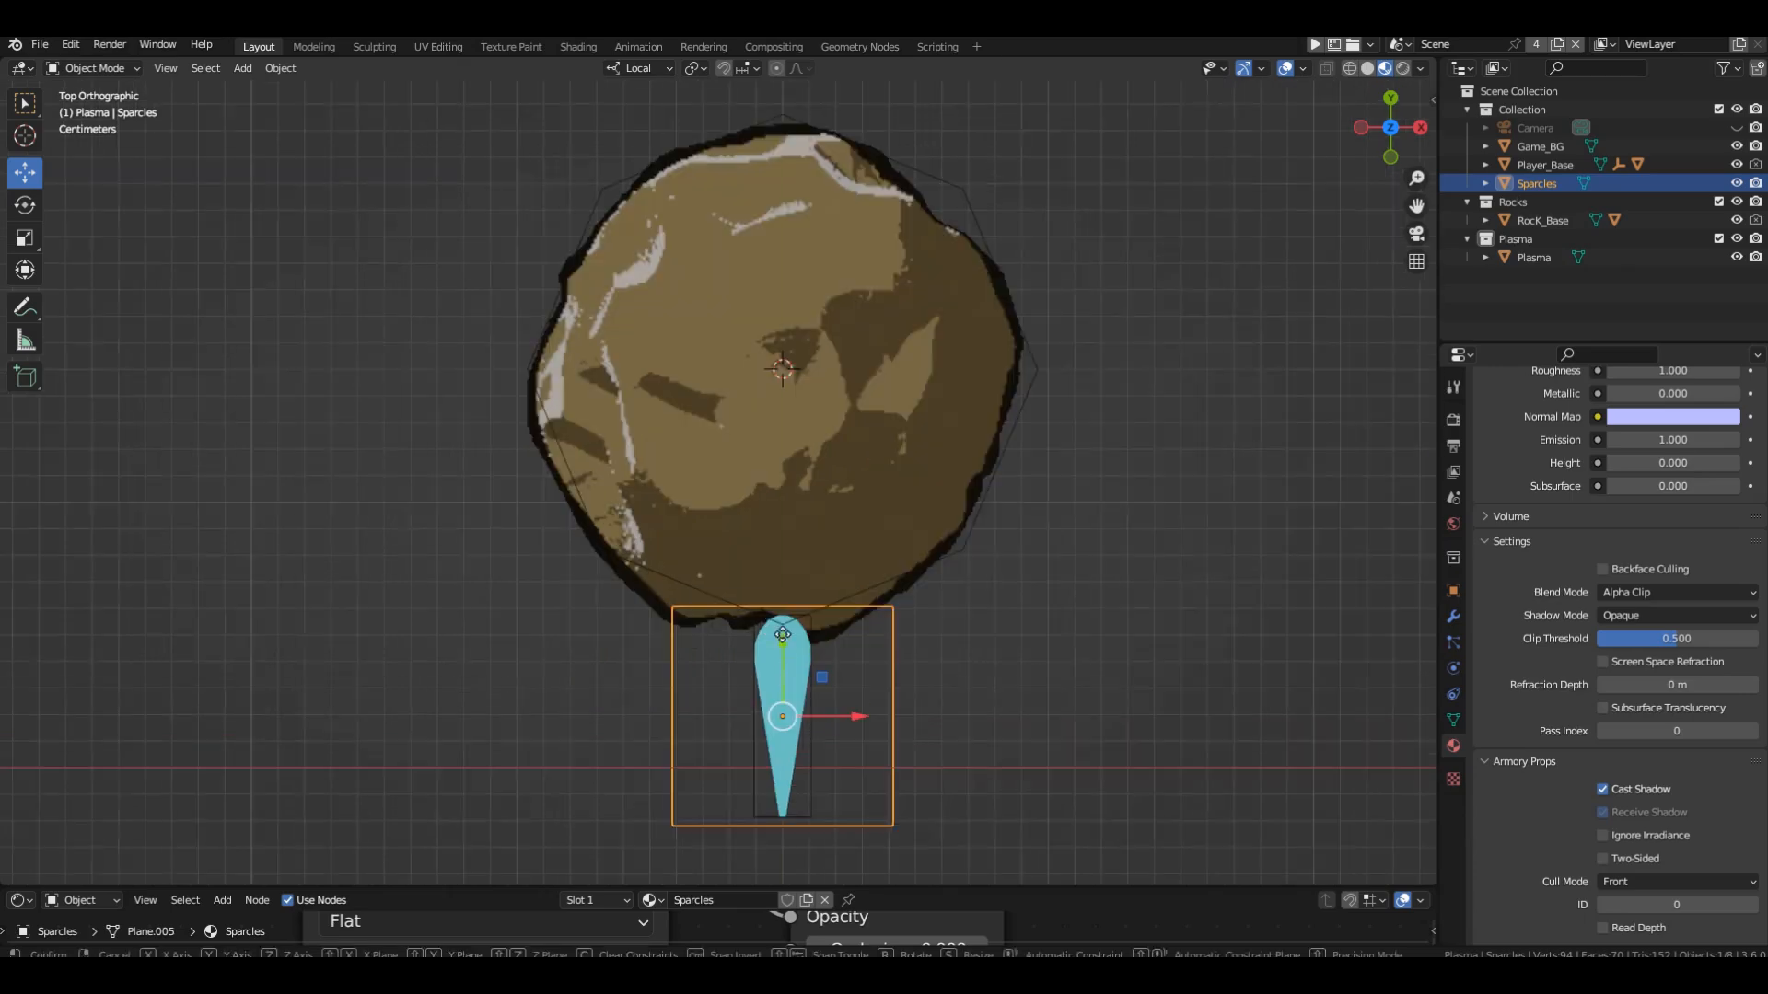
{"action": "left_click_drag", "start_coordinate": [778, 637], "coordinate": [776, 538]}
{"action": "left_click", "coordinate": [127, 822]}
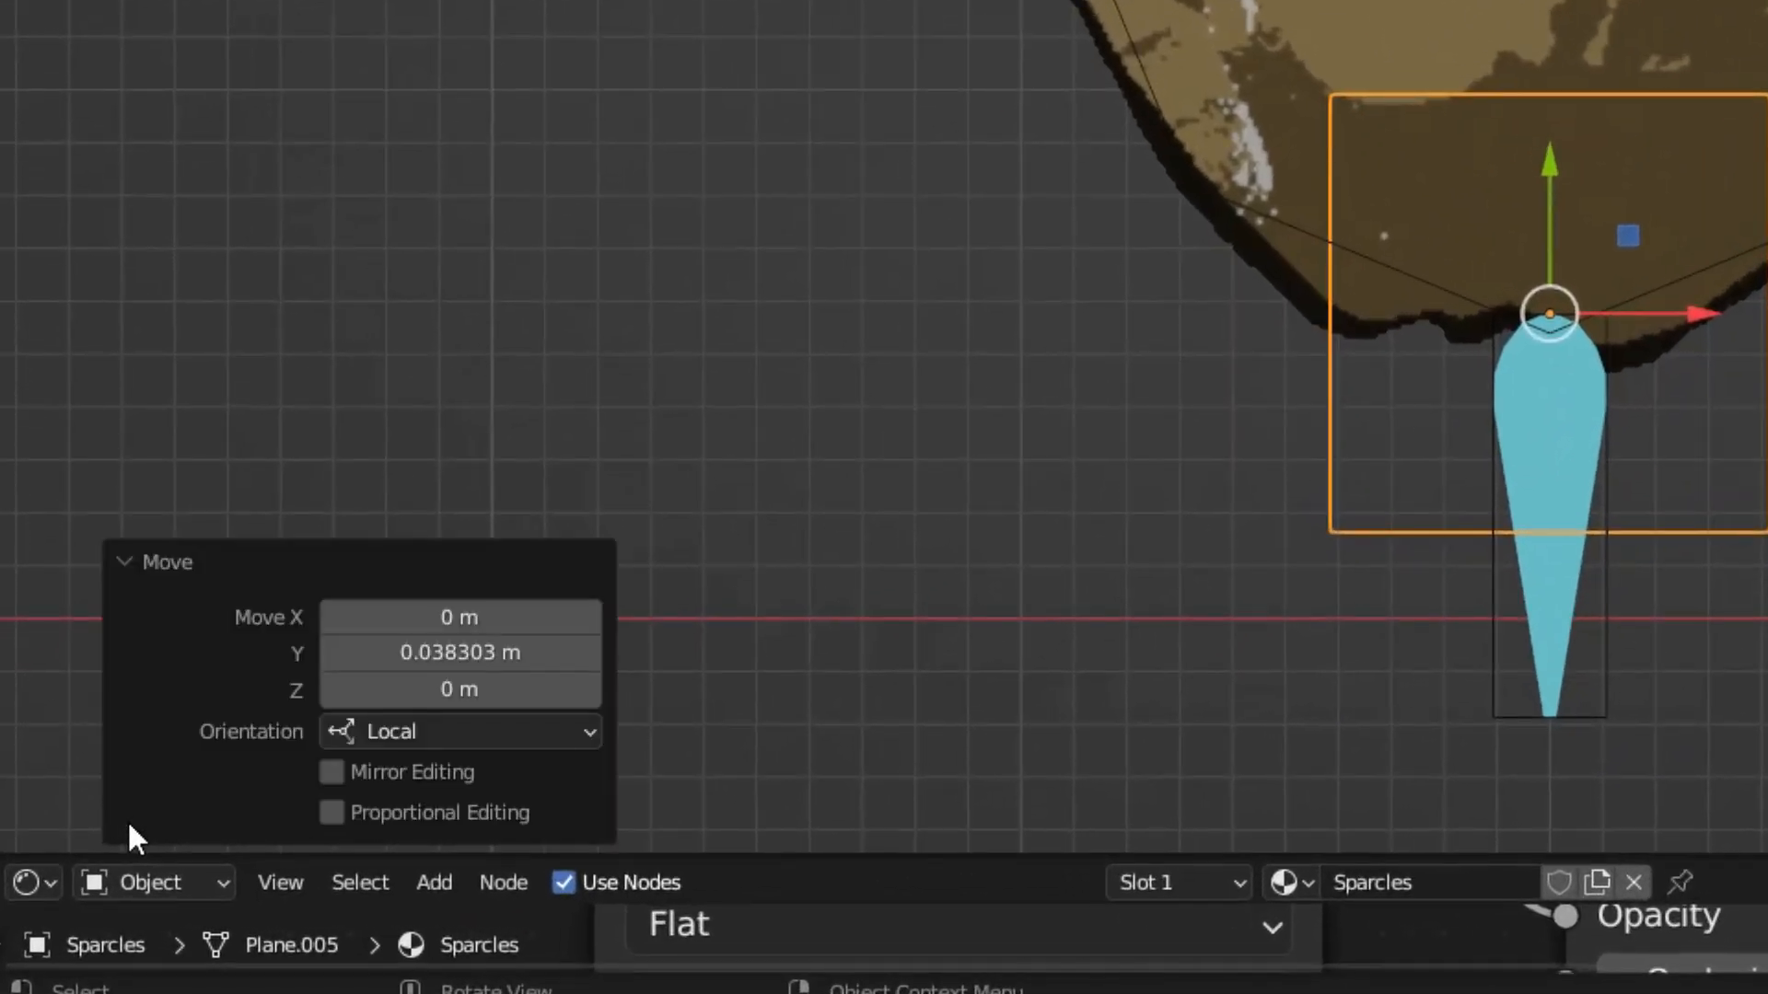
{"action": "left_click", "coordinate": [460, 652]}
{"action": "type", "text": "0.04"}
{"action": "key", "text": "Return"}
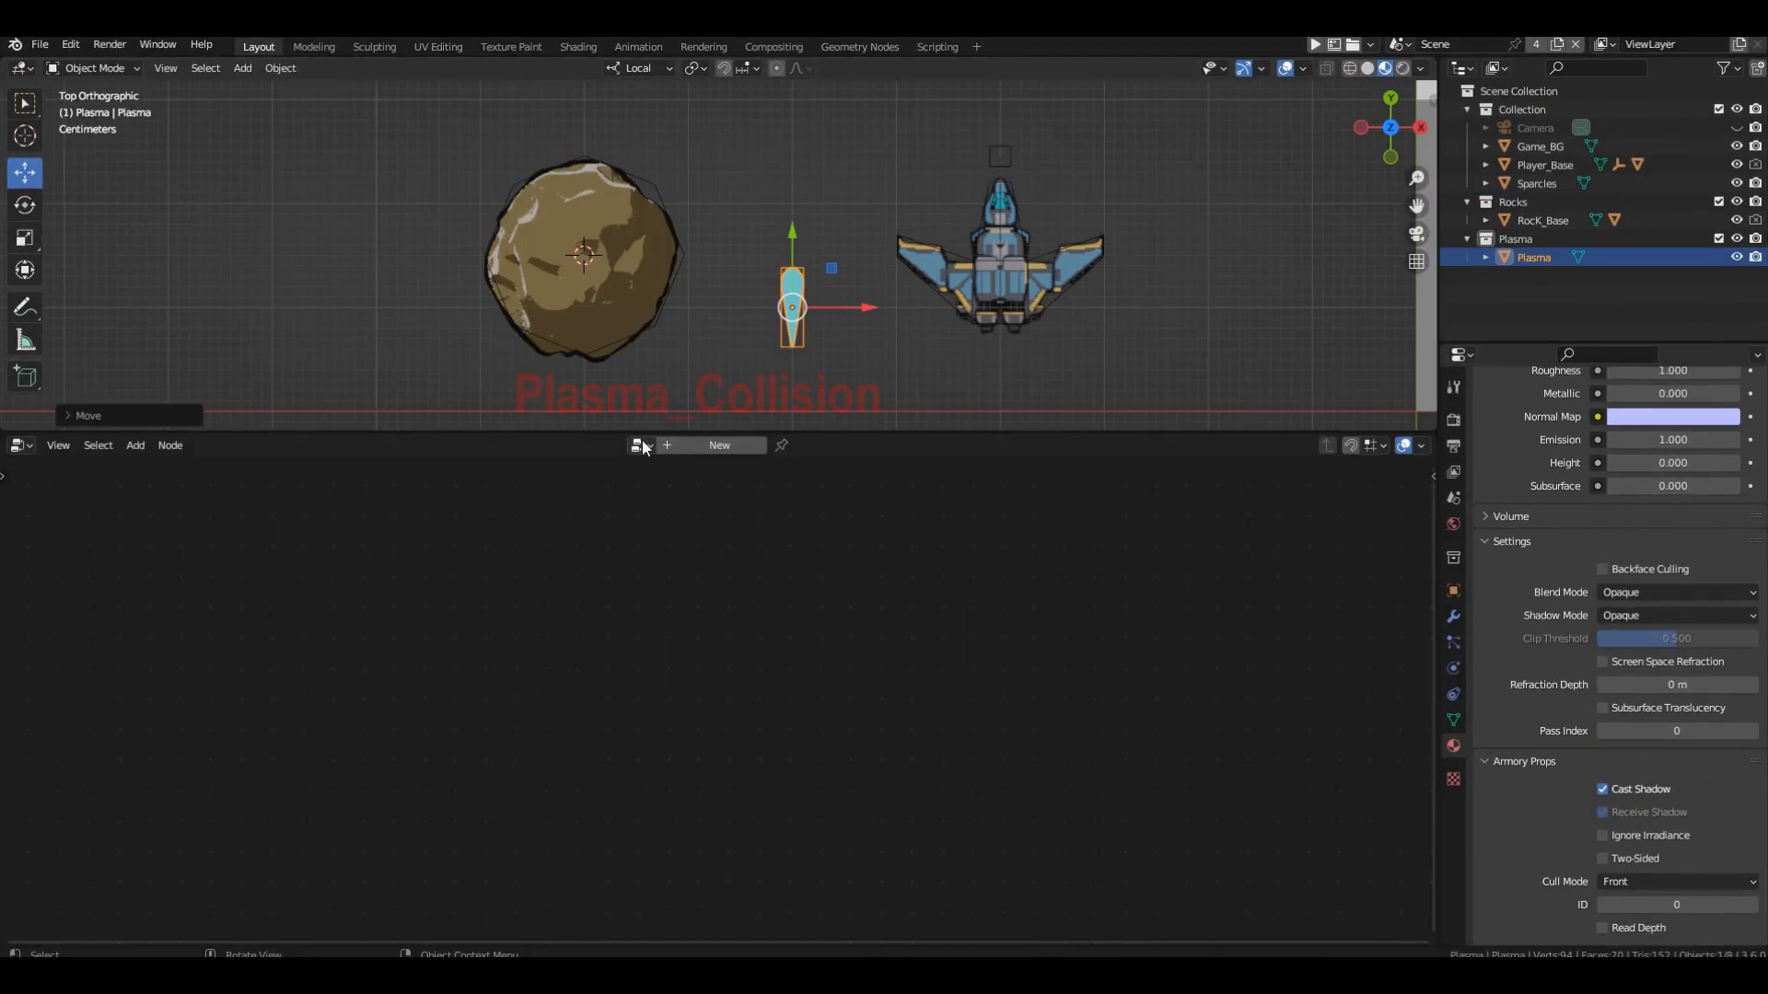
Display the Plasma_Collision node tree and shift the Spawn Object By Name and Remove Object nodes horizontally to make room before them.
{"action": "left_click", "coordinate": [641, 446]}
{"action": "left_click", "coordinate": [663, 507]}
{"action": "scroll", "coordinate": [653, 543], "scroll_direction": "down", "scroll_amount": 3}
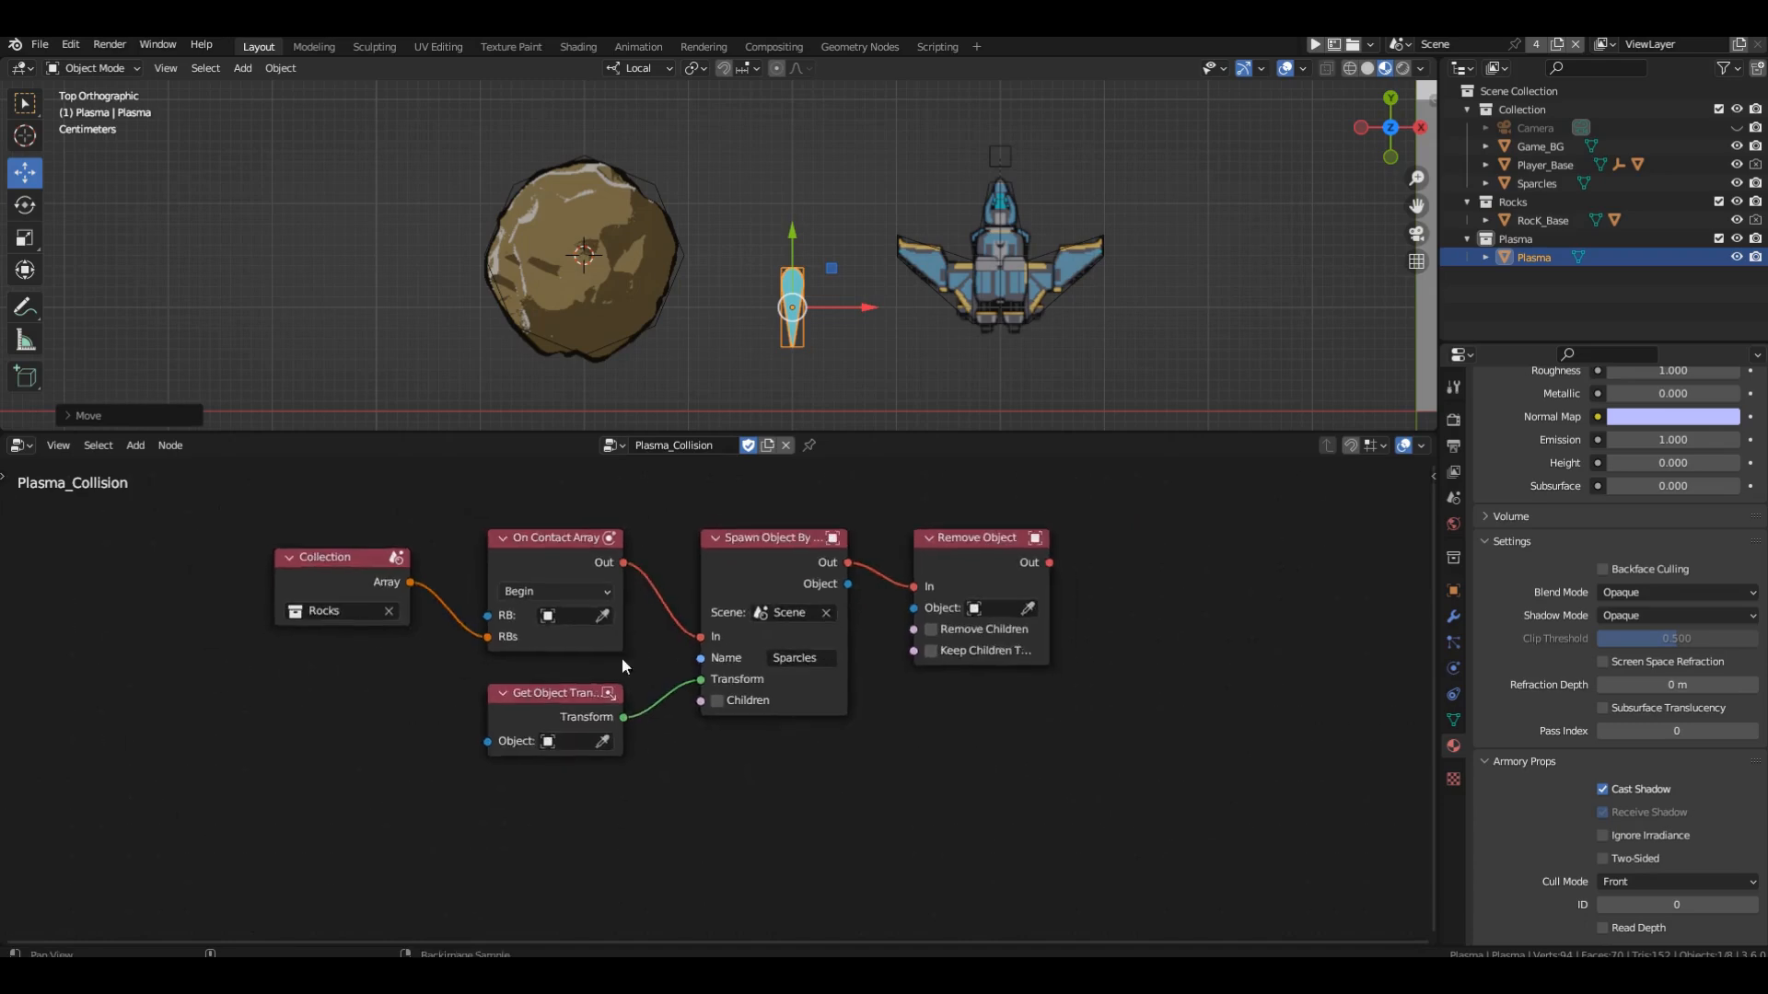
{"action": "middle_click_drag", "start_coordinate": [622, 659], "coordinate": [412, 692]}
{"action": "left_click_drag", "start_coordinate": [501, 529], "coordinate": [842, 769]}
{"action": "key", "text": "g"}
{"action": "key", "text": "x"}
{"action": "left_click", "coordinate": [1007, 713]}
Insert a Set Object Visible node between On Contact Array and Spawn Object By Name, with Visible, Children and Recursive disabled.
{"action": "key", "text": "shift+a"}
{"action": "mouse_move", "coordinate": [497, 518]}
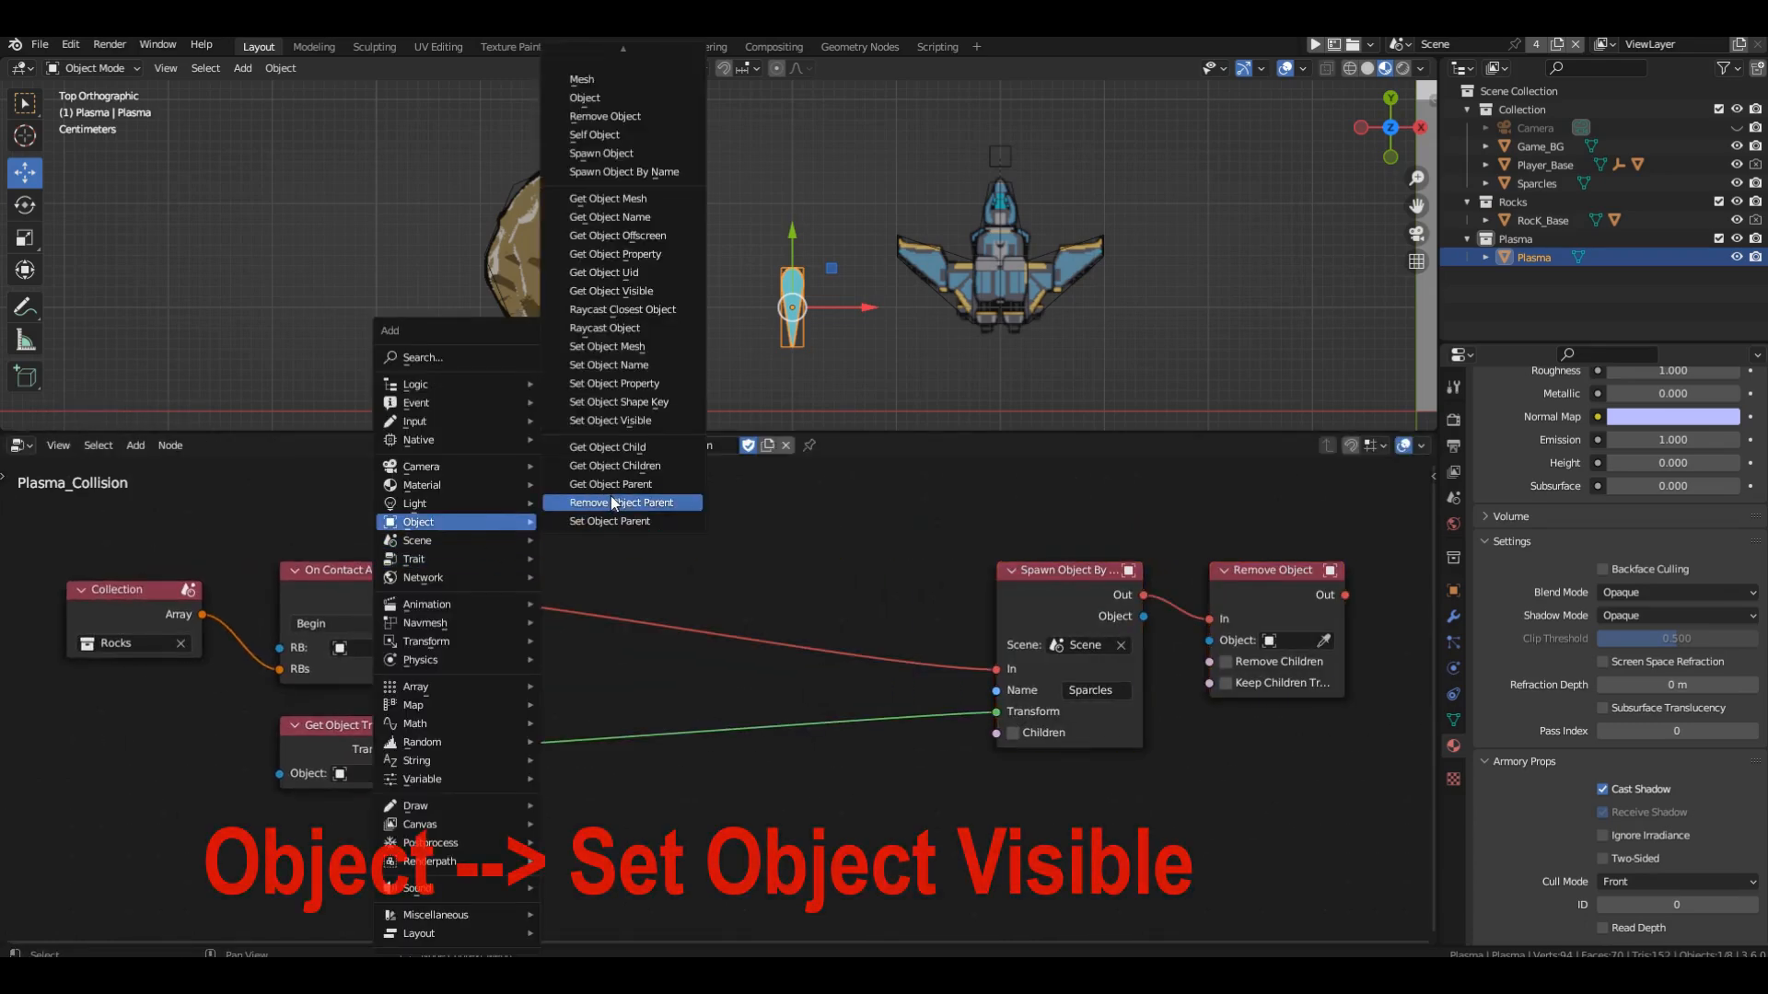
{"action": "left_click", "coordinate": [610, 420]}
{"action": "left_click", "coordinate": [512, 499]}
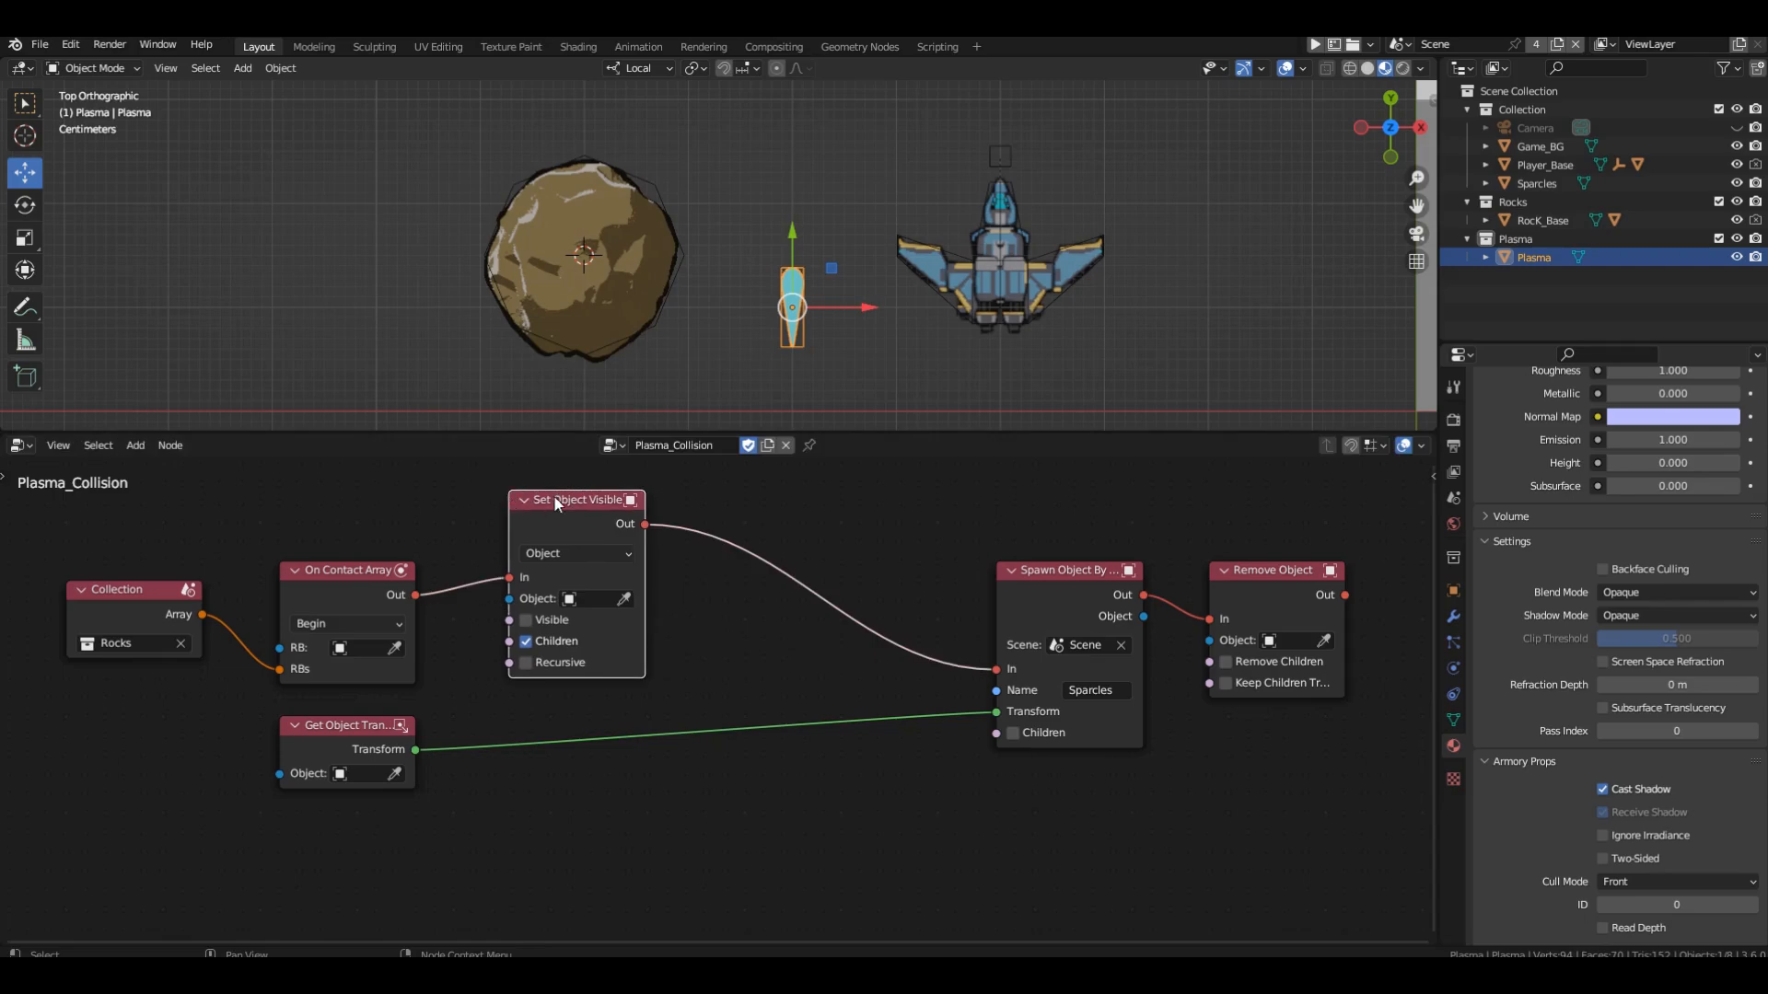
{"action": "scroll", "coordinate": [532, 563], "scroll_direction": "up", "scroll_amount": 2}
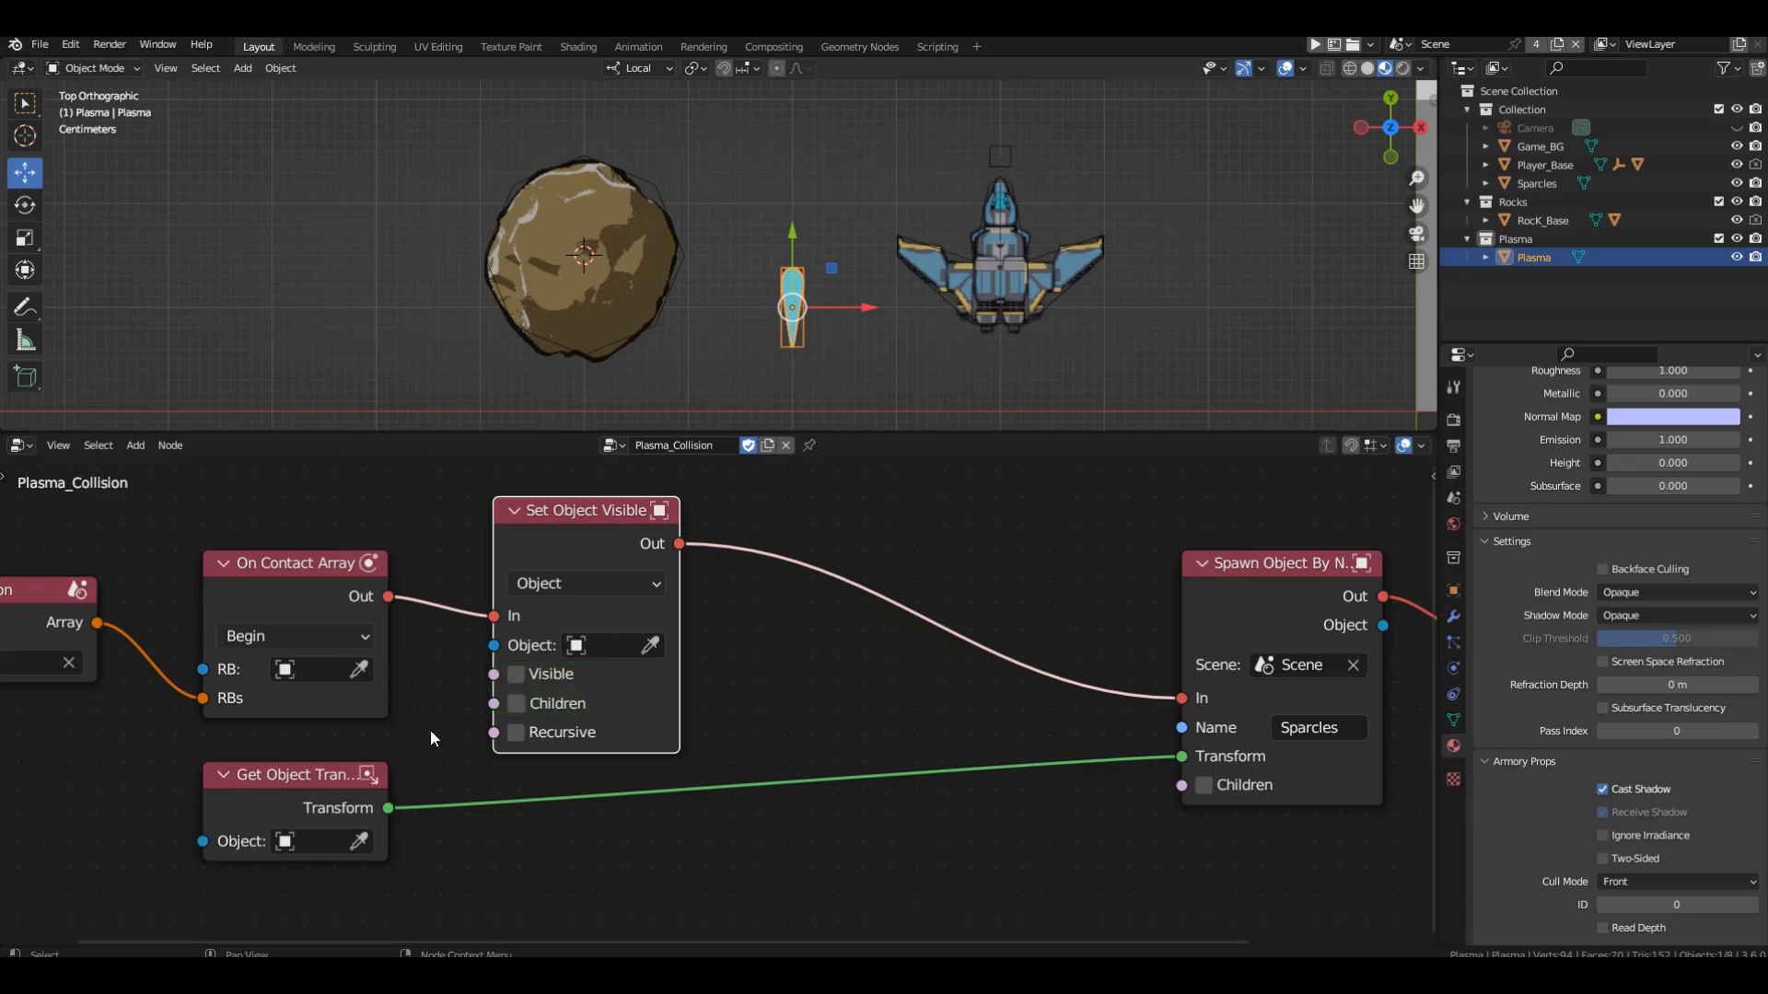
Insert a Translate Object node between Set Object Visible and Spawn Object By Name, and route the Transform link below it with a reroute point.
{"action": "scroll", "coordinate": [246, 804], "scroll_direction": "down", "scroll_amount": 3}
{"action": "key", "text": "shift+a"}
{"action": "mouse_move", "coordinate": [463, 641]}
{"action": "left_click", "coordinate": [645, 393]}
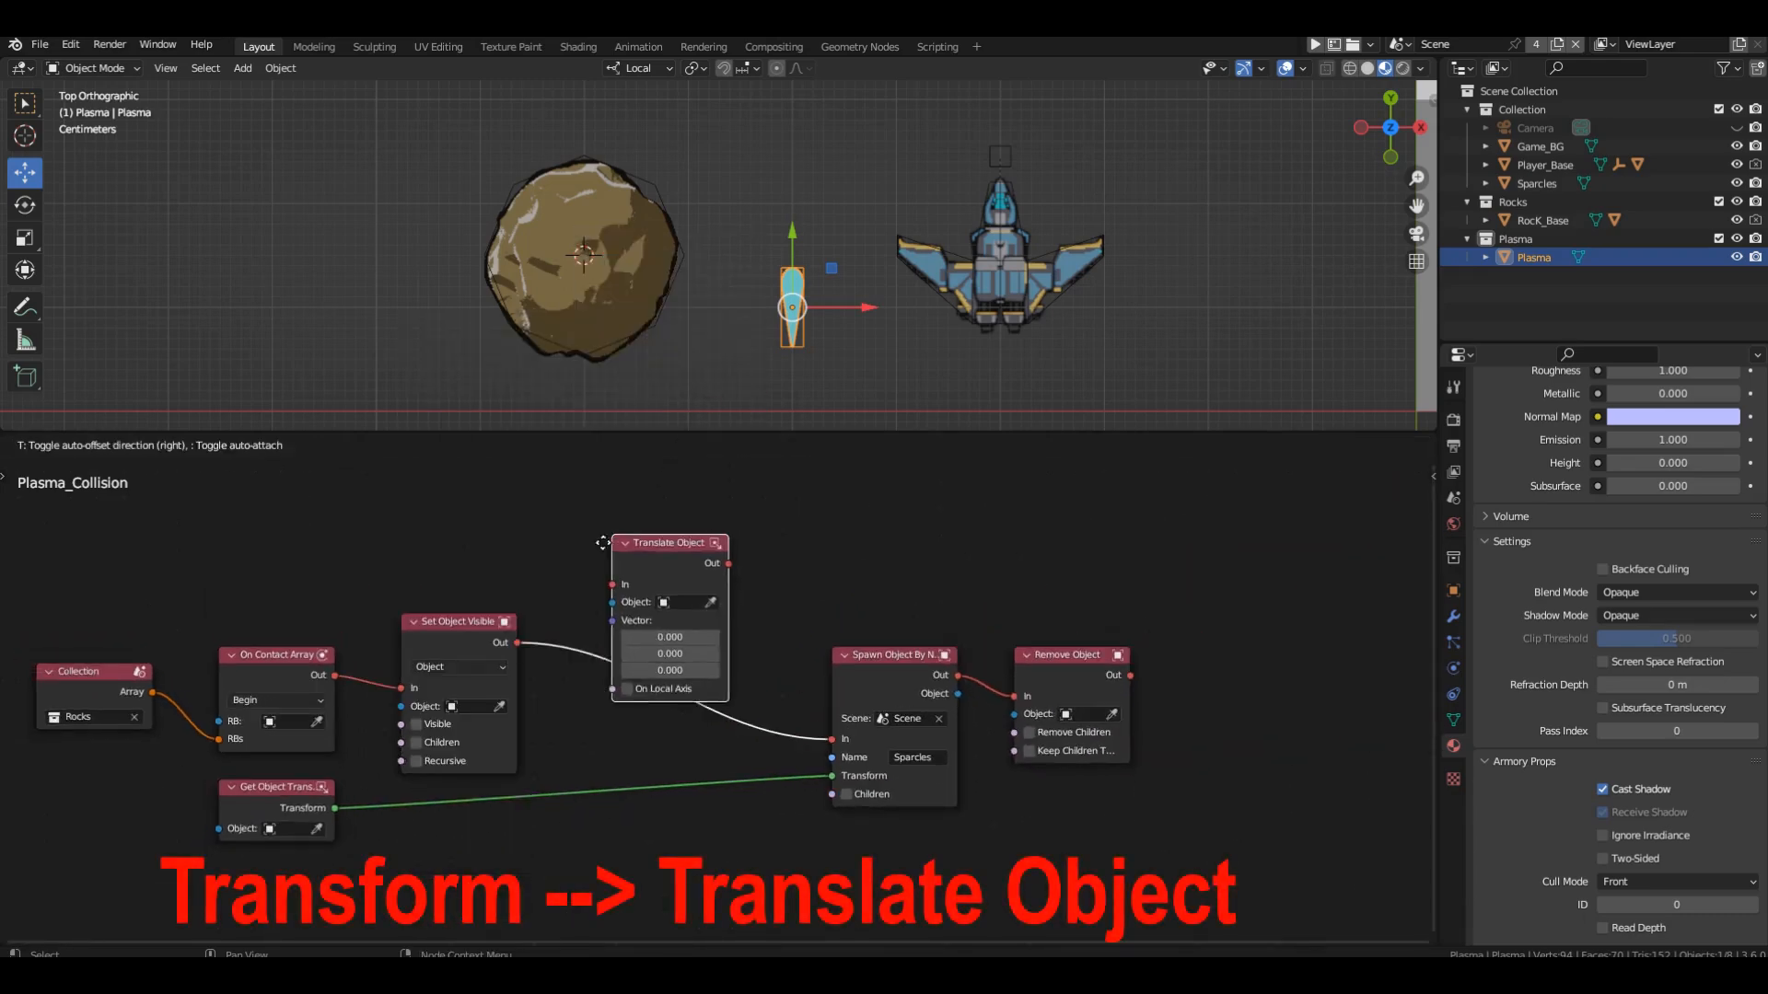
{"action": "scroll", "coordinate": [651, 498], "scroll_direction": "up", "scroll_amount": 2}
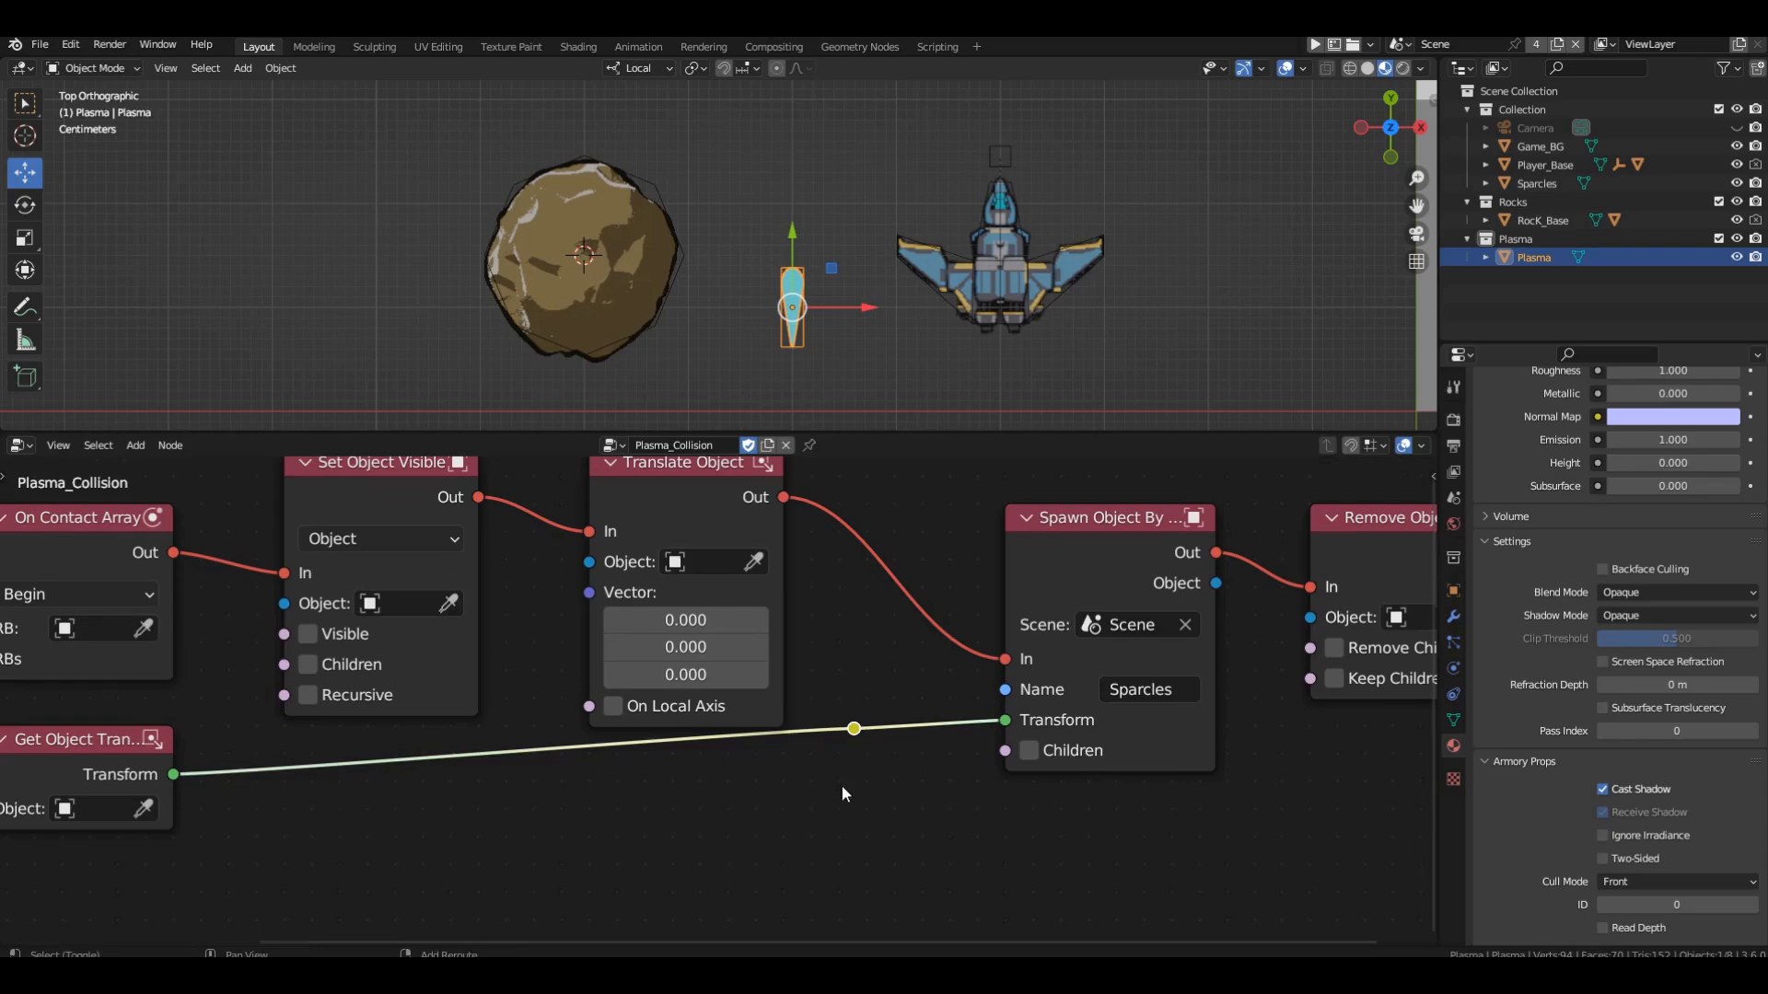
{"action": "left_click_drag", "start_coordinate": [853, 726], "coordinate": [782, 797]}
Set the Translate Object node's Y vector value to 0.04 and enable On Local Axis.
{"action": "middle_click_drag", "start_coordinate": [643, 684], "coordinate": [693, 753]}
{"action": "double_click", "coordinate": [729, 717]}
{"action": "type", "text": "0.04"}
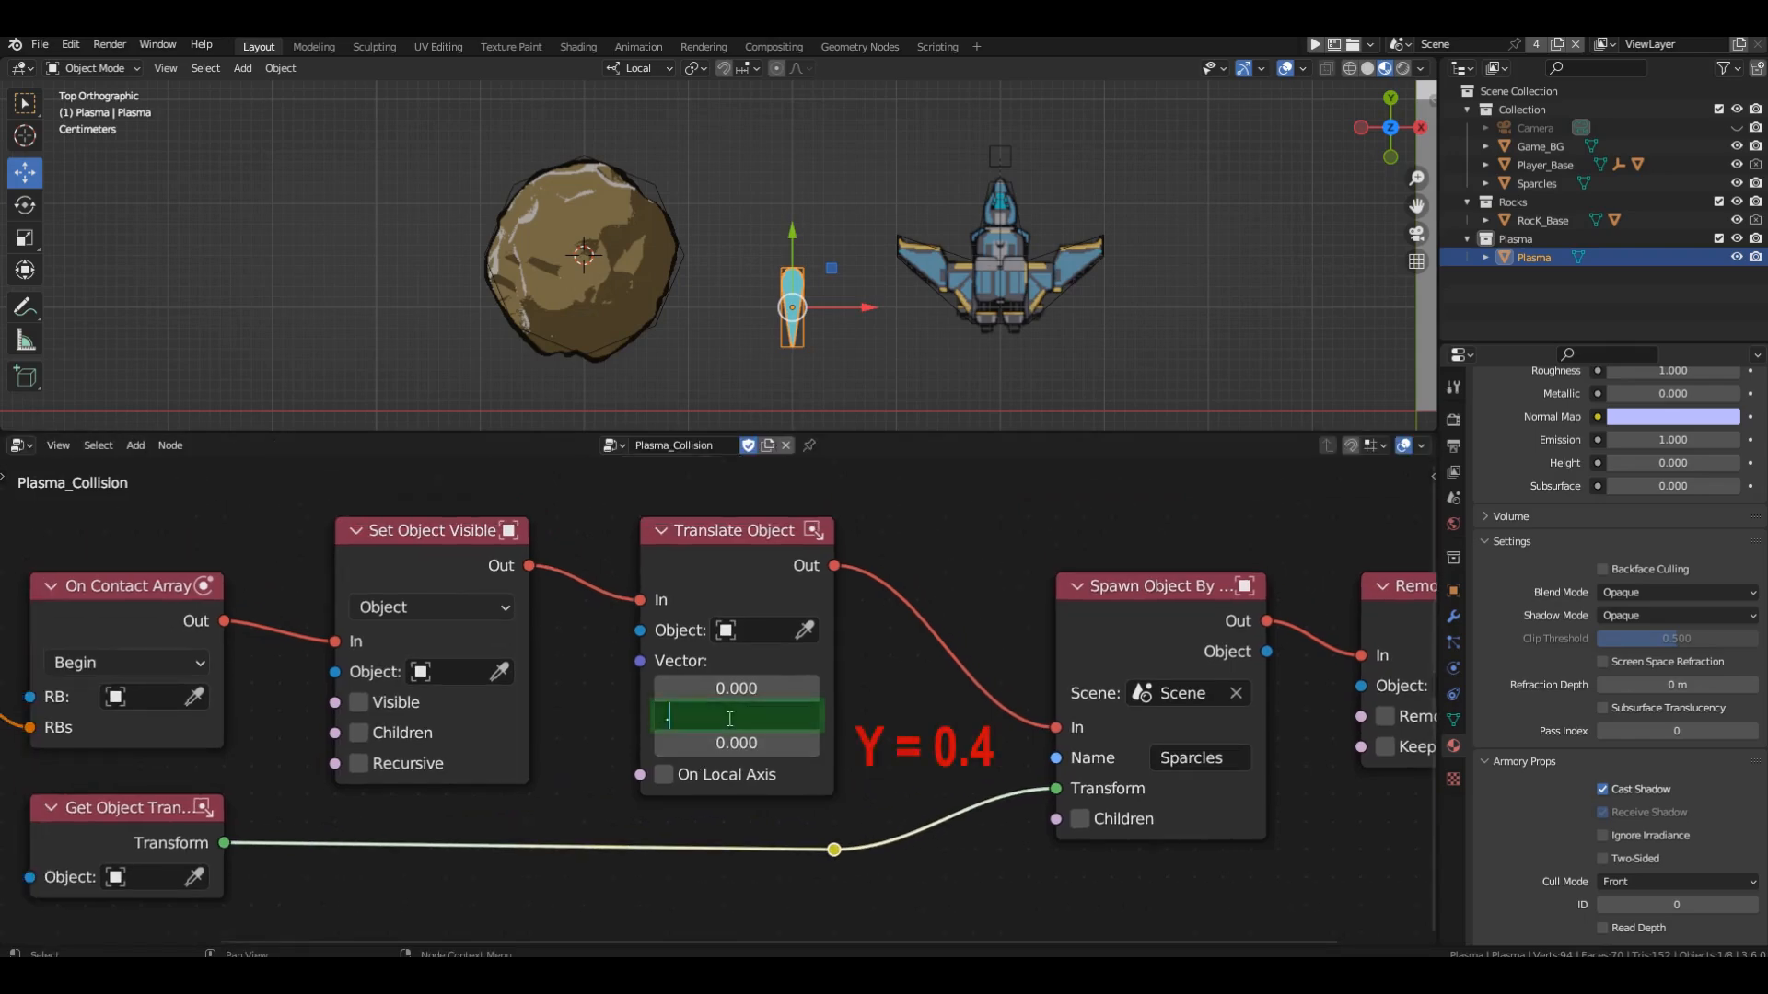
{"action": "key", "text": "Return"}
{"action": "left_click", "coordinate": [667, 774]}
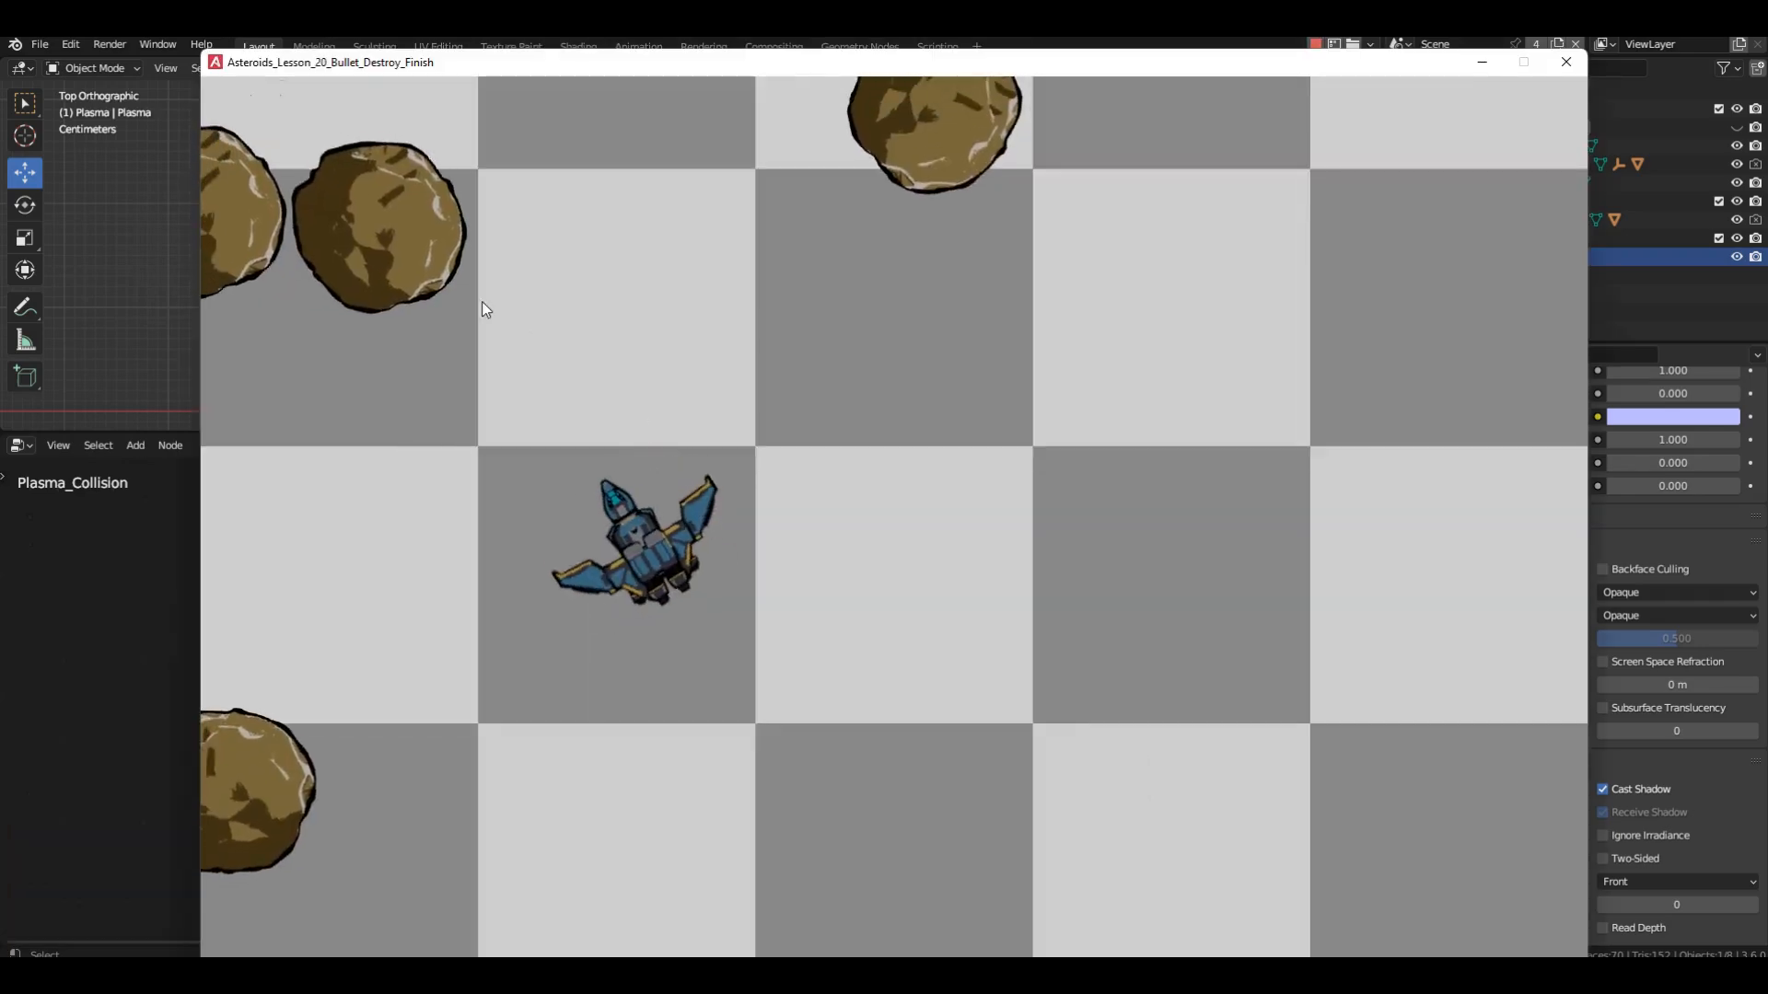
Playtest shooting rocks to check where the explosion appears on impact, and close the game window.
{"action": "left_click", "coordinate": [477, 297]}
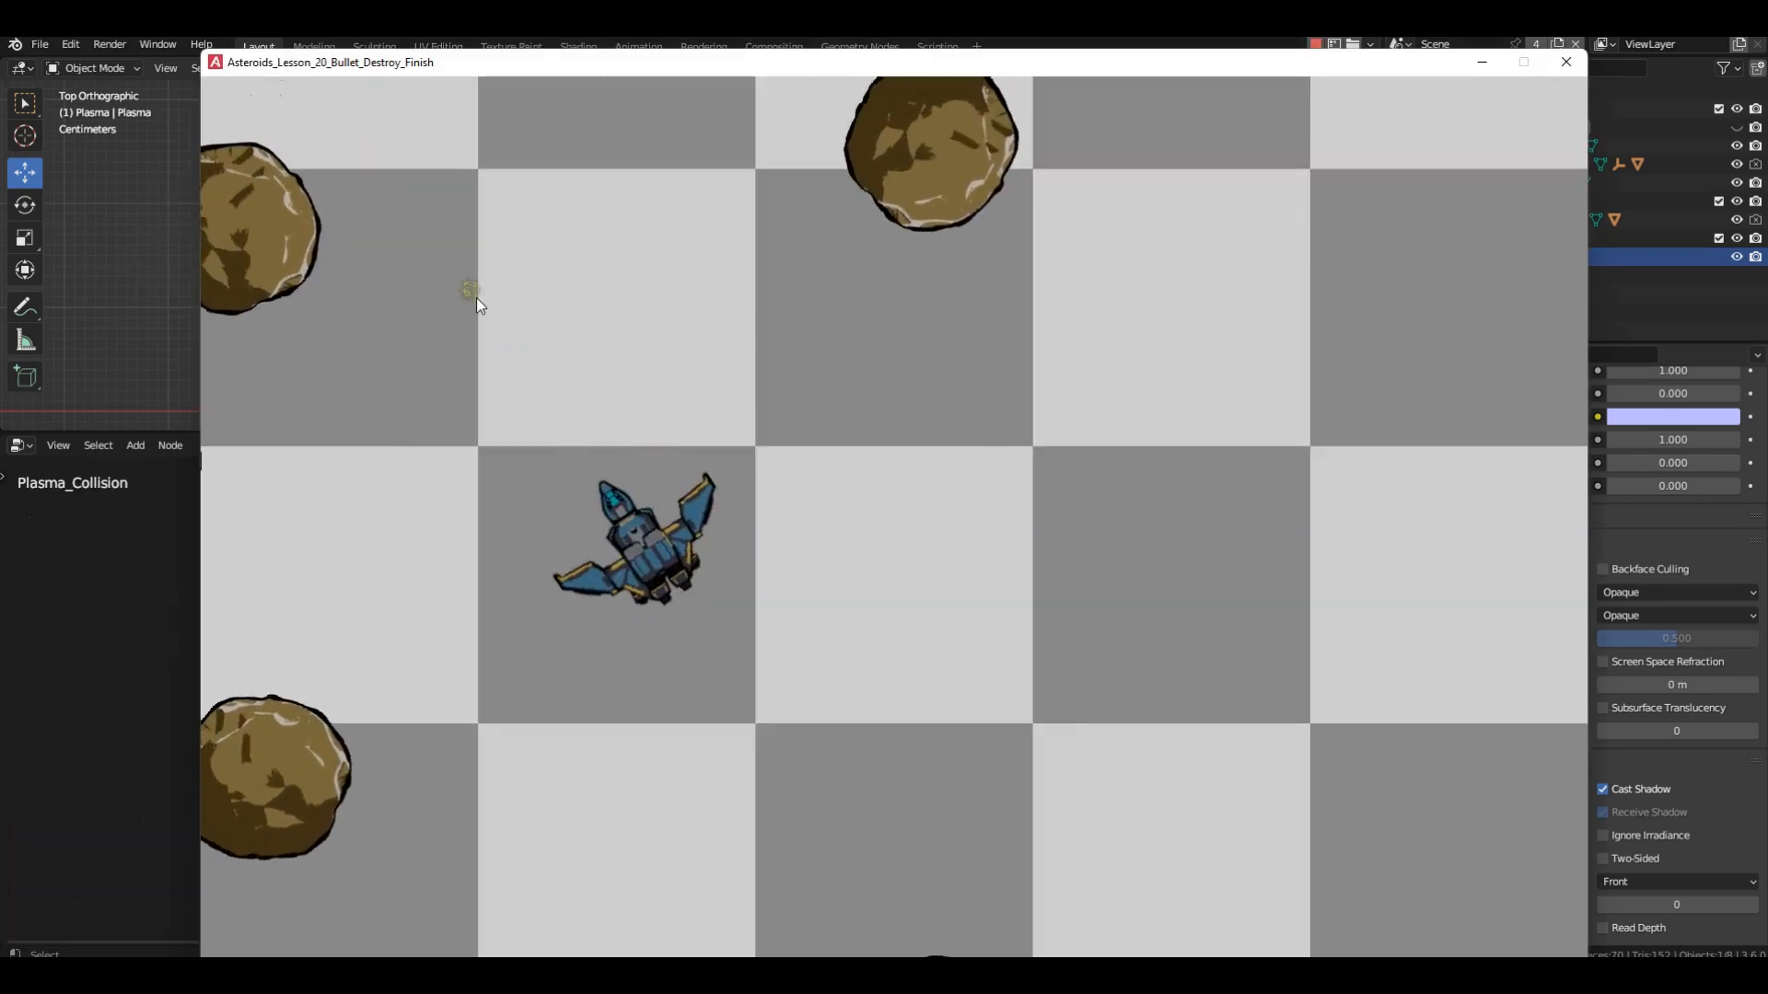
{"action": "left_click", "coordinate": [323, 284]}
{"action": "left_click", "coordinate": [364, 457]}
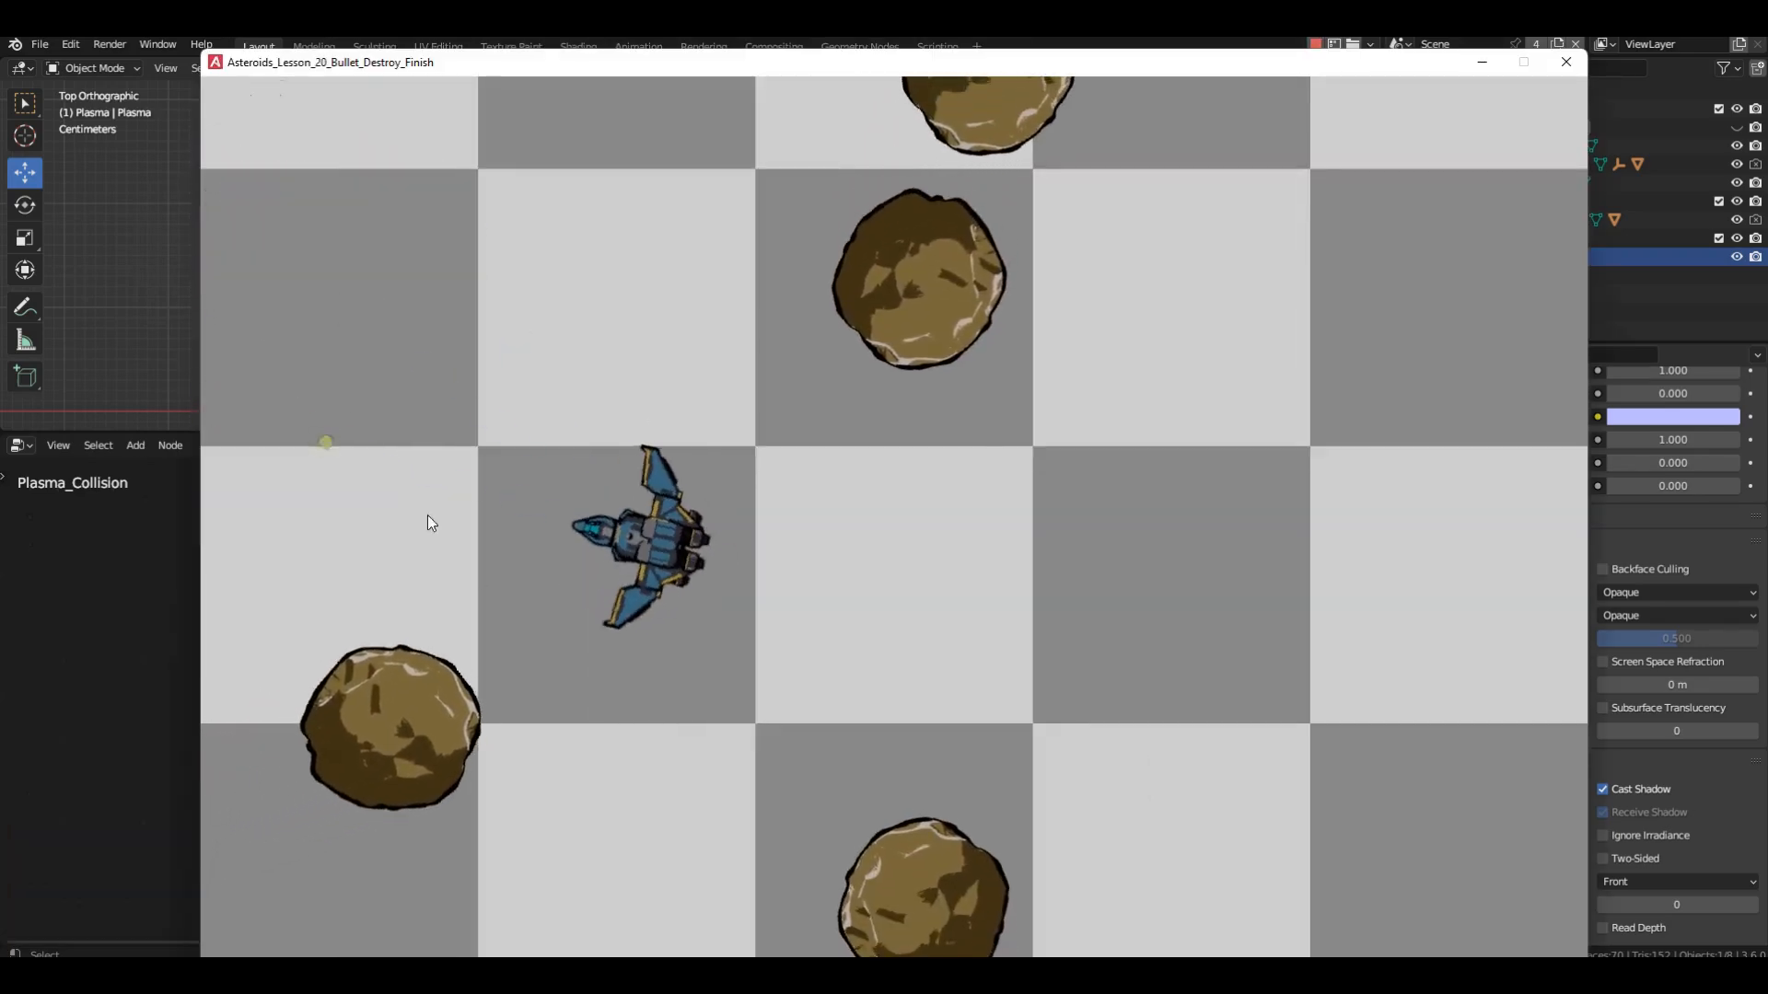
{"action": "left_click", "coordinate": [511, 649]}
{"action": "left_click", "coordinate": [837, 427]}
{"action": "left_click", "coordinate": [928, 250]}
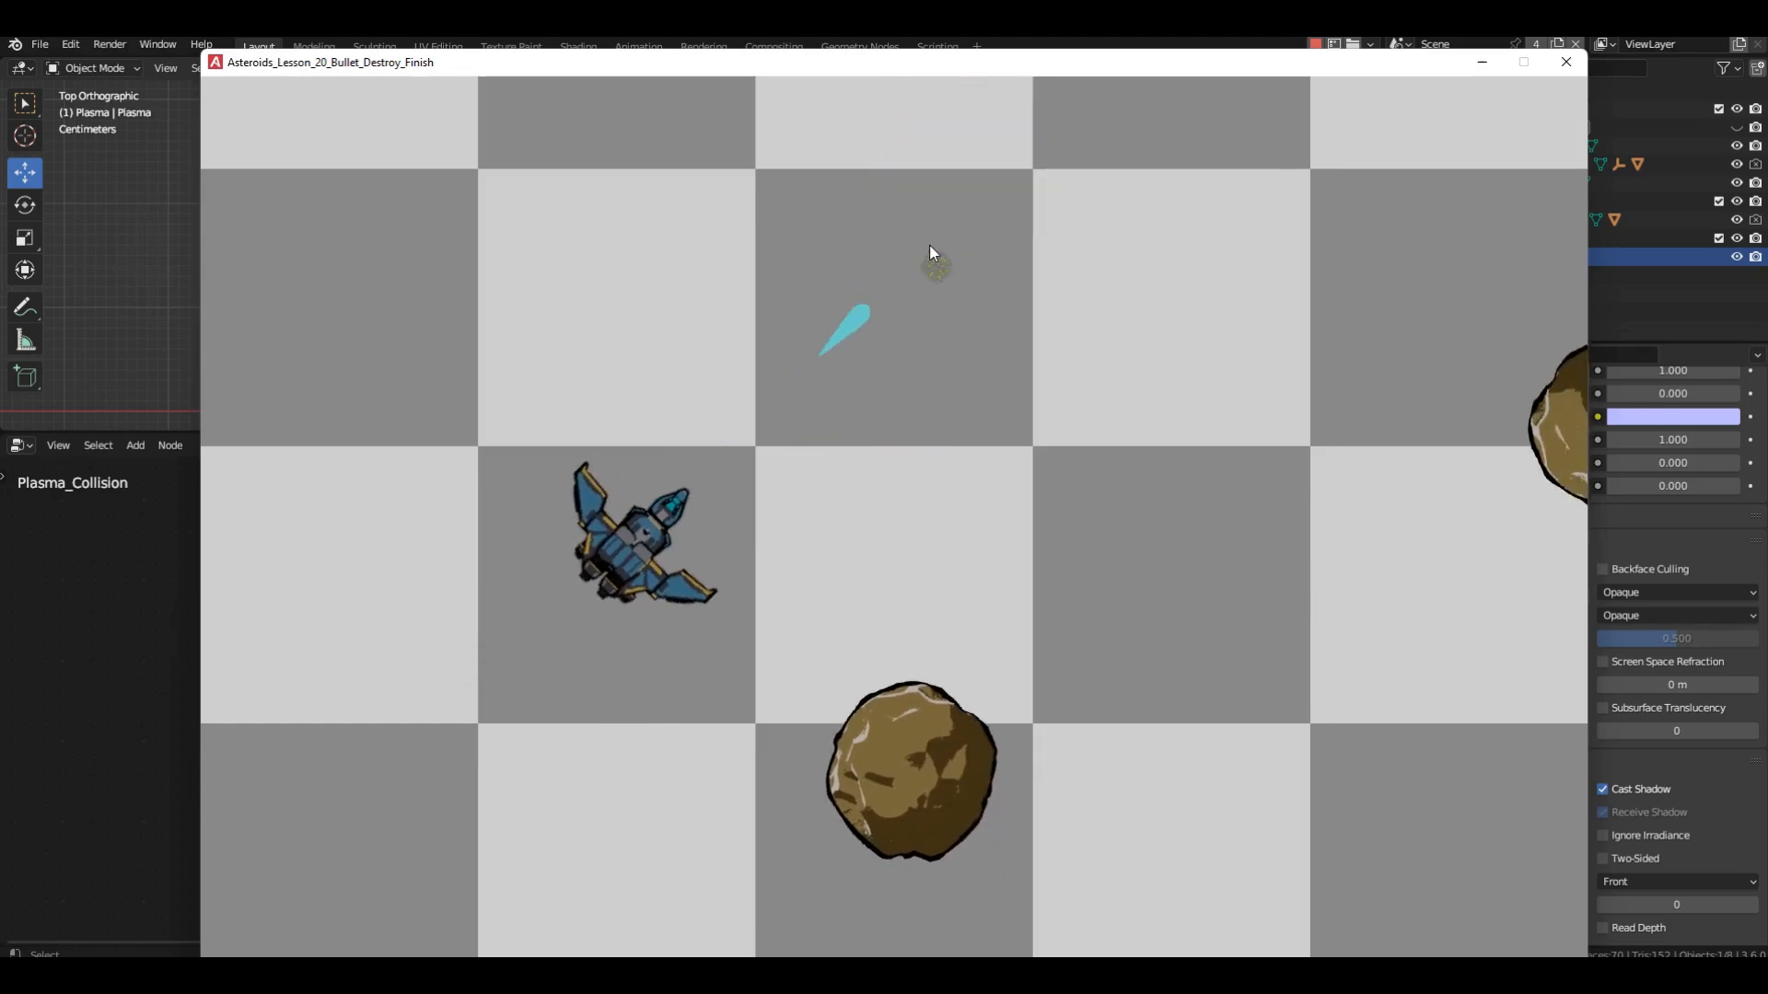
{"action": "left_click", "coordinate": [1566, 65]}
Scale the Sparcles plane by a factor of 2 and apply its scale.
{"action": "left_click", "coordinate": [769, 189]}
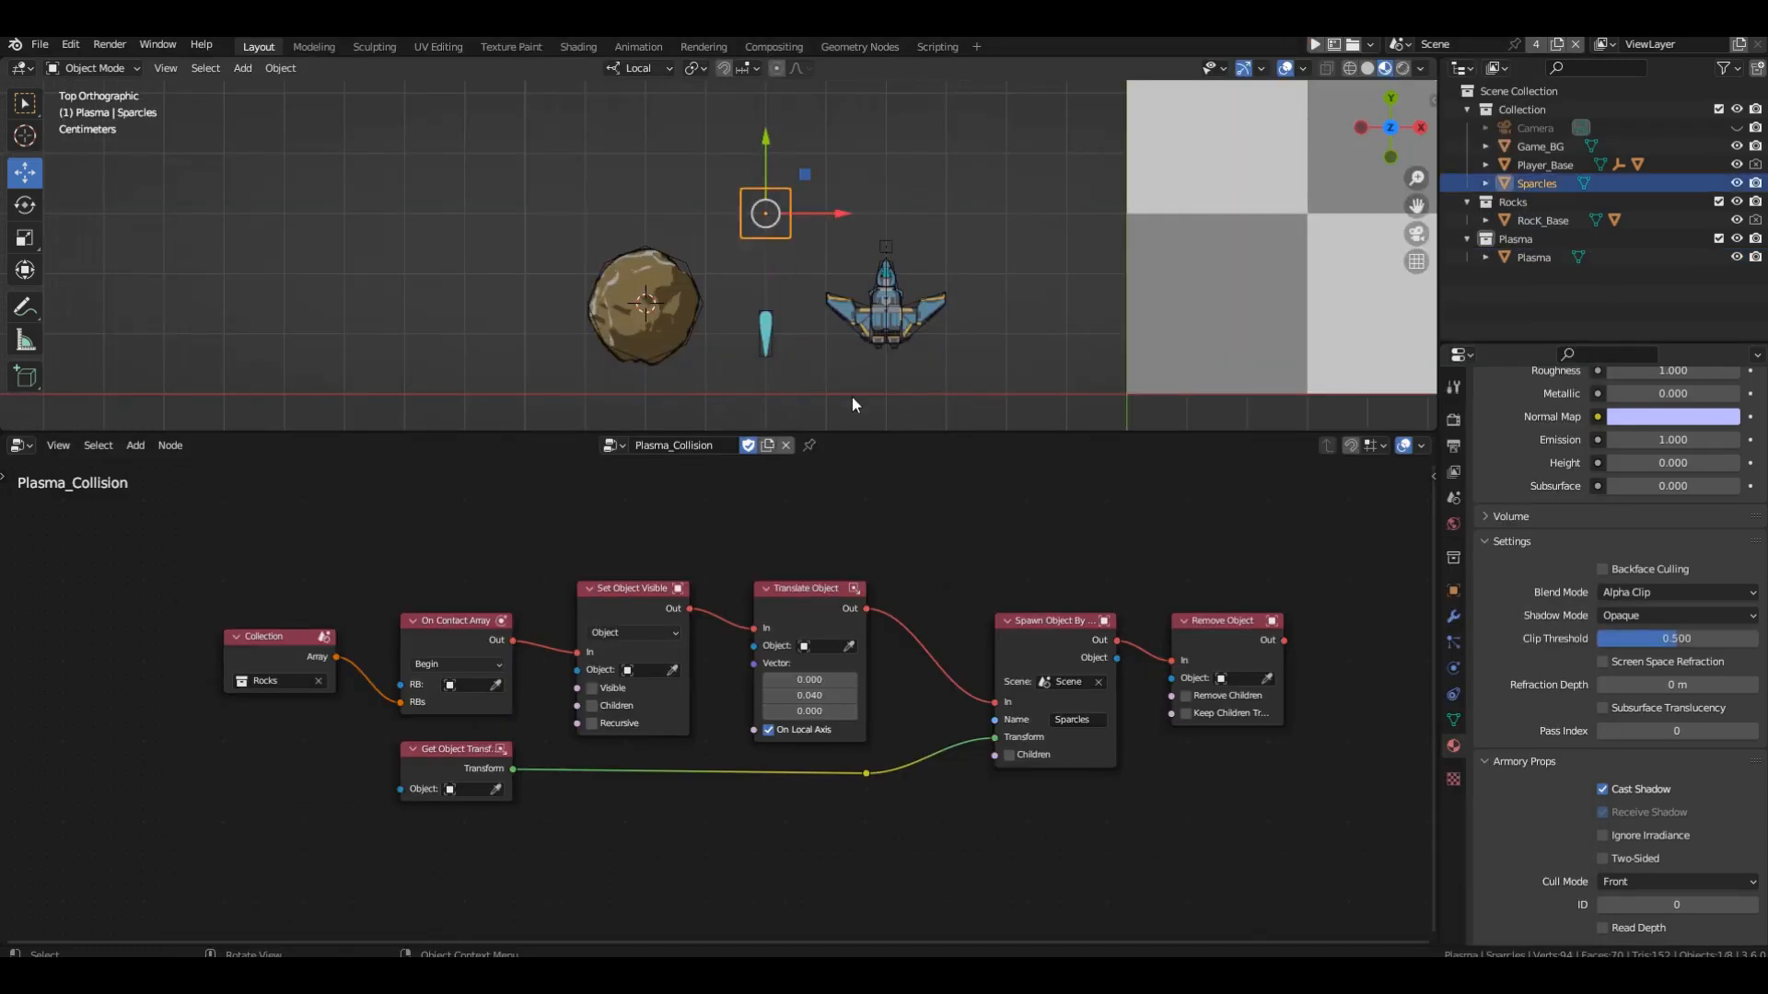
{"action": "key", "text": "s"}
{"action": "key", "text": "2"}
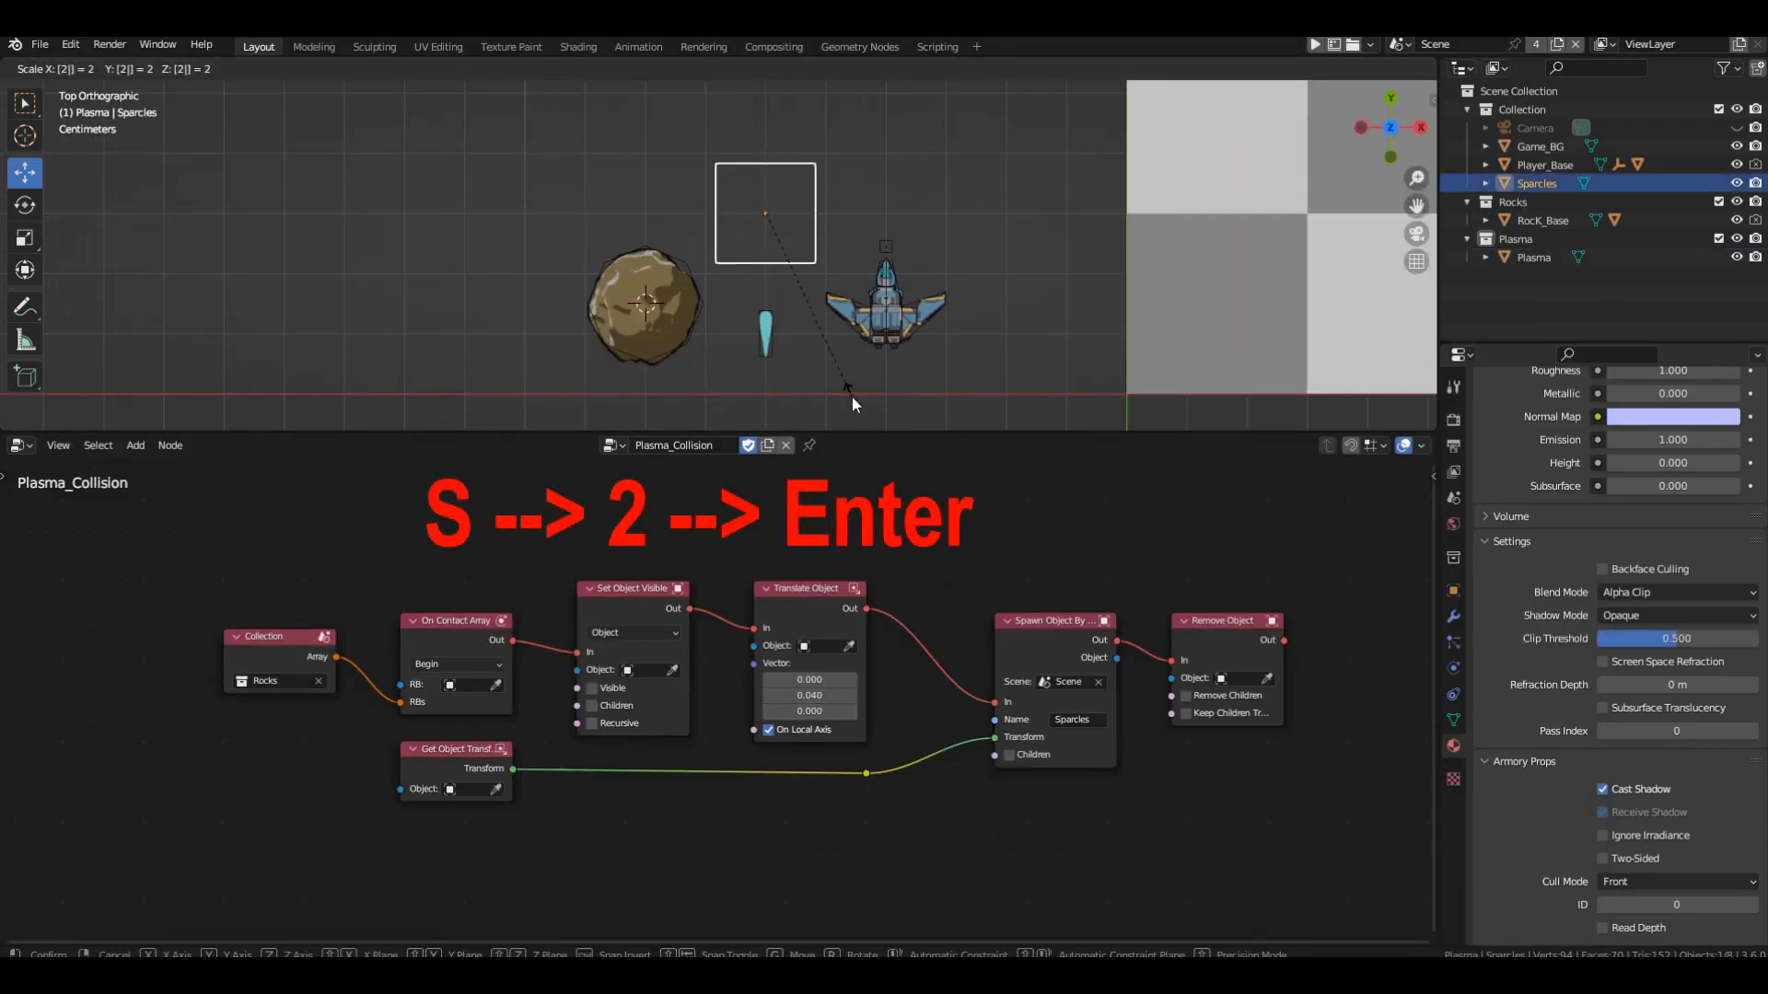
{"action": "key", "text": "Return"}
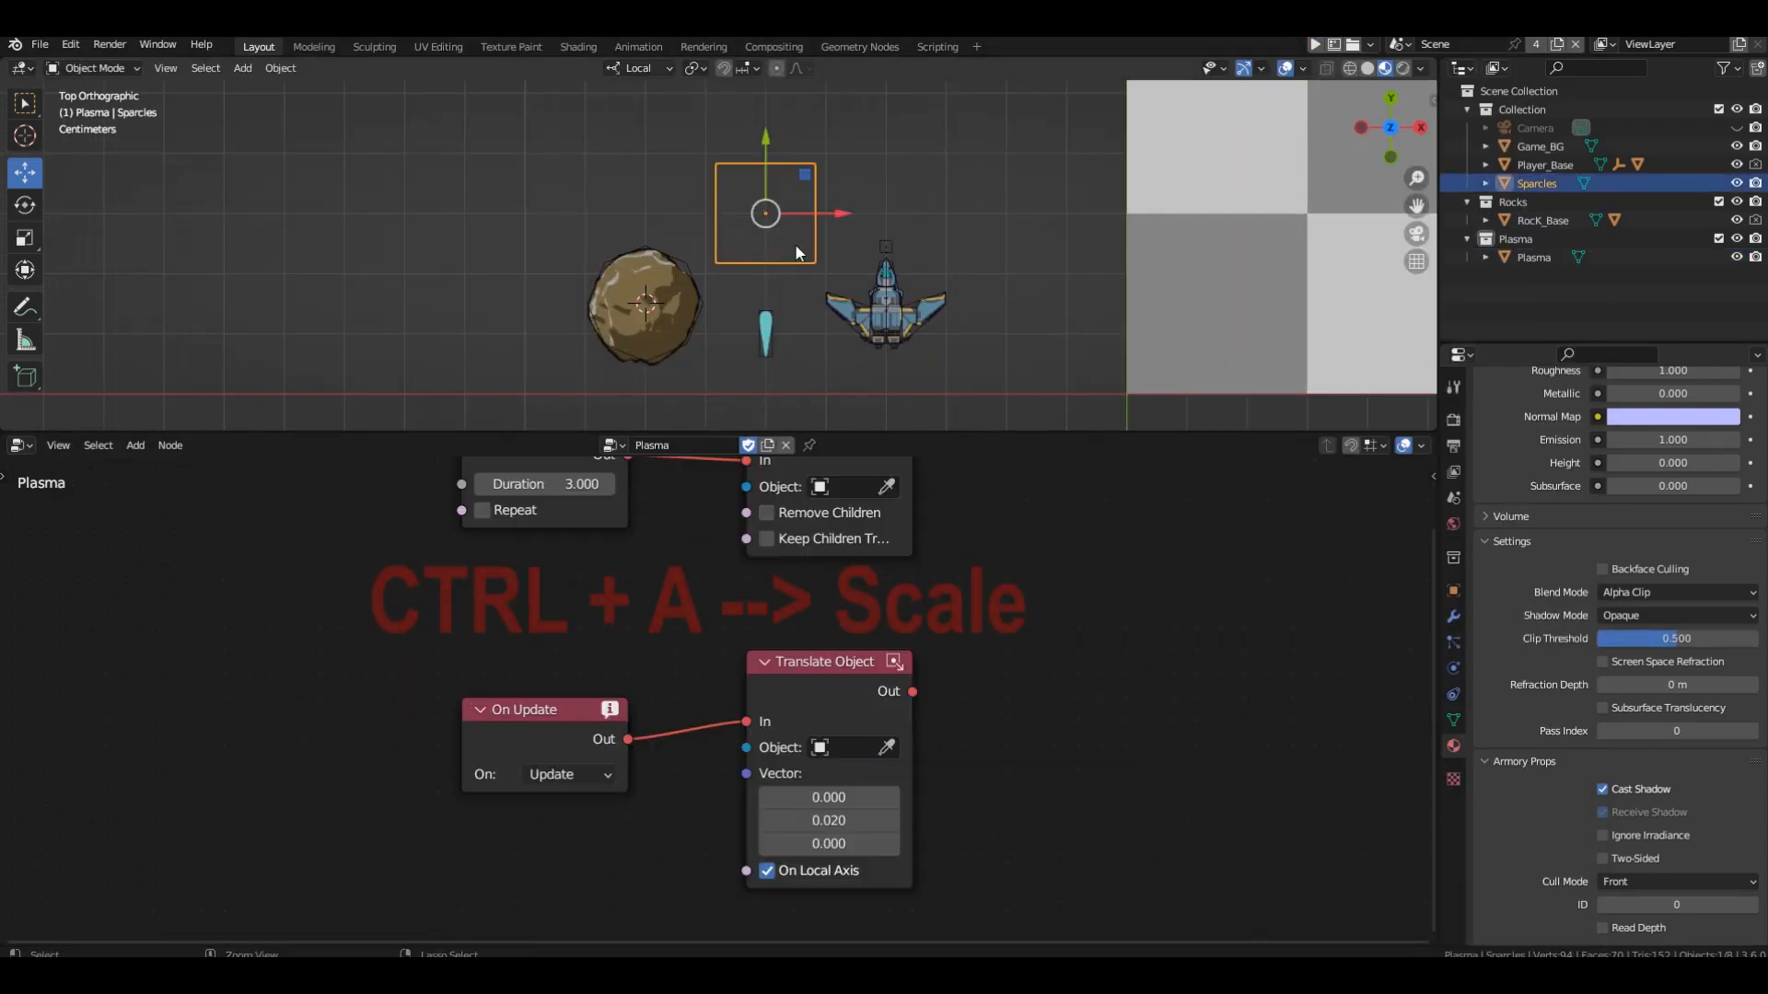
{"action": "key", "text": "ctrl+a"}
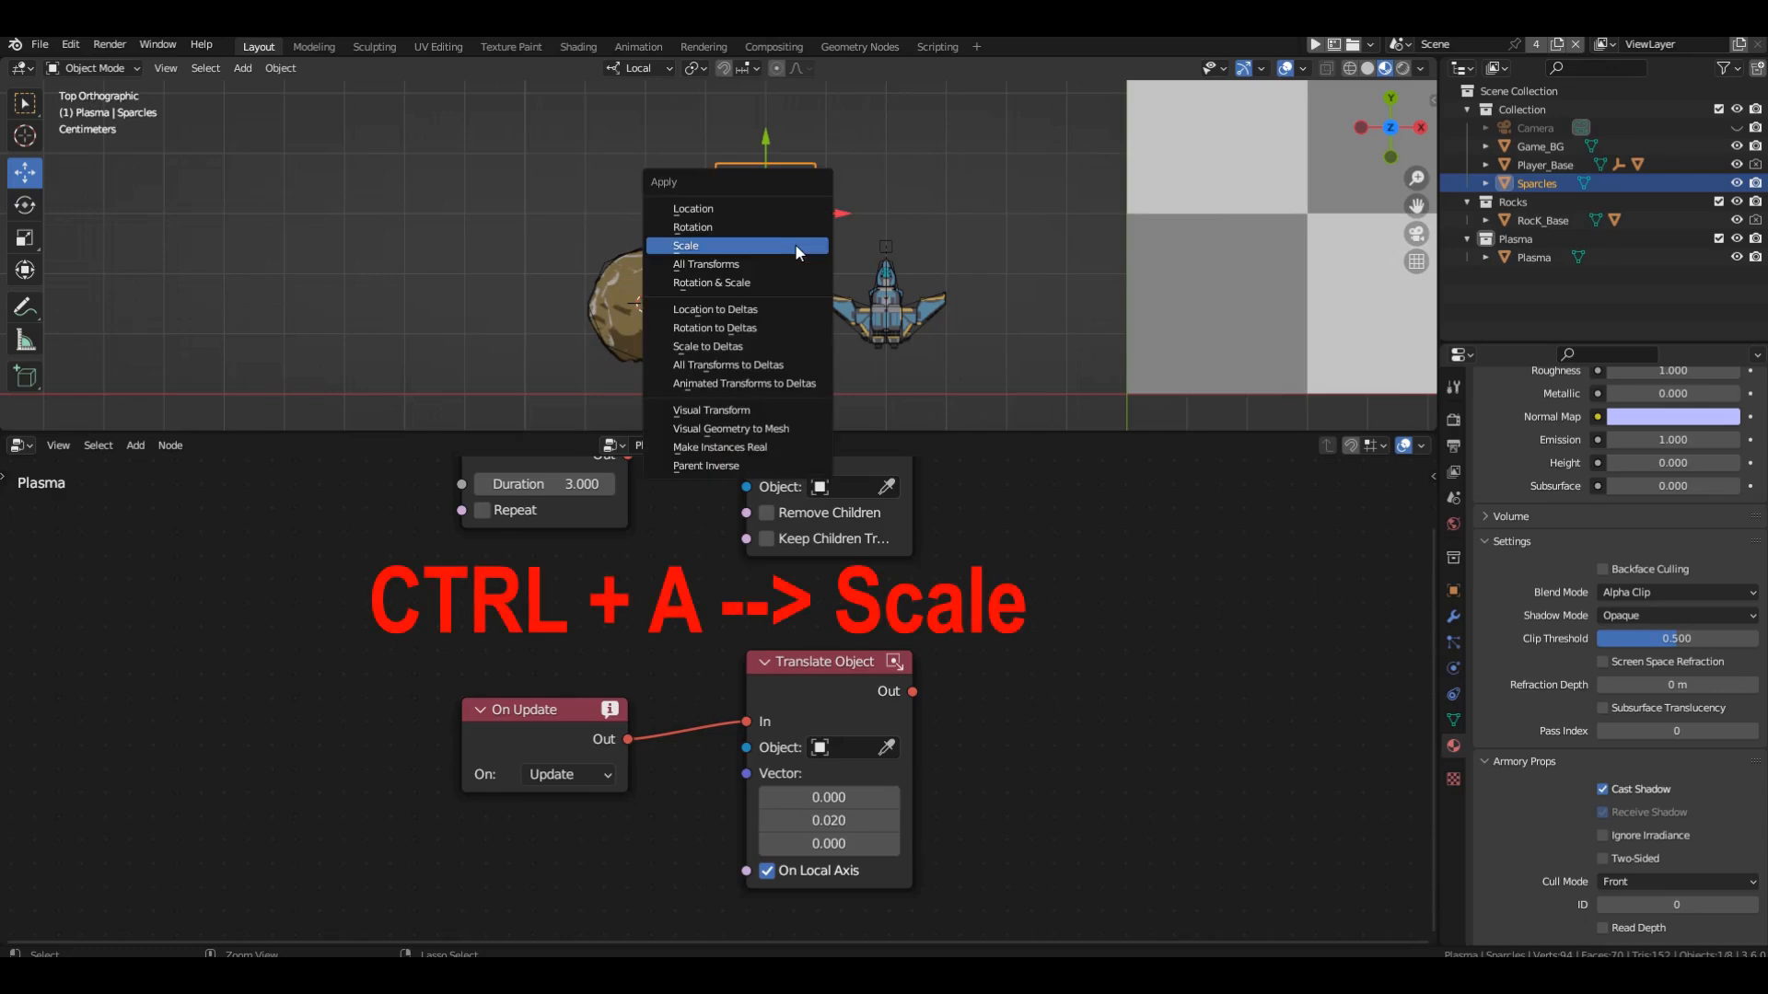
{"action": "left_click", "coordinate": [798, 249]}
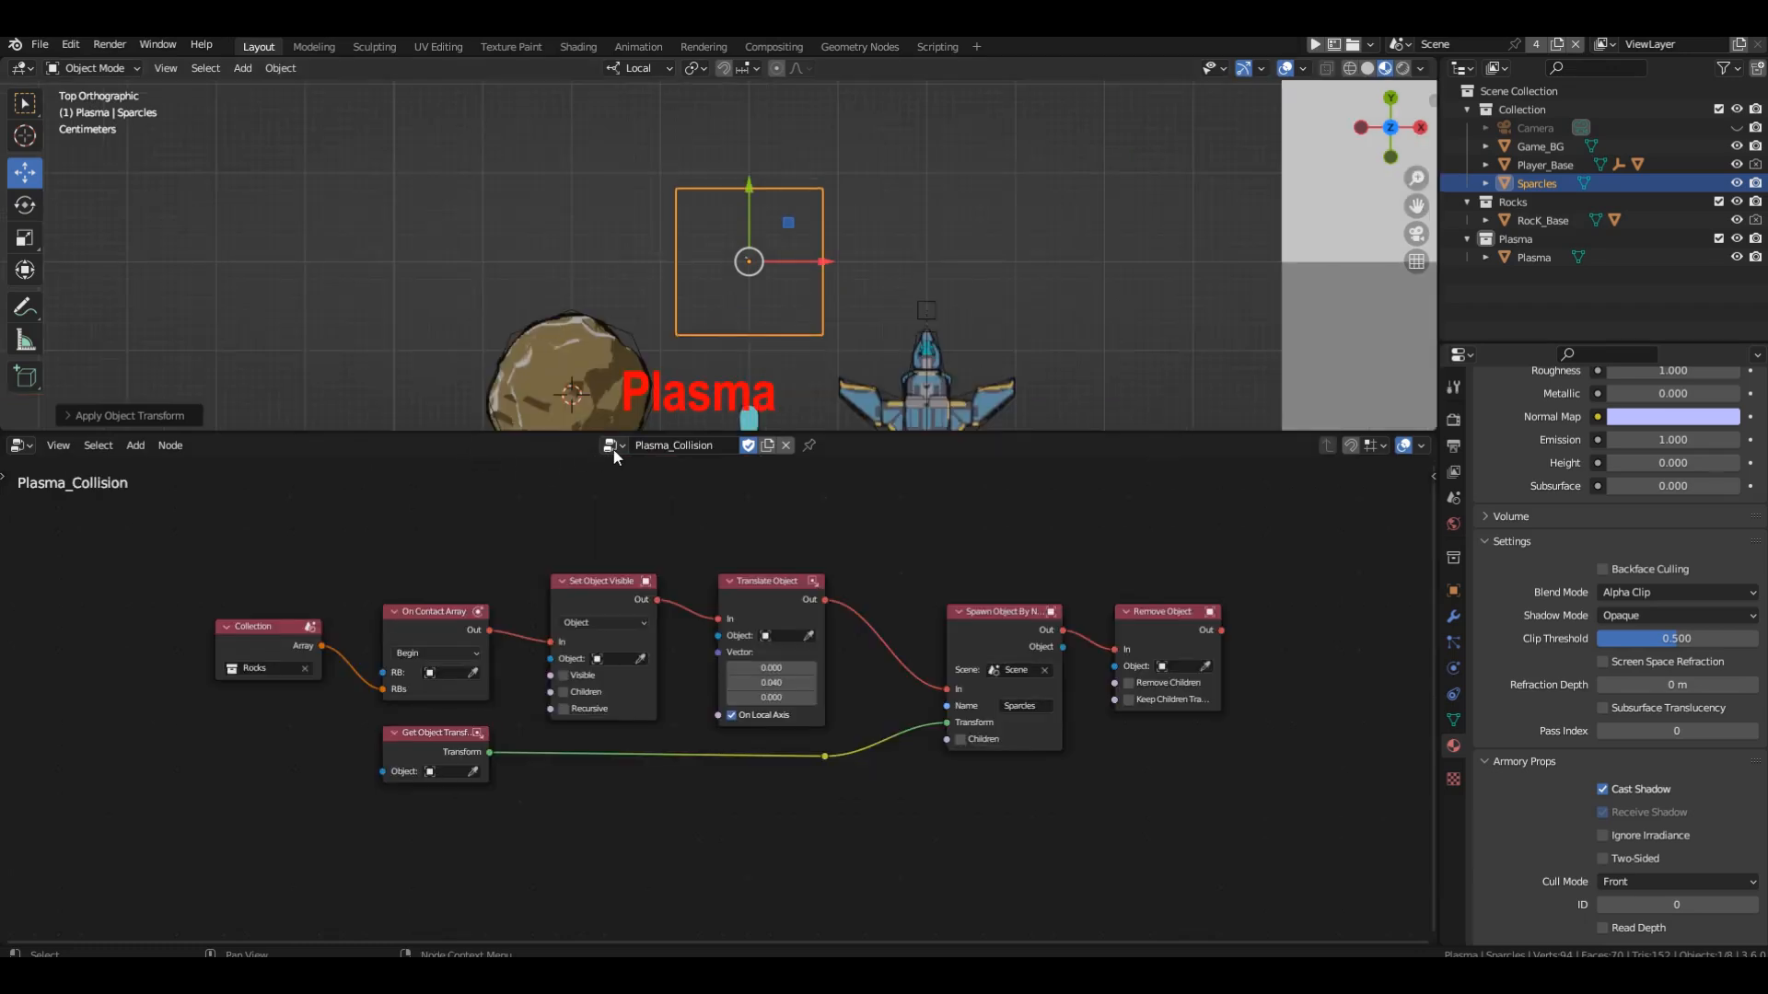
Open the Plasma logic tree and set its Translate Object node's Y vector value to 0.02.
{"action": "left_click", "coordinate": [613, 447]}
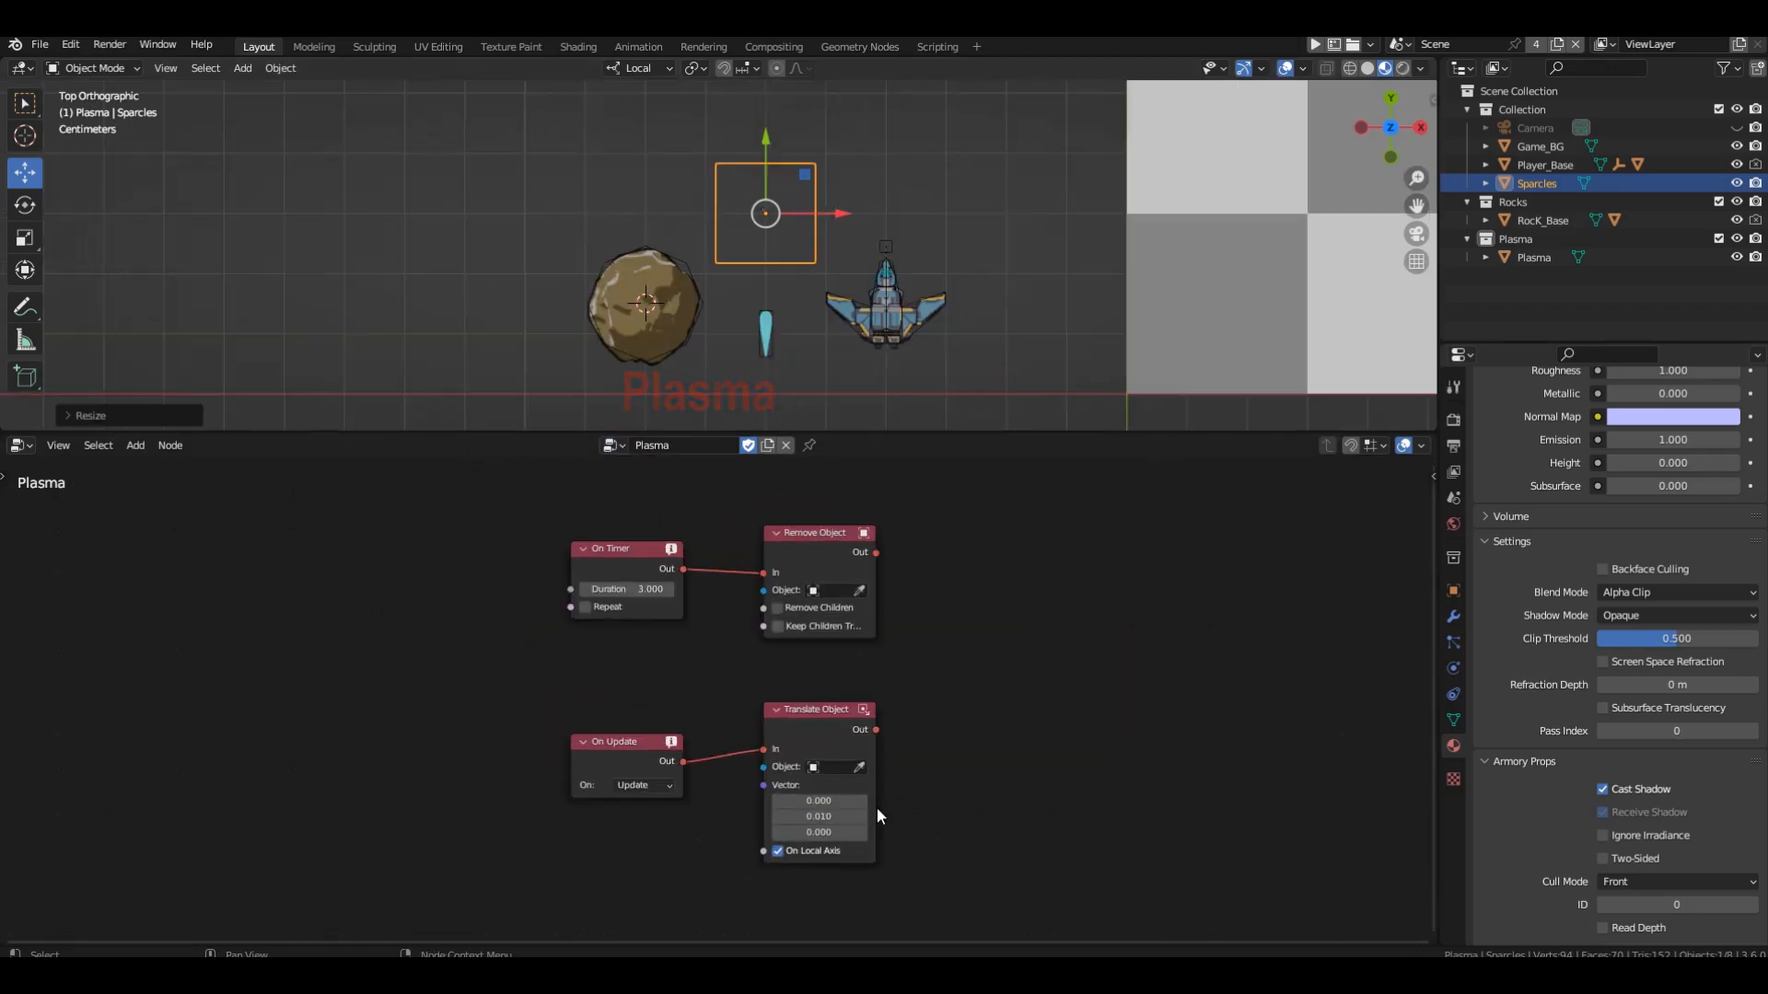
{"action": "scroll", "coordinate": [876, 808], "scroll_direction": "up", "scroll_amount": 3}
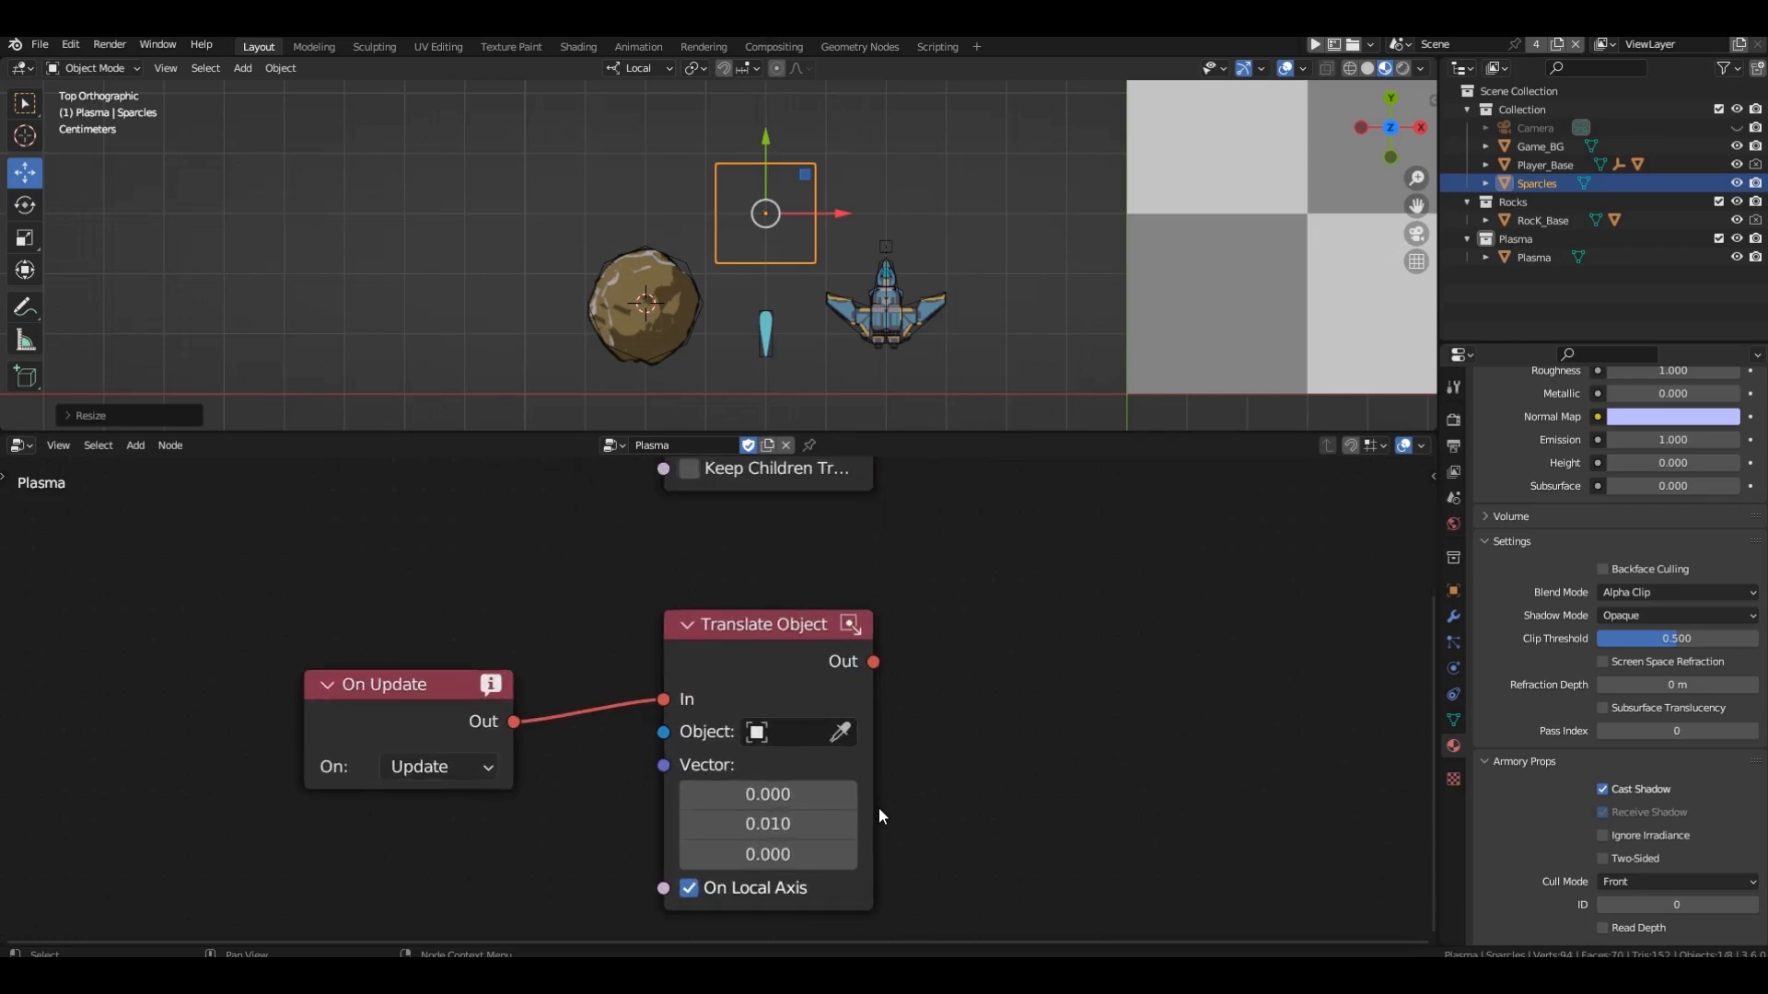
{"action": "left_click", "coordinate": [818, 827]}
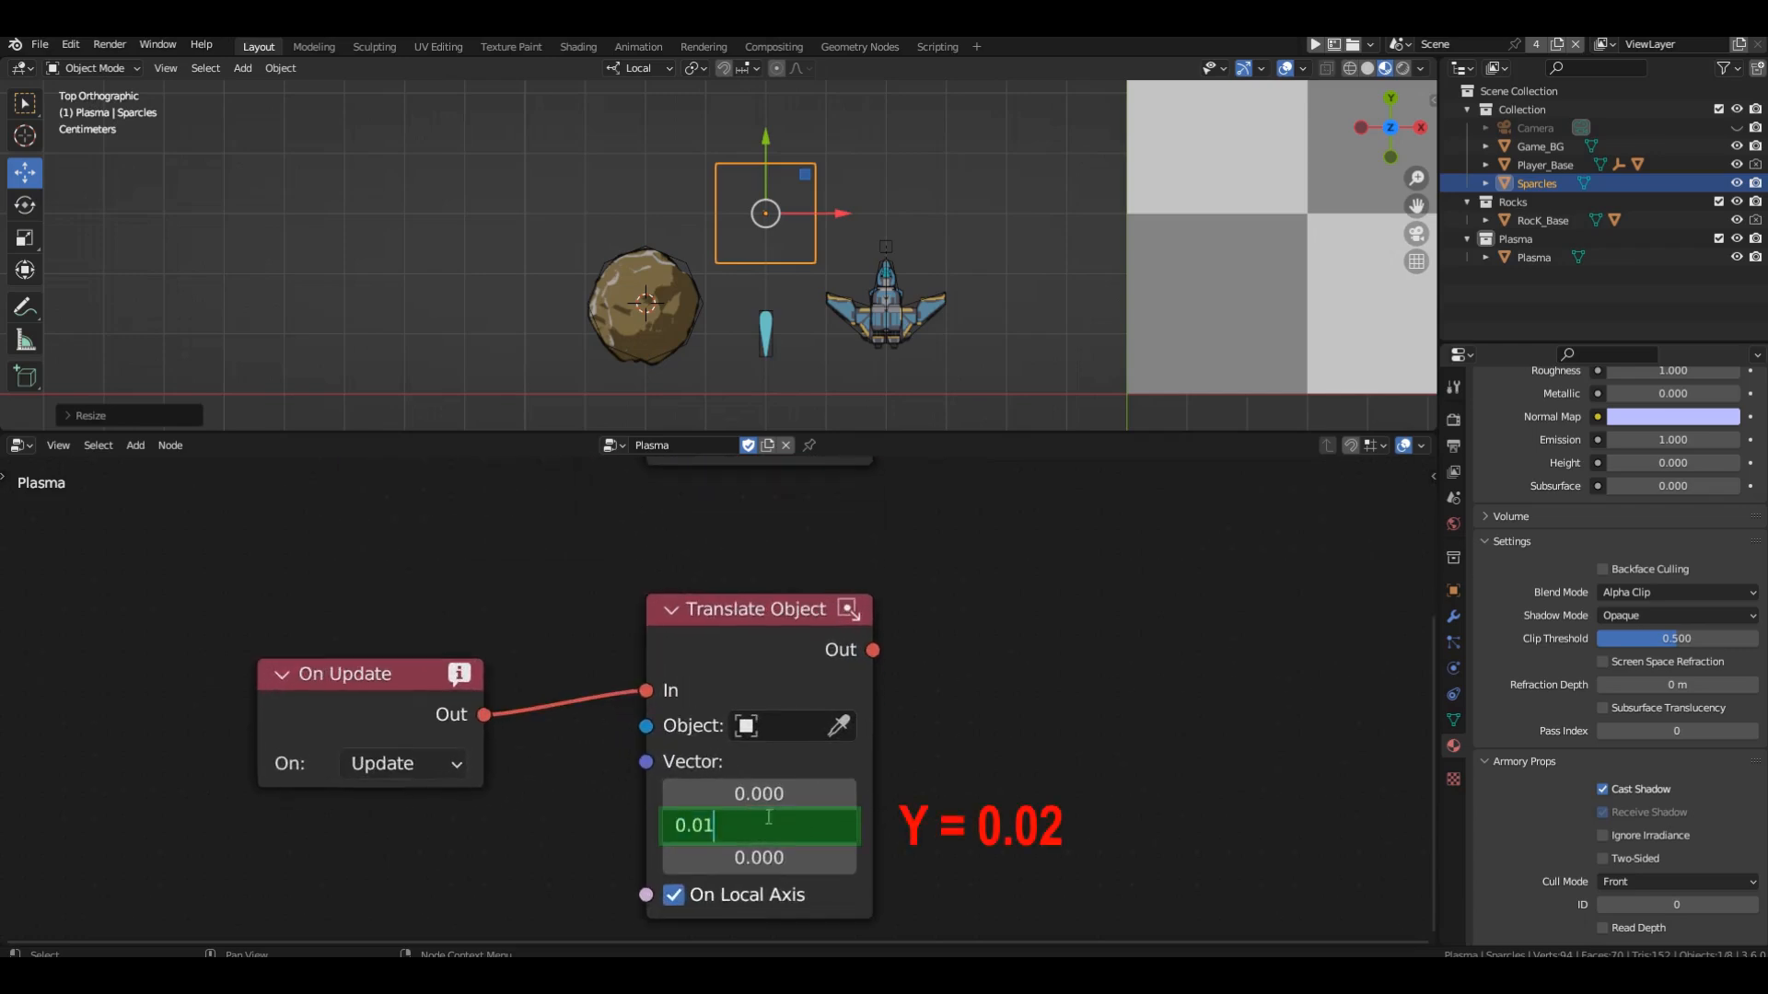
{"action": "key", "text": "BackSpace"}
{"action": "type", "text": "2"}
{"action": "key", "text": "Return"}
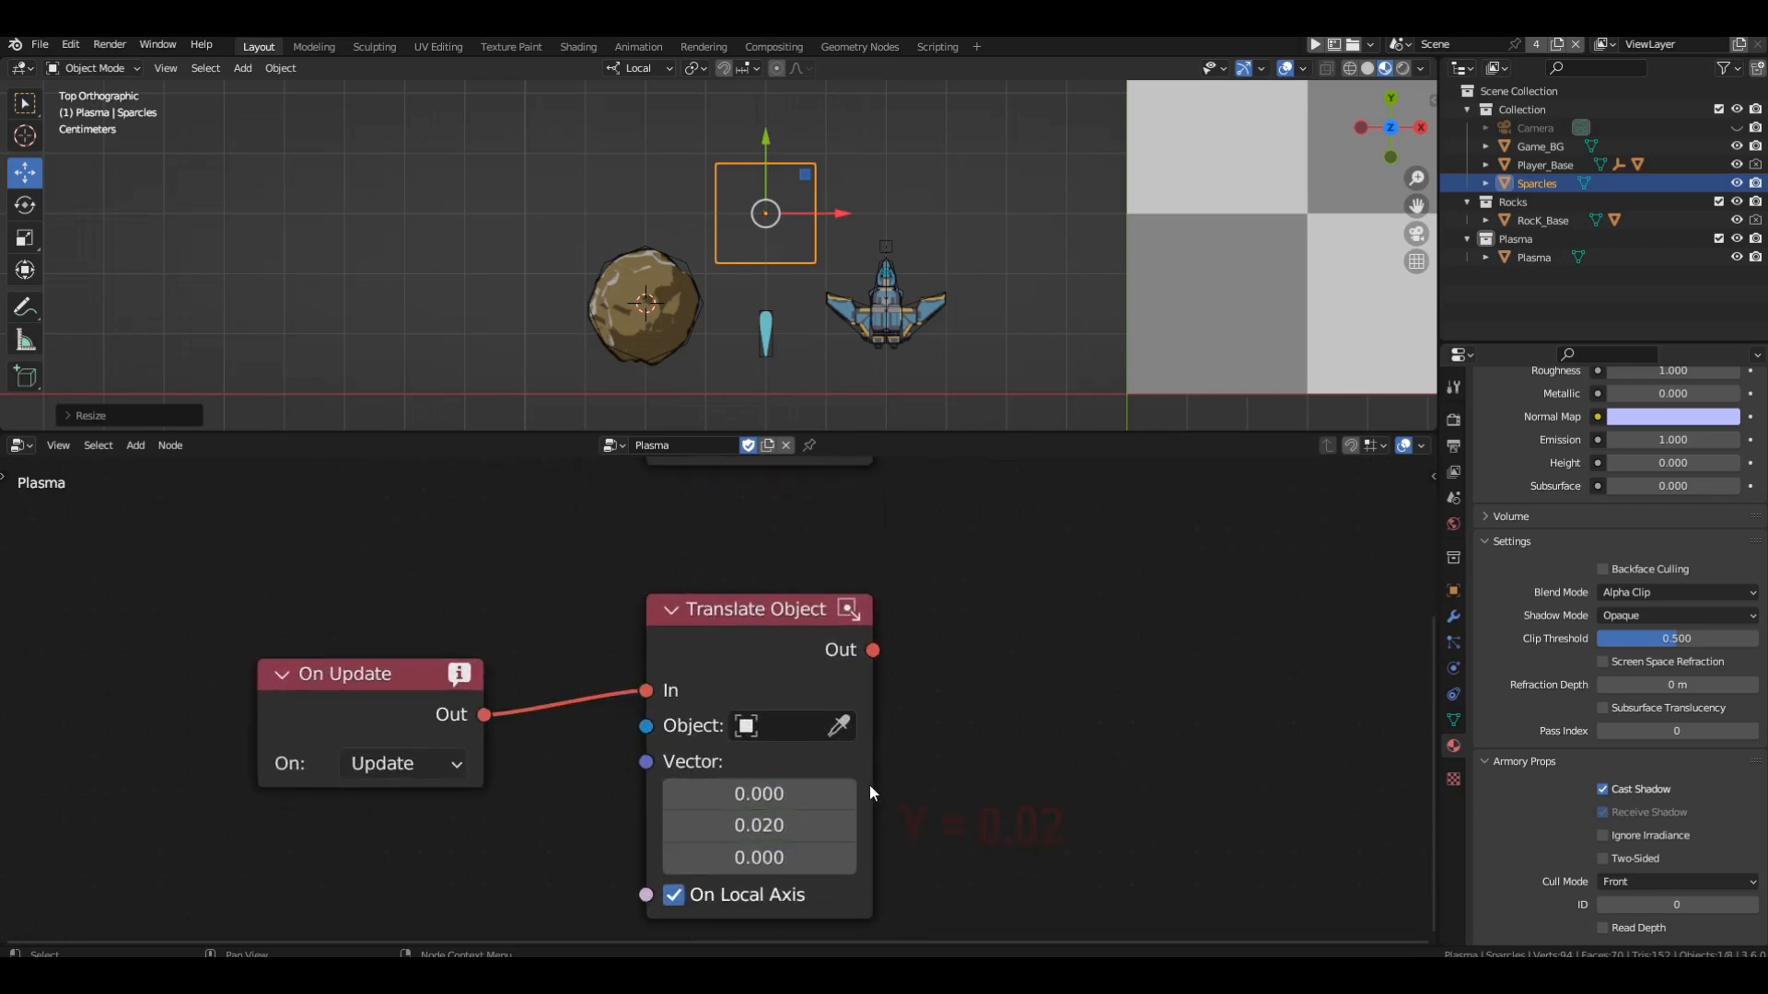
Playtest the game by steering the ship and shooting rocks to check the plasma speed and the explosion's size and placement.
{"action": "scroll", "coordinate": [1019, 804], "scroll_direction": "down", "scroll_amount": 3}
{"action": "key", "text": "F5"}
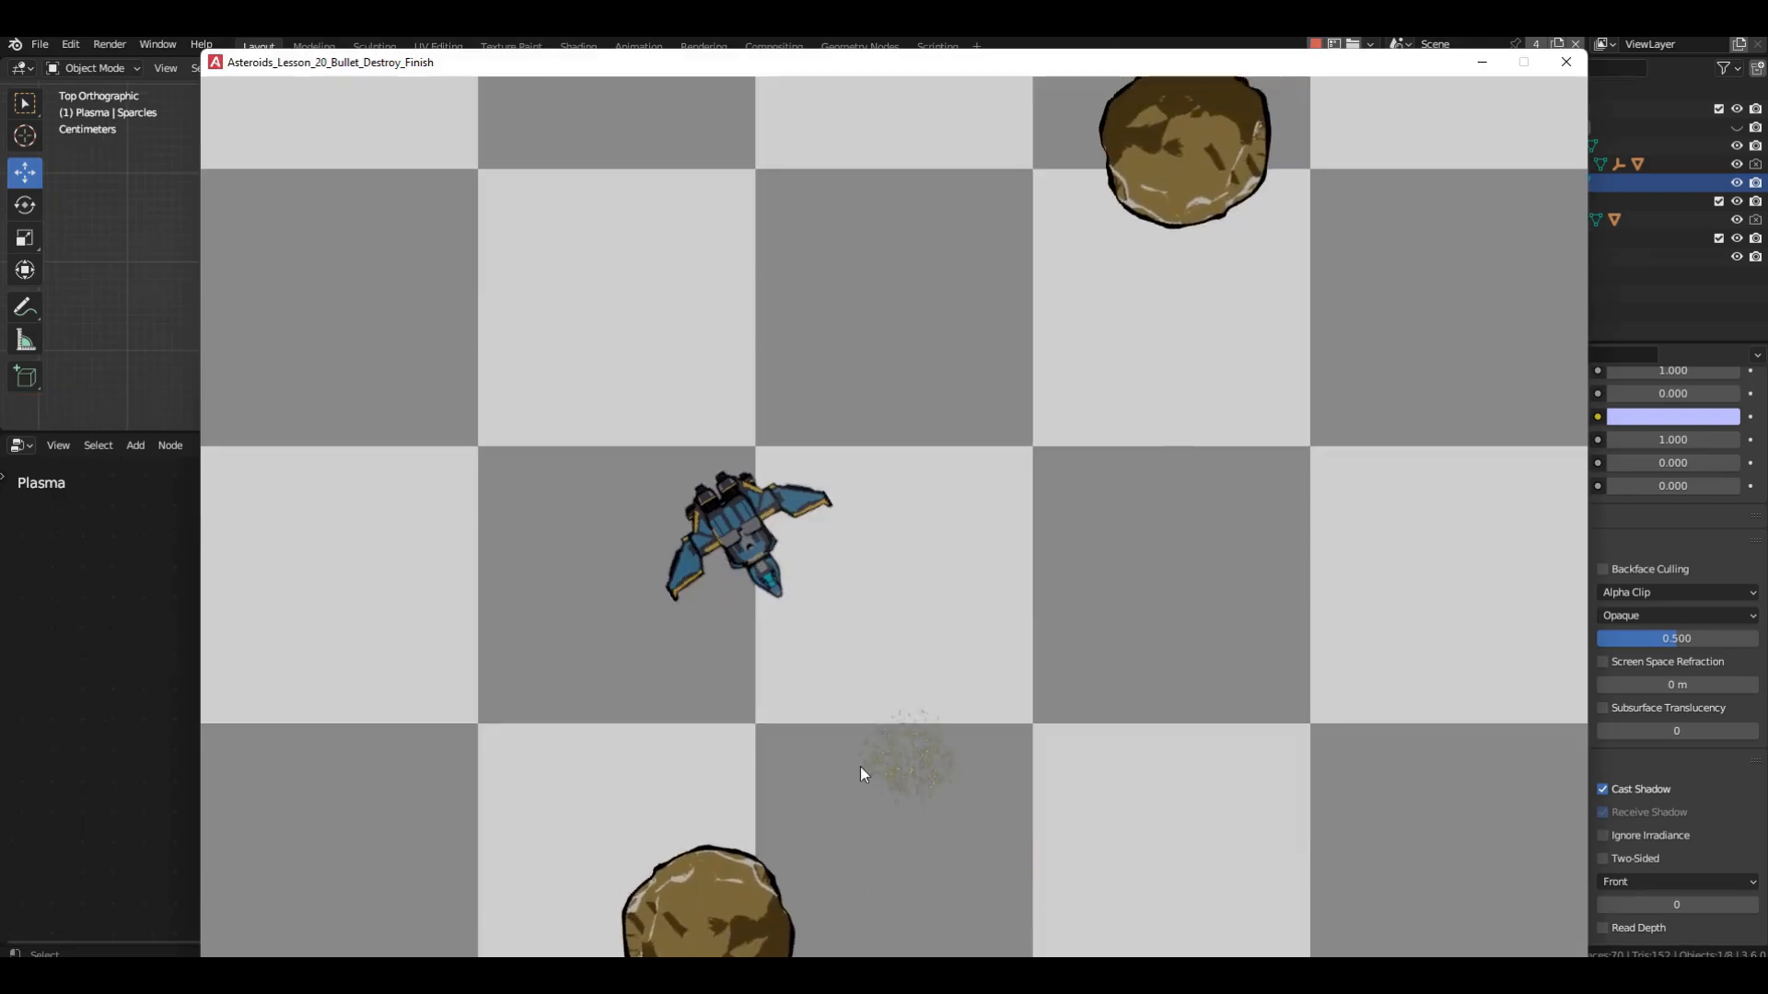
{"action": "left_click", "coordinate": [760, 848]}
{"action": "left_click", "coordinate": [1031, 323]}
{"action": "left_click", "coordinate": [1051, 280]}
{"action": "left_click", "coordinate": [783, 217]}
{"action": "key", "text": "a"}
{"action": "left_click", "coordinate": [543, 182]}
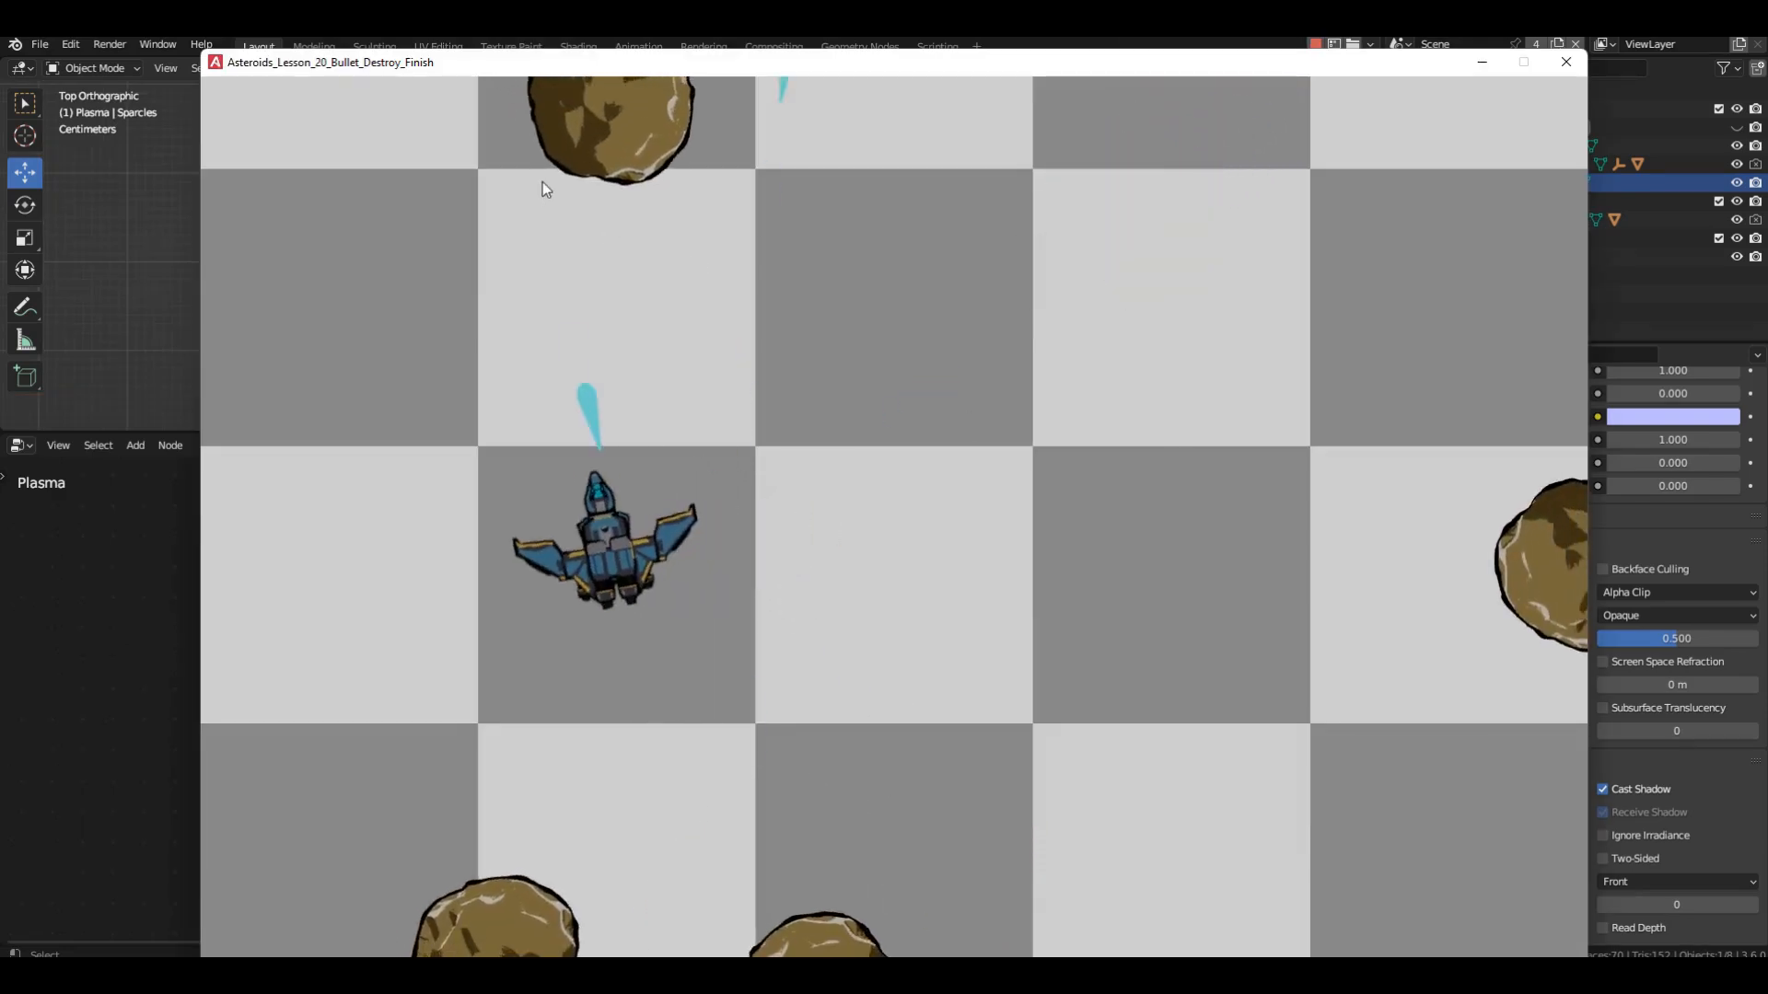
{"action": "left_click", "coordinate": [627, 215]}
{"action": "left_click", "coordinate": [1096, 105]}
{"action": "left_click", "coordinate": [1445, 615]}
{"action": "key", "text": "w"}
{"action": "left_click", "coordinate": [1428, 592]}
{"action": "left_click", "coordinate": [1405, 565]}
{"action": "key", "text": "d"}
{"action": "left_click", "coordinate": [1390, 552]}
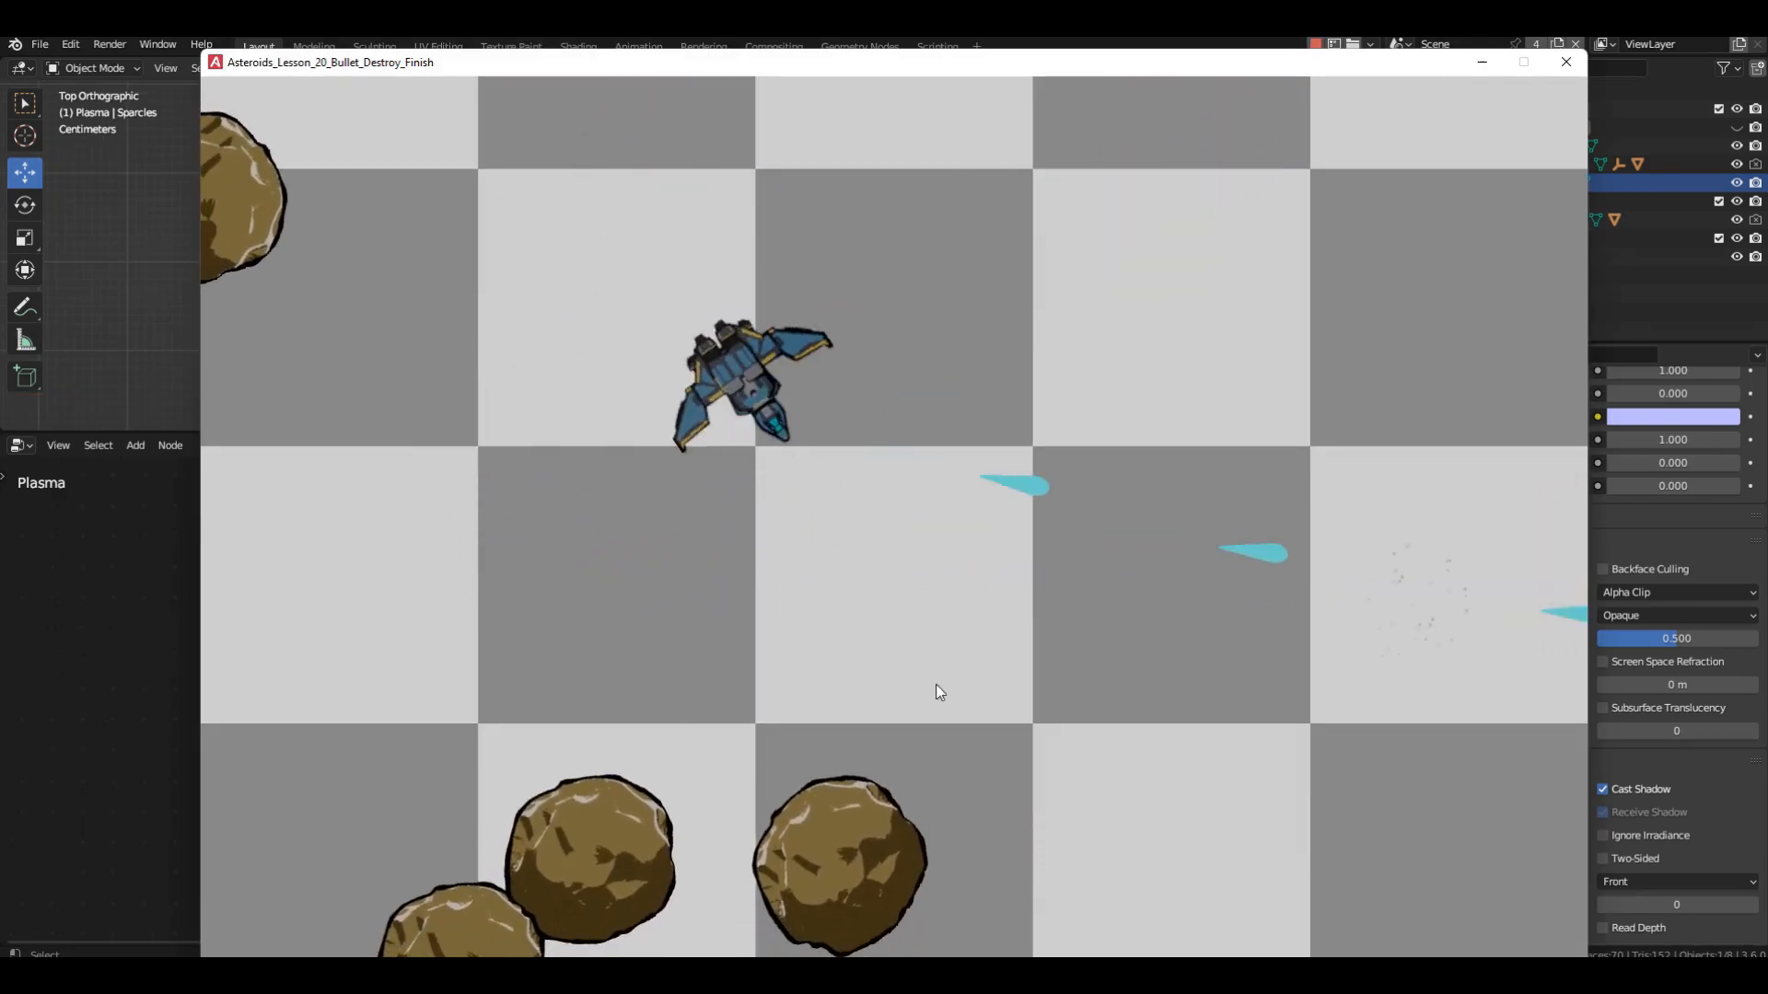
{"action": "left_click", "coordinate": [921, 709]}
{"action": "left_click", "coordinate": [815, 755]}
{"action": "left_click", "coordinate": [626, 760]}
{"action": "left_click", "coordinate": [596, 761]}
{"action": "key", "text": "a"}
{"action": "left_click", "coordinate": [598, 761]}
{"action": "left_click", "coordinate": [603, 762]}
{"action": "left_click", "coordinate": [589, 700]}
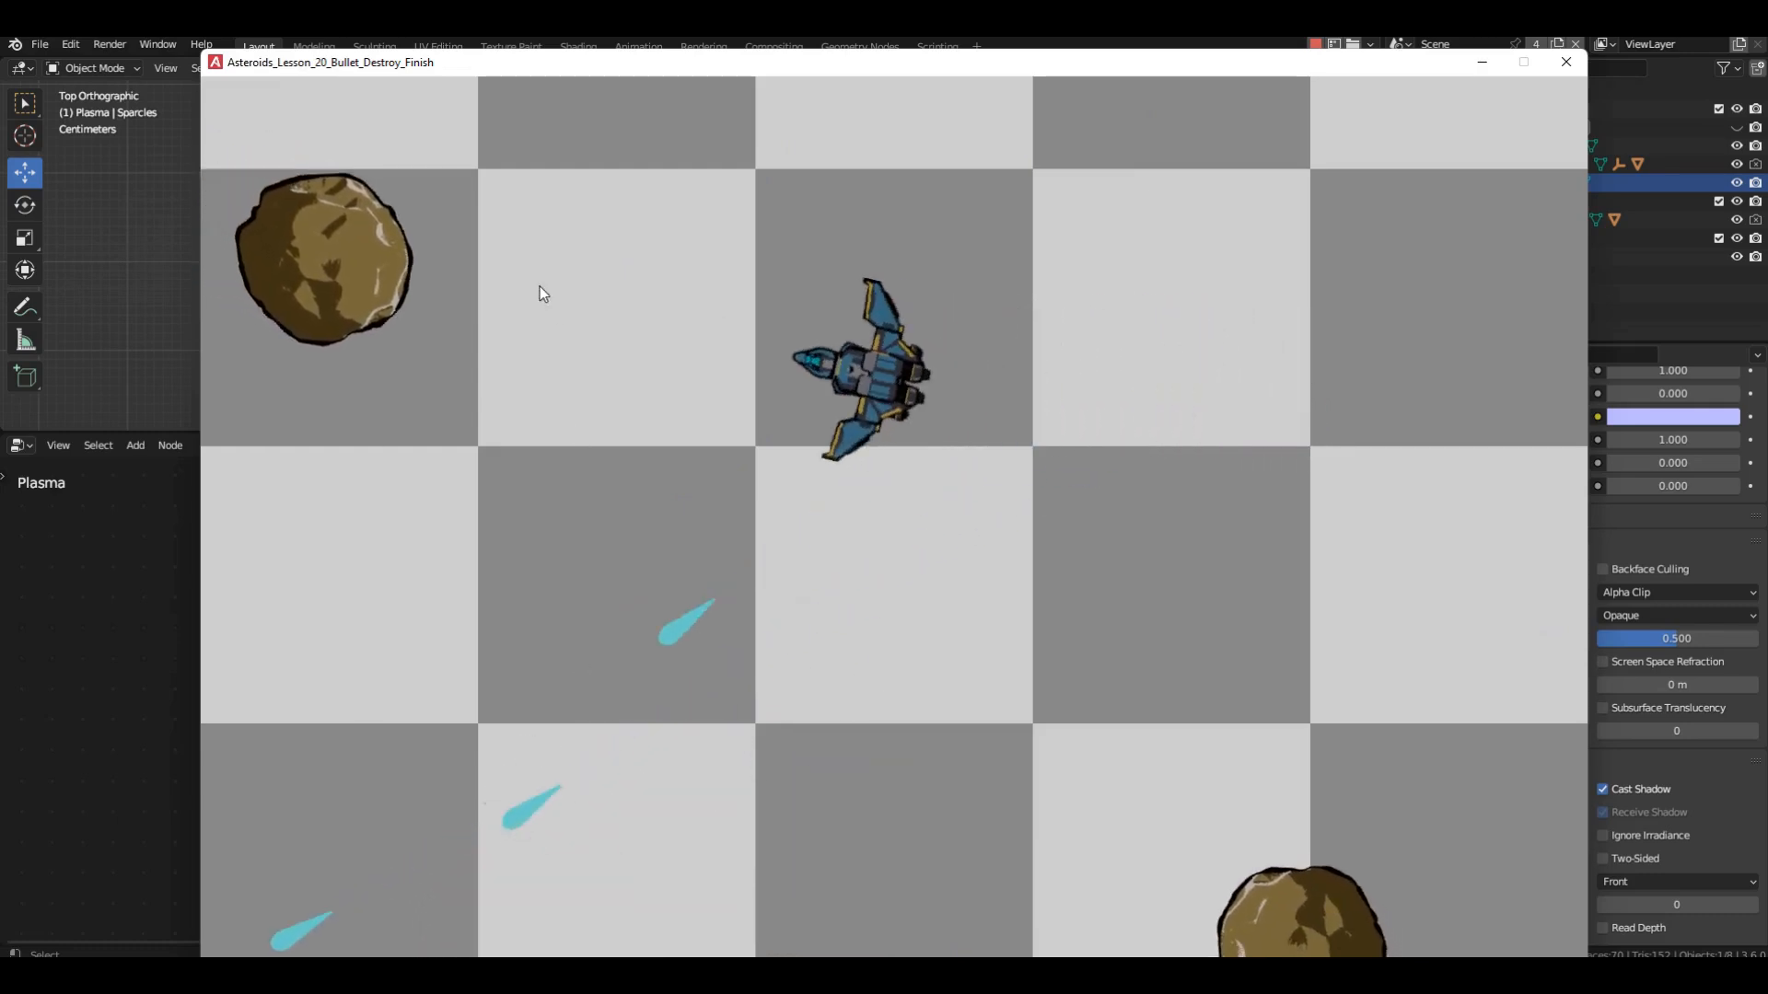
{"action": "mouse_move", "coordinate": [539, 286]}
{"action": "left_mouse_down"}
{"action": "mouse_move", "coordinate": [647, 426]}
{"action": "mouse_move", "coordinate": [1333, 949]}
{"action": "mouse_move", "coordinate": [1261, 864]}
{"action": "left_mouse_up"}
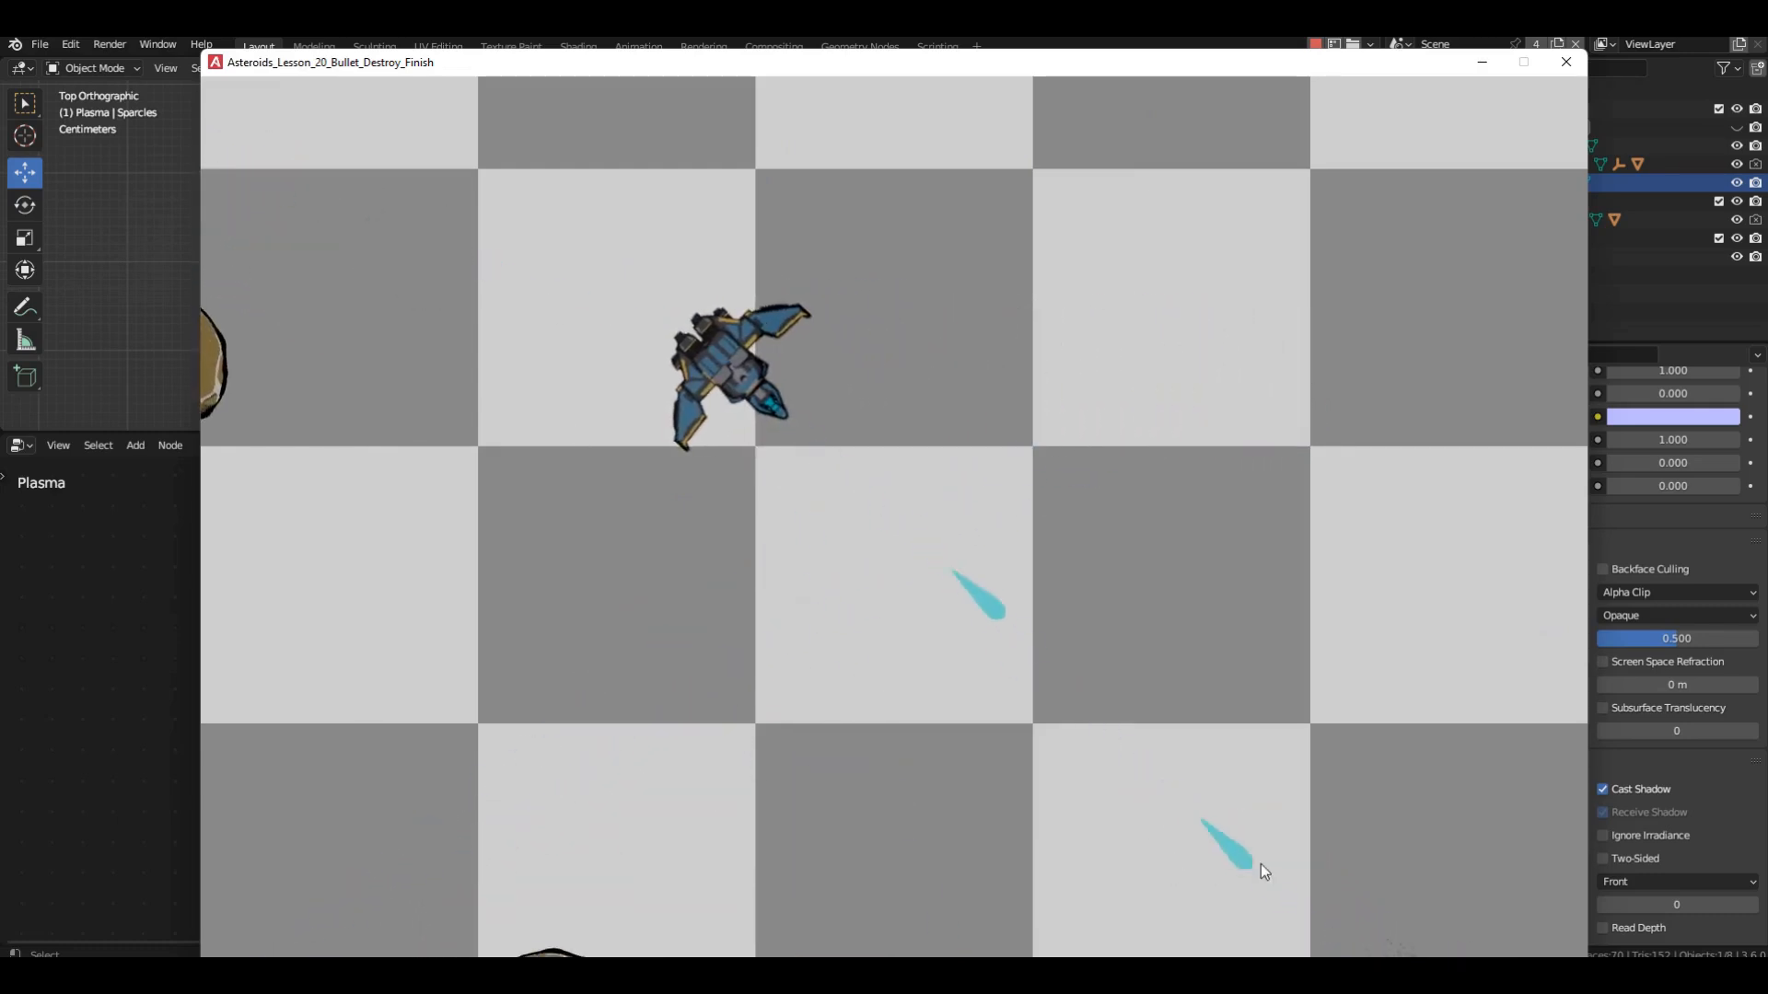
{"action": "left_click", "coordinate": [348, 381]}
{"action": "left_click", "coordinate": [783, 834]}
{"action": "left_click", "coordinate": [692, 827]}
{"action": "left_click", "coordinate": [682, 832]}
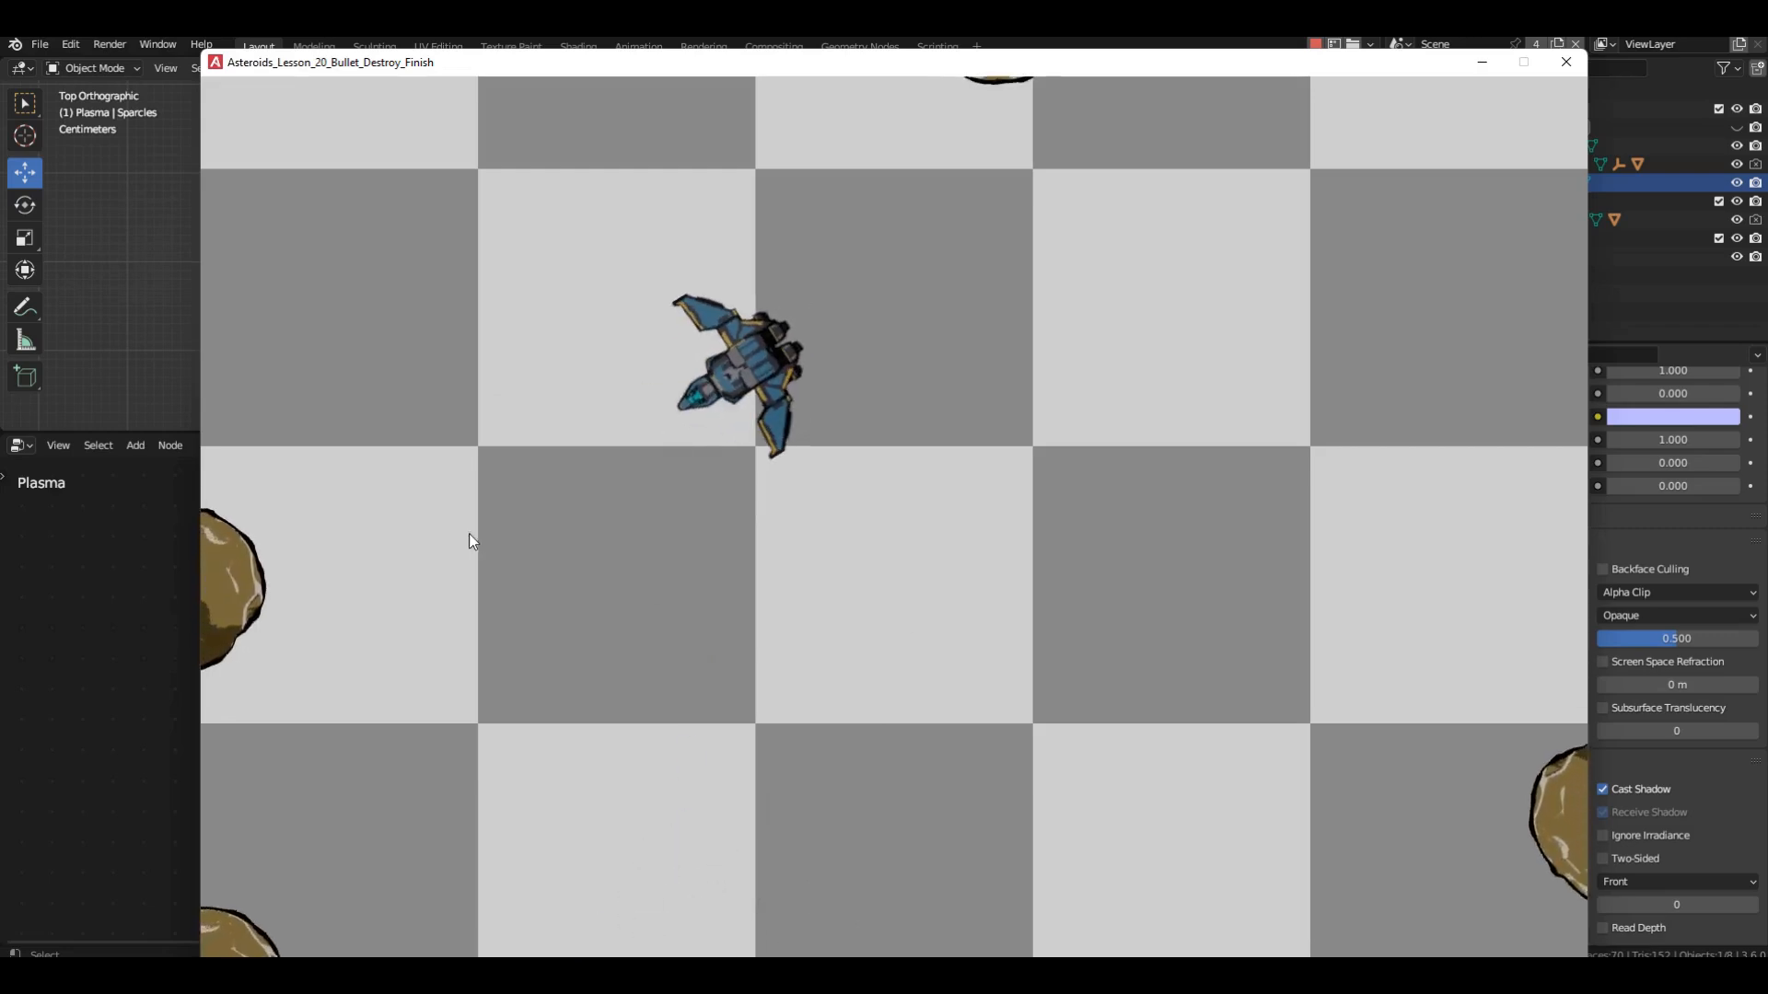
{"action": "mouse_move", "coordinate": [444, 533]}
{"action": "left_mouse_down"}
{"action": "mouse_move", "coordinate": [466, 656]}
{"action": "mouse_move", "coordinate": [429, 731]}
{"action": "mouse_move", "coordinate": [887, 301]}
{"action": "mouse_move", "coordinate": [914, 252]}
{"action": "mouse_move", "coordinate": [1030, 276]}
{"action": "mouse_move", "coordinate": [1323, 597]}
{"action": "mouse_move", "coordinate": [1323, 717]}
{"action": "left_mouse_up"}
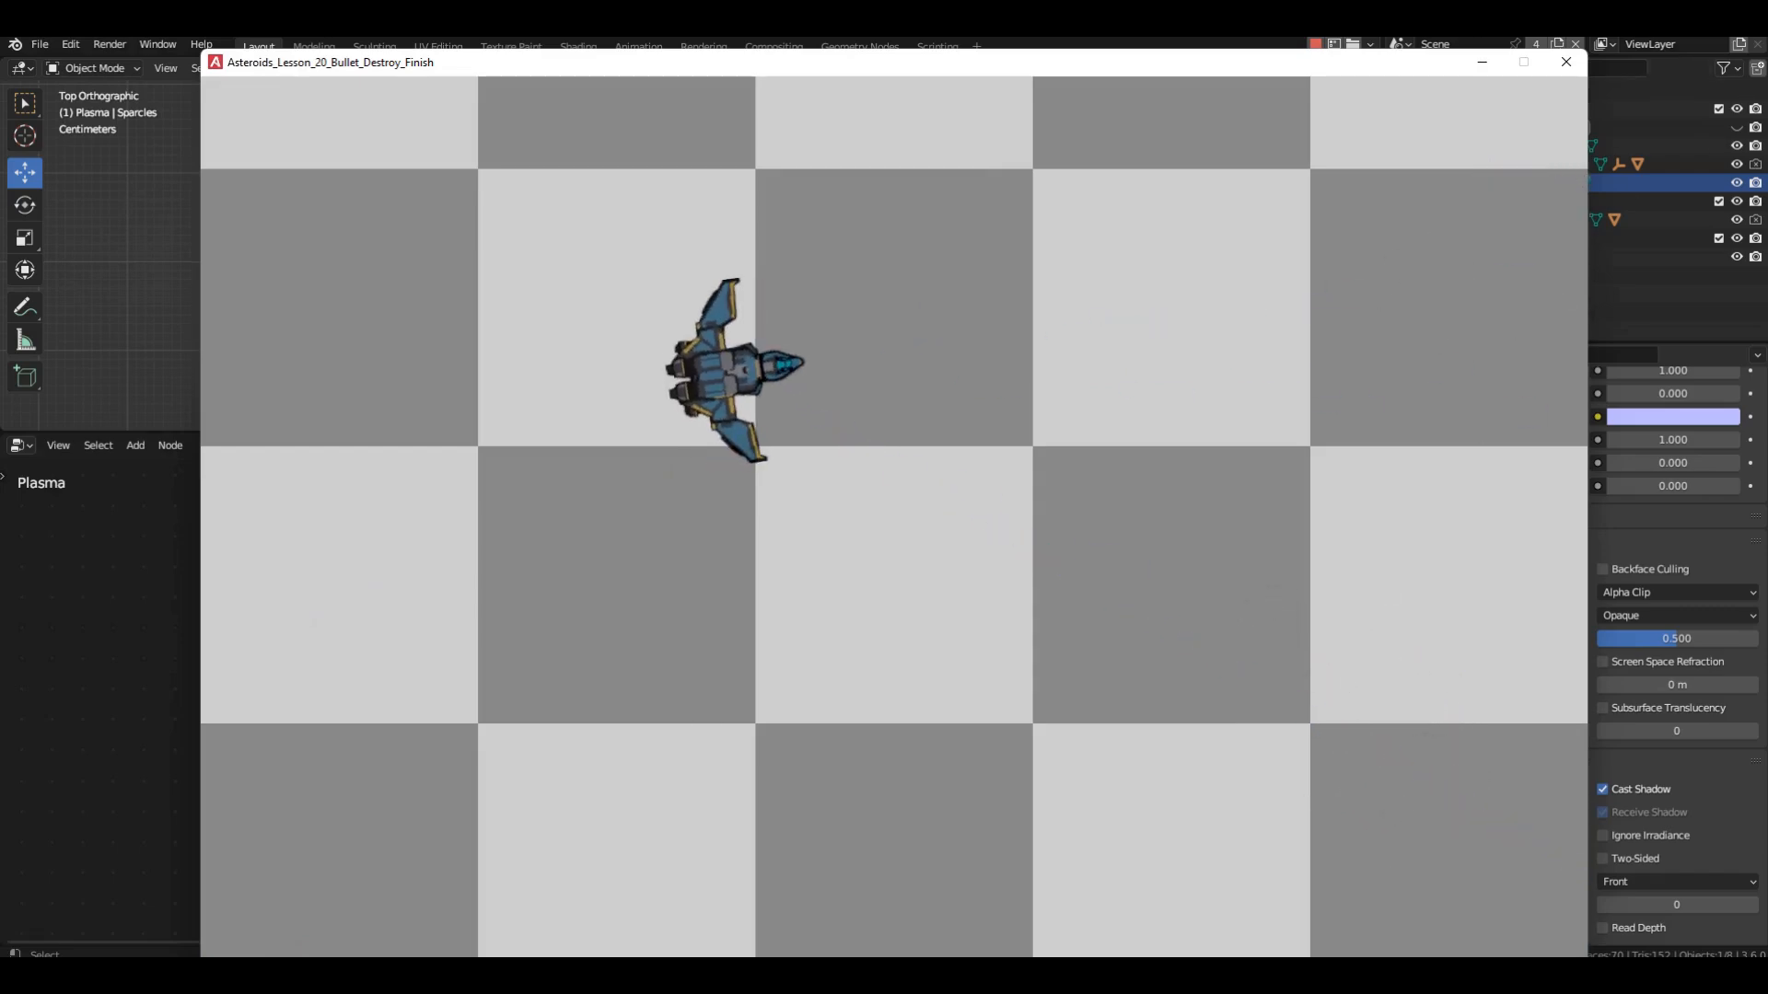